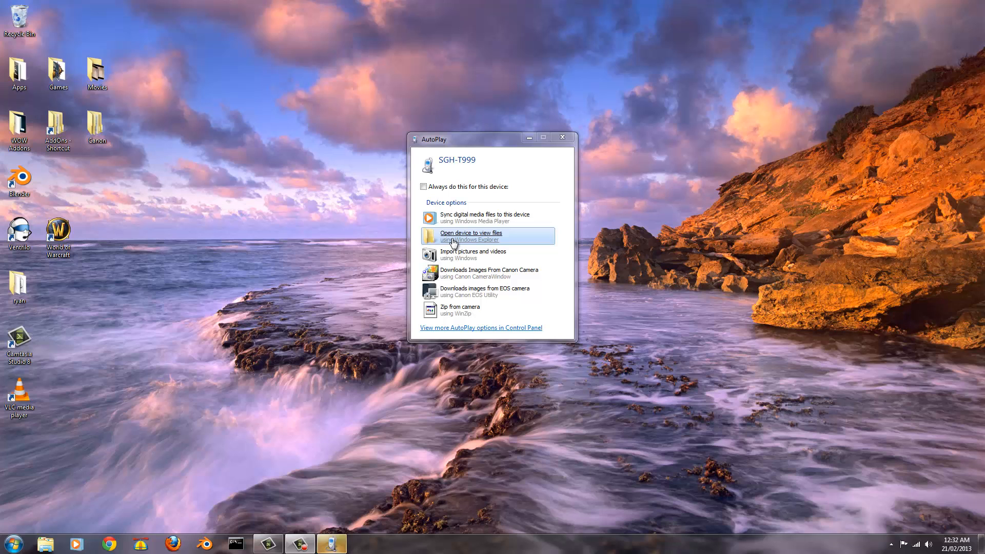
Open the connected SGH-T999 phone to view its files and move its window toward the middle of the desktop.
click(453, 242)
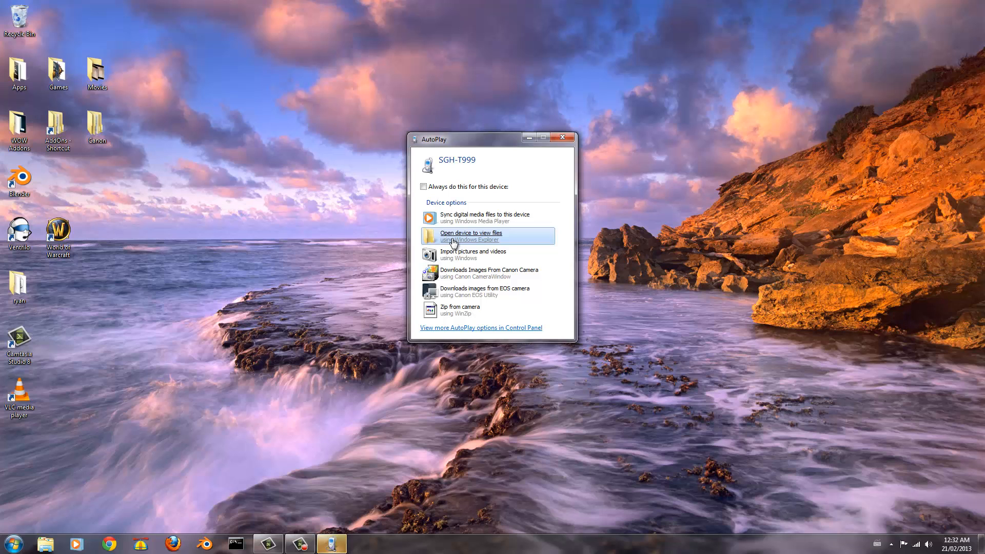
click(453, 239)
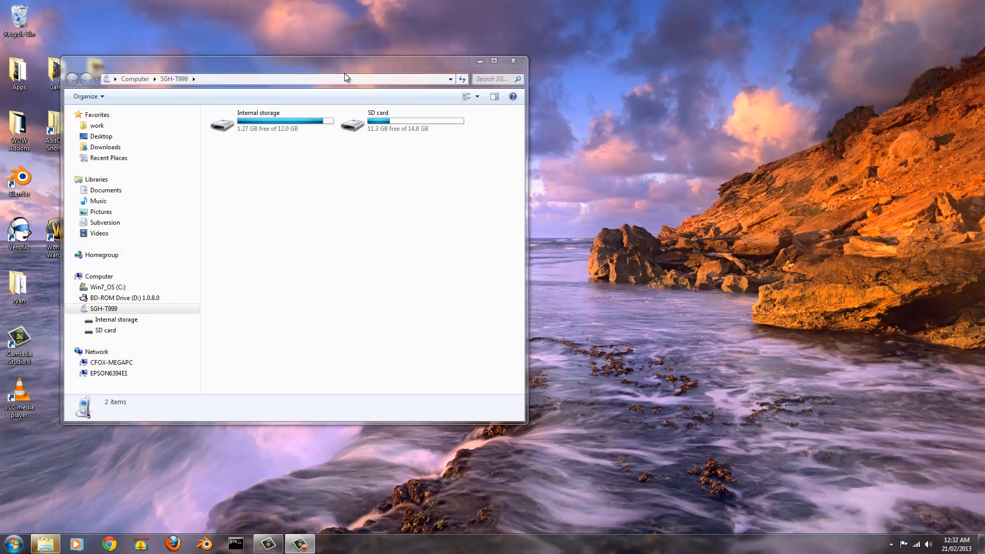
drag(343, 73, 448, 61)
click(230, 297)
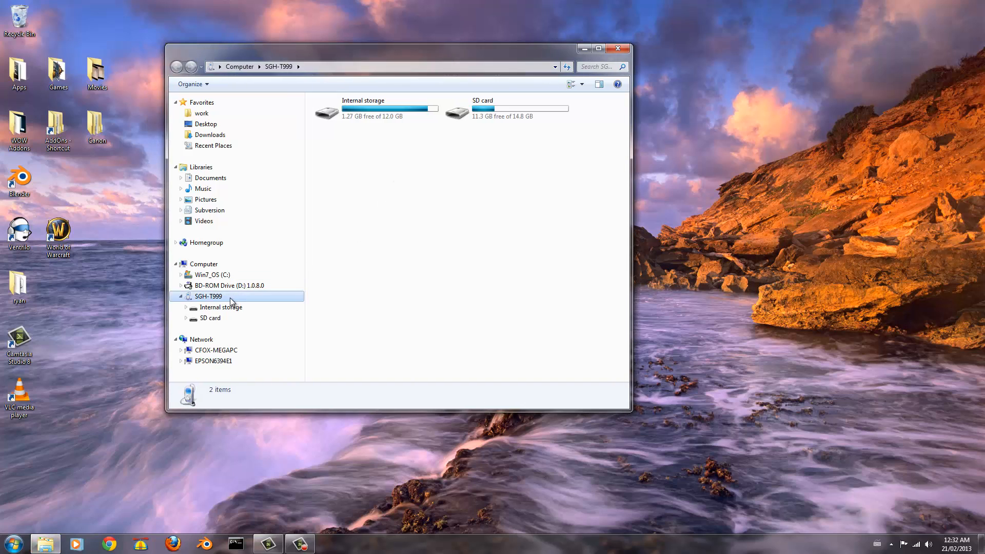
Expand the phone's internal storage and open the Camera folder inside DCIM.
click(186, 307)
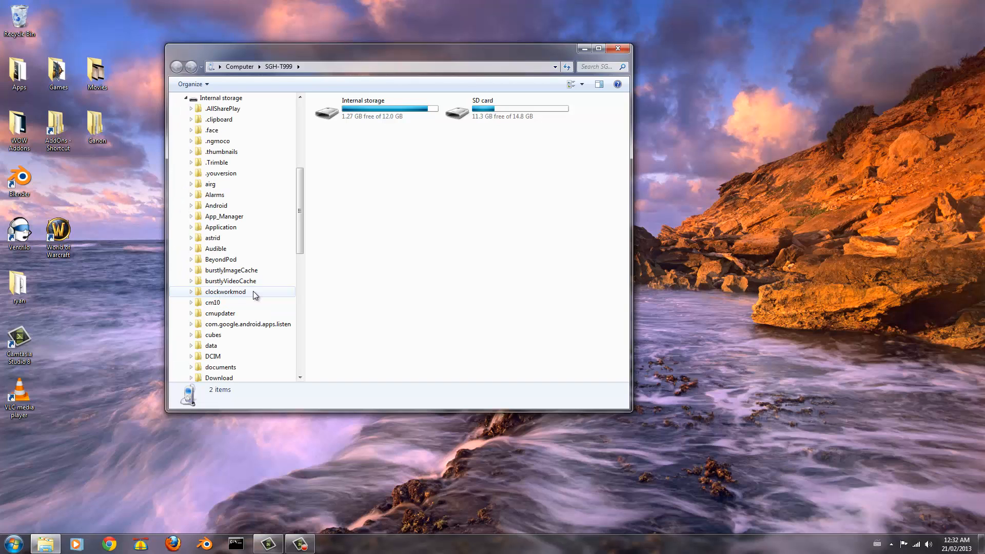
mouse_move(301, 224)
mouse_down()
mouse_move(301, 186)
mouse_move(300, 222)
mouse_up()
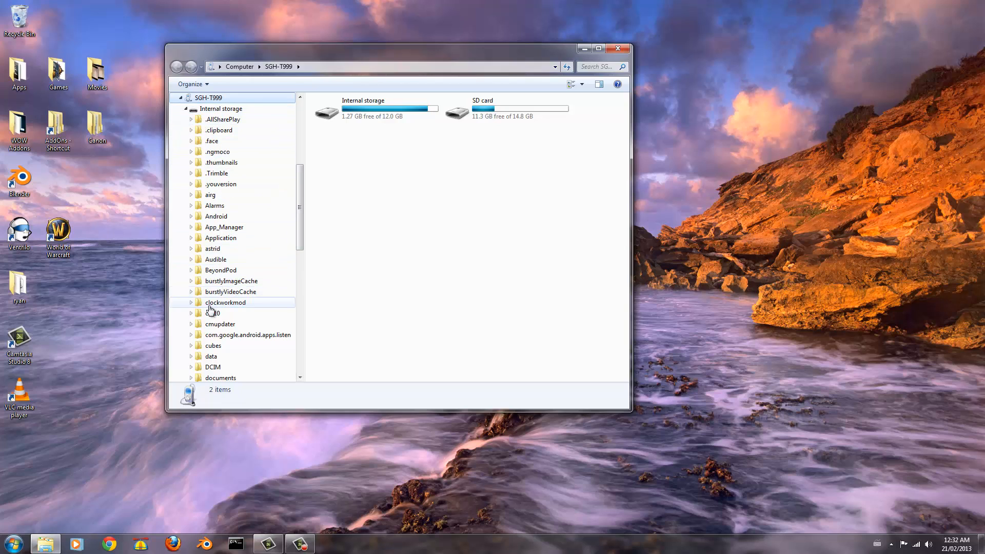
scroll(237, 275, down, 2)
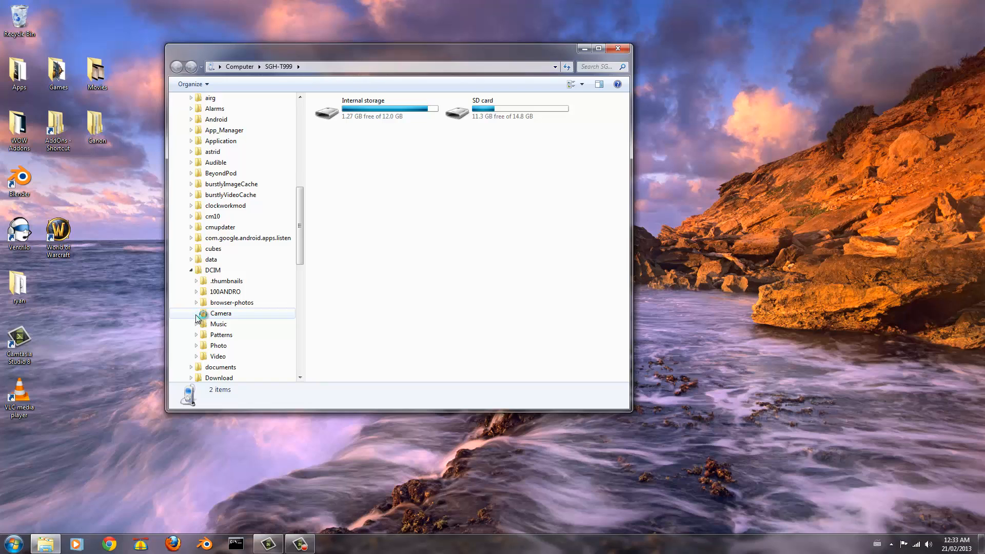
click(221, 314)
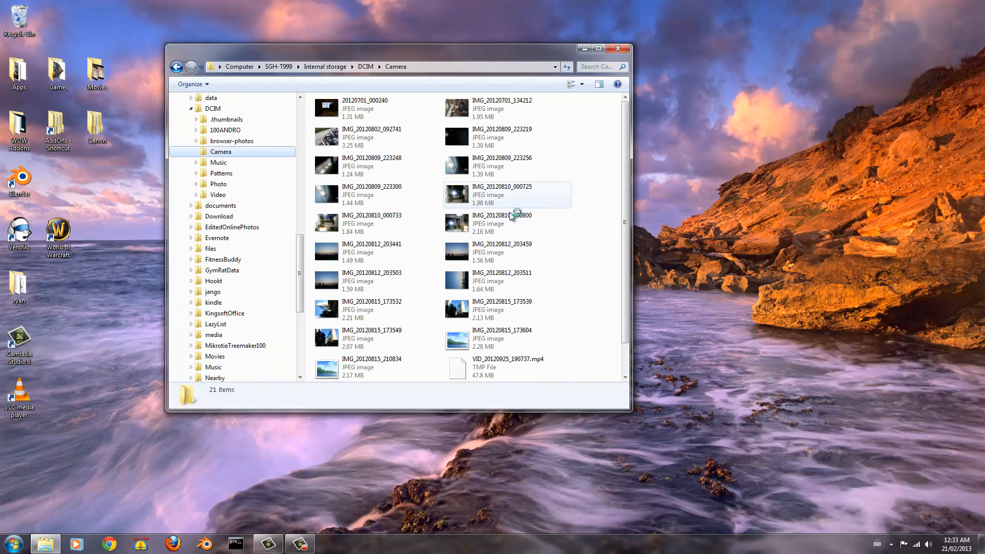
Select the last eight videos in the Camera folder, from VID_20130119_223526 through VID_20130221_002758.
drag(626, 183, 626, 366)
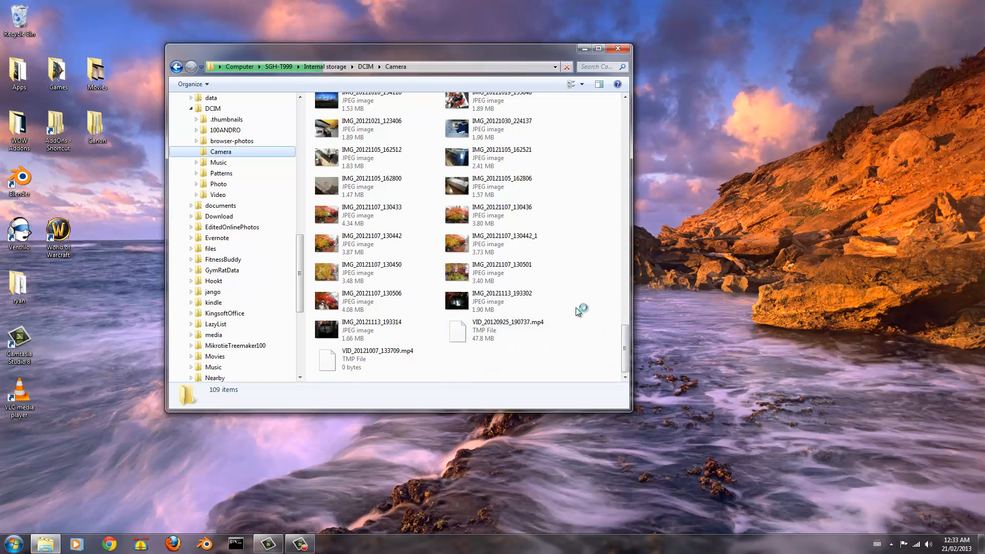
scroll(590, 290, down, 7)
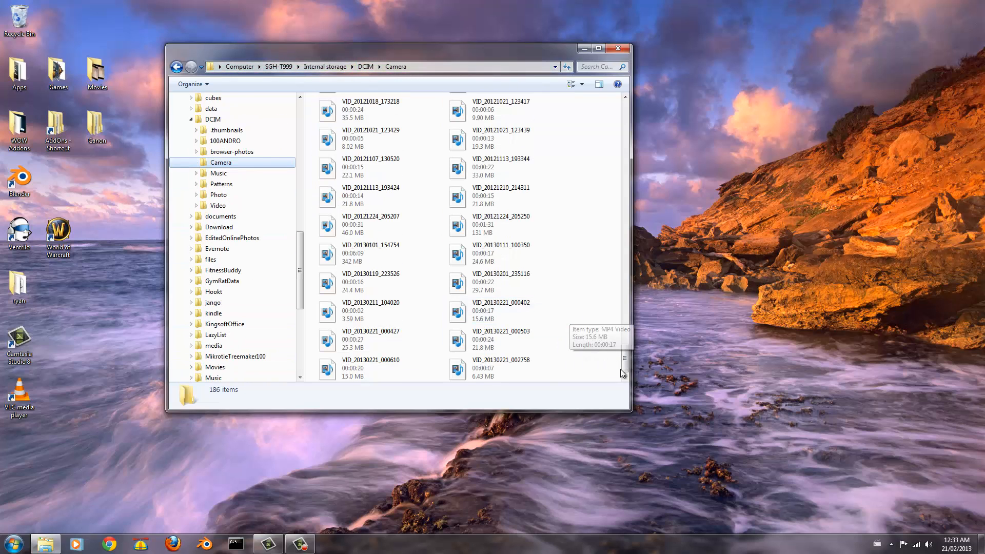
drag(632, 378, 629, 378)
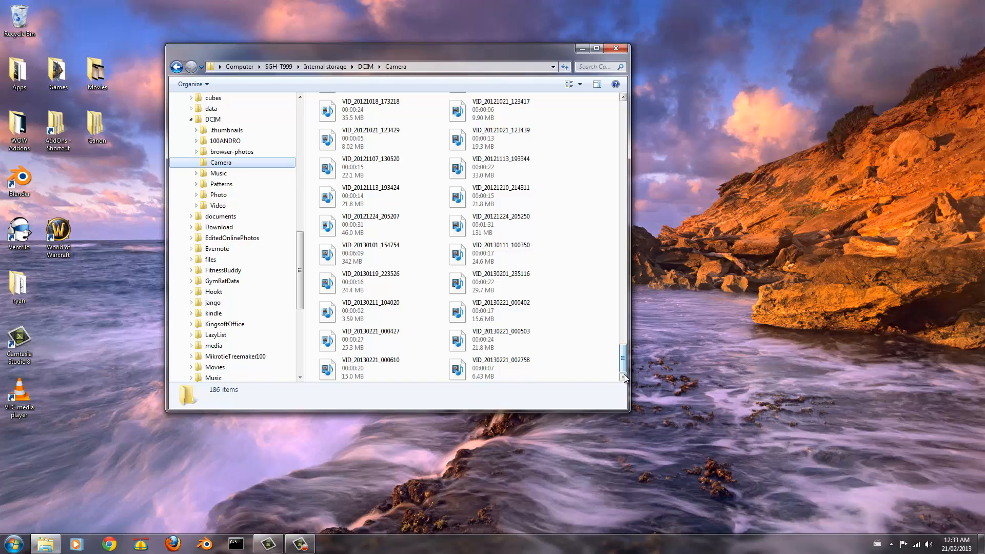
click(329, 373)
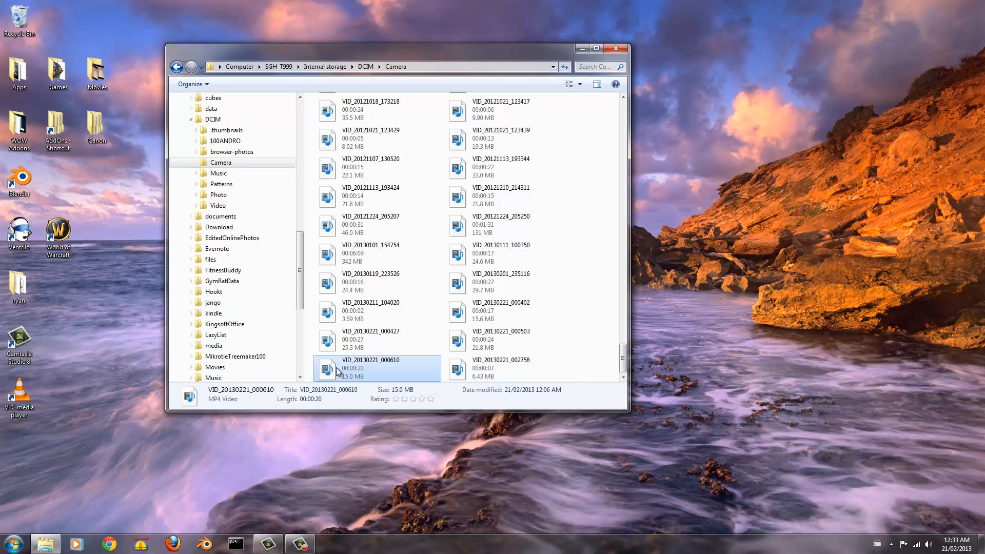
shift+click(464, 289)
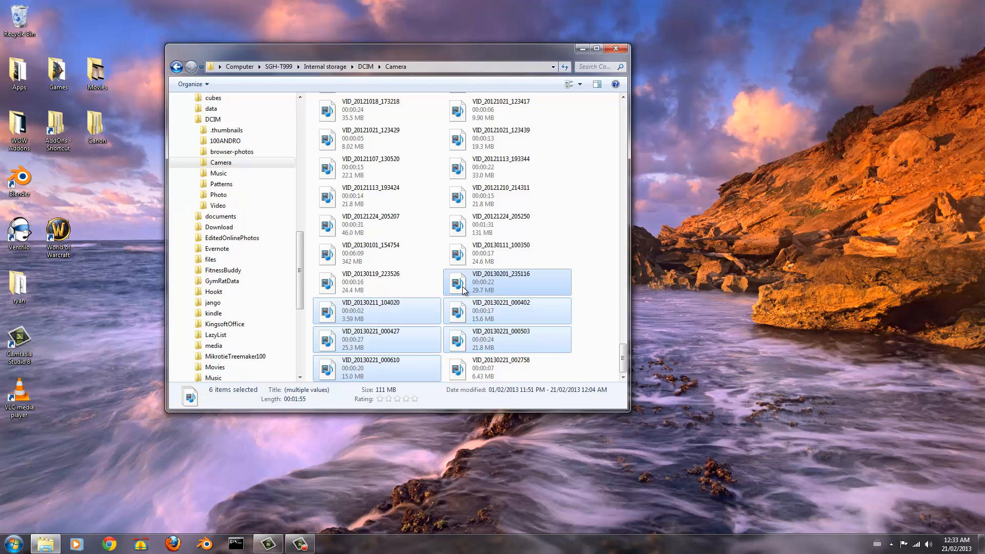
shift+click(486, 371)
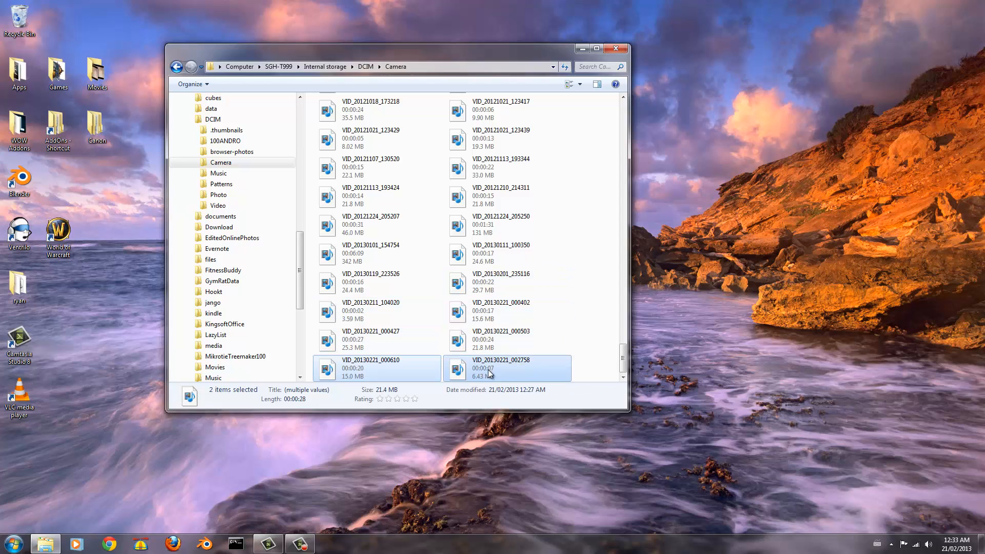
ctrl+shift+click(376, 291)
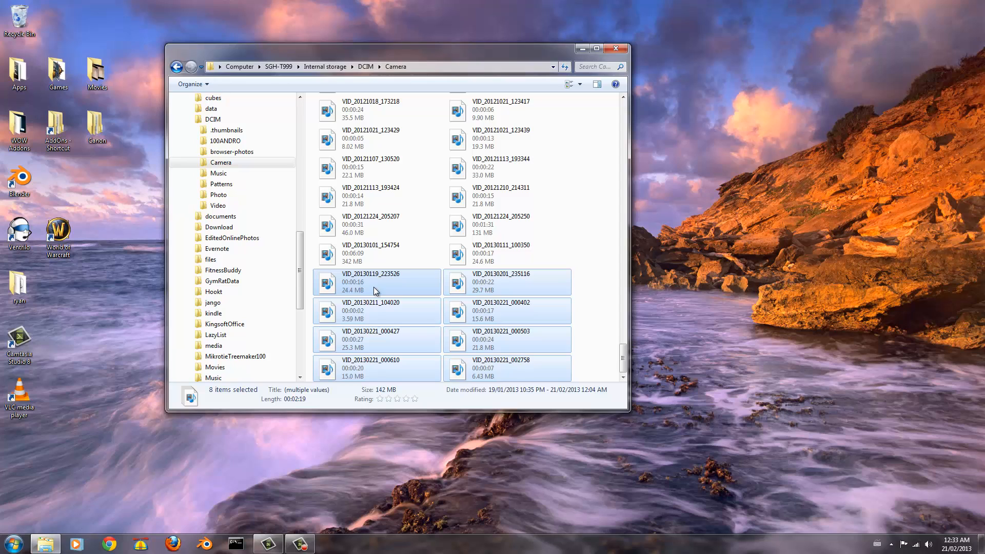
Create a new folder named BlenderTutorial on the desktop.
right_click(662, 270)
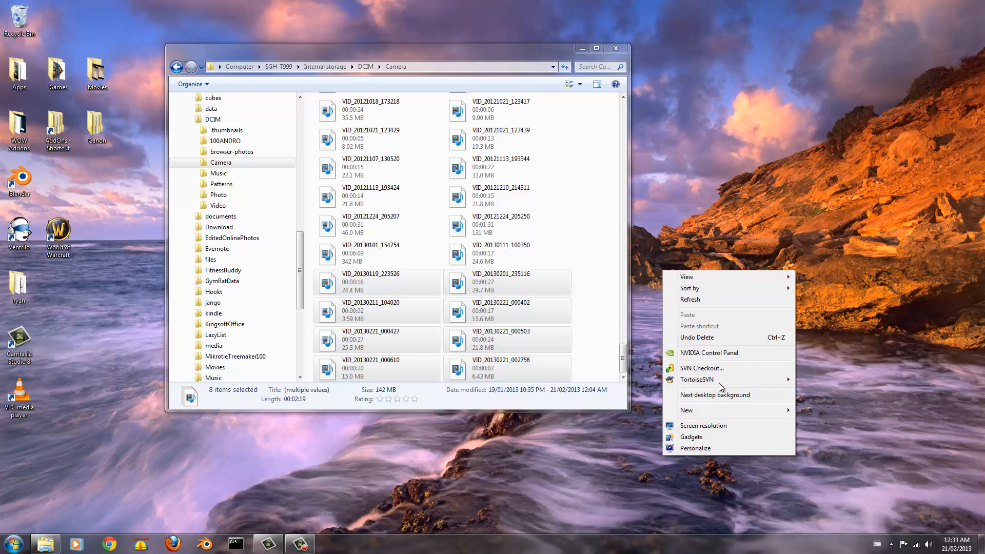
mouse_move(718, 410)
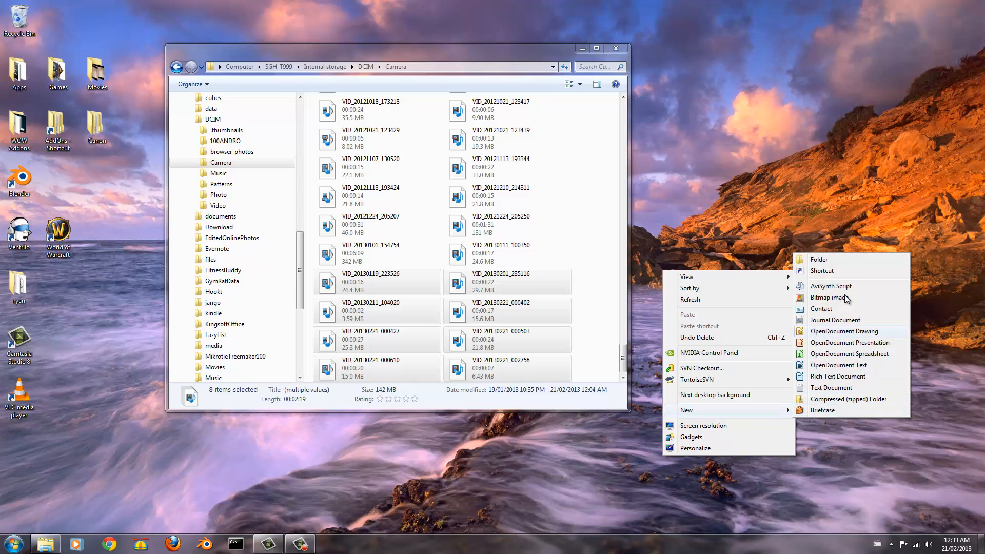
click(846, 262)
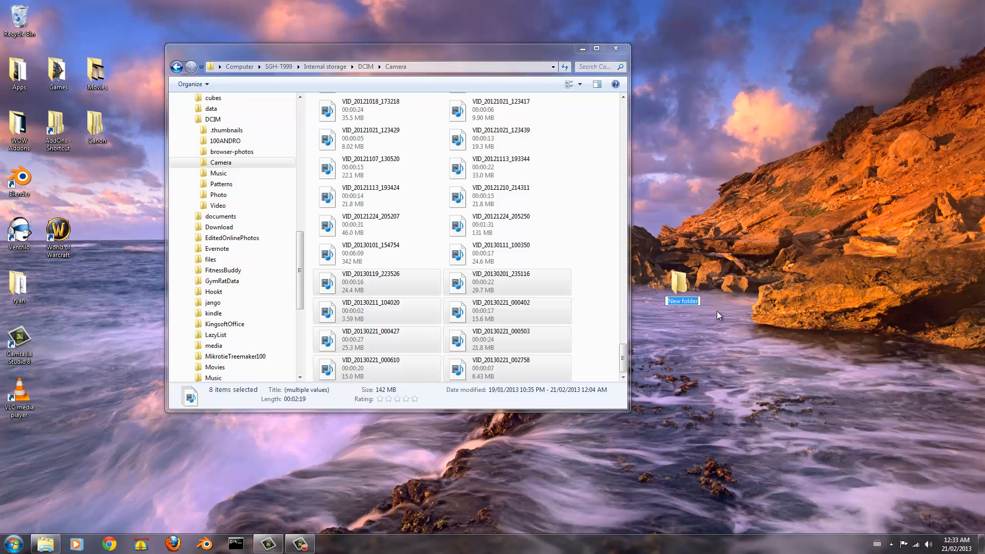
text(BlenderTutorial)
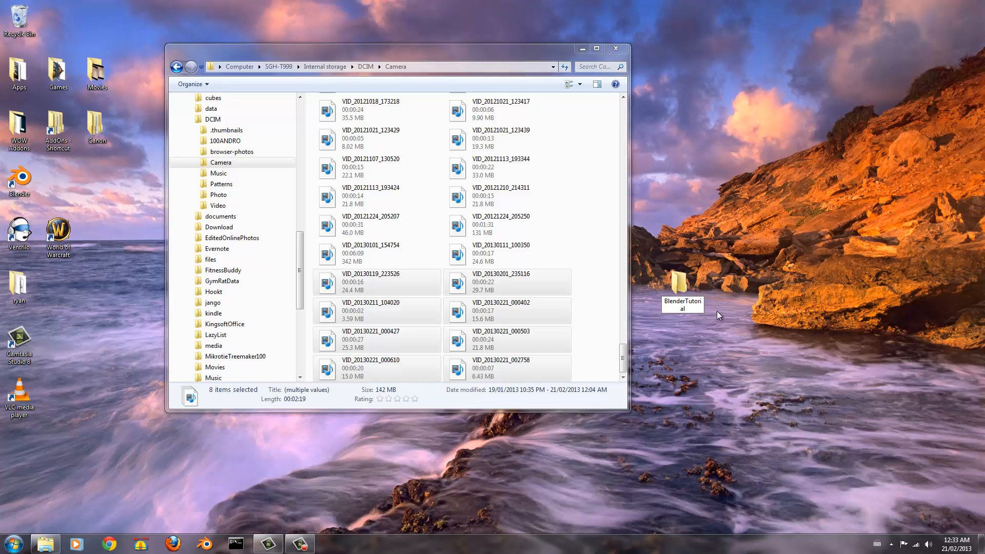
key(Return)
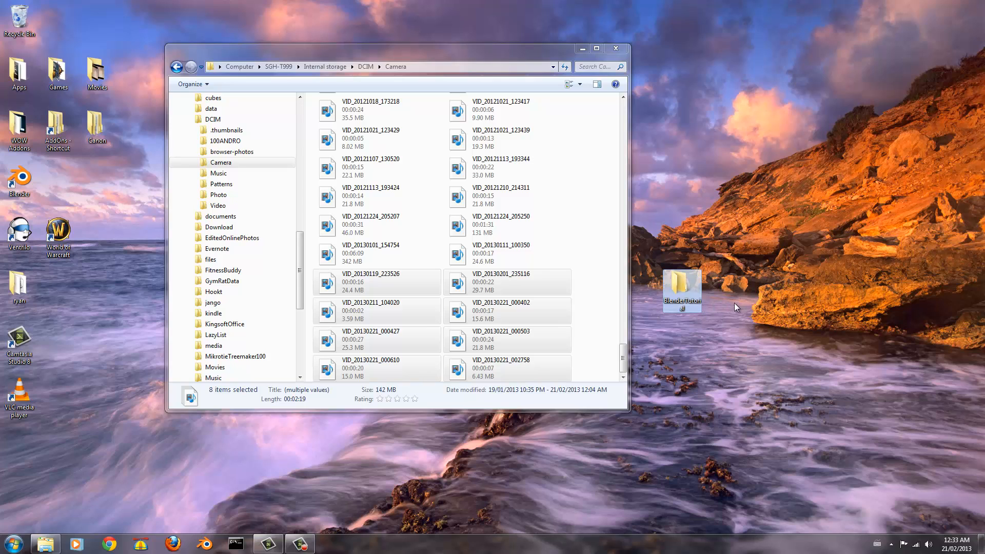
Copy the eight selected videos into the BlenderTutorial desktop folder and open that folder in place of the Camera window.
right_click(408, 314)
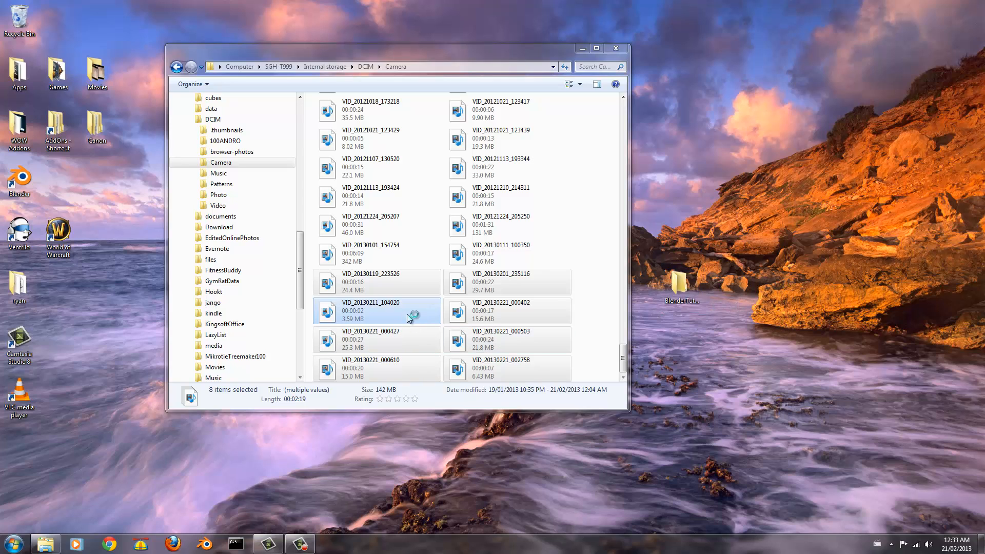
drag(407, 314, 680, 283)
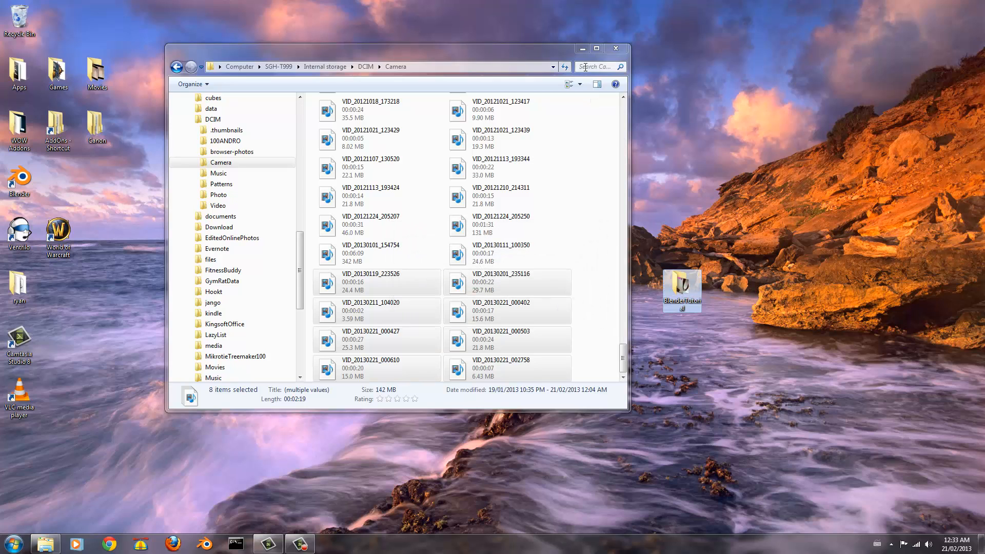
click(616, 49)
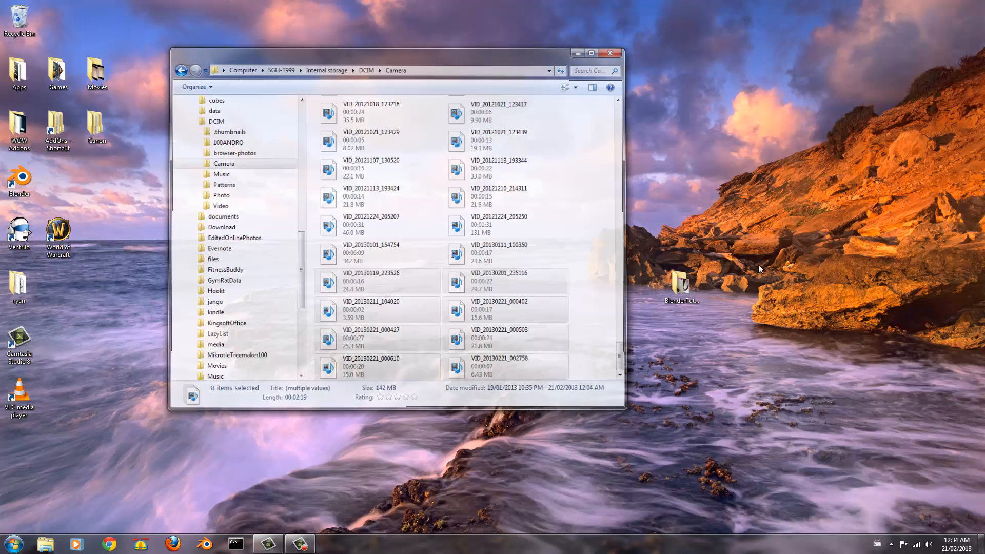
double_click(695, 287)
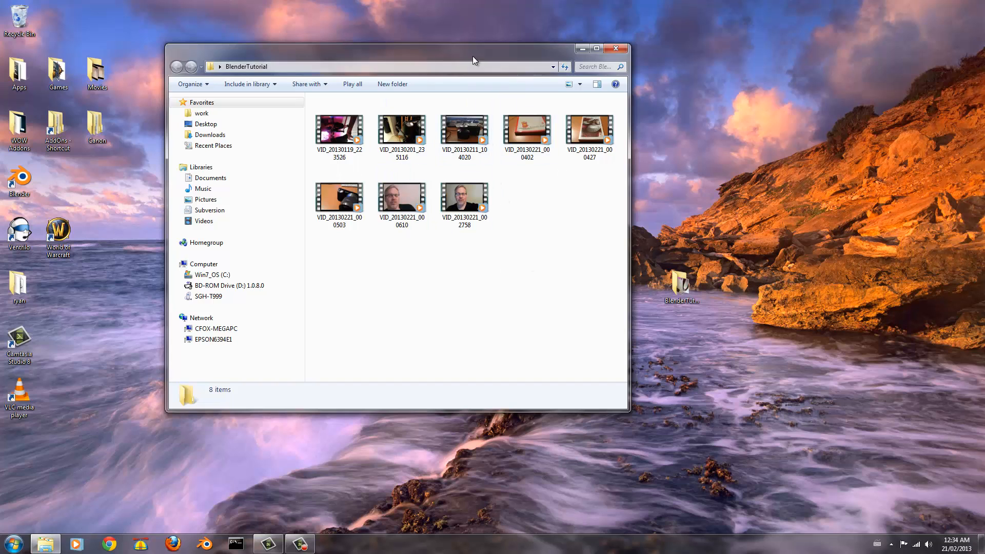
drag(473, 56, 723, 35)
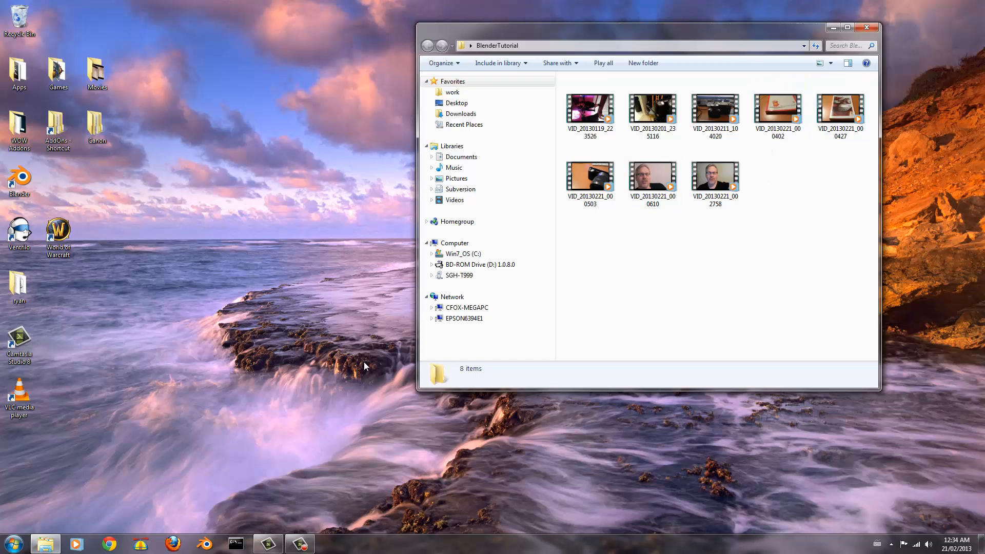
click(109, 543)
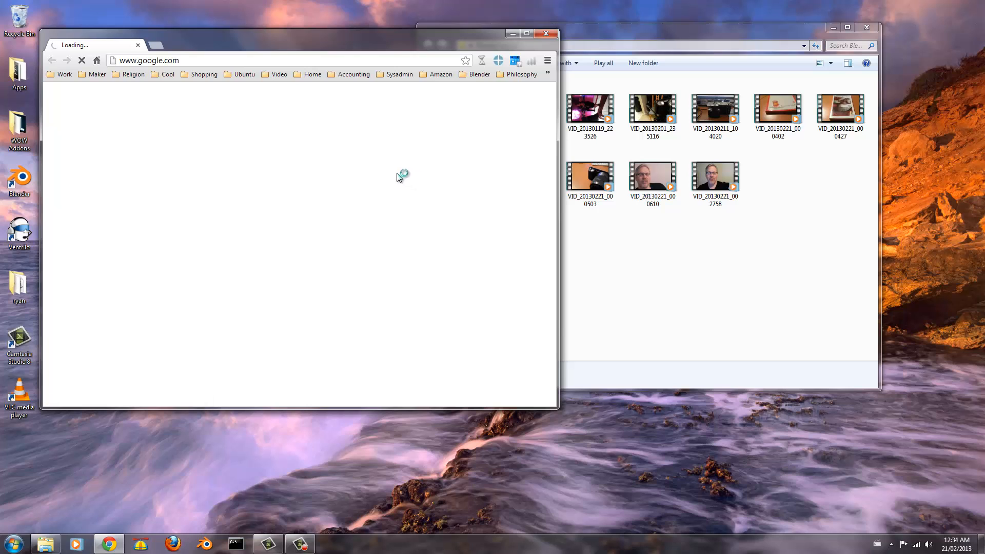
click(203, 62)
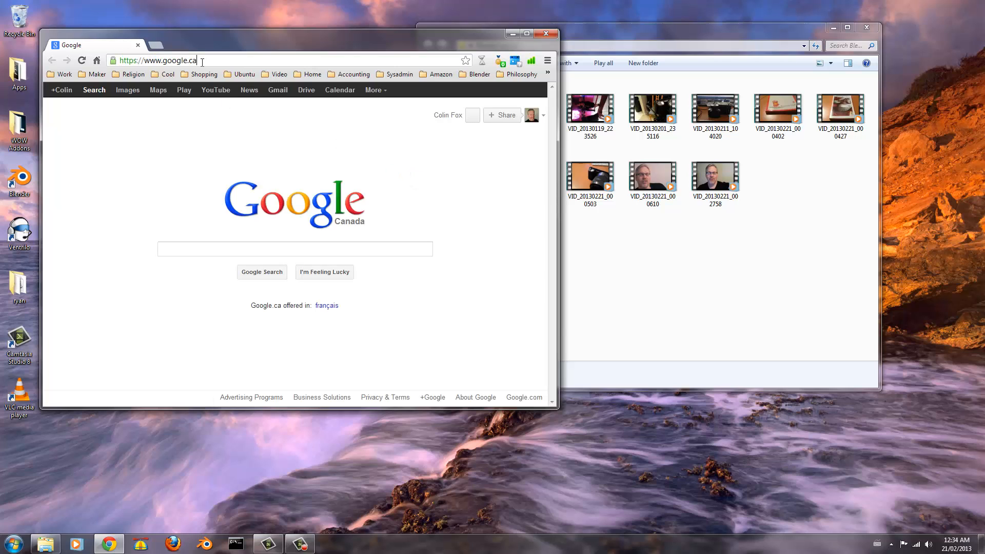
text(www.blende)
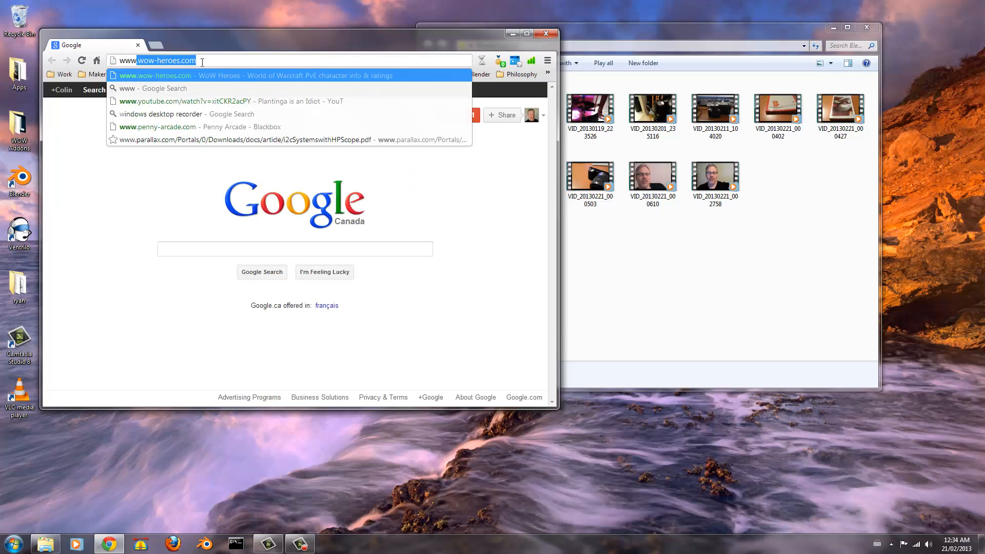
text(r.org)
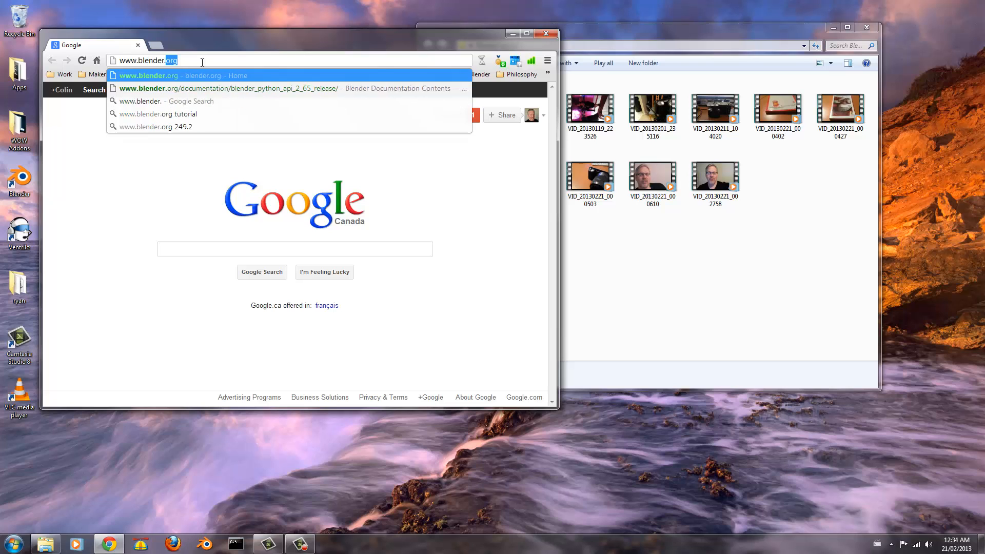
key(Return)
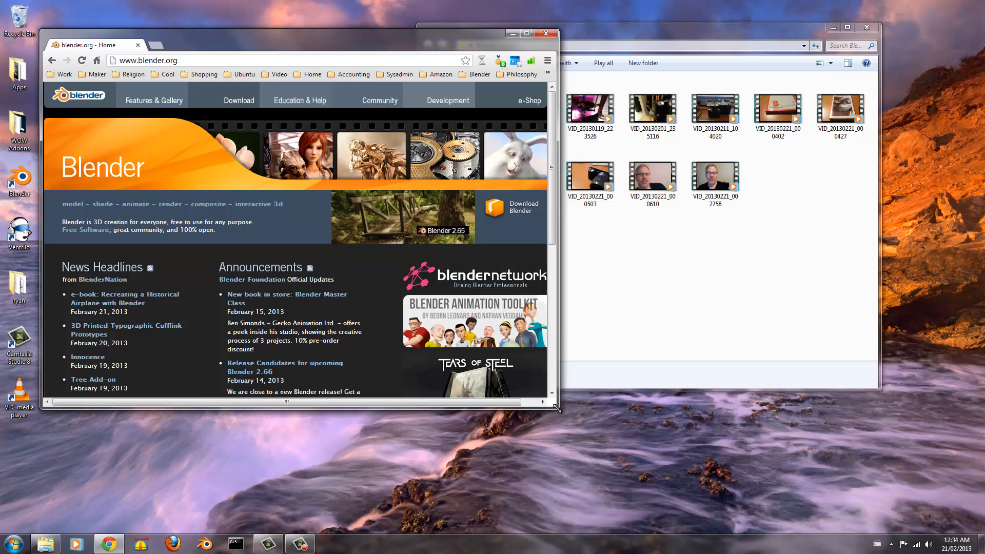
drag(558, 408, 618, 462)
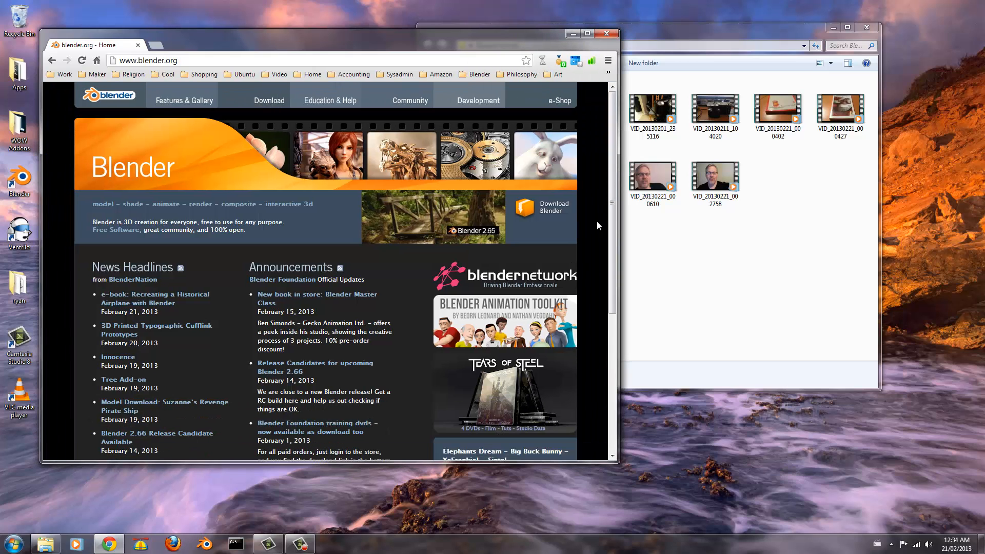
Open the Blender download page and examine the packages offered for Windows, Linux and Mac OS X.
click(553, 212)
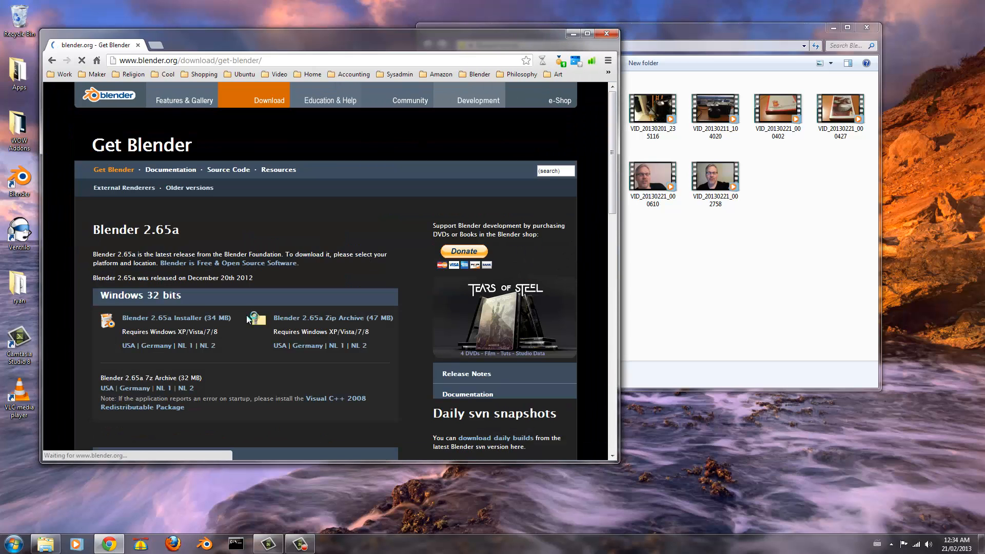
scroll(241, 314, down, 3)
scroll(233, 321, up, 1)
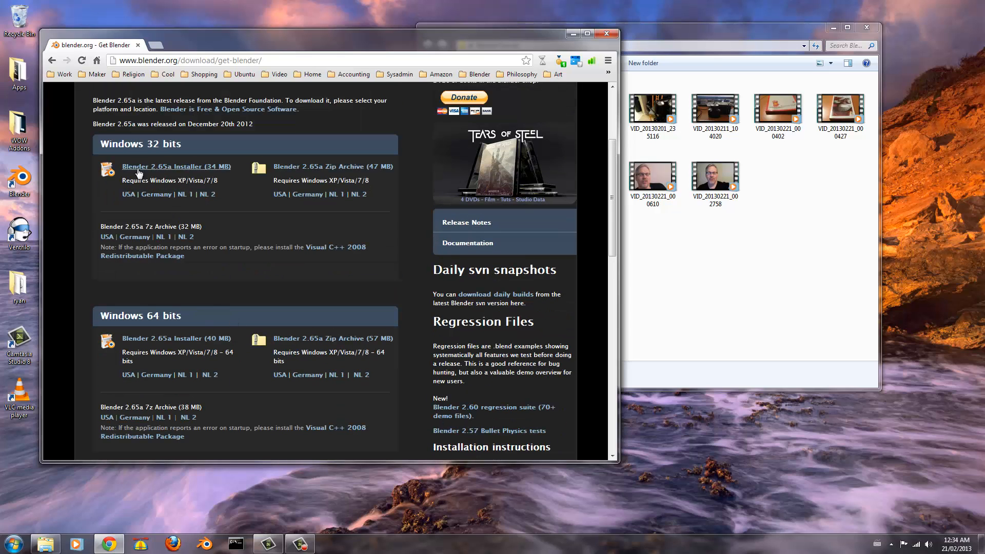
scroll(195, 333, down, 5)
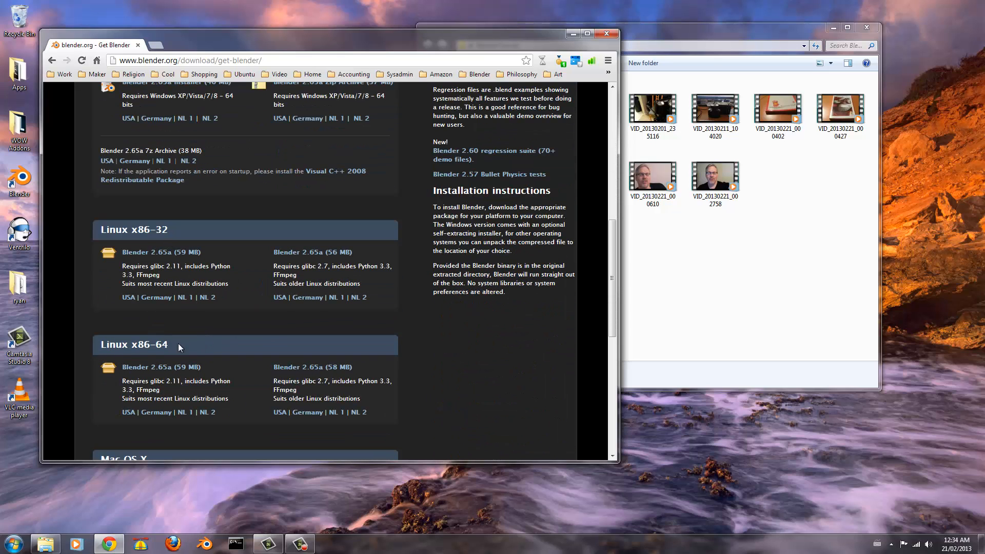
scroll(179, 343, down, 4)
scroll(185, 344, up, 9)
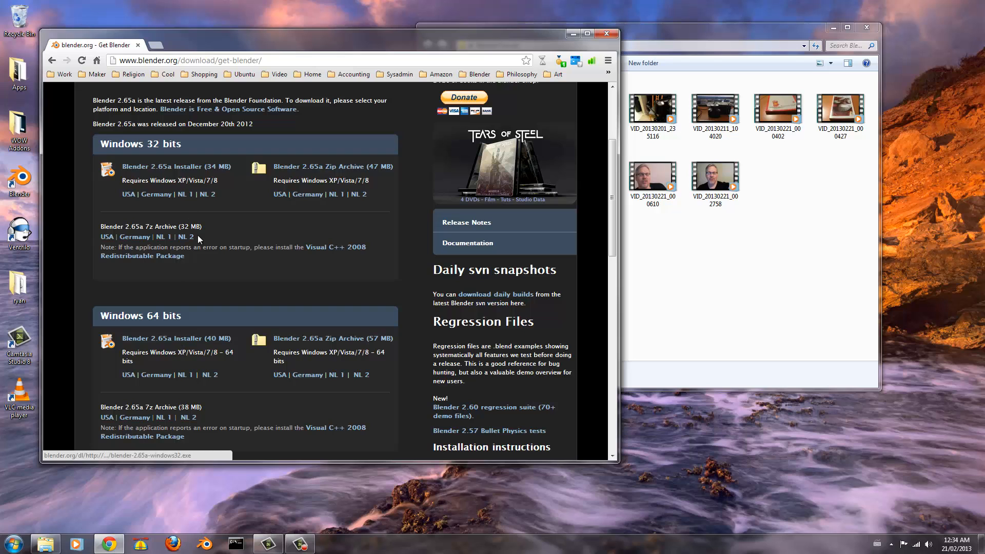
scroll(214, 237, down, 3)
scroll(214, 237, up, 5)
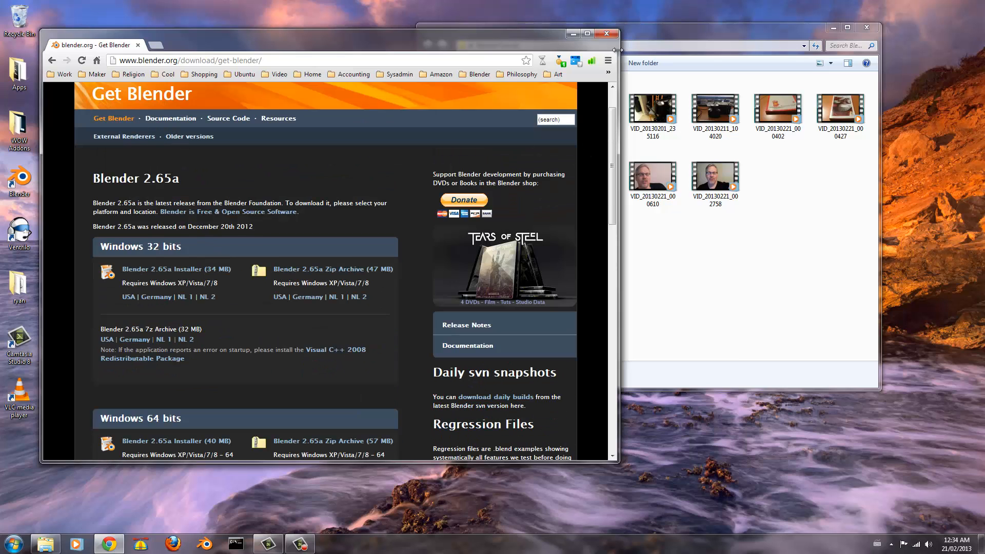
Close the browser and start Blender, dismissing its splash screen and keeping the current Windows color scheme with the option to be asked again.
click(608, 35)
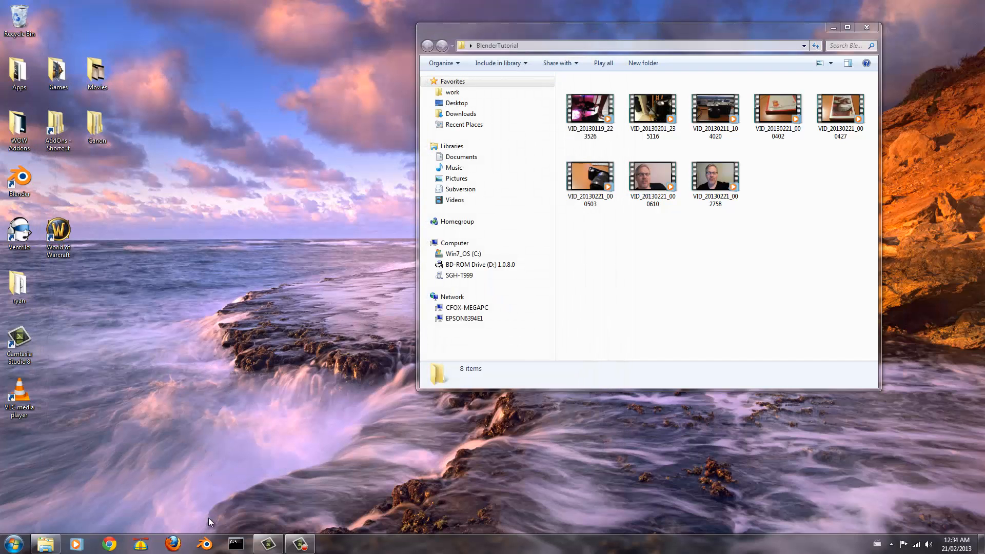
click(204, 543)
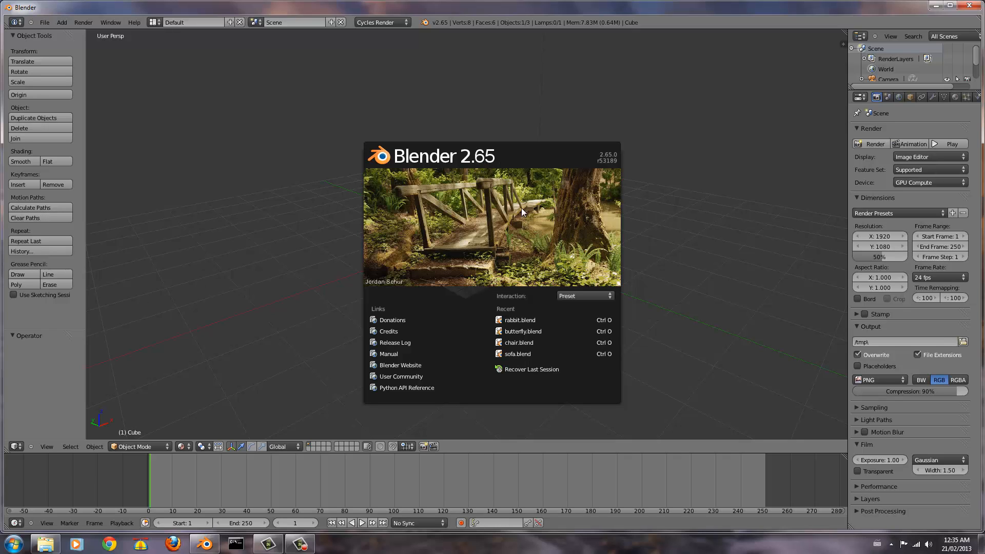
click(339, 197)
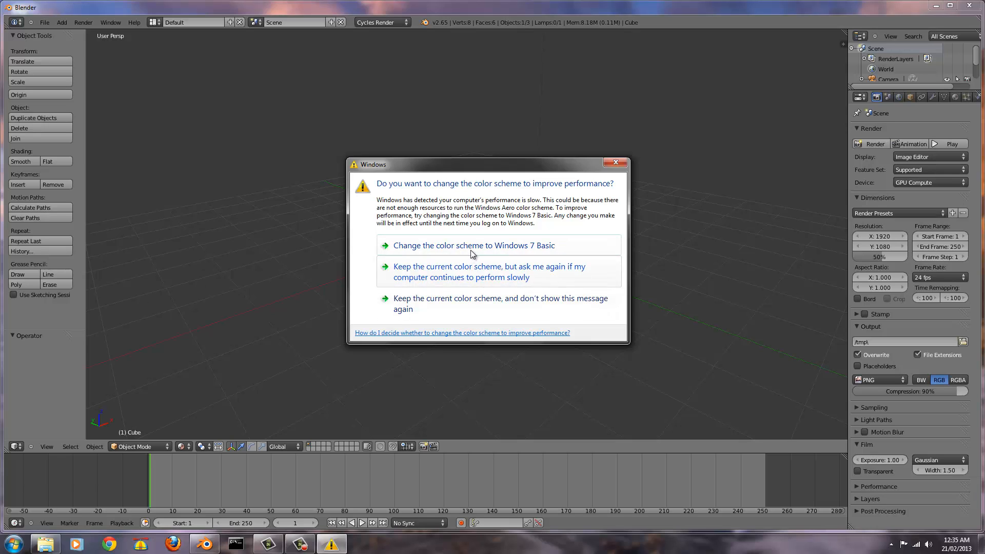
click(475, 278)
click(582, 256)
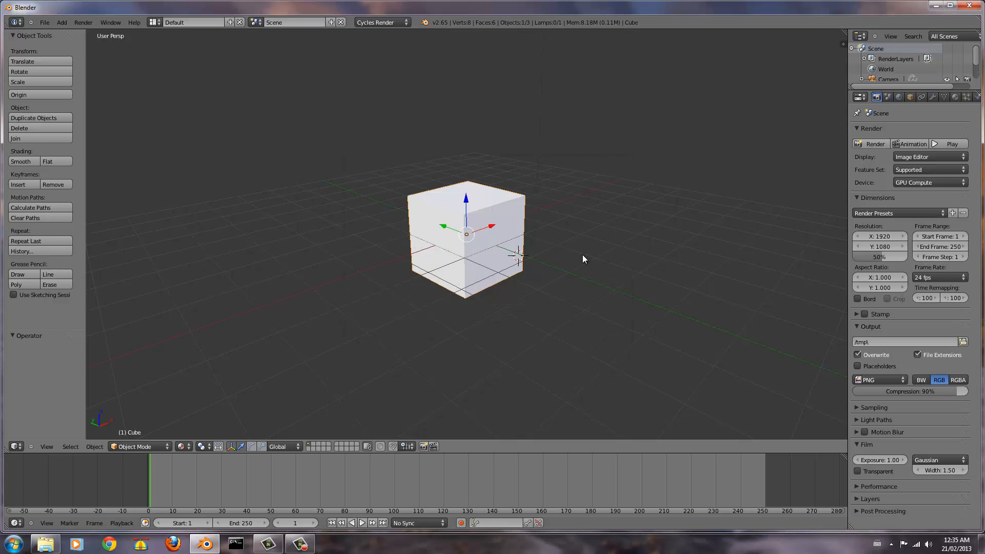
middle_drag(583, 255, 488, 253)
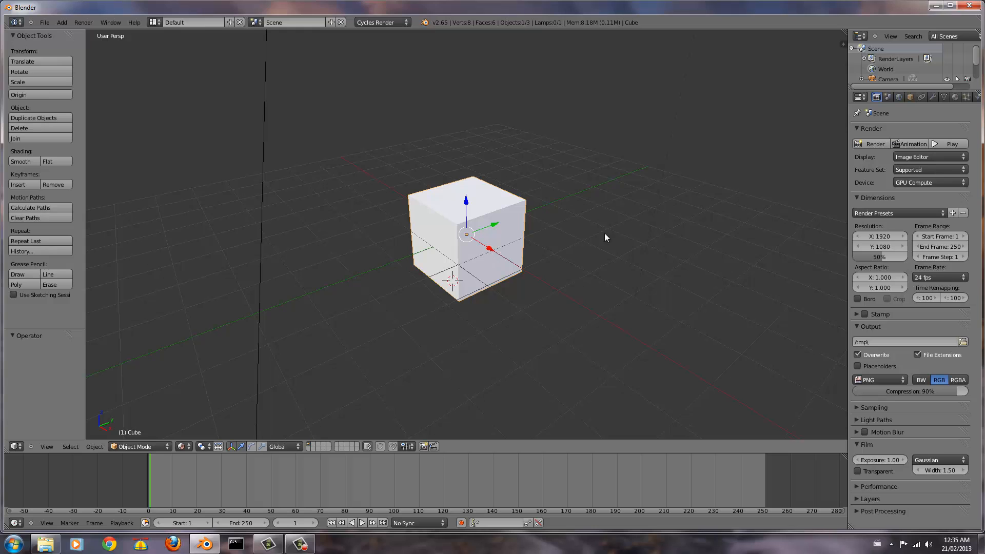
middle_drag(457, 297, 429, 291)
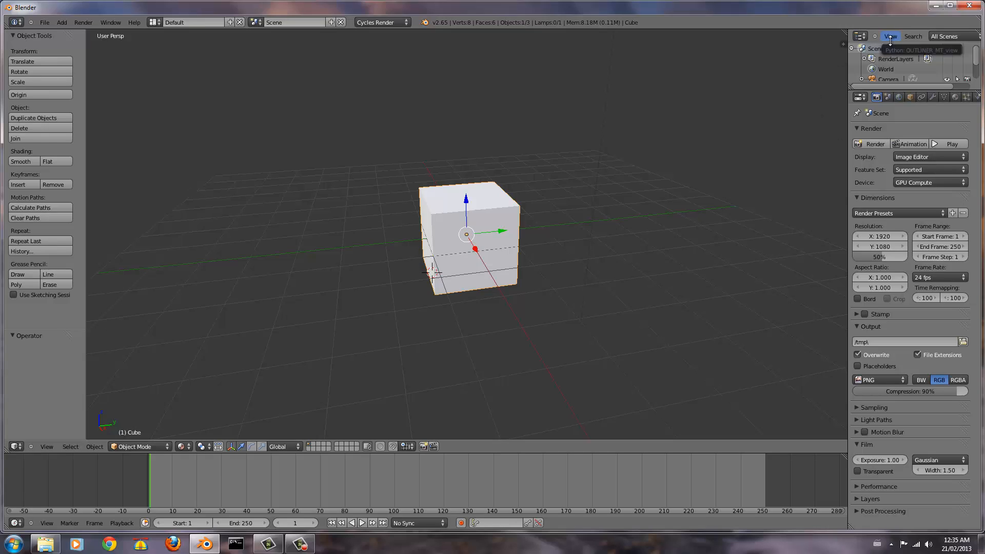
Minimize Blender and examine the frame size and frame rate in the detailed properties of the VID_20130119_223526 video.
click(934, 6)
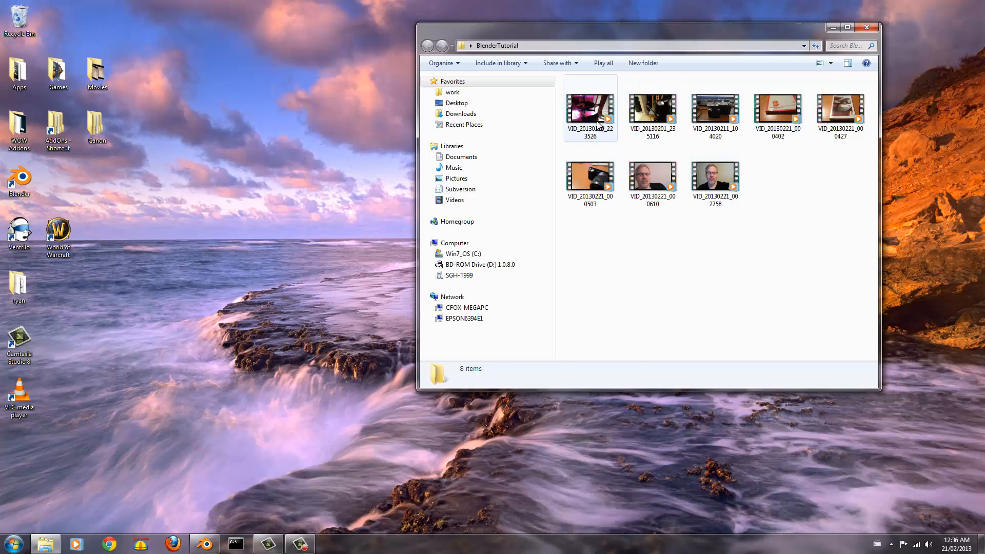
right_click(588, 109)
click(633, 312)
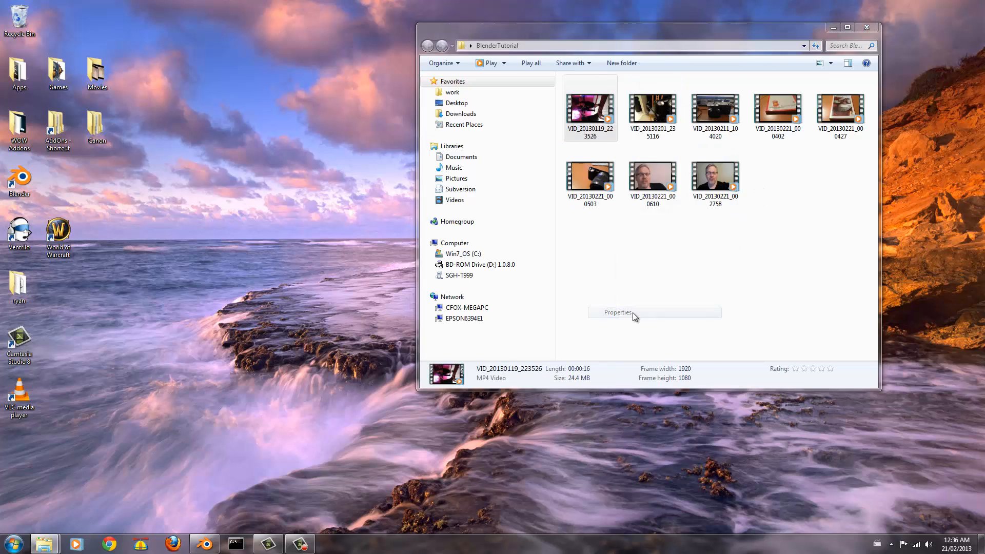
click(660, 132)
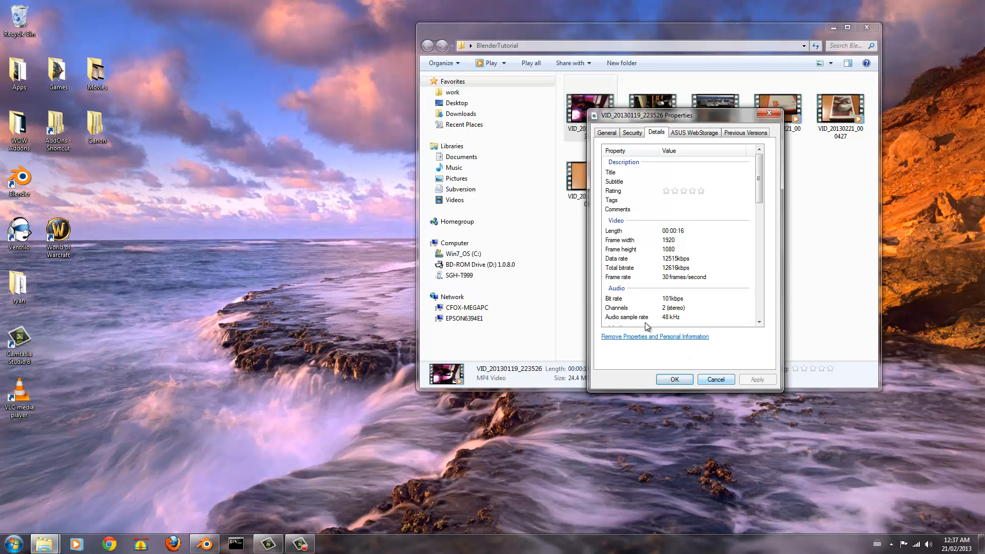
click(723, 380)
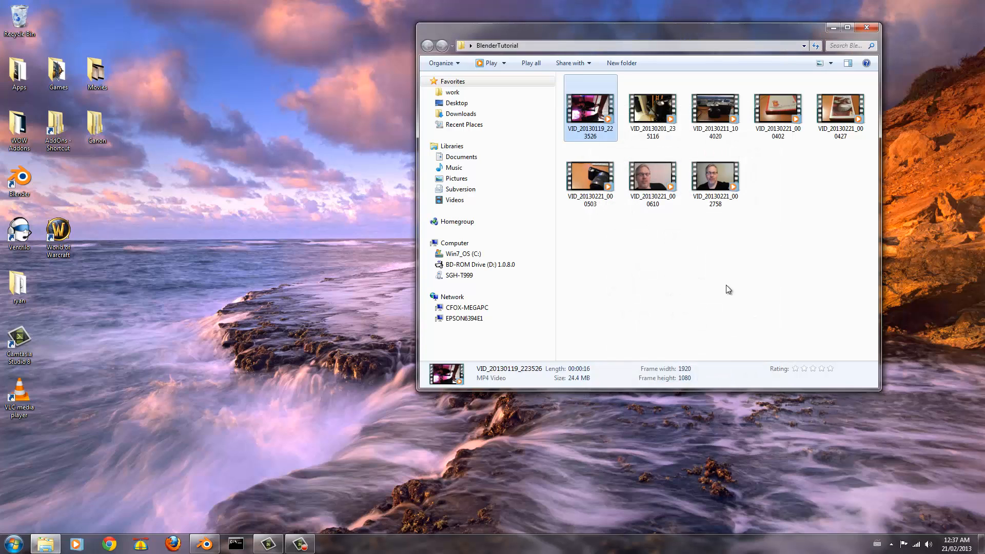
Examine the detailed properties of VID_20130221_000610 and compare its frame size with that of VID_20130221_002758.
click(790, 257)
click(646, 199)
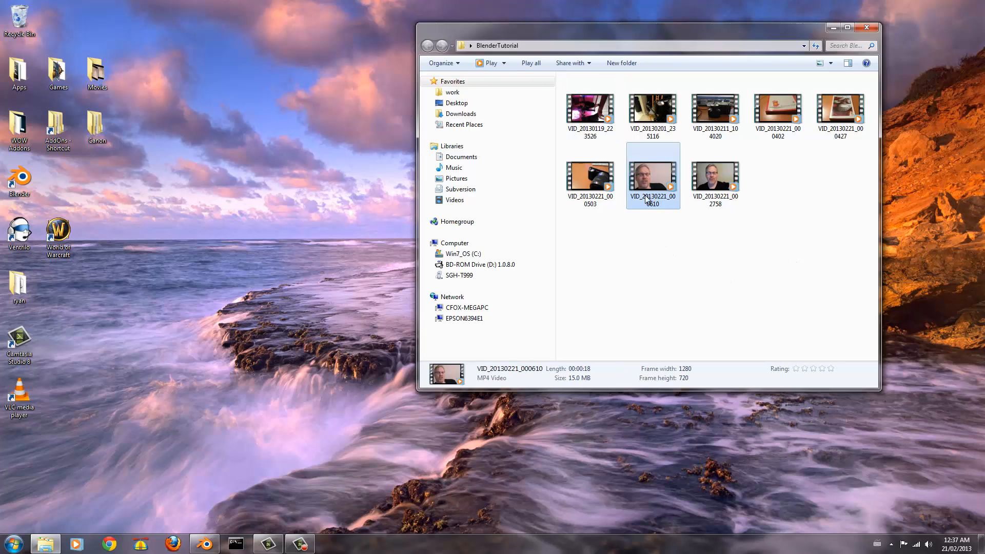
click(715, 189)
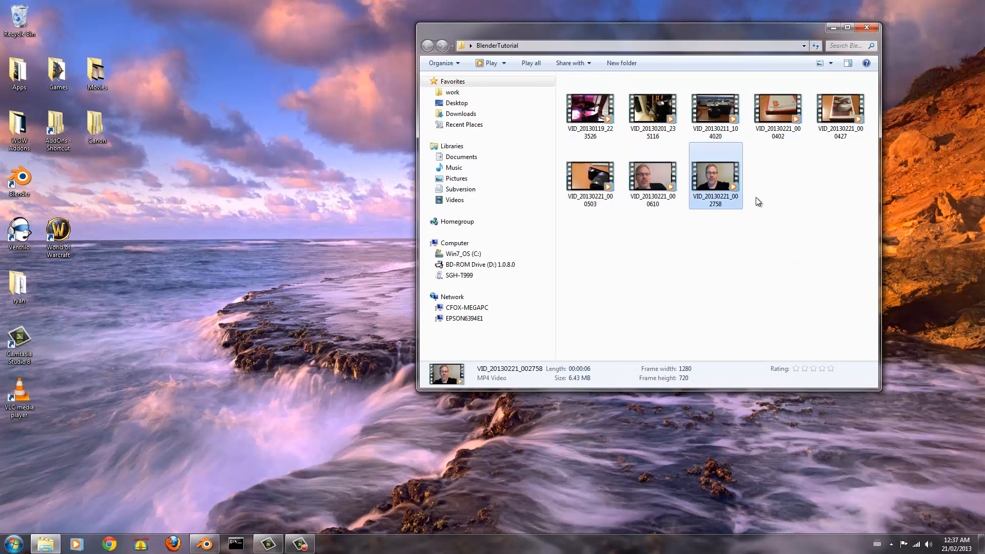
right_click(659, 184)
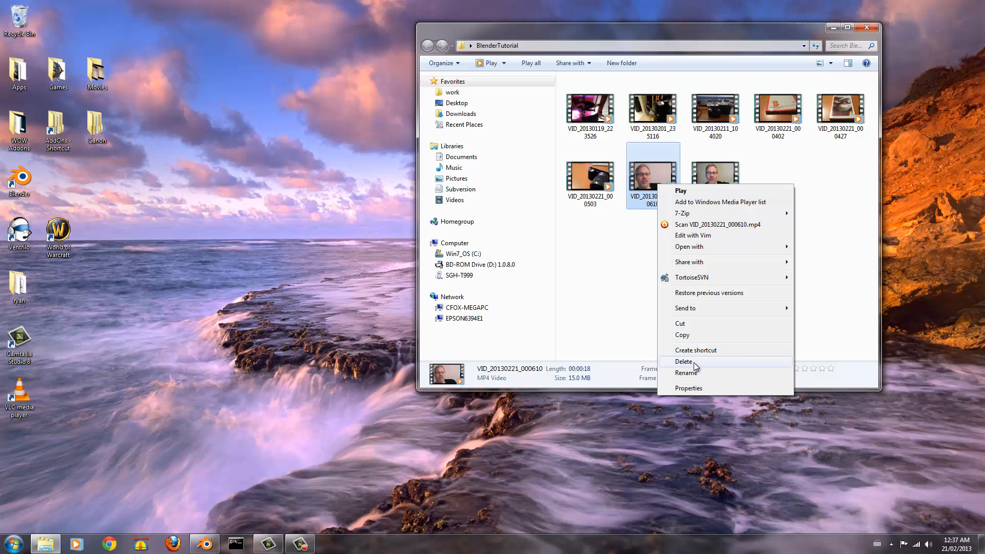
click(700, 389)
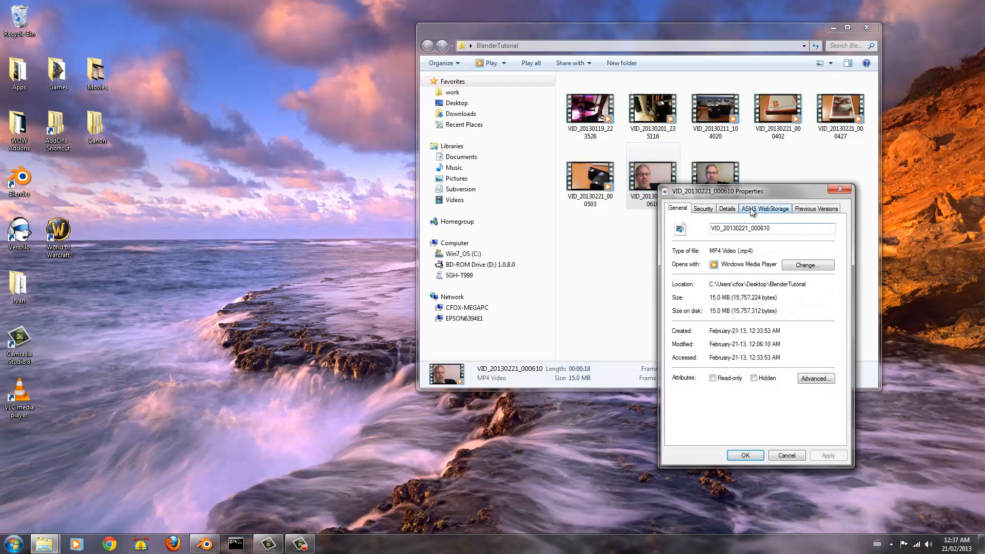
click(731, 209)
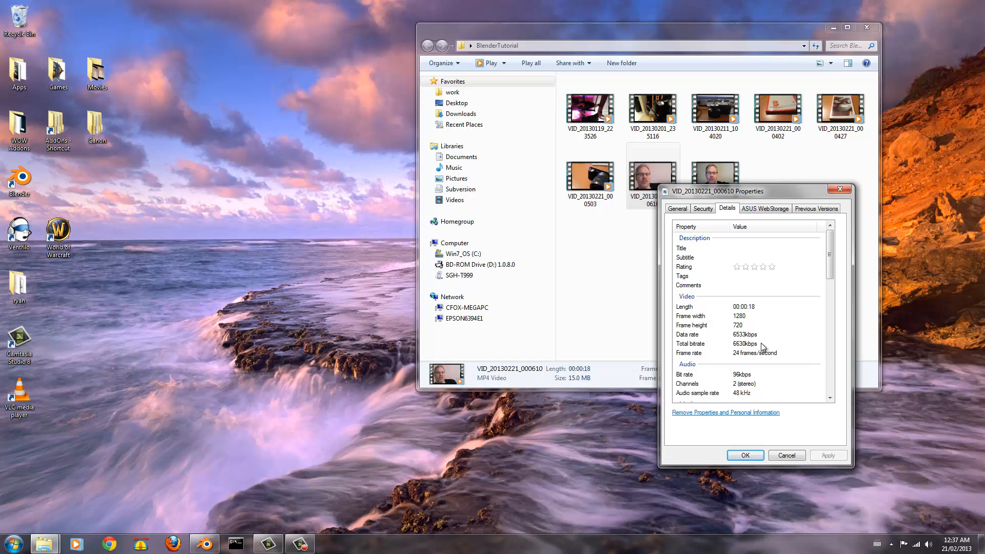
click(841, 190)
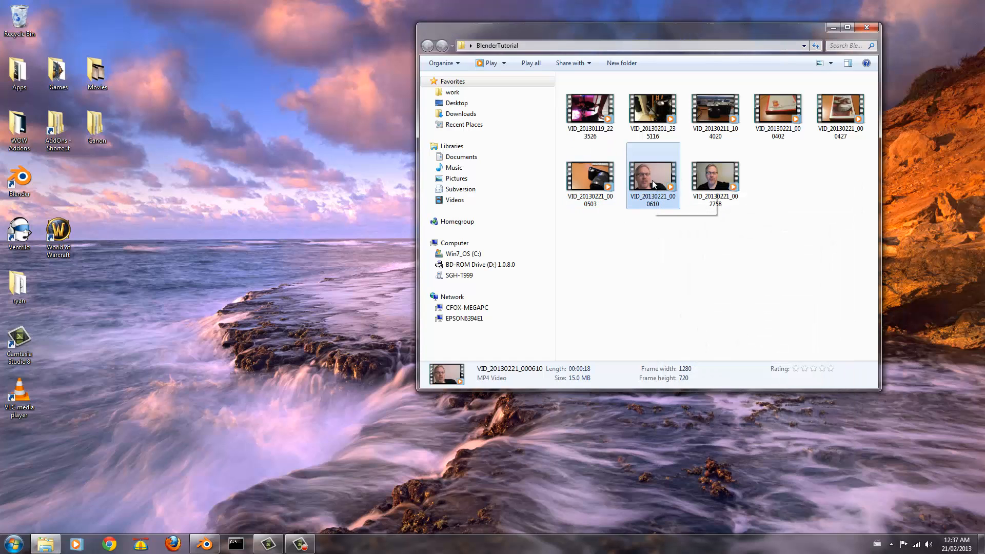
click(722, 171)
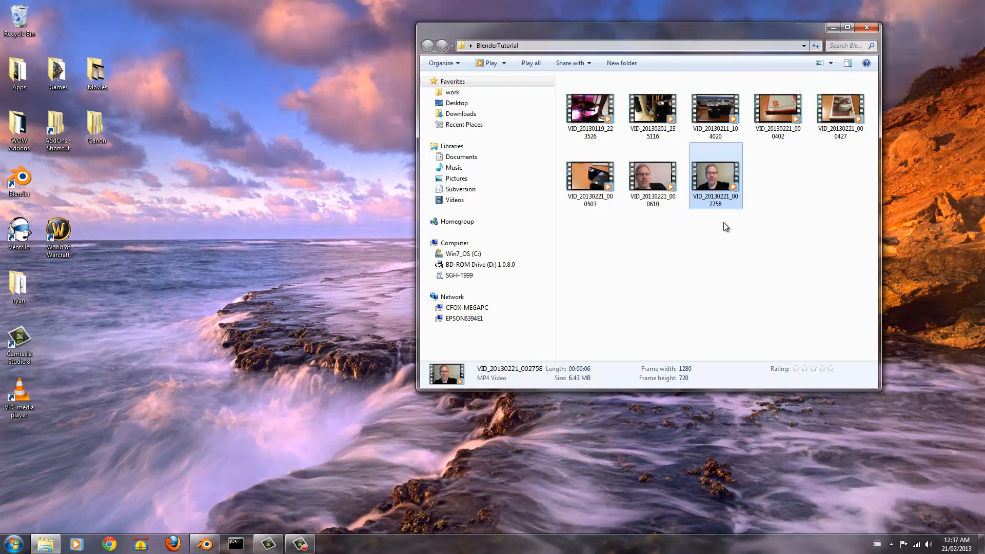
click(705, 248)
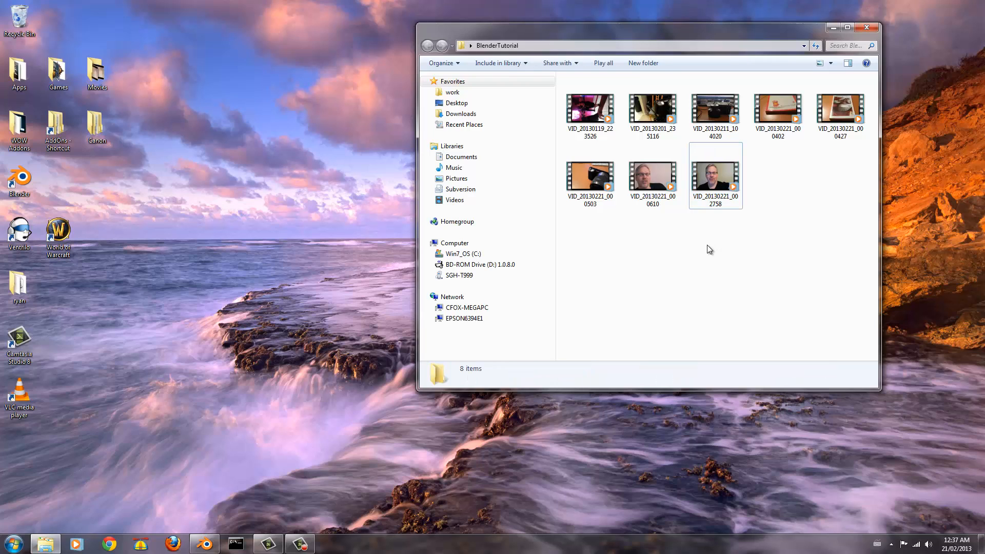
click(649, 185)
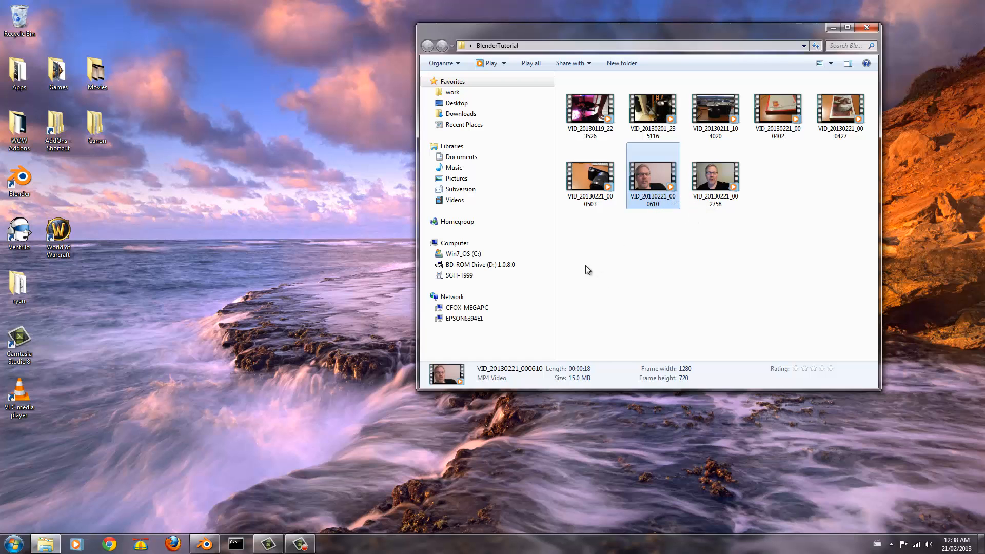
Switch to Blender and set the render frame rate to 30 fps.
click(293, 457)
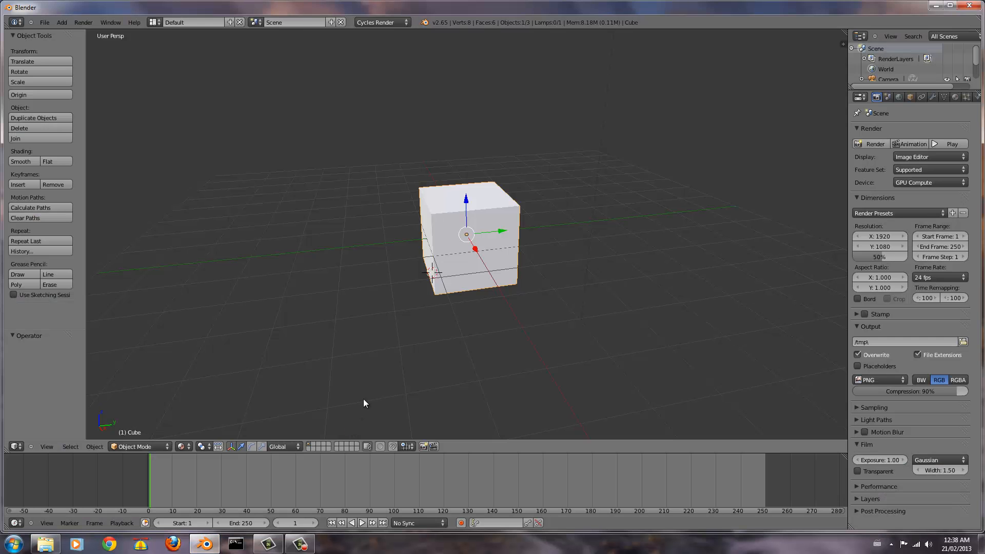
click(931, 276)
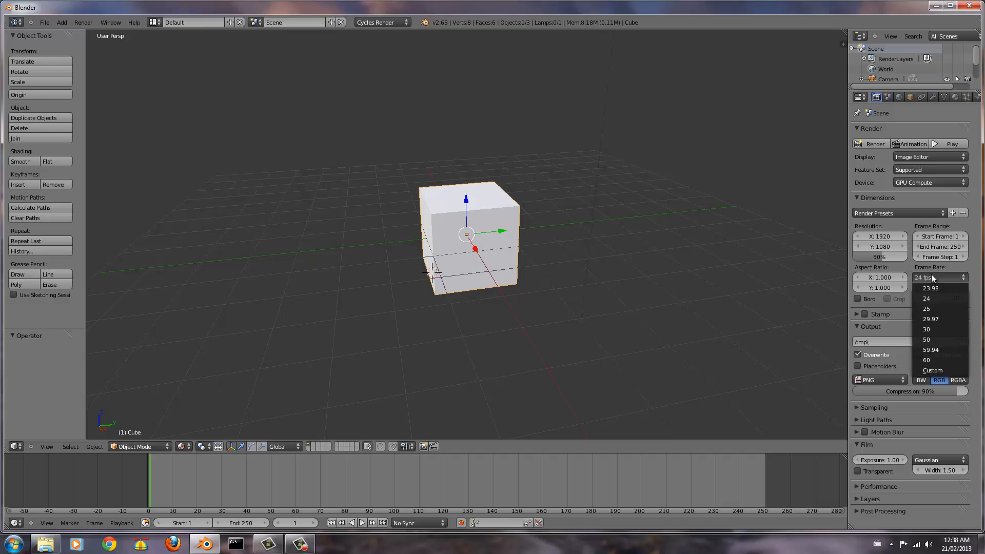
click(948, 329)
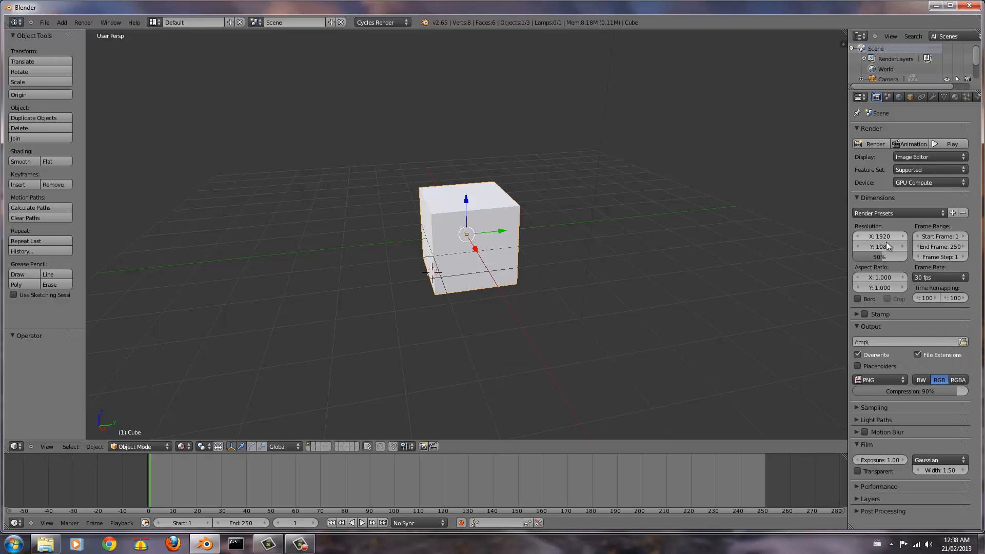
Minimize Blender and examine the frame size and frame rate in the detailed properties of the VID_20130221_000402 video.
click(936, 6)
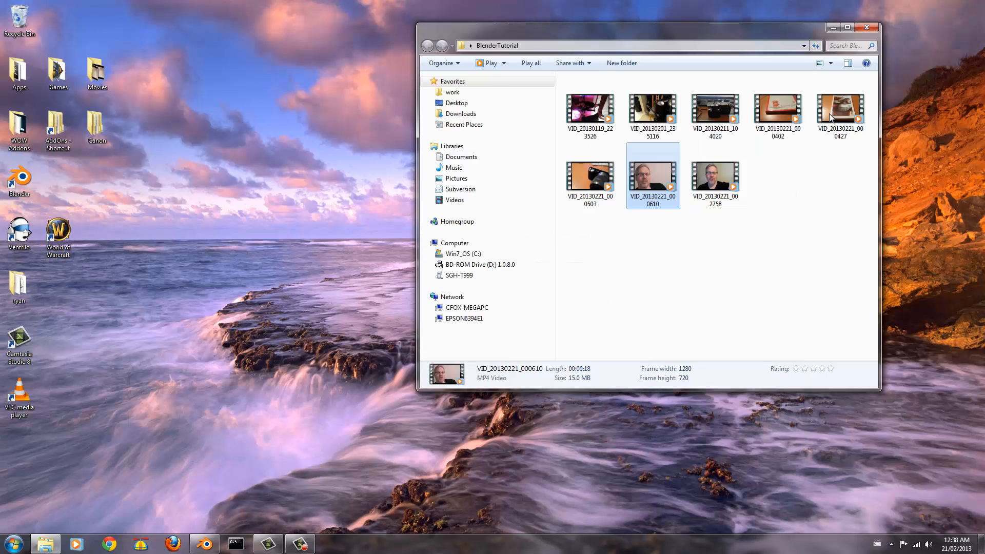
click(688, 239)
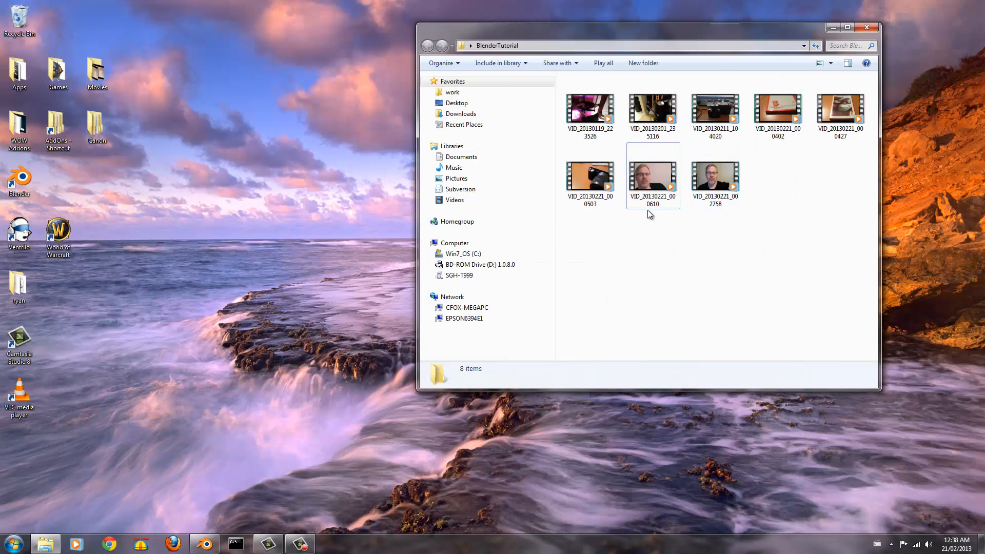
right_click(651, 180)
click(623, 266)
right_click(769, 105)
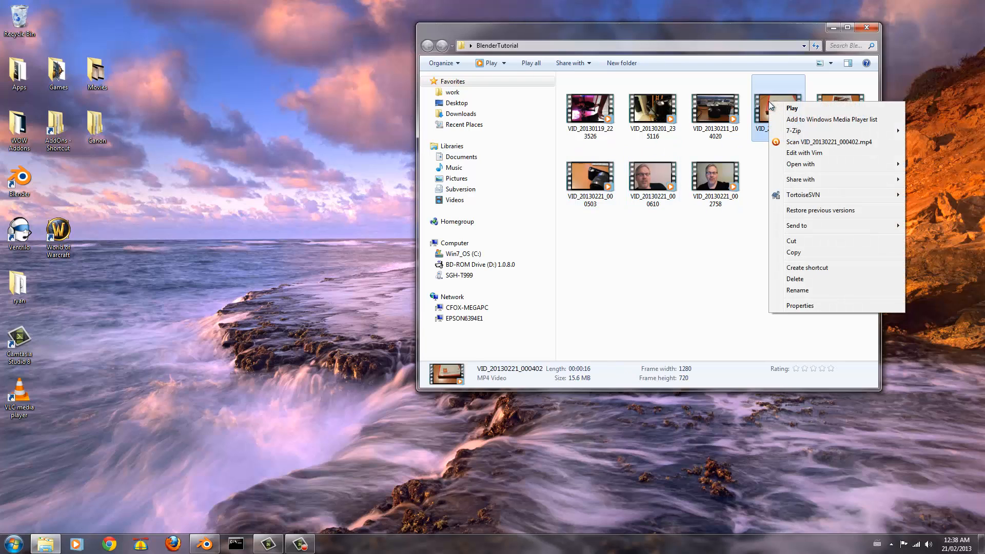
click(812, 305)
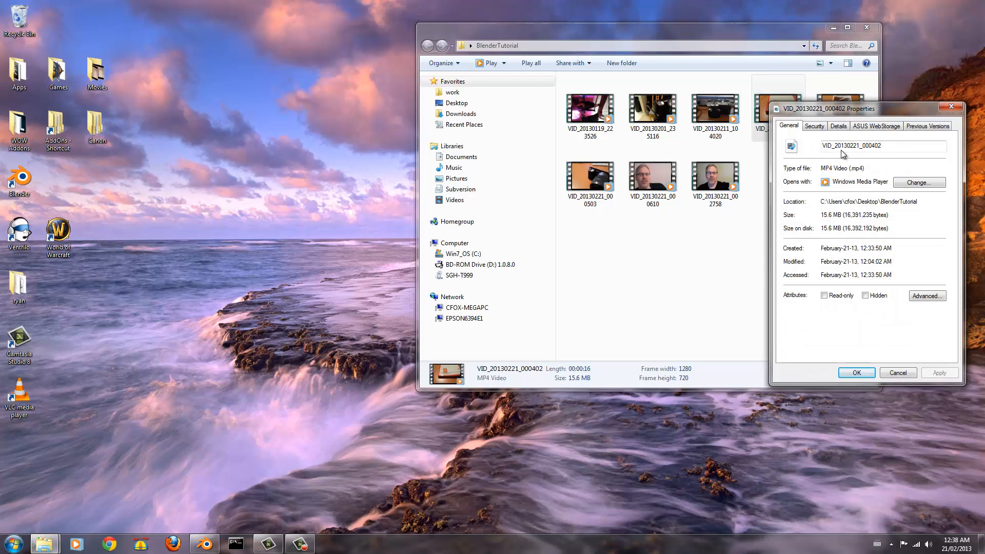
click(839, 126)
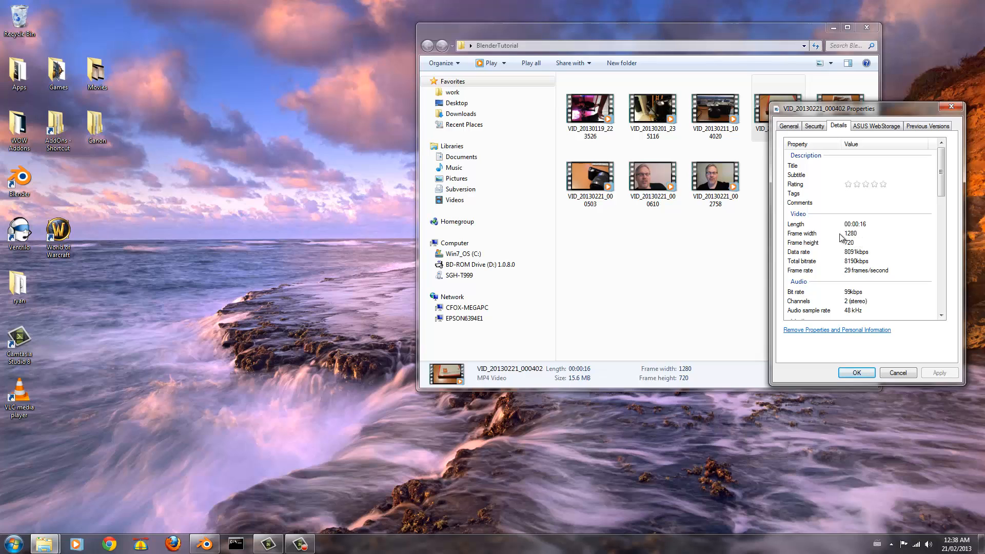
click(954, 106)
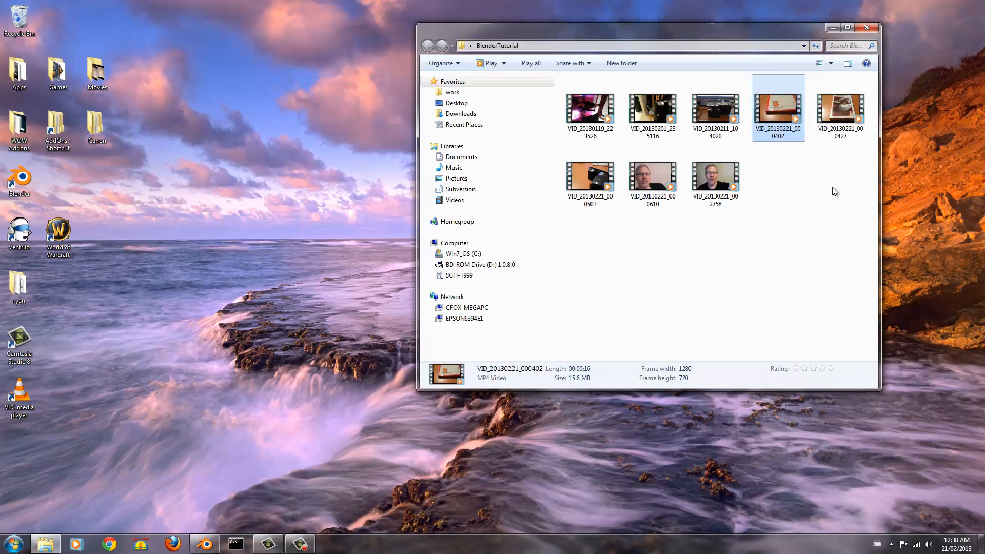
click(795, 193)
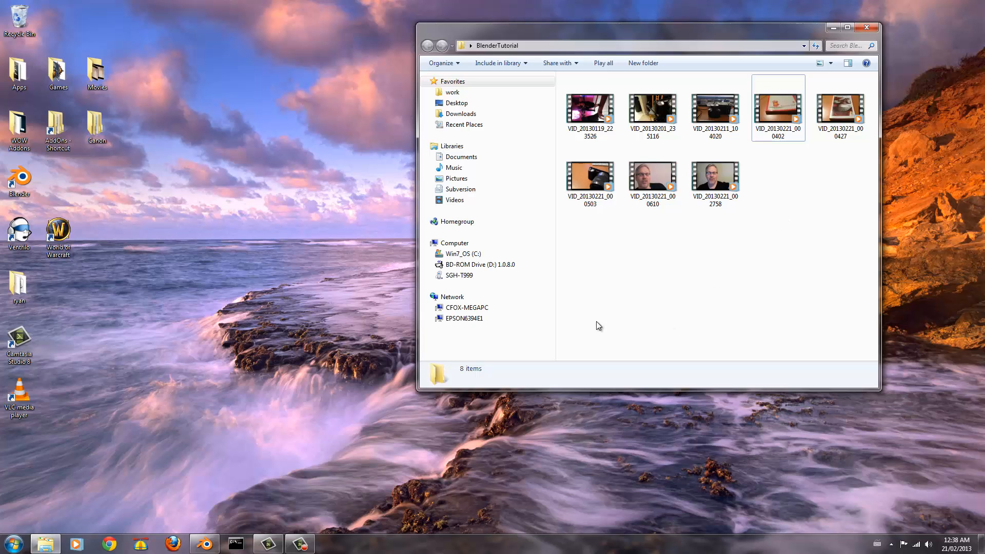
Switch back to Blender, apply the HDTV 720p render preset and set the frame rate to 30 fps.
click(203, 545)
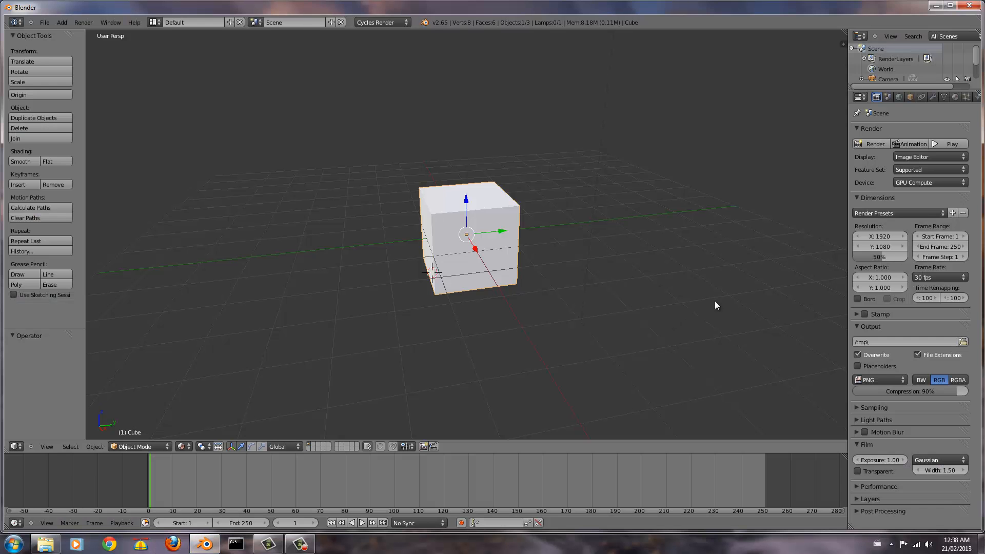
click(875, 213)
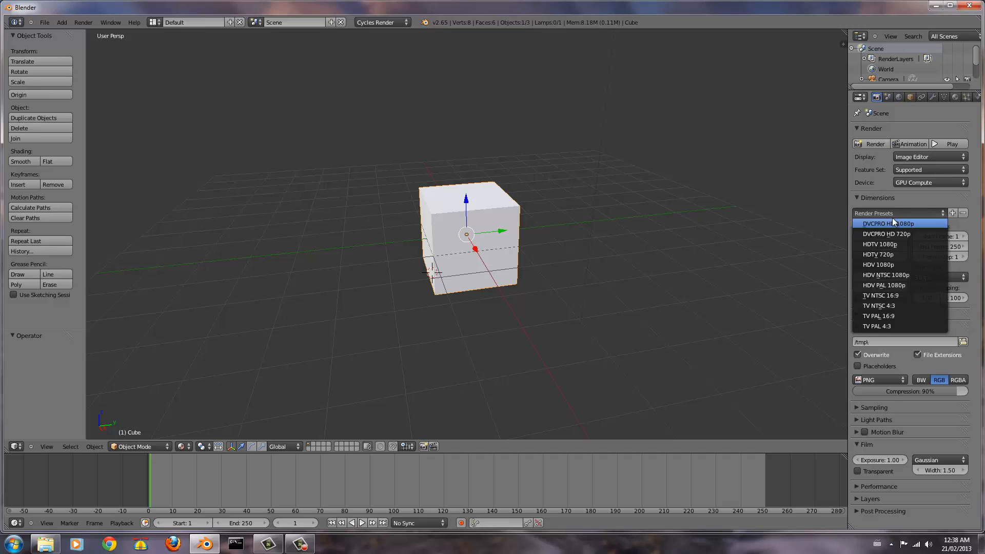
click(901, 257)
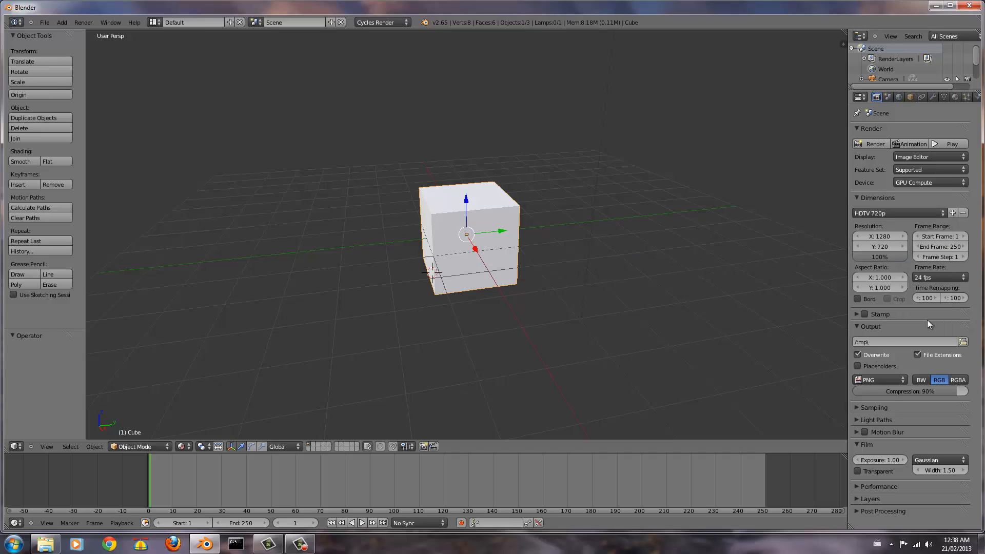
click(939, 279)
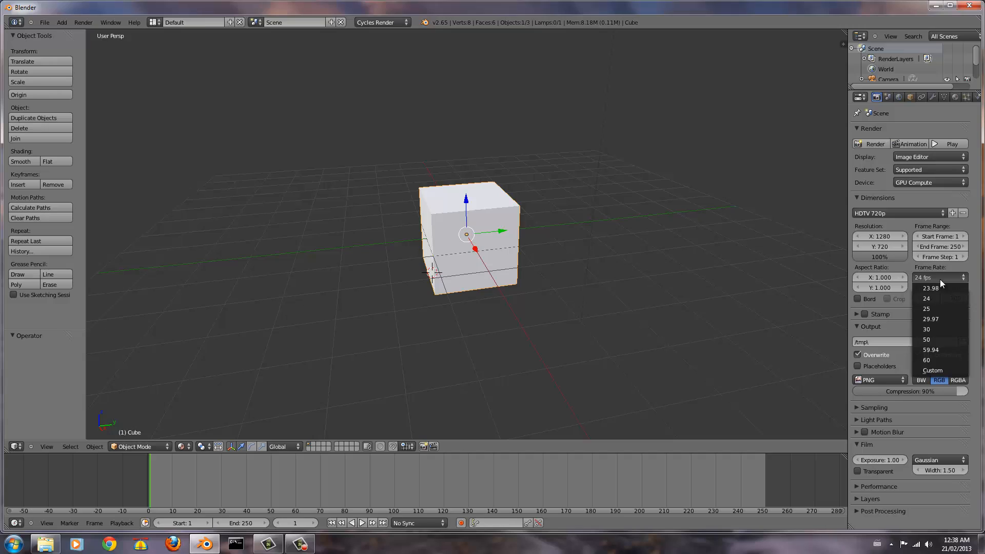
click(941, 331)
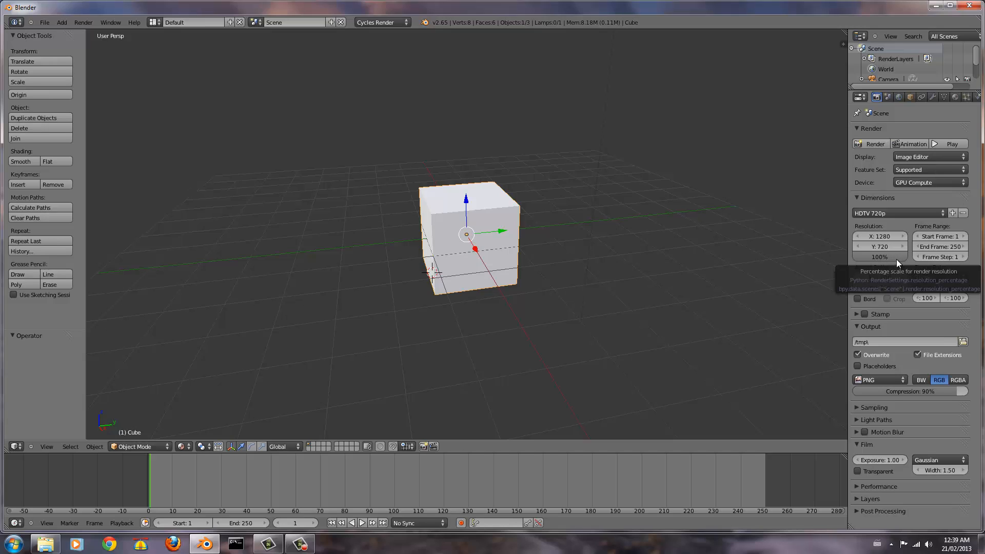
Try a 50% render resolution scale and return it to 100%.
drag(903, 257, 873, 258)
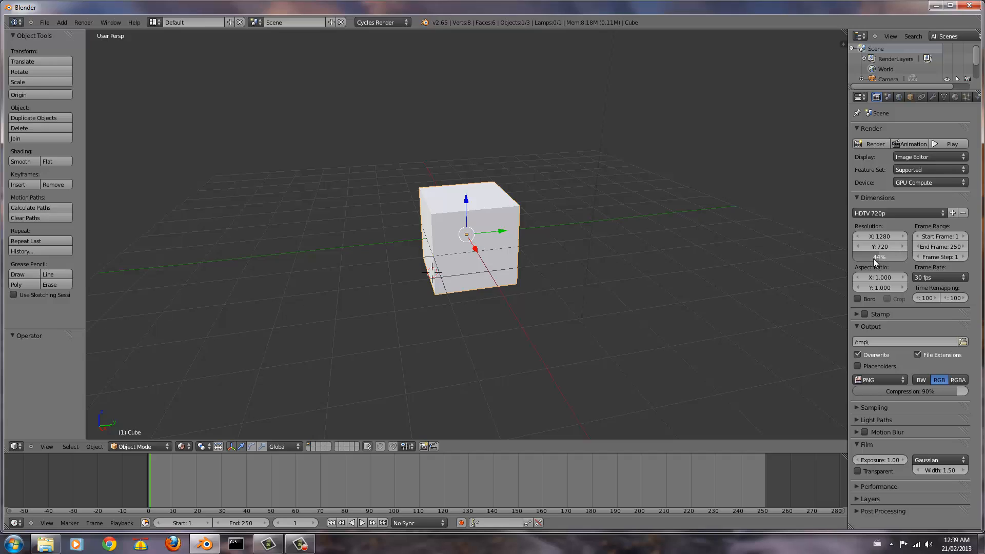
click(881, 258)
text(50)
key(Return)
drag(881, 261, 898, 256)
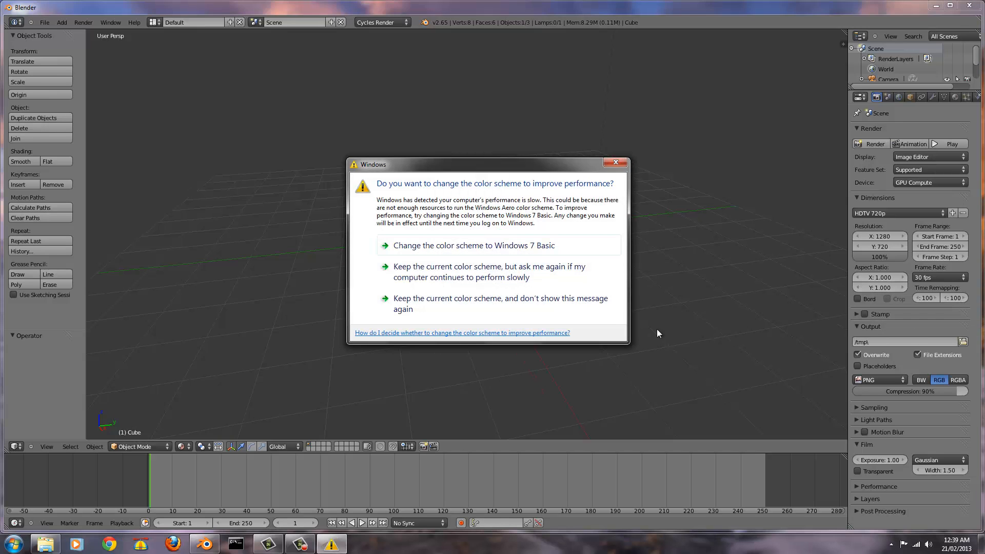
Keep the current Windows color scheme for now and set the render output format to Xvid.
click(531, 274)
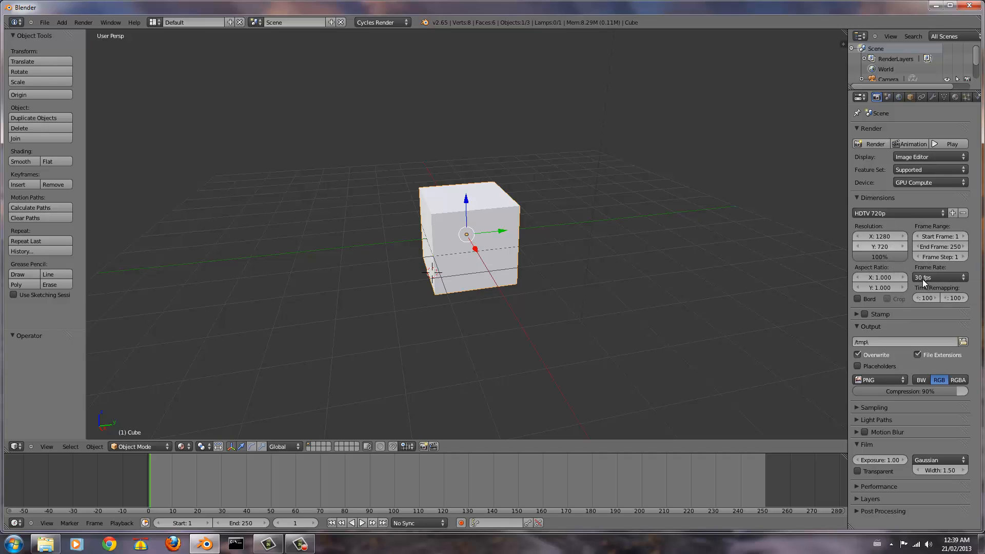
click(881, 378)
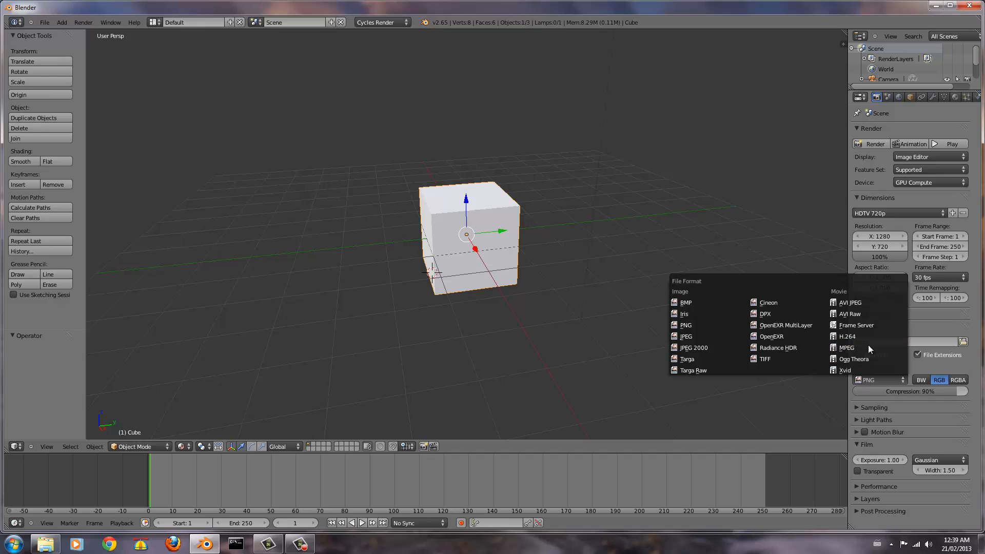
click(868, 382)
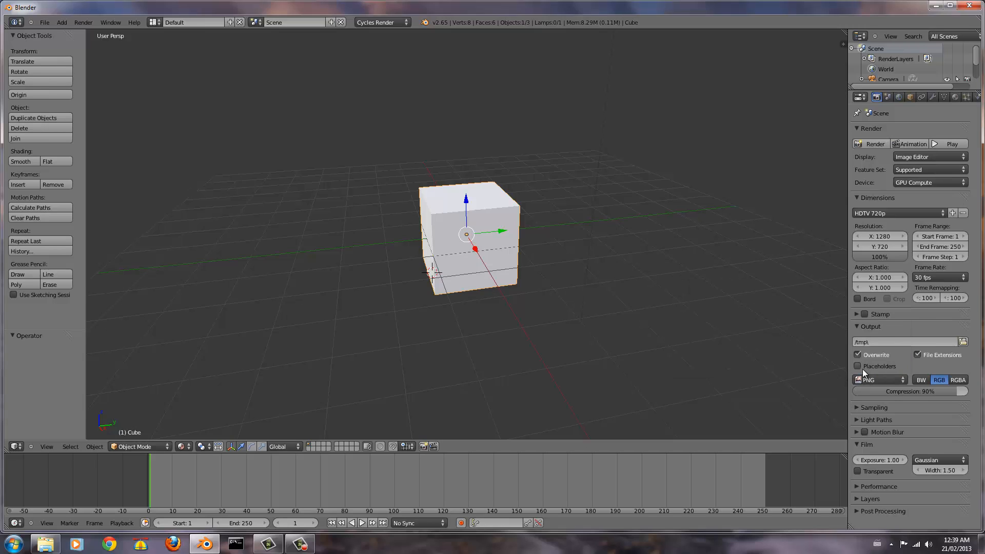
click(878, 380)
click(877, 370)
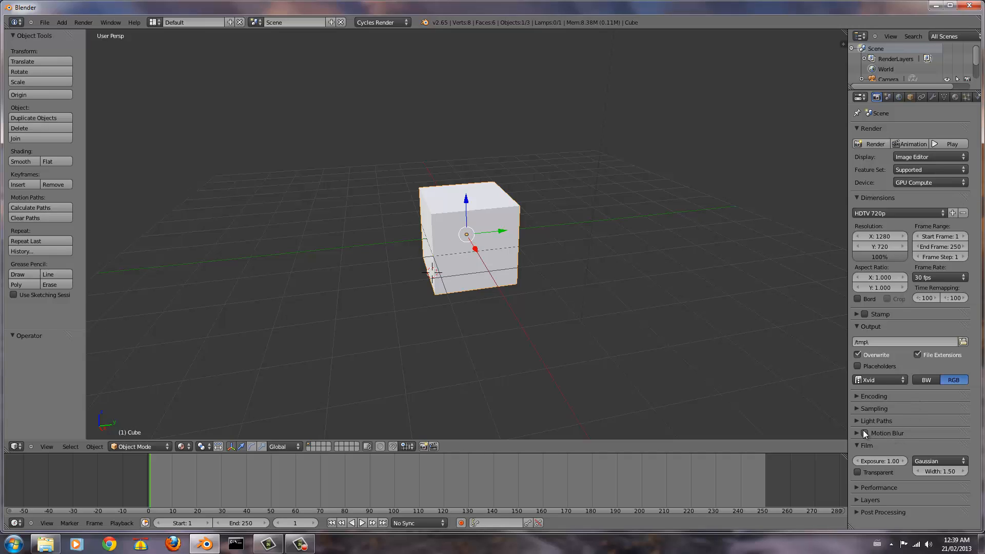
In the output encoding settings, set the audio codec to MP3 with an audio bitrate of 256.
click(857, 398)
scroll(906, 394, down, 3)
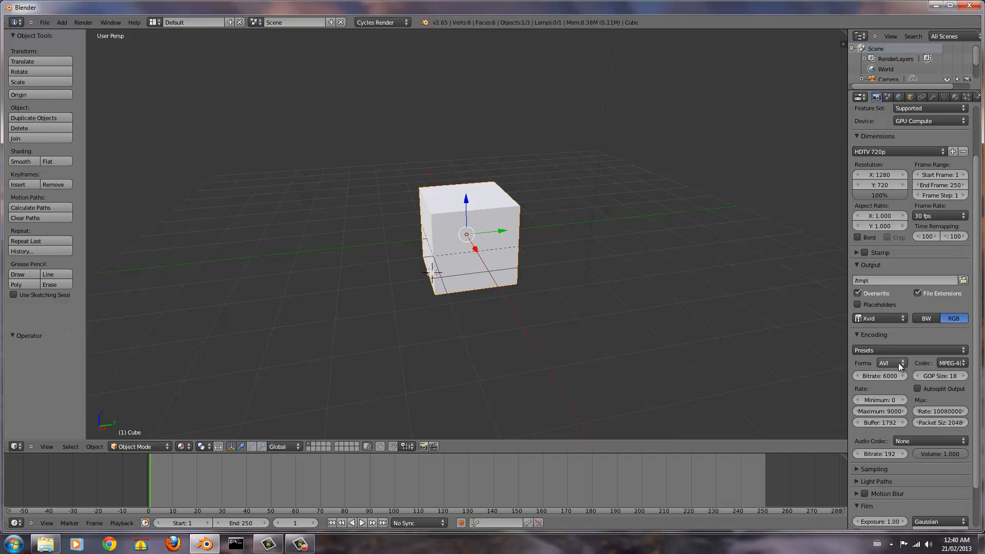
scroll(910, 367, down, 2)
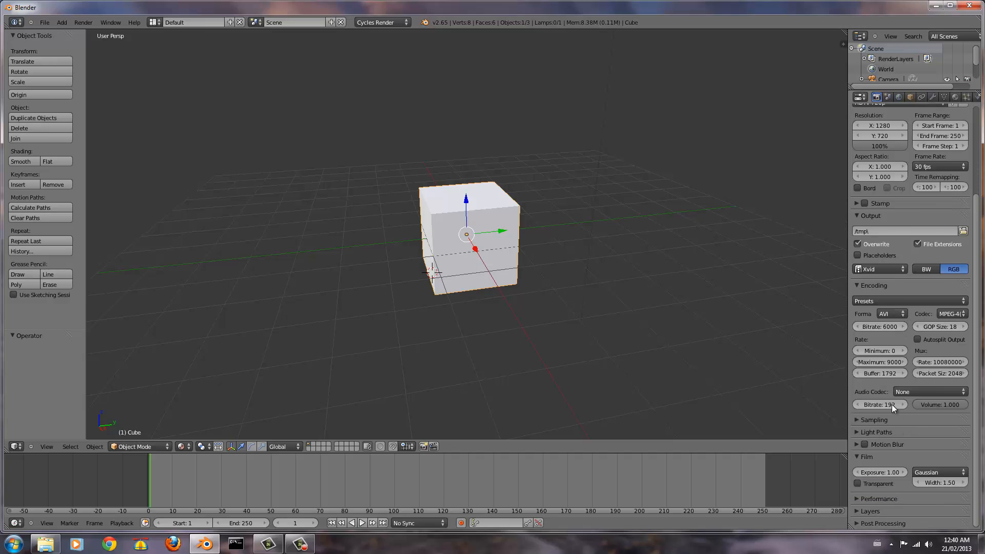
click(911, 390)
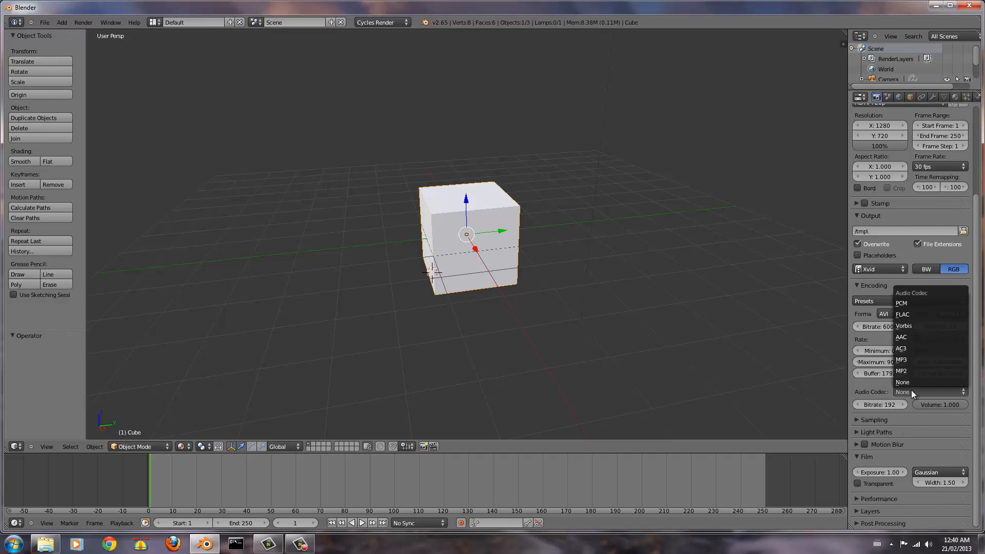
click(926, 358)
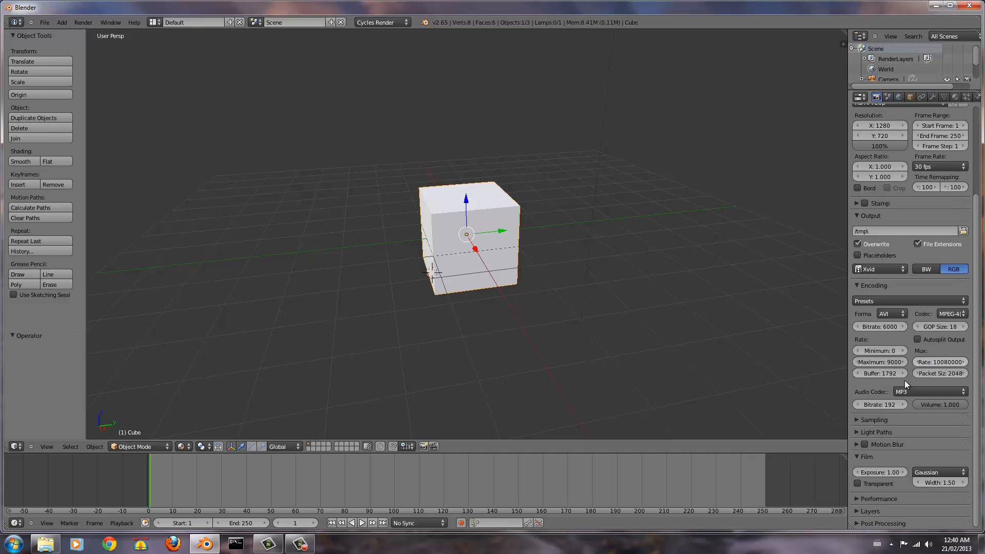
click(884, 407)
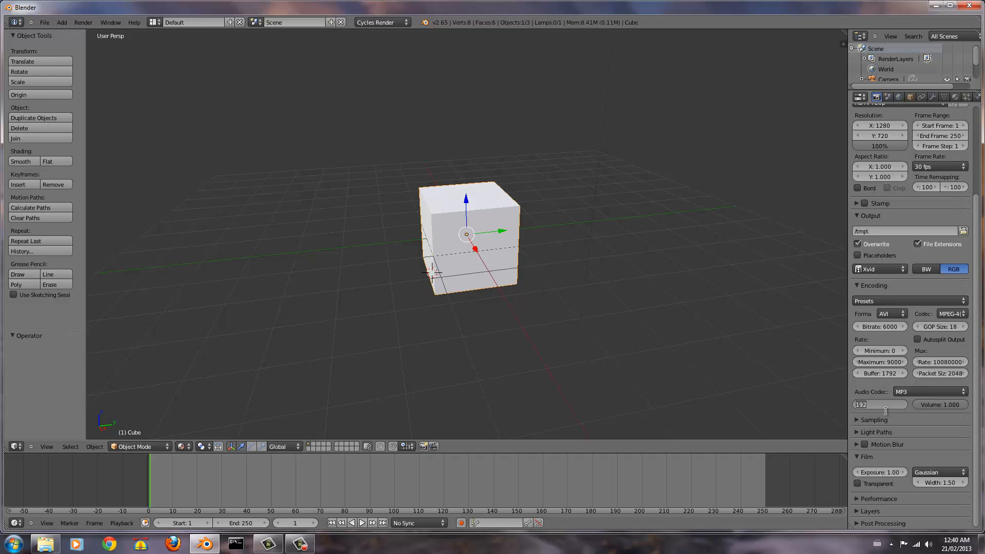
text(256)
click(861, 420)
click(860, 420)
Review the render dimensions, output format and encoding settings.
scroll(916, 231, up, 3)
scroll(916, 231, up, 2)
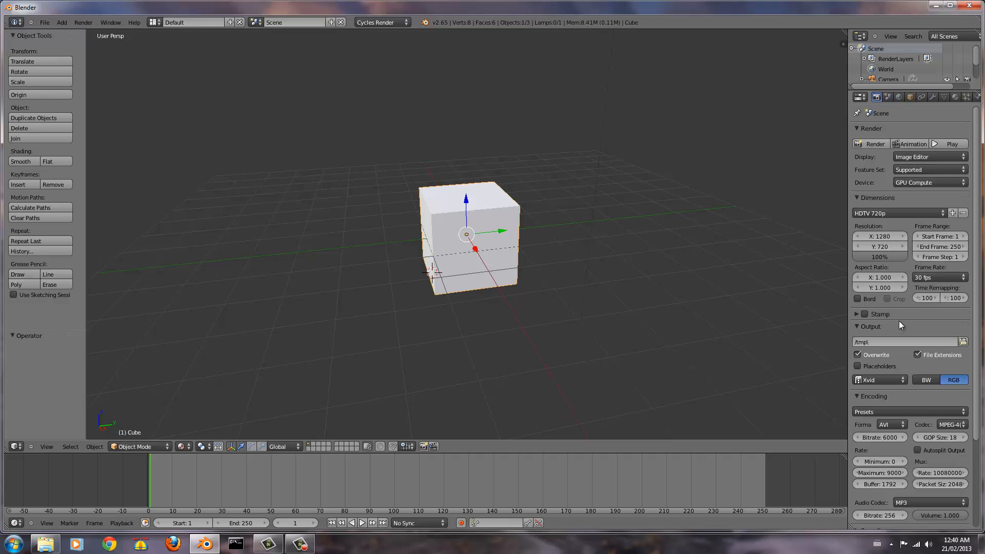
scroll(899, 321, down, 1)
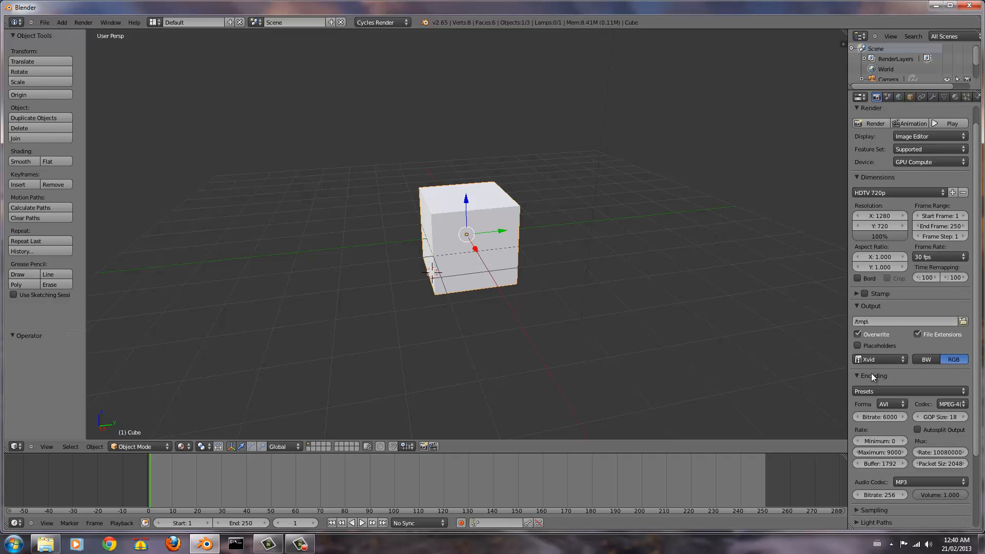
scroll(885, 358, down, 3)
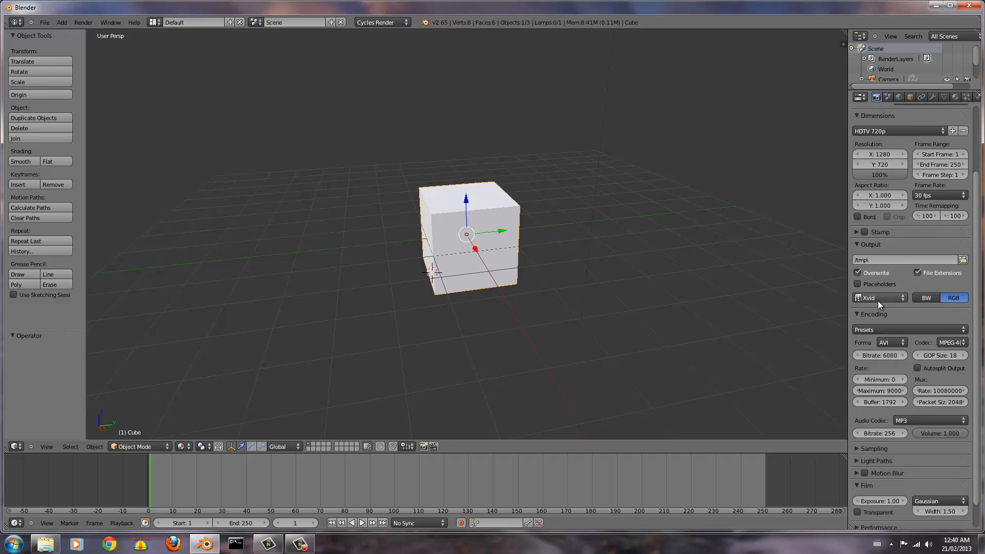
scroll(885, 345, down, 1)
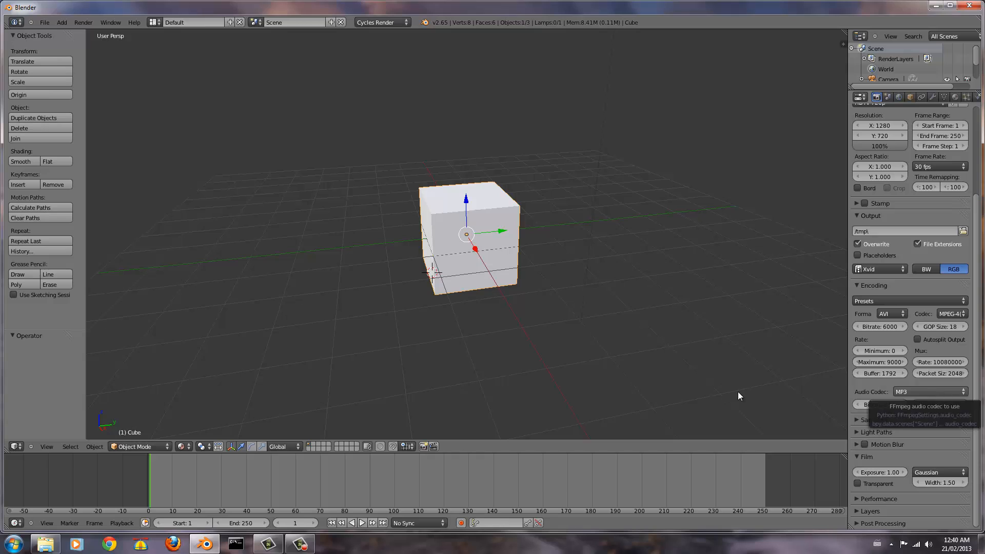
scroll(665, 364, up, 6)
scroll(666, 364, down, 5)
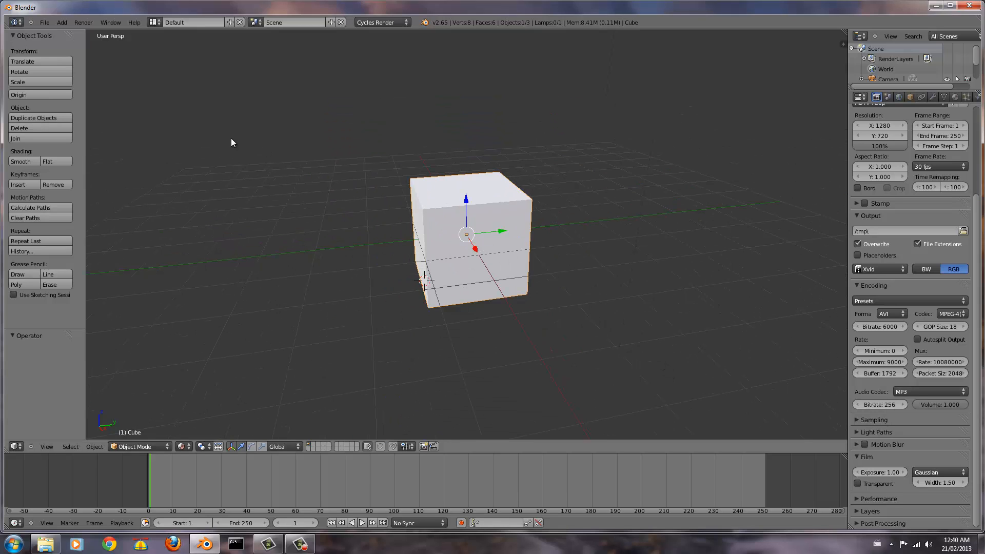
Preview the Animation, Default and Motion Tracking screen layouts and switch to the Video Editing layout.
click(154, 22)
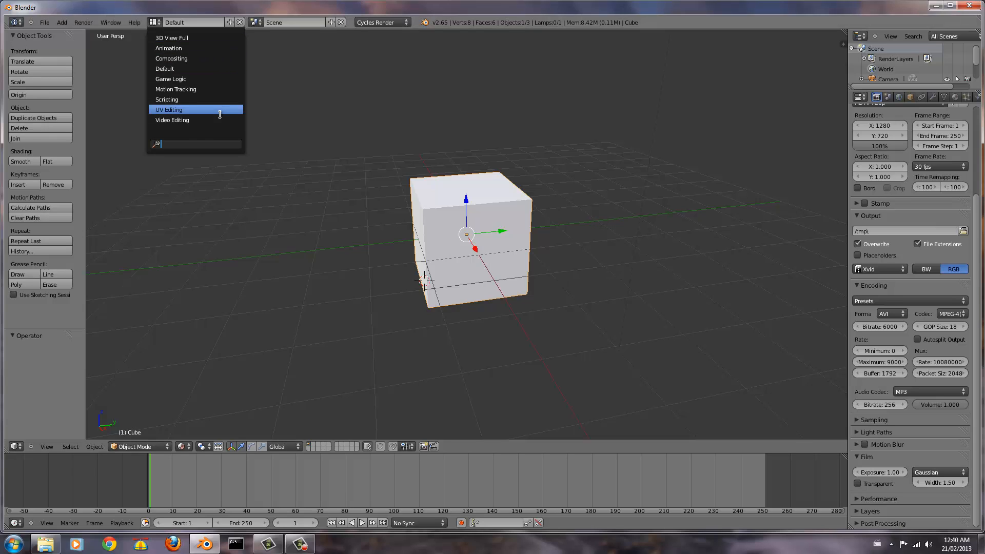
click(188, 120)
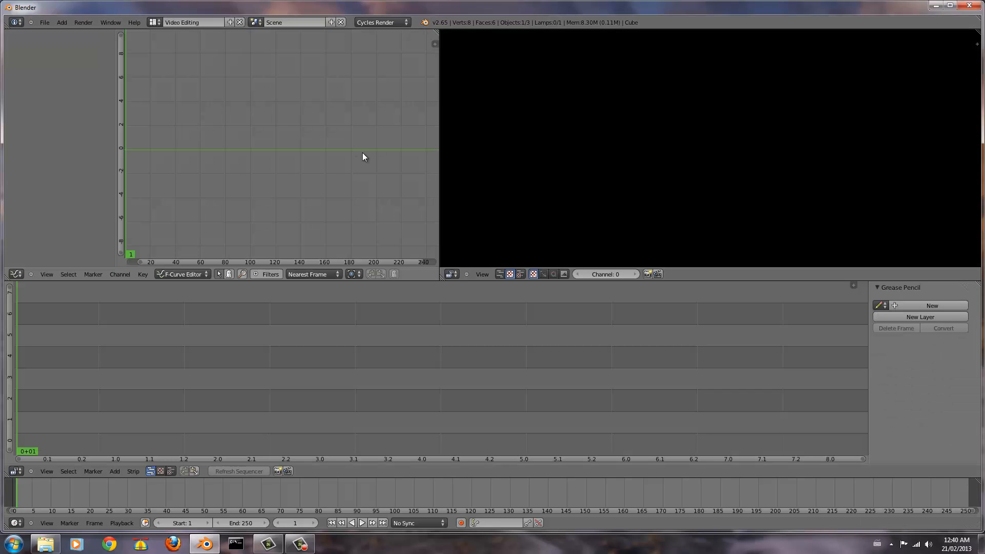
click(154, 22)
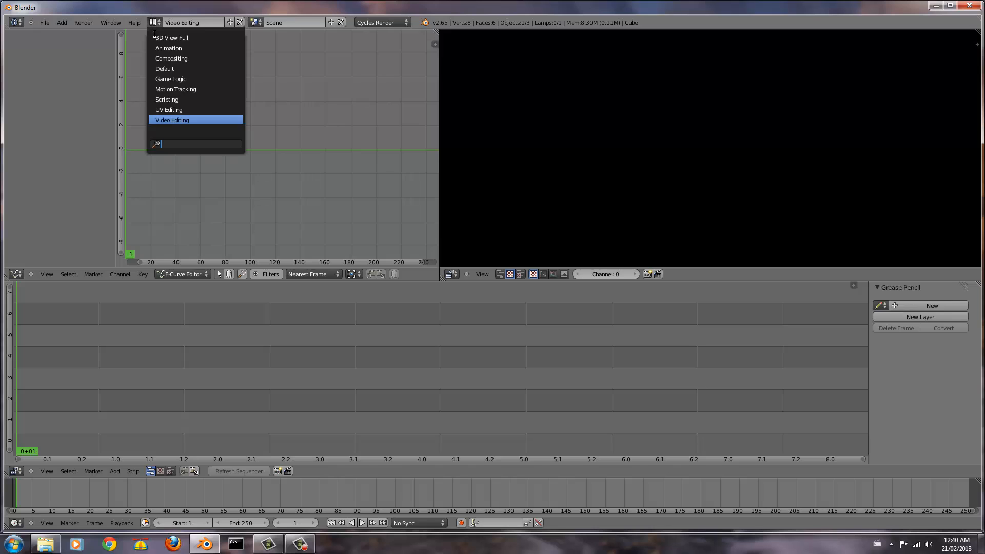
click(157, 38)
click(154, 22)
click(166, 47)
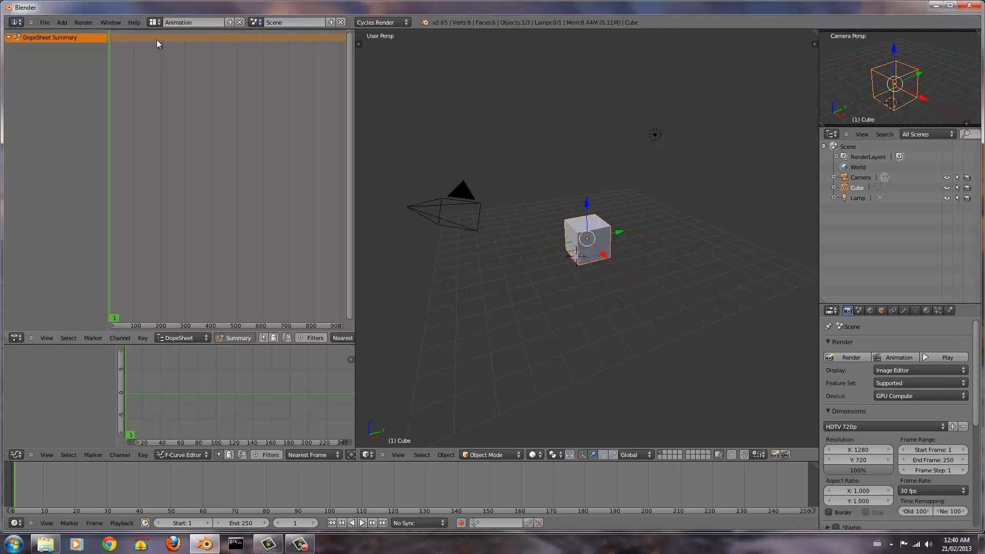
click(154, 22)
click(165, 69)
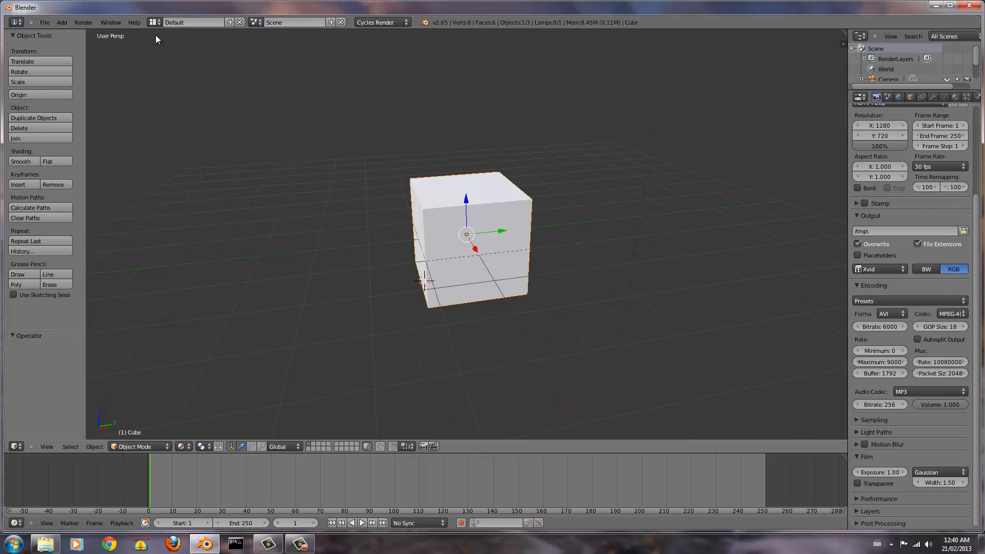
click(154, 23)
click(171, 89)
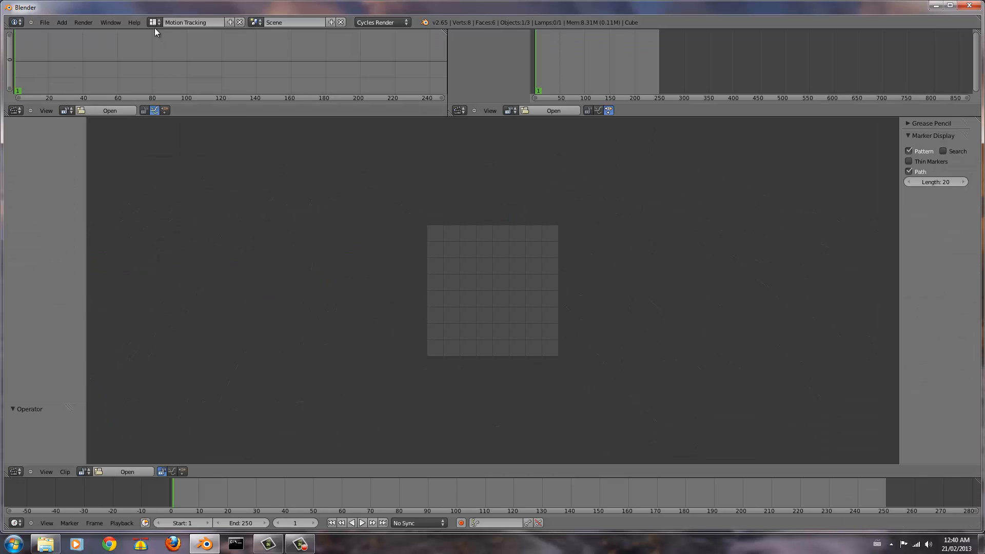
click(154, 24)
click(197, 121)
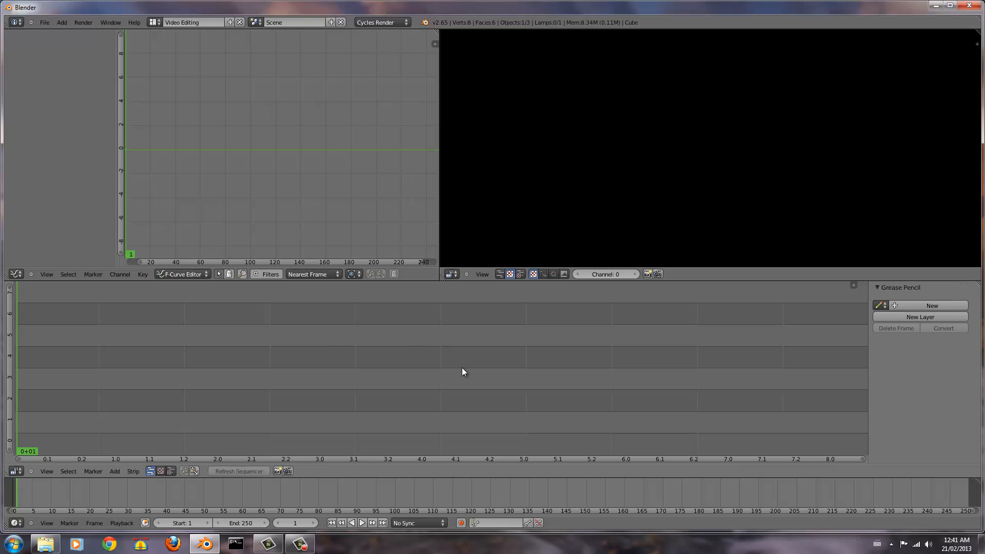
Scrub the playhead through the timeline and sequencer and return the current frame to 1.
drag(134, 494, 231, 410)
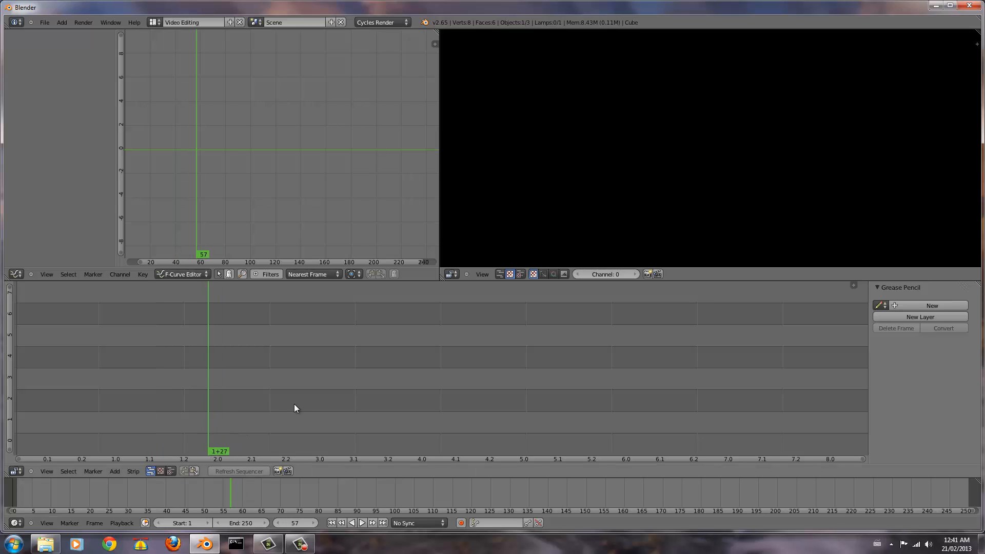
drag(295, 409, 32, 412)
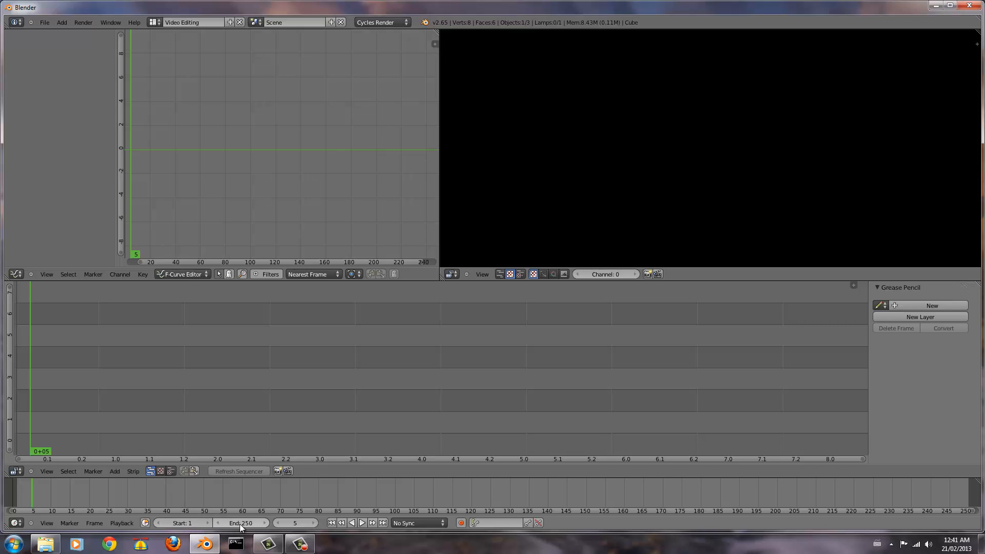
click(278, 523)
click(278, 523)
mouse_move(293, 525)
mouse_down()
mouse_move(342, 525)
mouse_move(287, 525)
mouse_move(296, 523)
mouse_up()
click(297, 523)
text(1)
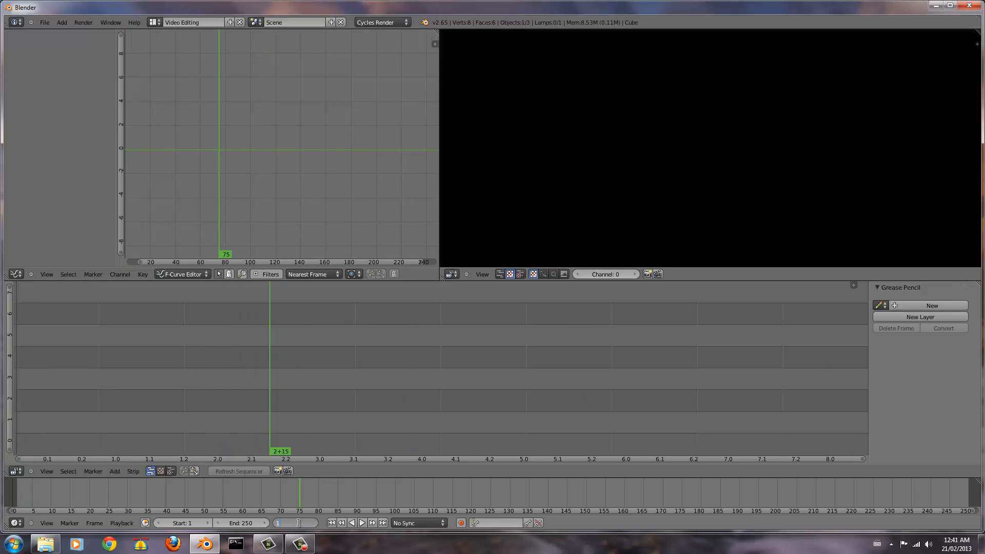
key(Return)
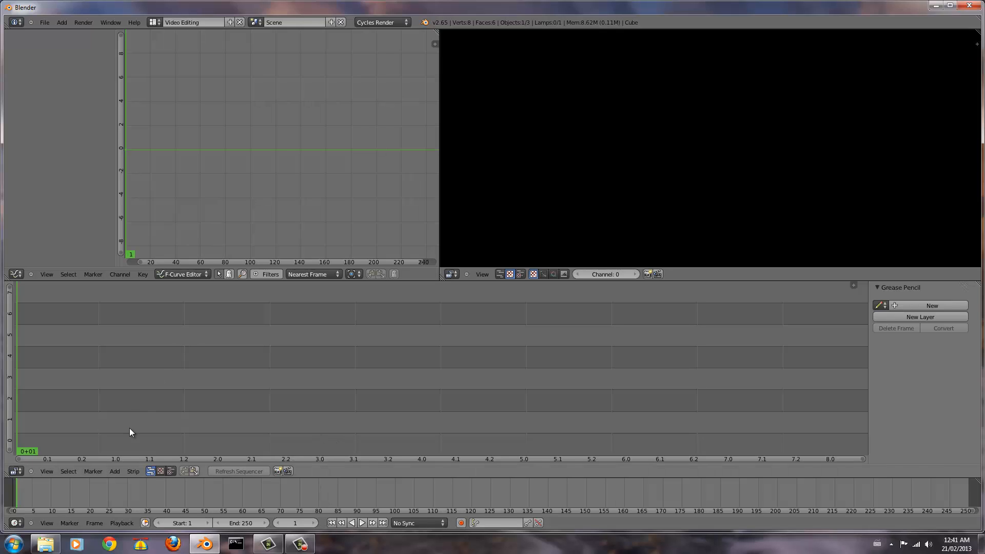
Start adding a movie strip and show the contents of the desktop's BlenderTutorial folder as thumbnails.
click(115, 471)
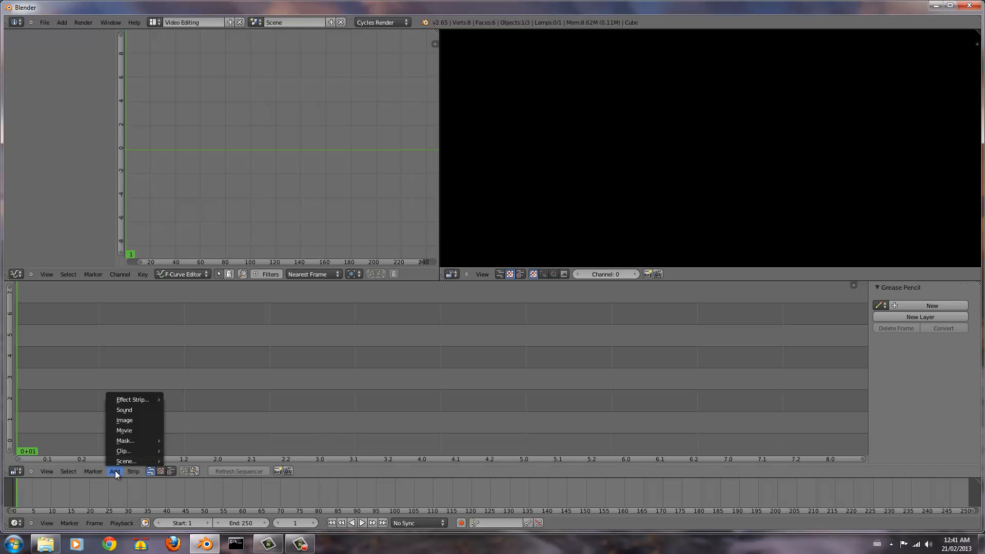
click(131, 430)
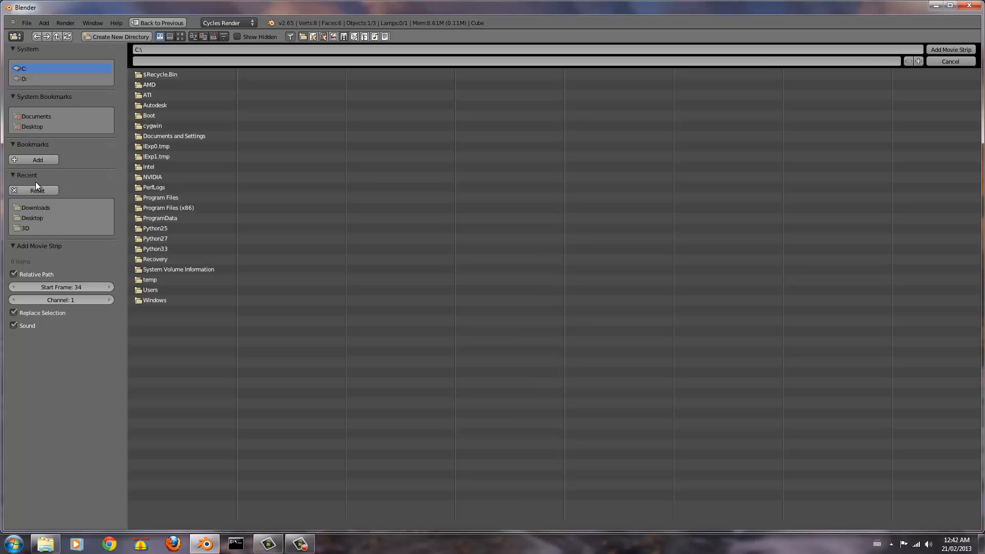
click(44, 127)
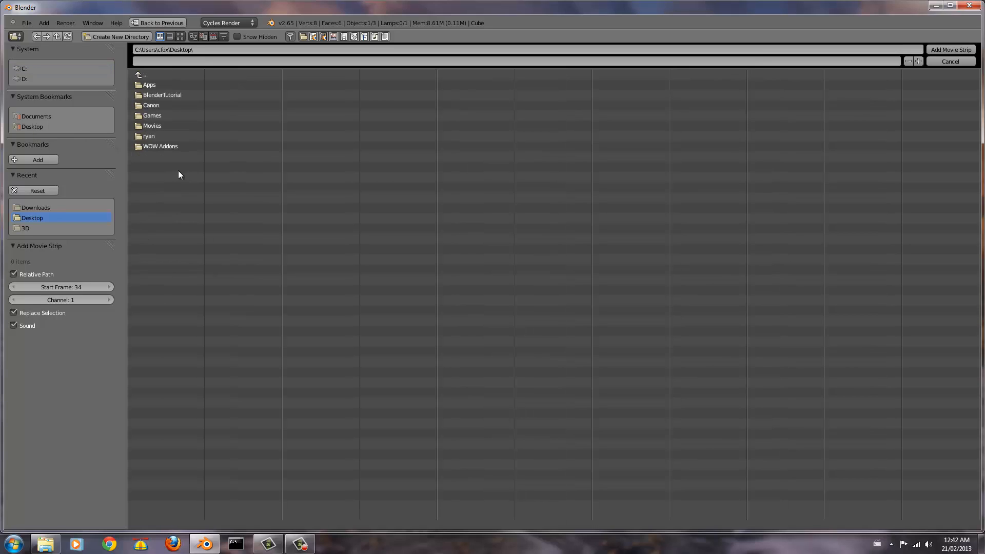
click(170, 96)
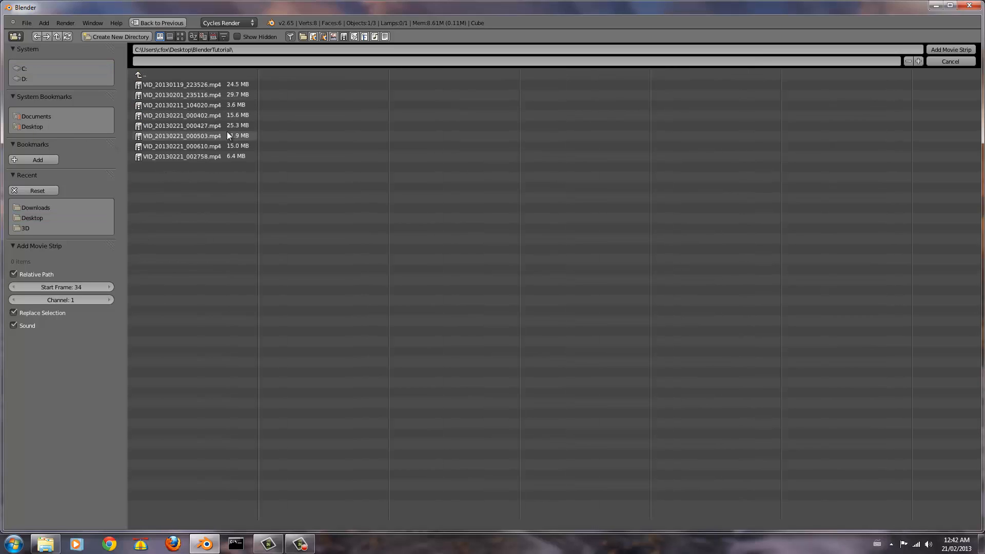
click(181, 38)
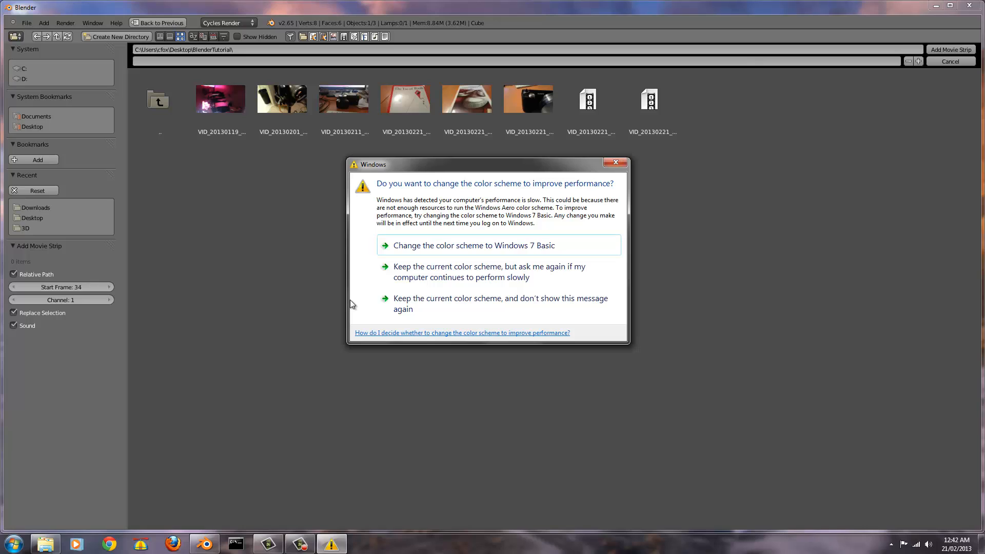
Change the Windows color scheme to Windows 7 Basic and import VID_20130221_000402.mp4 as a movie strip.
click(452, 244)
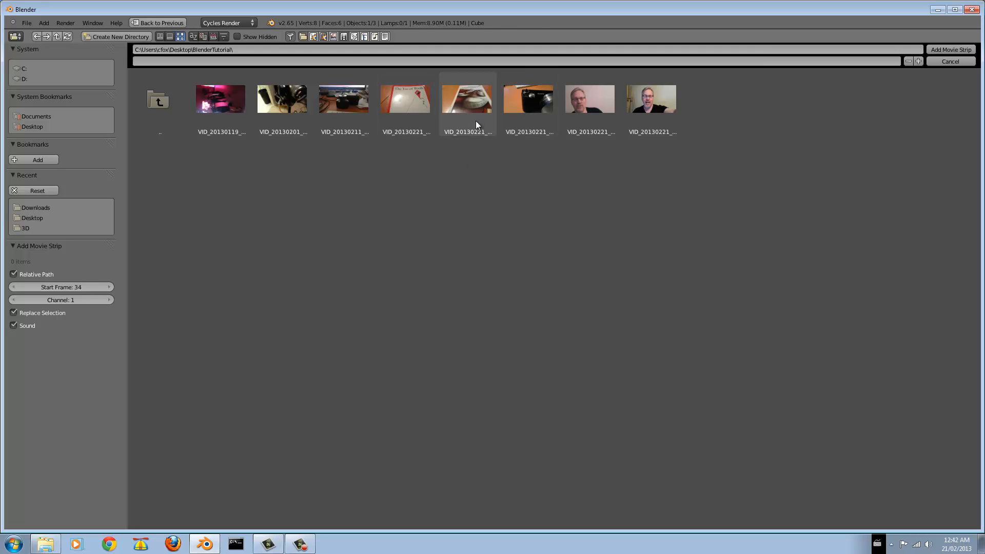
click(425, 104)
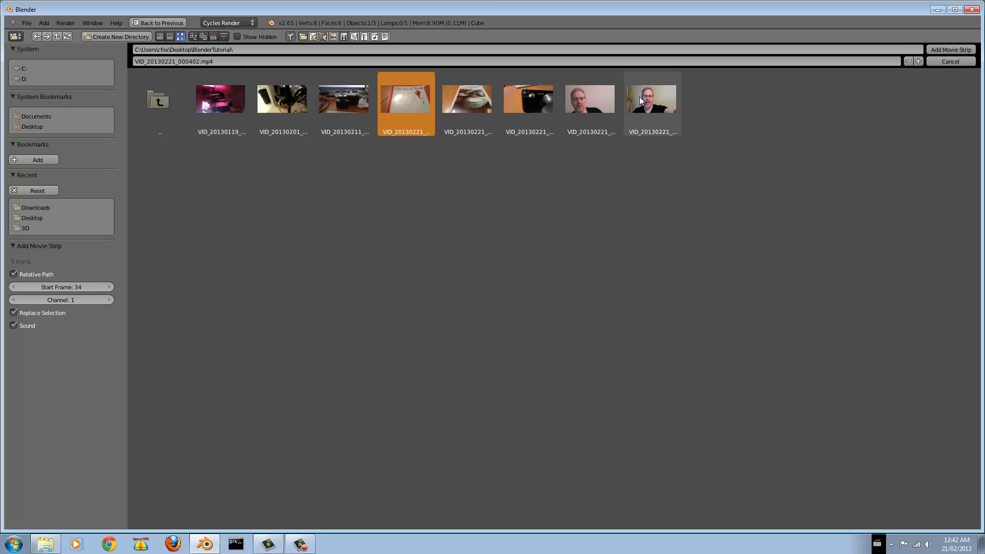
shift+click(639, 96)
click(452, 106)
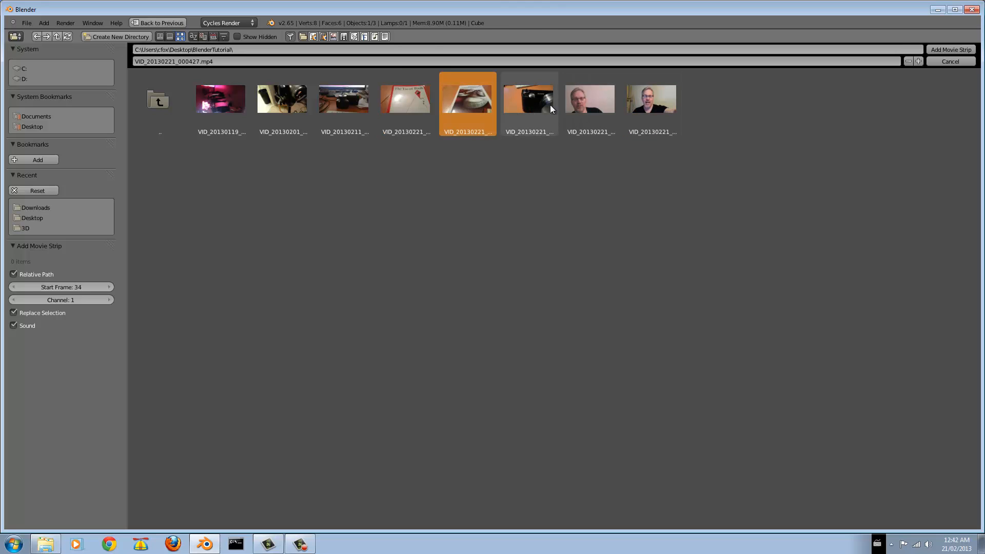
click(550, 104)
click(601, 103)
click(636, 101)
click(416, 106)
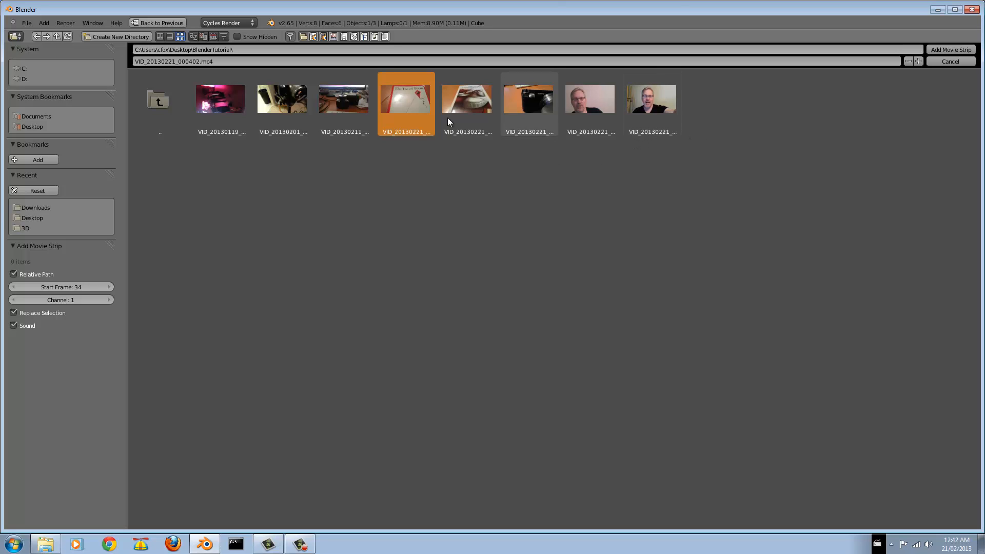
double_click(417, 103)
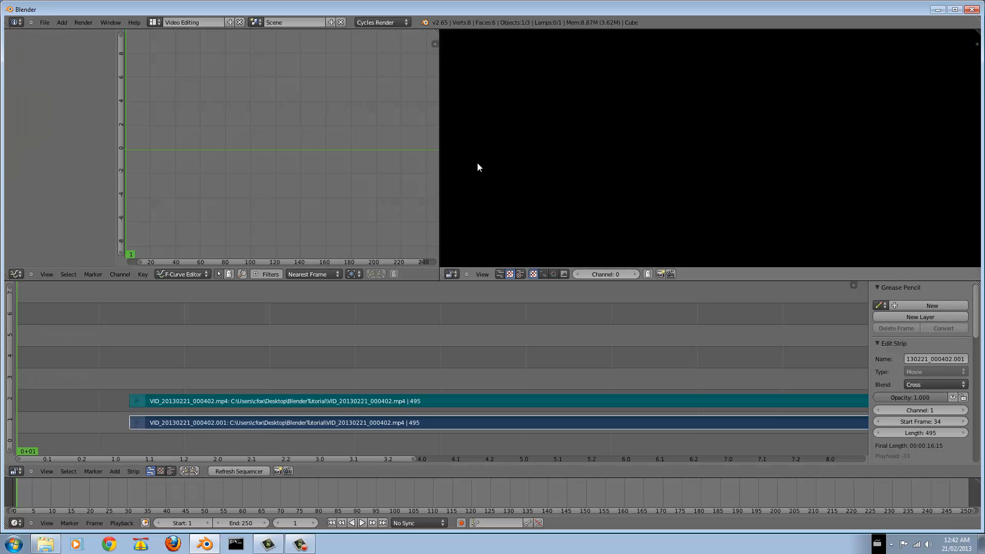
Scrub through the imported video and sound strips to preview the footage, stopping at frame 94.
drag(459, 349, 394, 370)
mouse_move(394, 370)
middle_down()
mouse_move(378, 359)
mouse_move(329, 366)
mouse_move(392, 369)
middle_up()
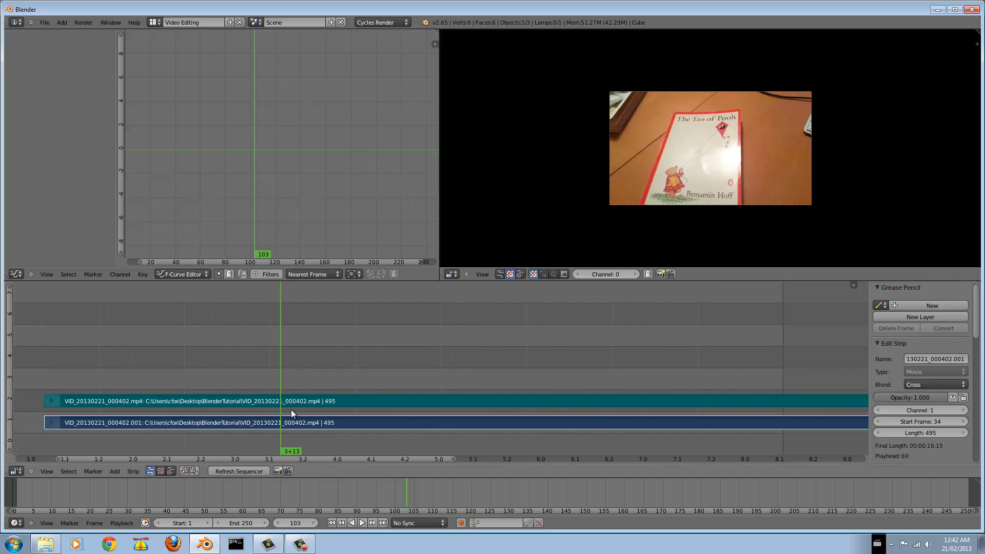
click(266, 425)
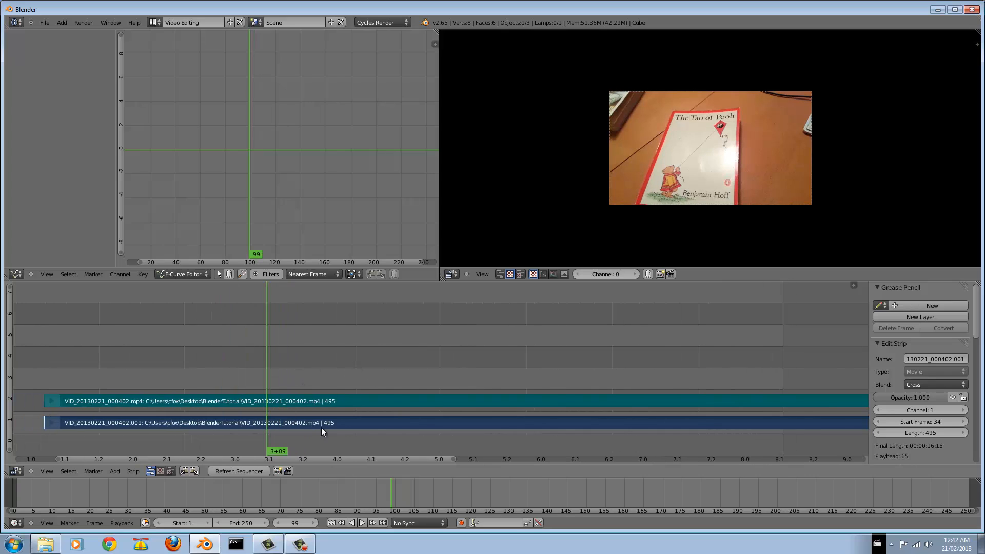
right_click(293, 401)
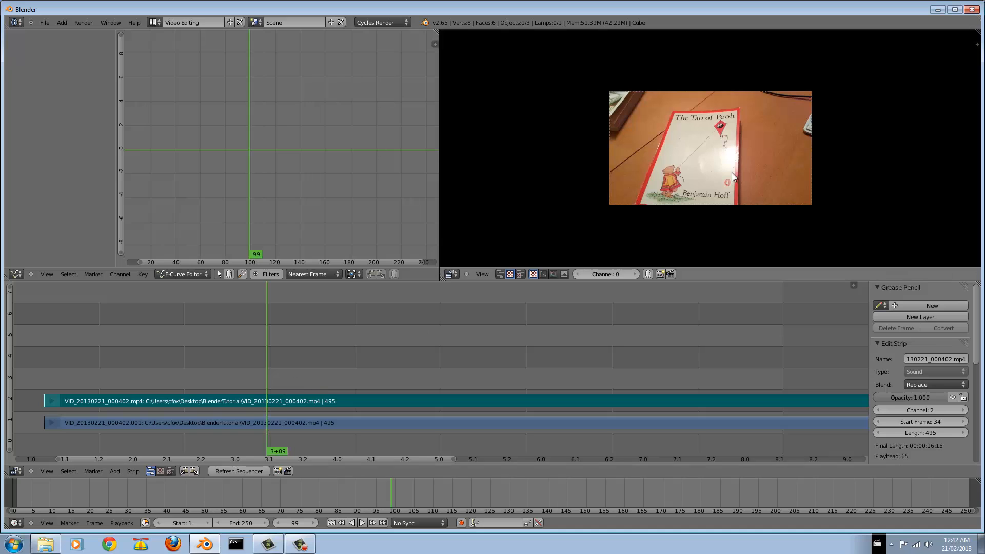
drag(277, 386, 248, 378)
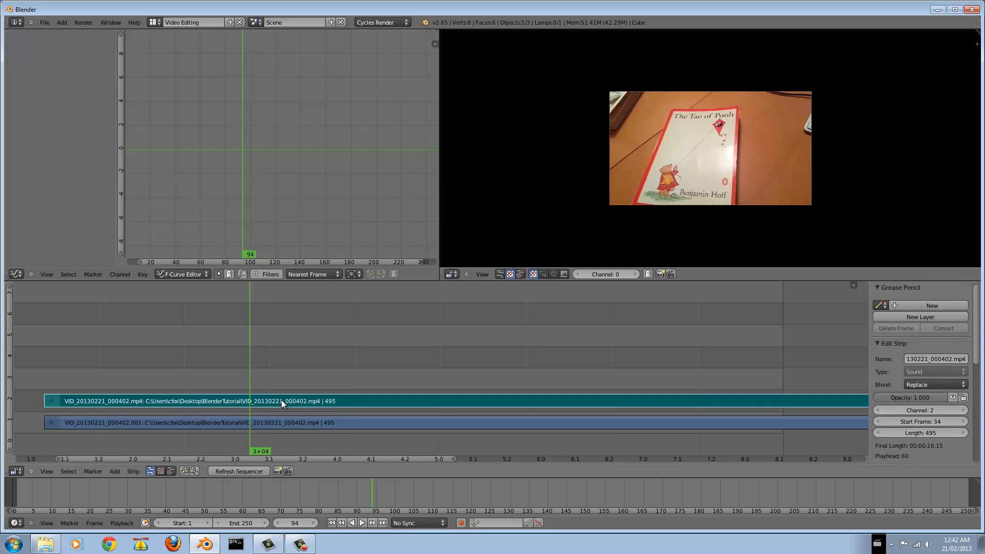
Erase the clip's sound strip on channel 2, keeping the movie strip on channel 1.
right_click(277, 423)
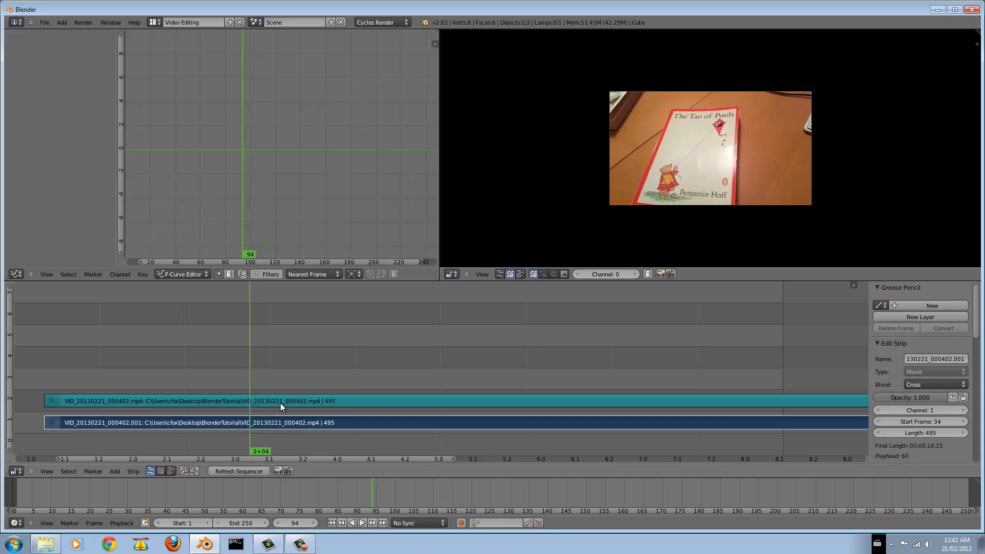
right_click(280, 402)
right_click(282, 422)
right_click(281, 401)
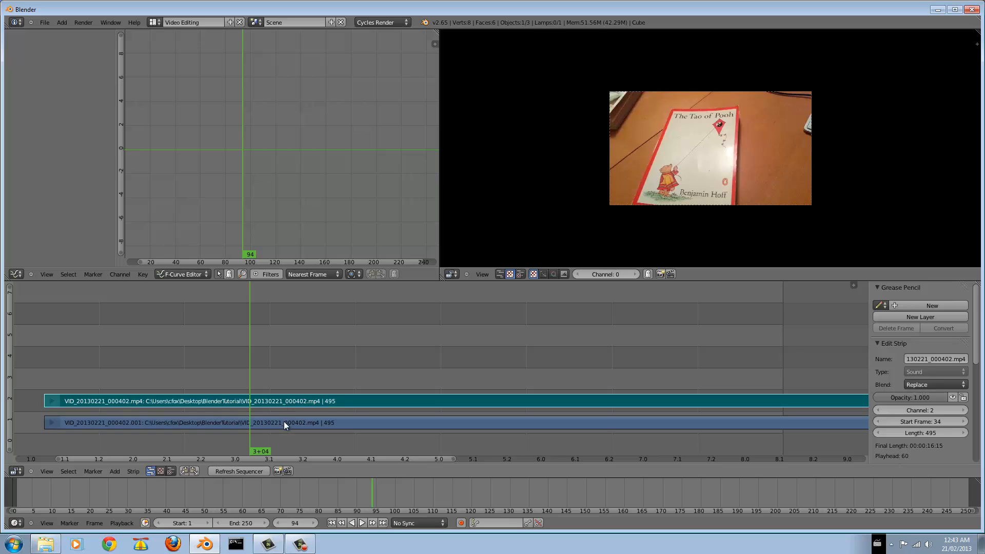
right_click(284, 420)
right_click(290, 403)
key(x)
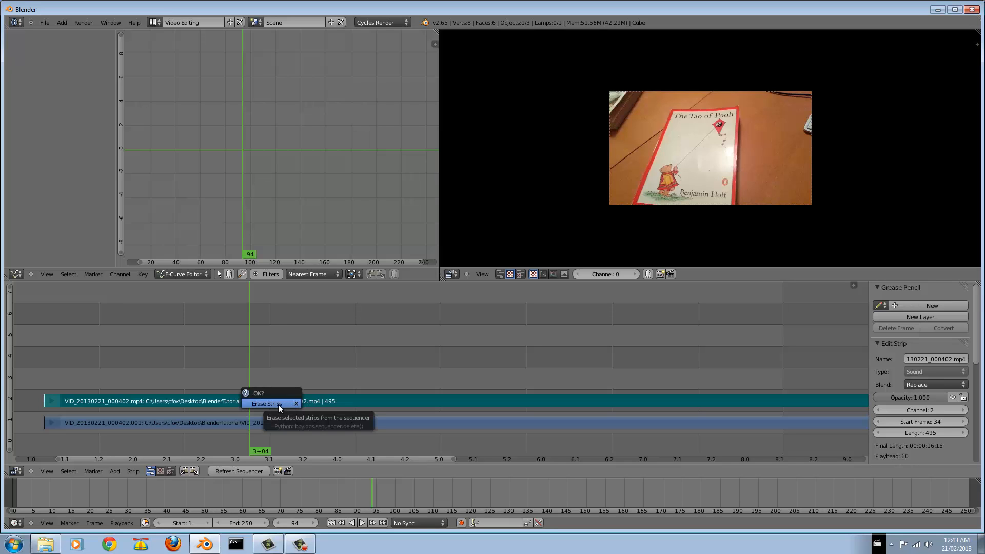
click(278, 404)
Scrub the remaining movie strip to frame 121 and bring its full length into view in the sequencer.
drag(276, 387, 355, 393)
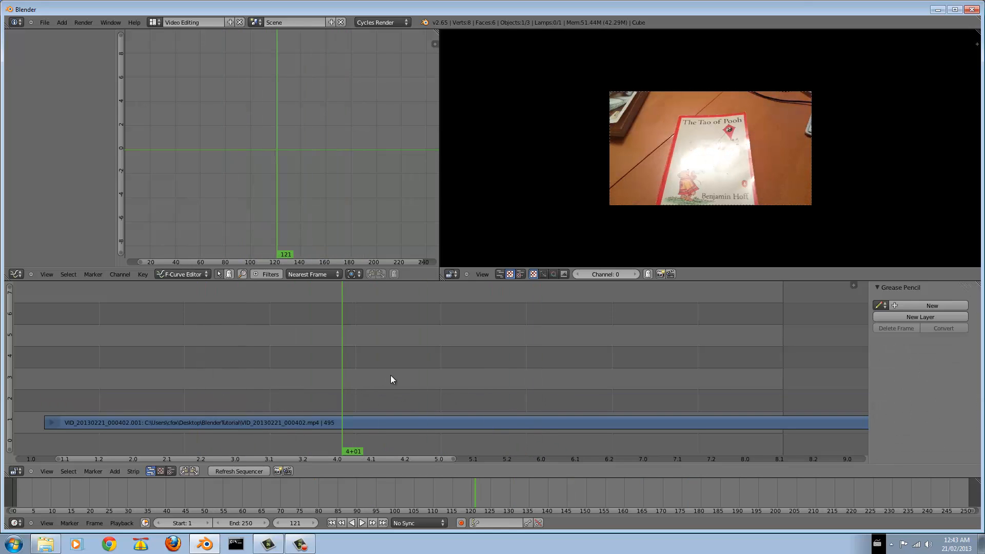
scroll(393, 377, down, 5)
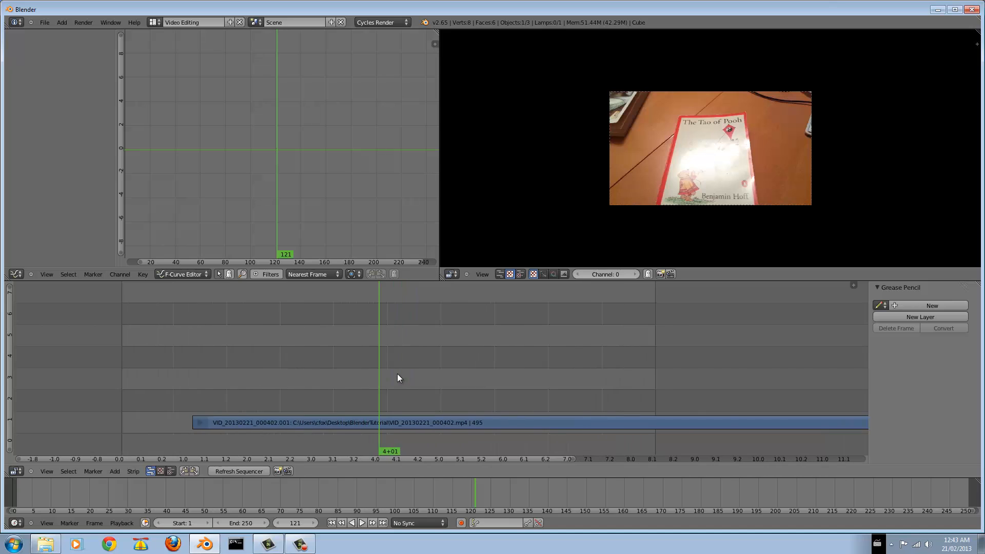
scroll(398, 378, down, 3)
scroll(398, 378, up, 4)
scroll(398, 379, down, 3)
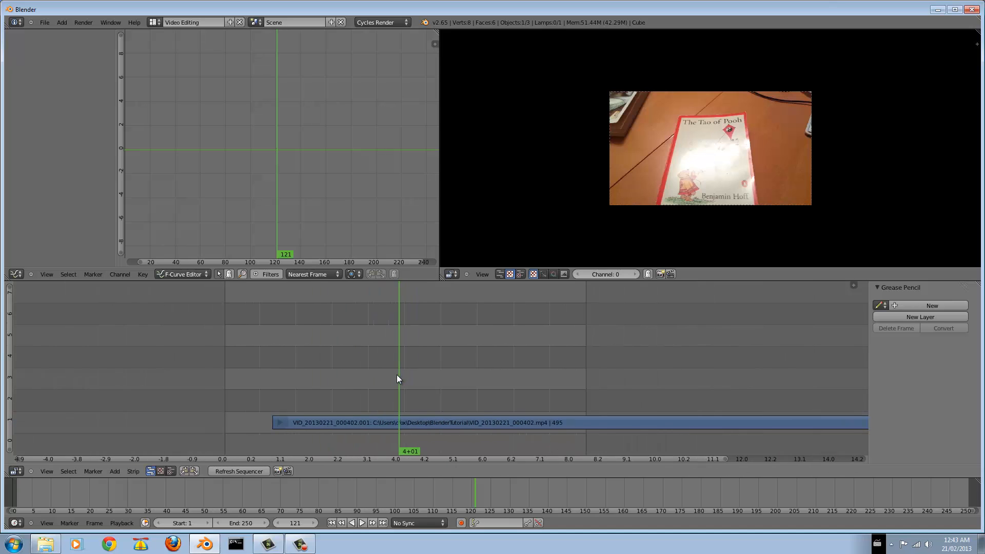
scroll(398, 378, down, 4)
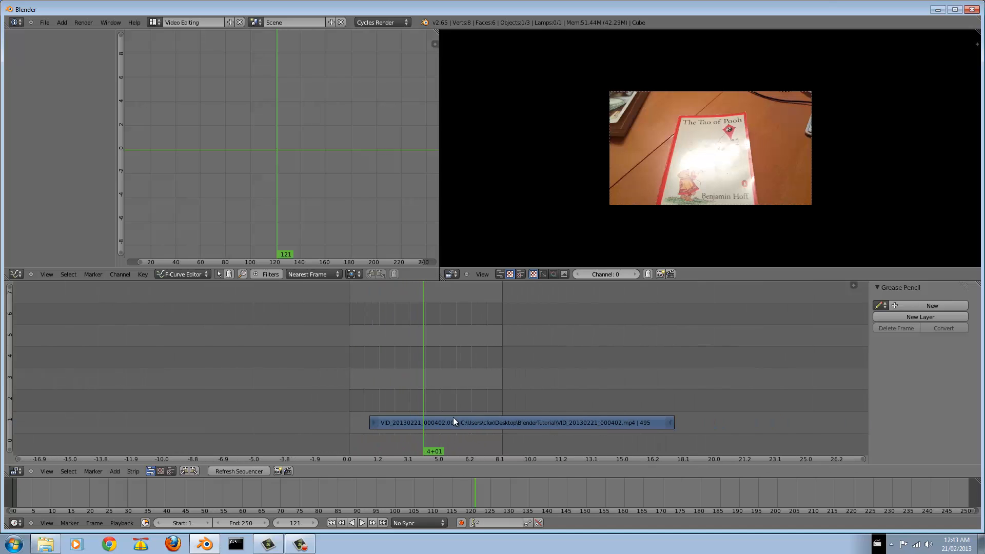
Slide the movie strip along channel 1 to start frame 7, out to frame 75, and back to frame 8.
right_click(433, 423)
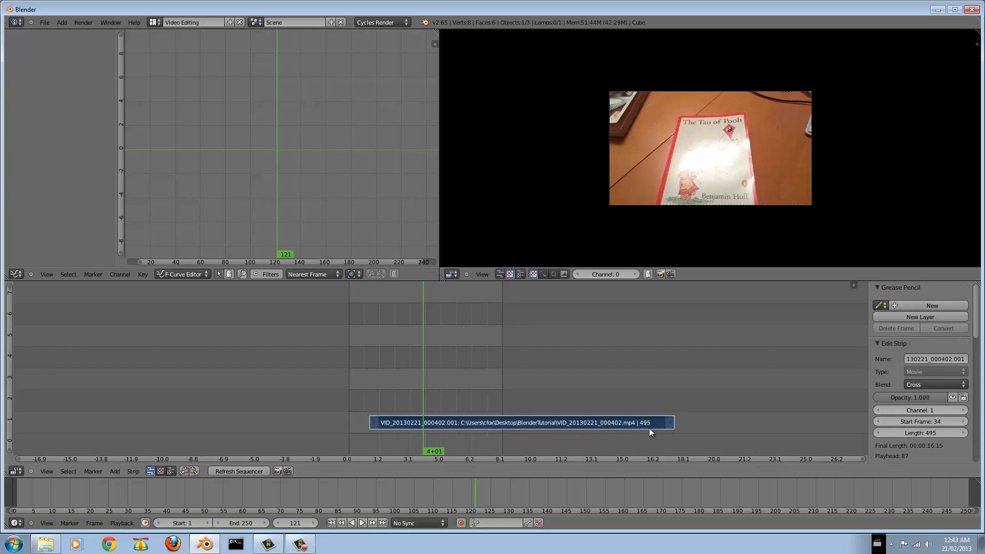
key(g)
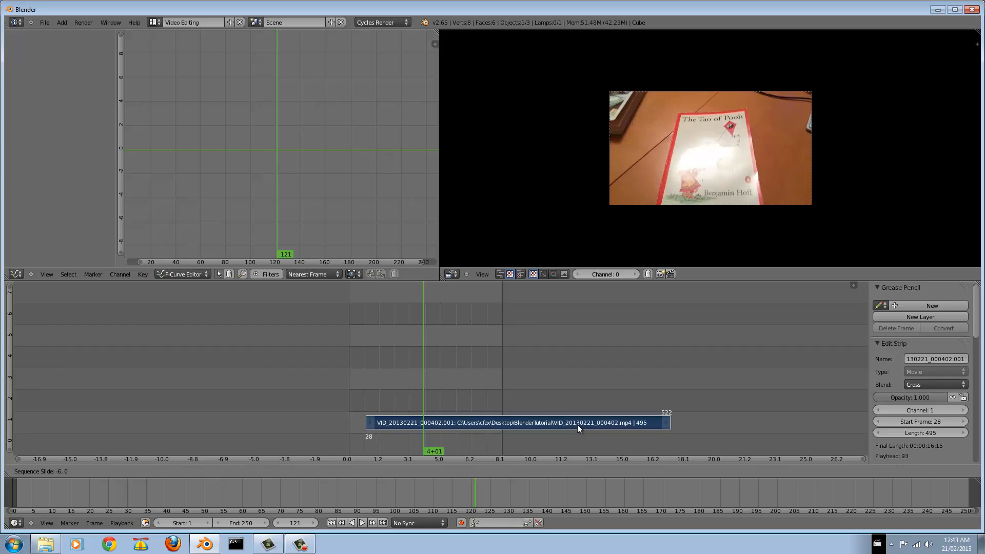
click(567, 425)
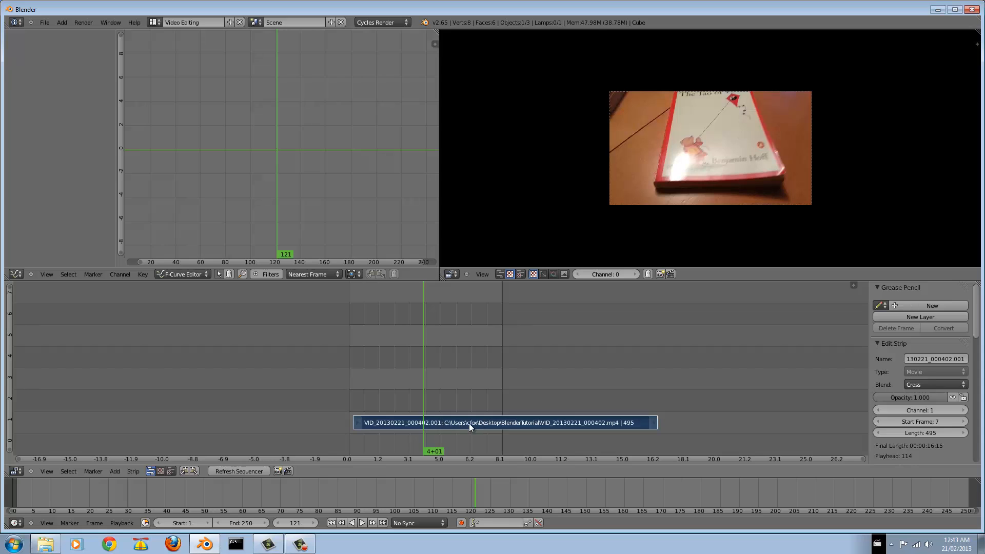
key(g)
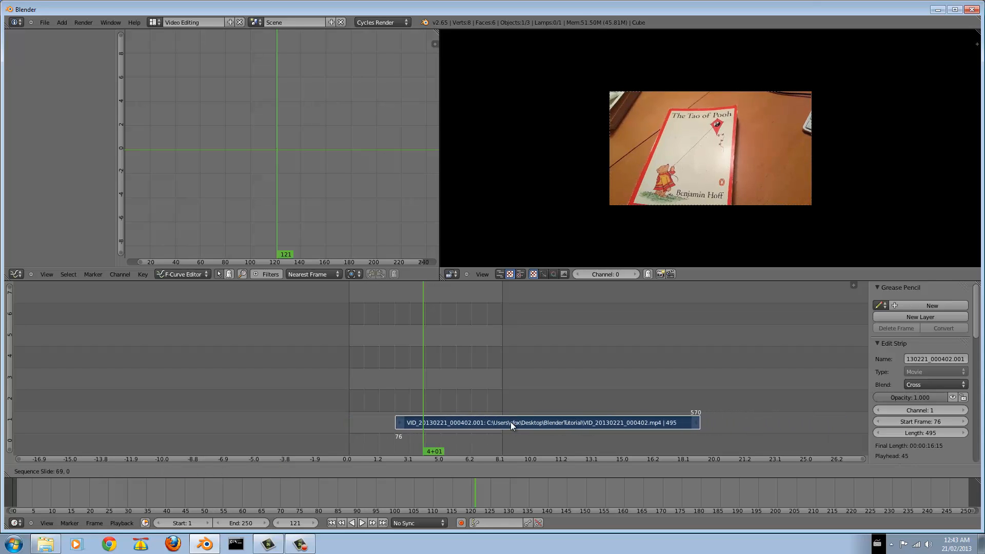
click(508, 422)
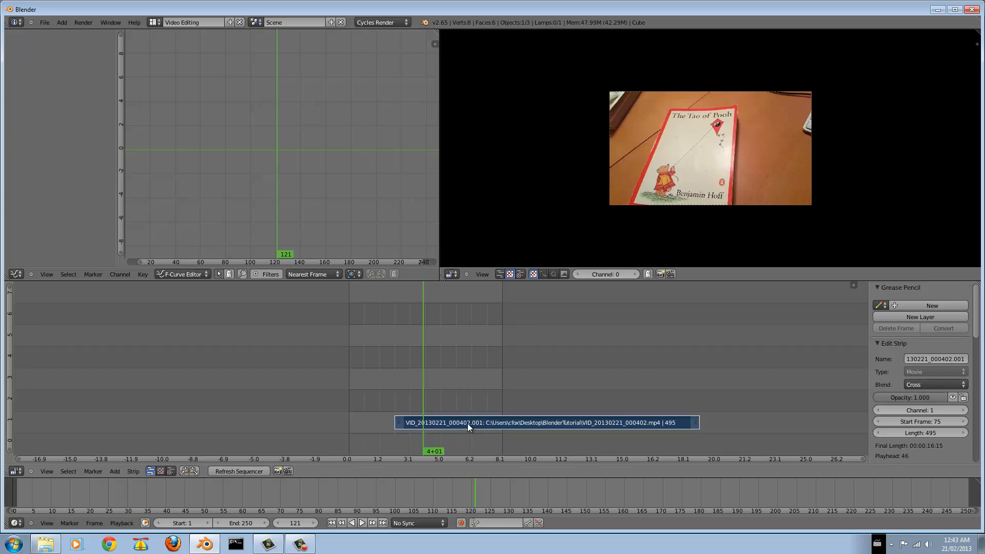
key(g)
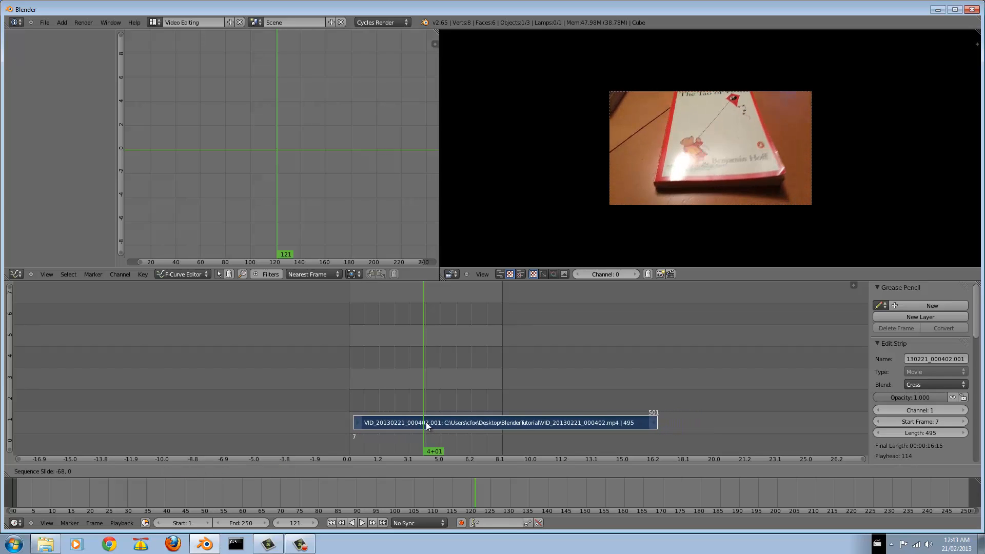
click(426, 422)
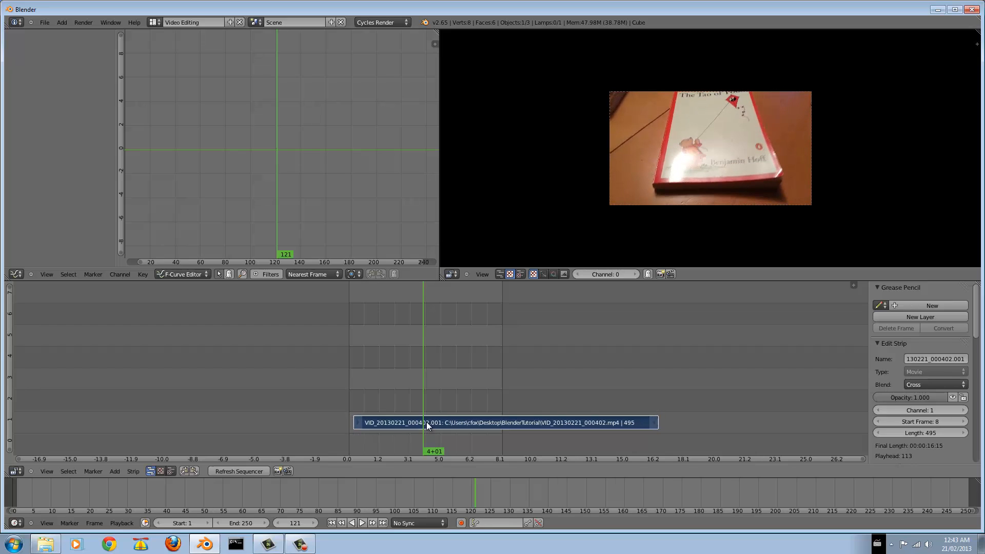
Try a start frame of 50 for the movie strip, and finally set it to 1.
click(926, 421)
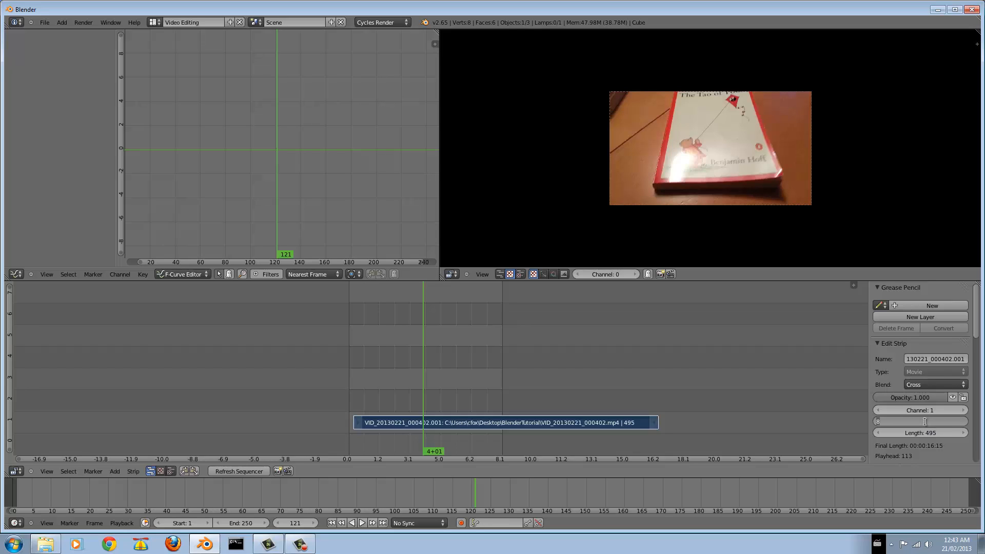
text(50)
key(Return)
click(925, 422)
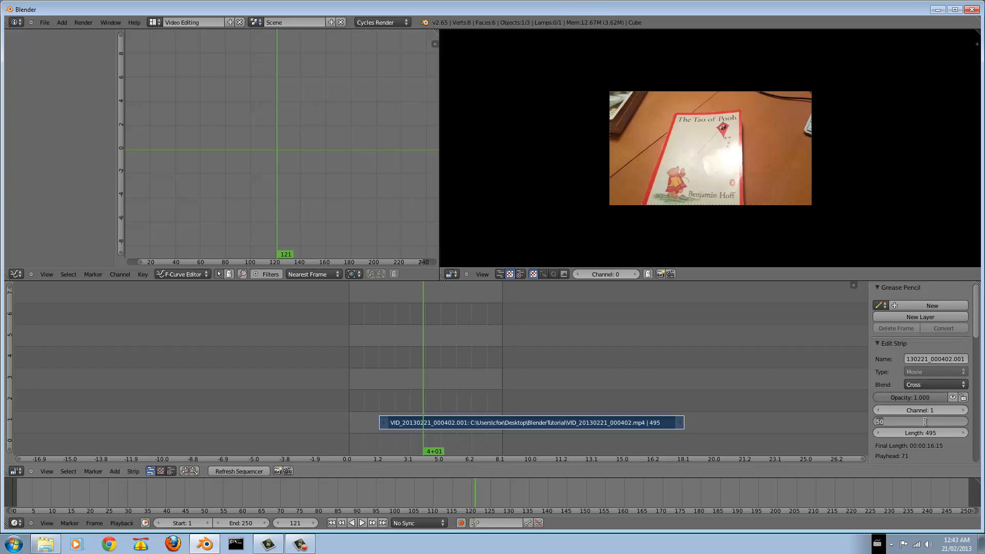
text(1)
key(Return)
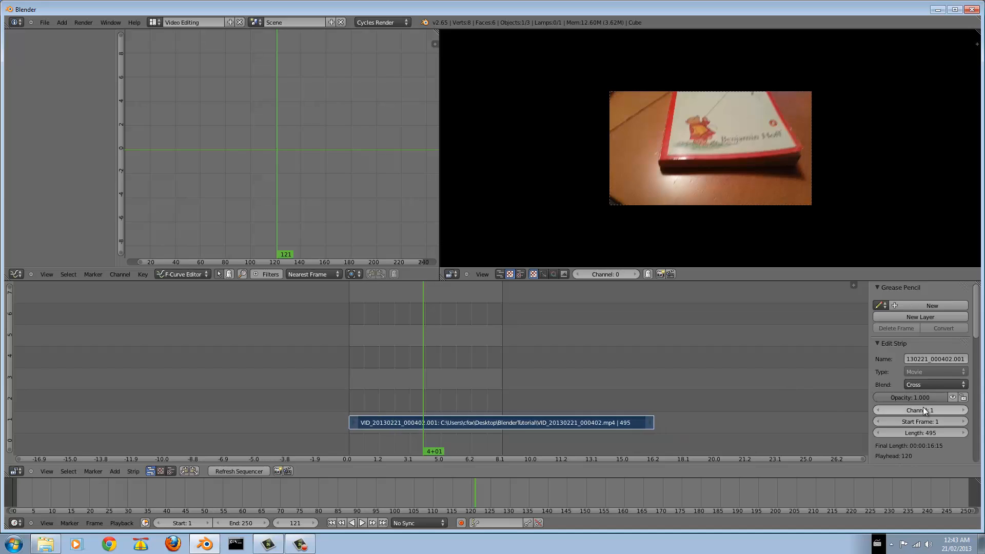
Scrub through the movie strip with an enlarged preview image, stopping at frame 106.
drag(422, 395, 361, 399)
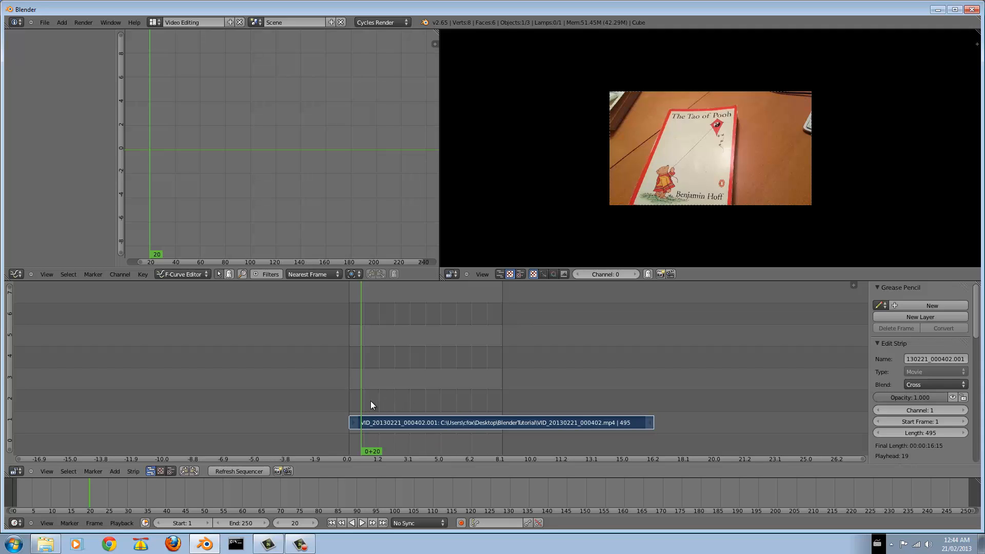
drag(365, 401, 442, 407)
scroll(559, 246, up, 3)
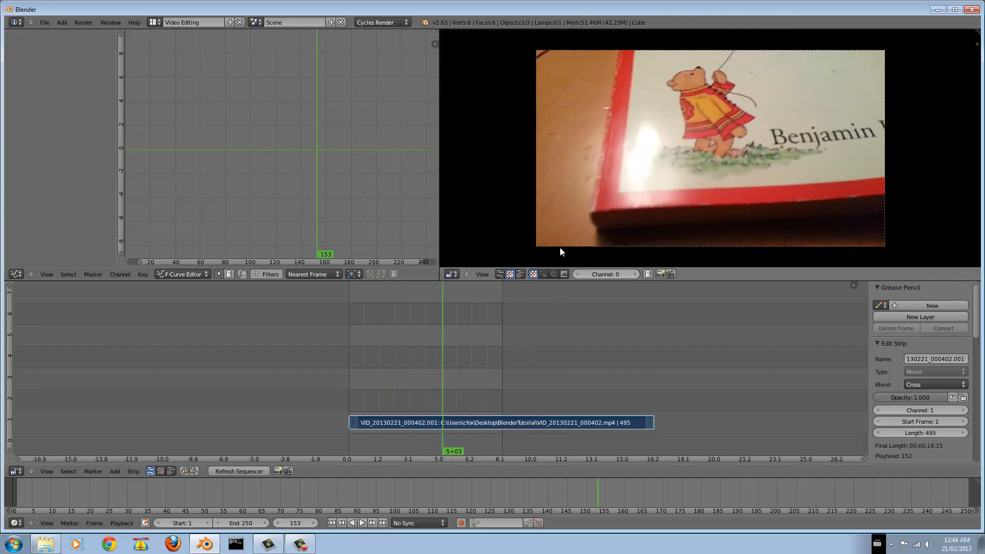
drag(464, 362, 414, 399)
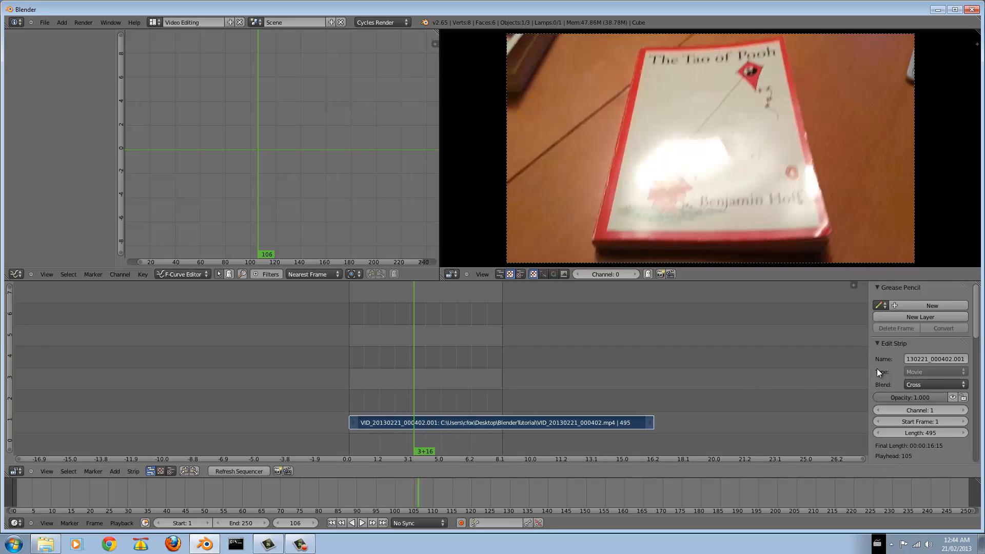
Enable Proxy / Timecode for the movie strip and set the preview's proxy render size to 25%.
scroll(888, 367, down, 10)
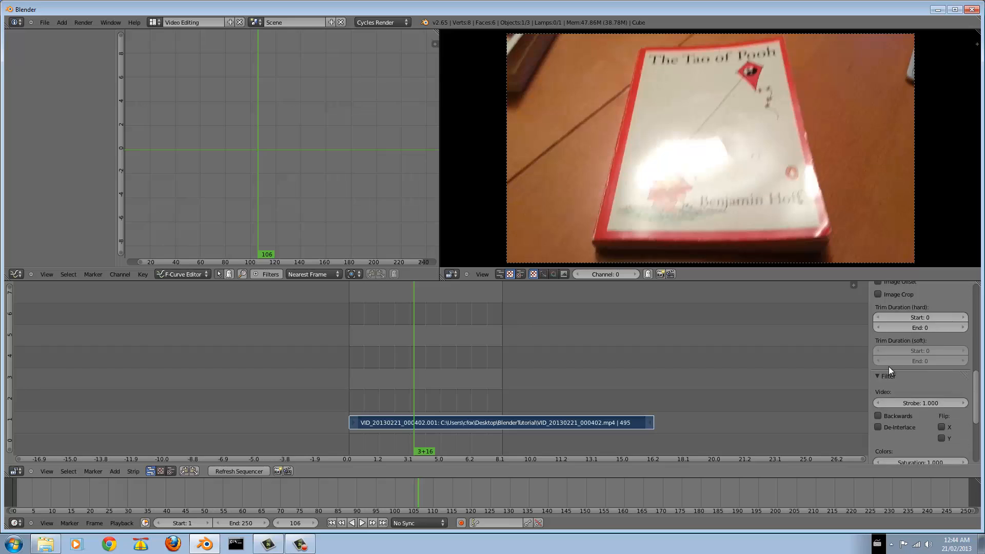
scroll(888, 366, down, 6)
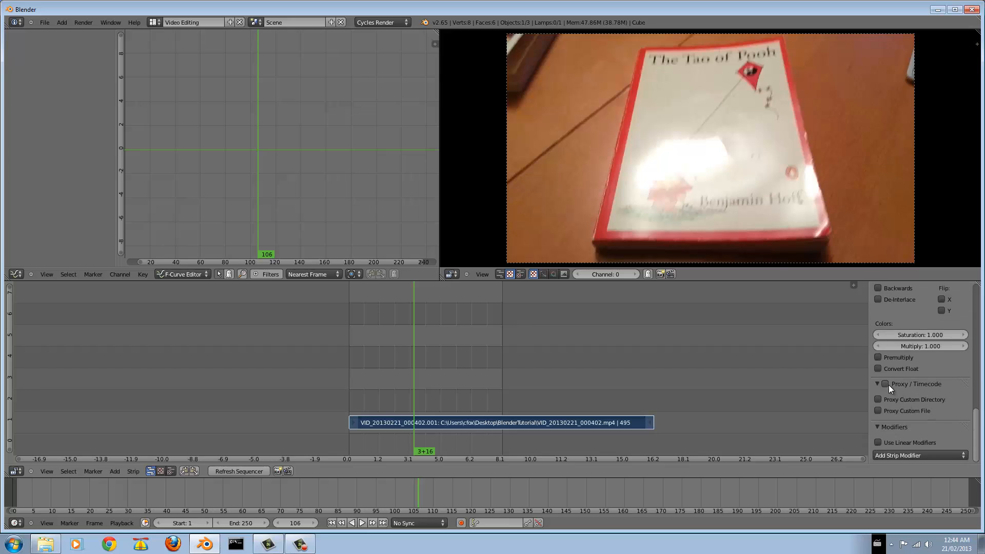
click(886, 384)
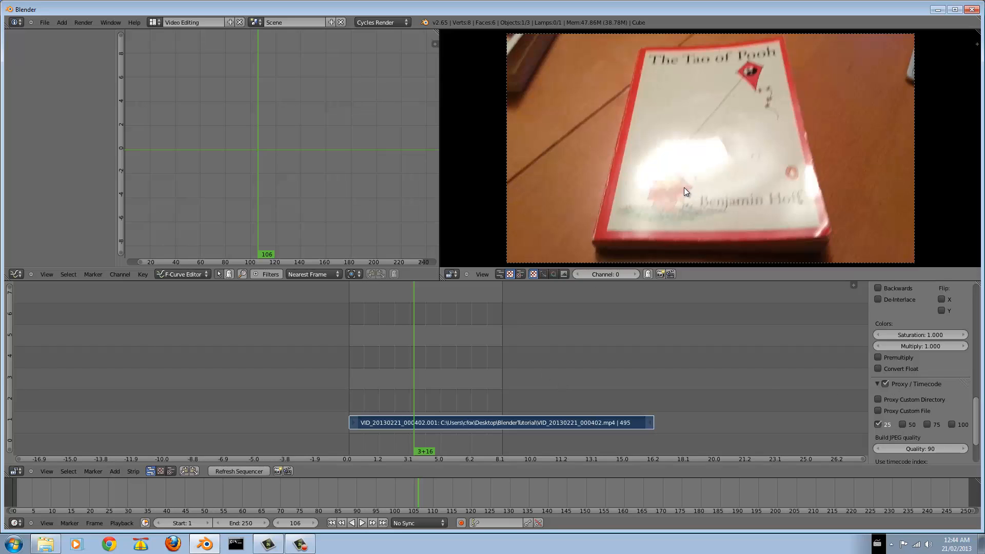
key(n)
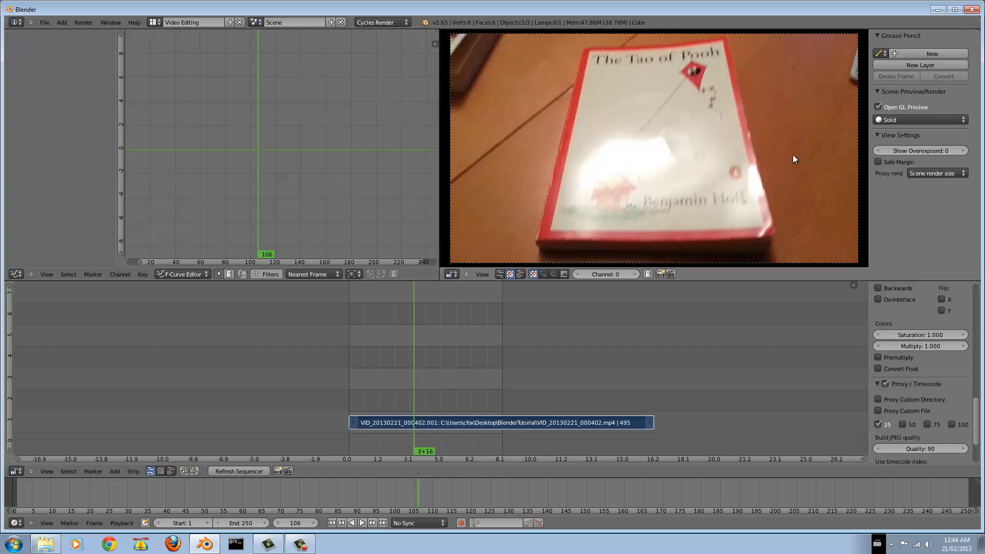
click(911, 173)
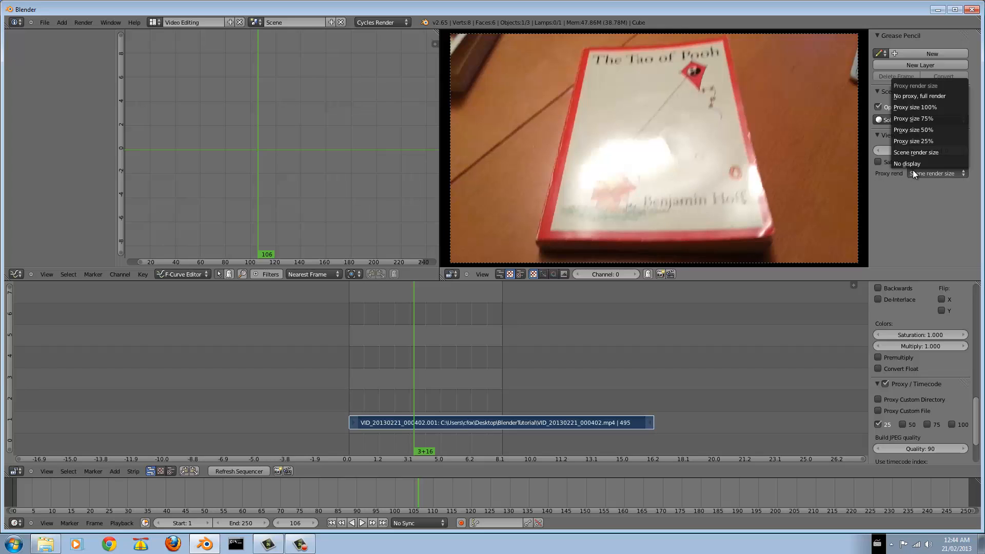
click(929, 139)
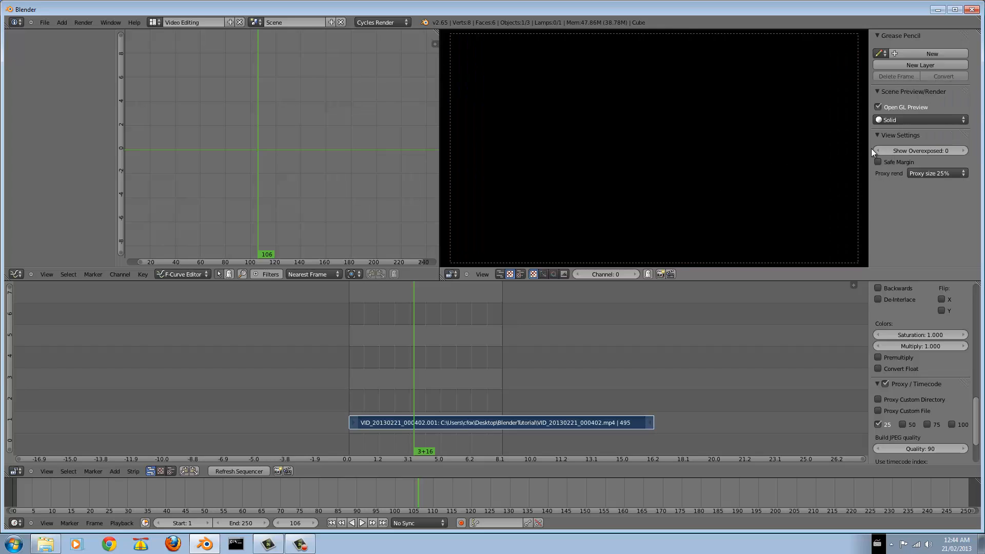
Switch the preview's proxy render size to No proxy, full render for comparison, and return it to 25%.
click(925, 169)
click(942, 97)
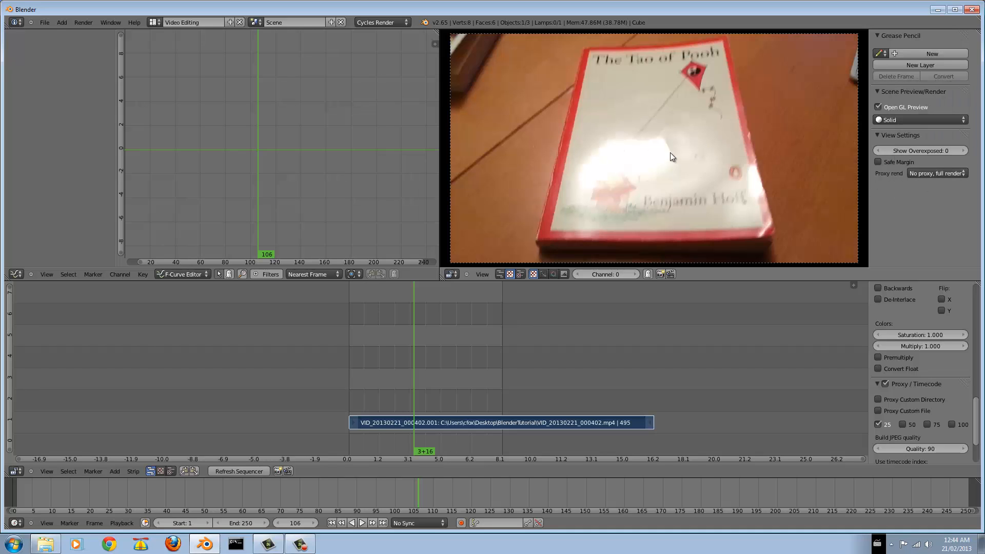
click(919, 170)
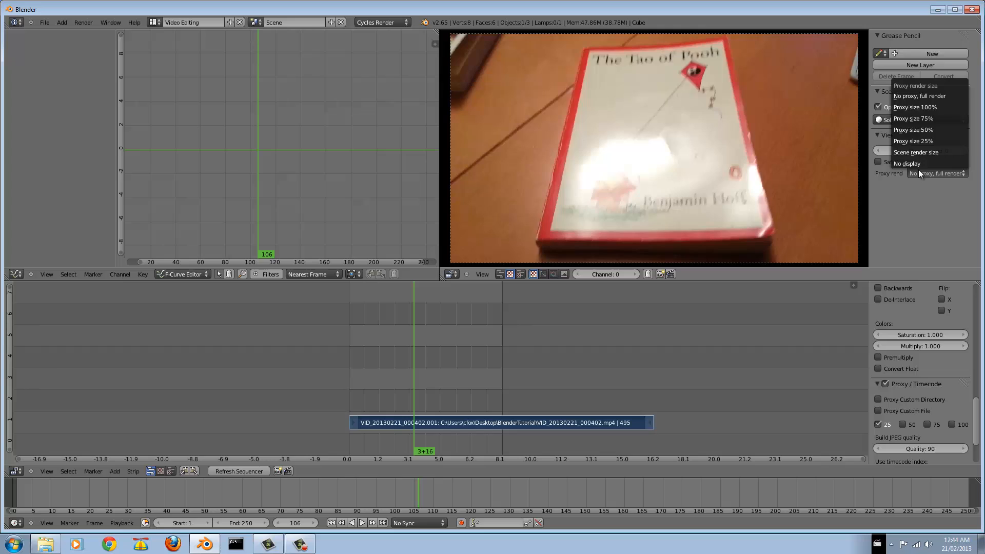
click(930, 140)
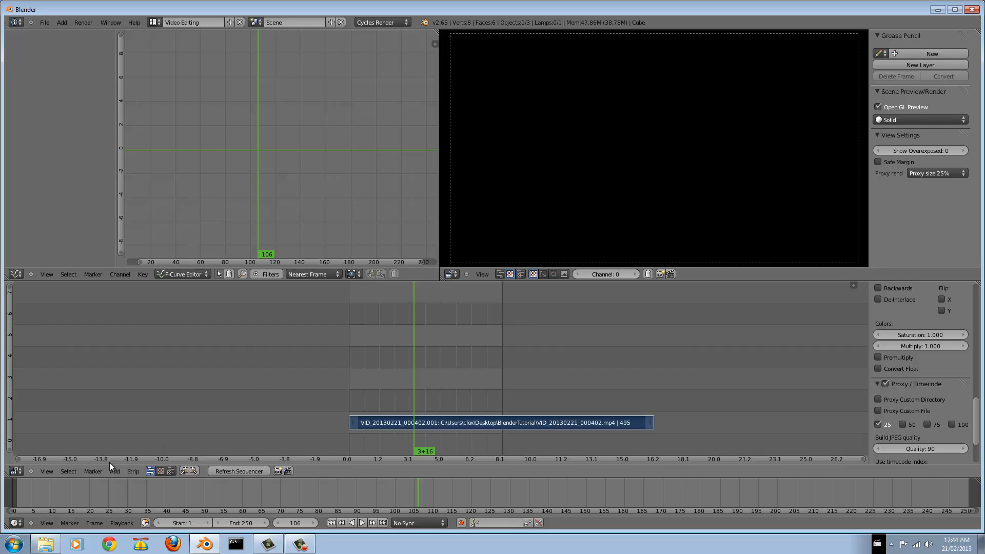
Rebuild the movie strip's proxy and timecode indices, and scrub the clip to frame 175.
click(131, 470)
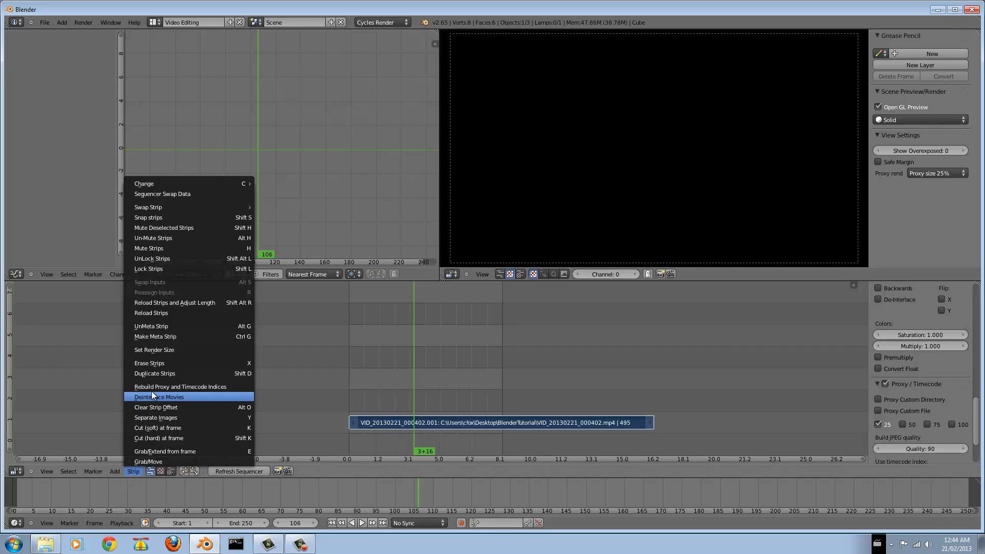
click(221, 386)
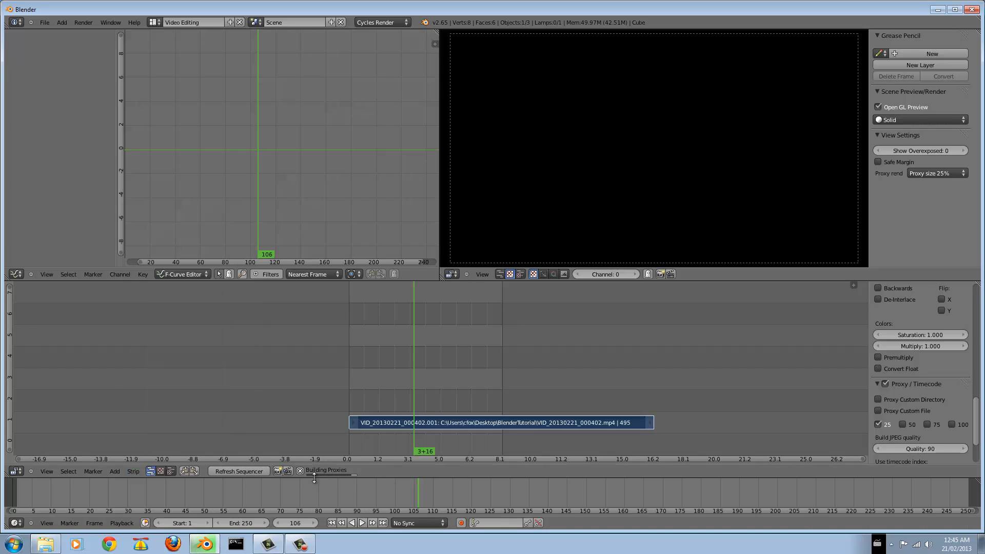
drag(448, 392, 438, 383)
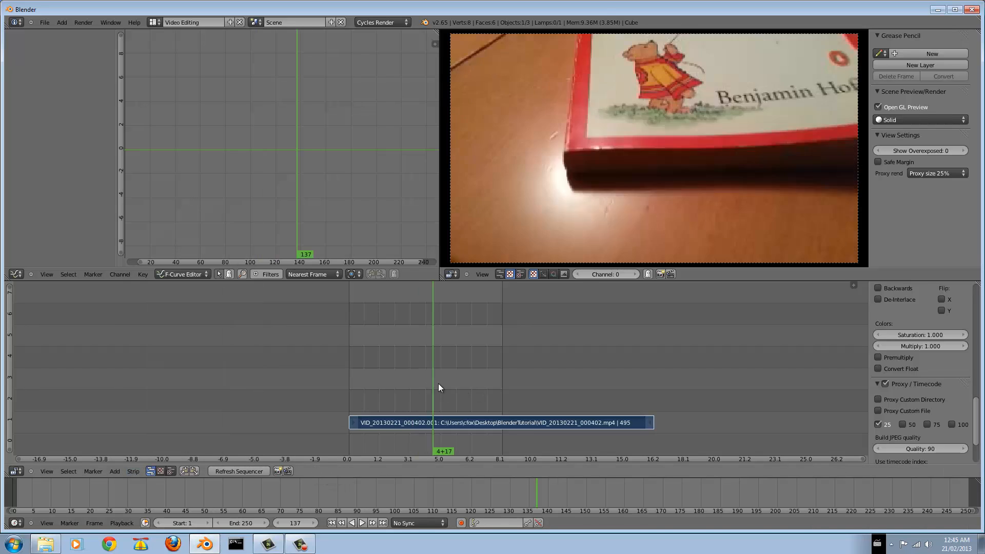
drag(482, 356, 457, 384)
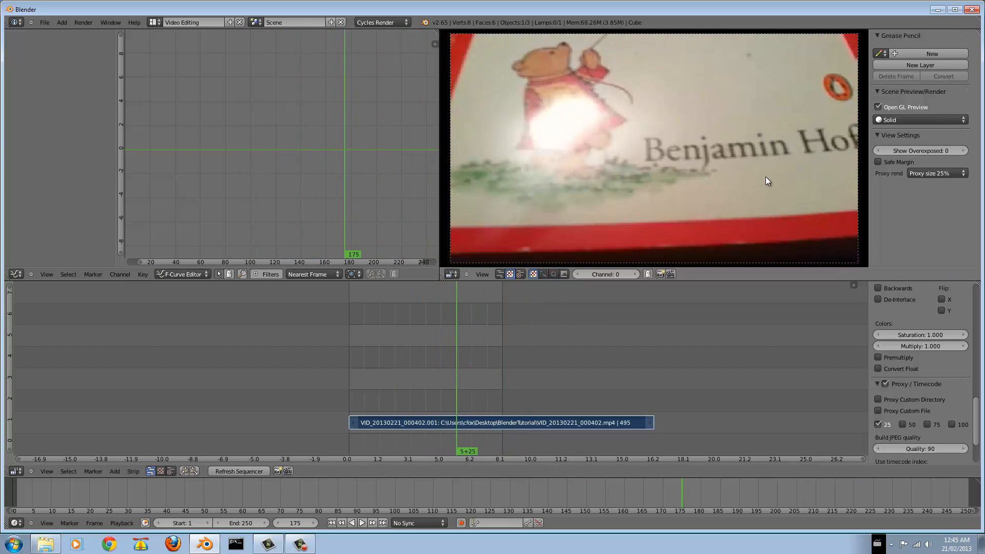
Look in the BlenderTutorial folder for the proxy files, return to Blender, and scrub the movie strip to frame 89.
click(937, 9)
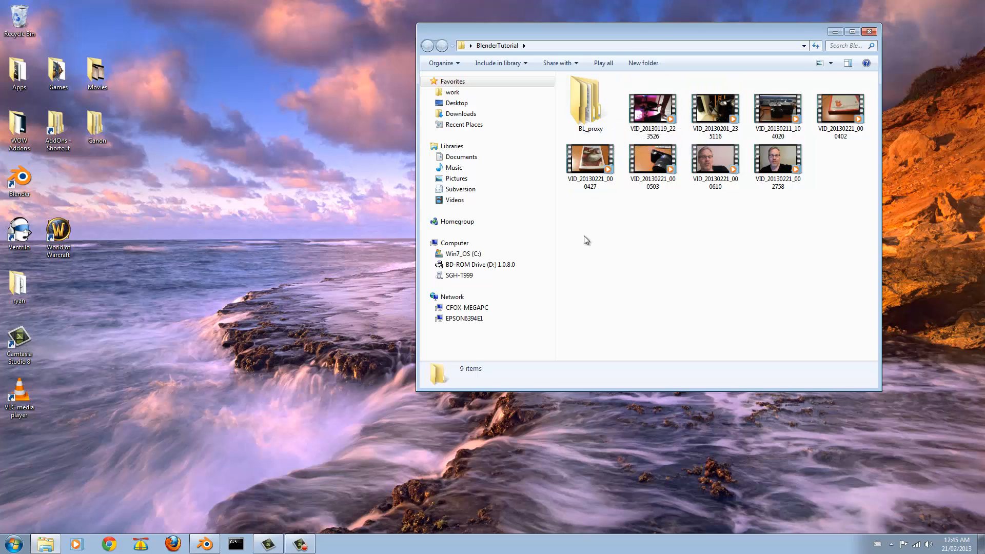
click(198, 550)
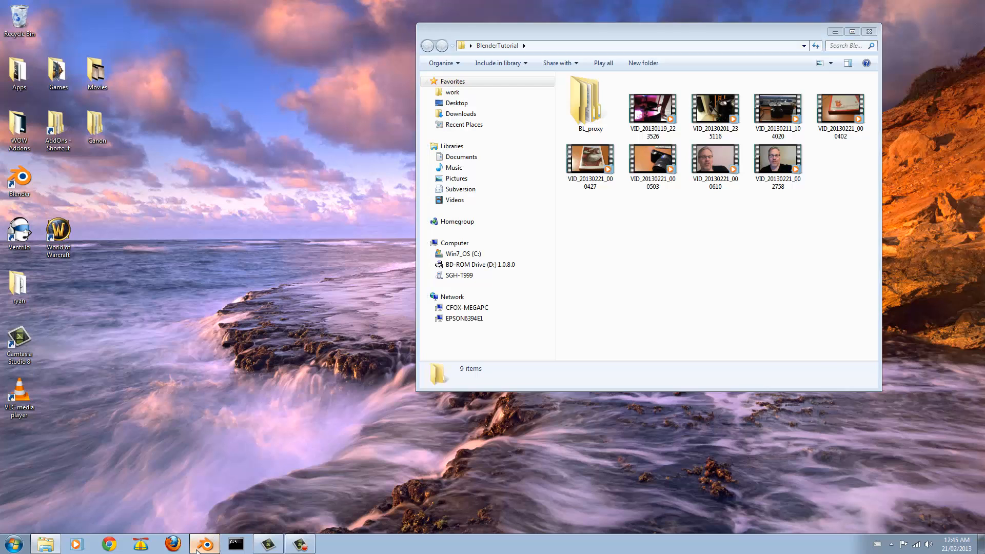
drag(429, 355, 420, 396)
click(423, 397)
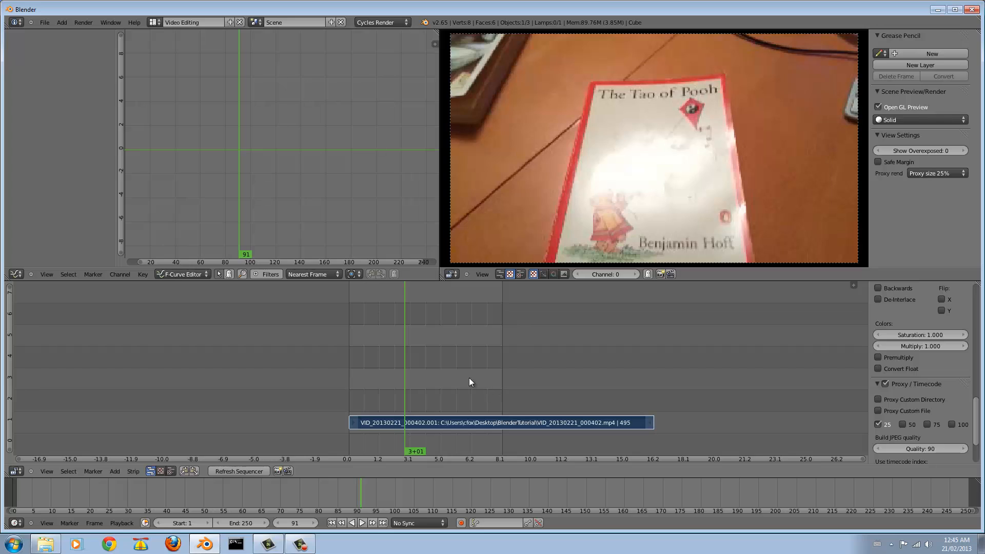
drag(469, 377, 400, 440)
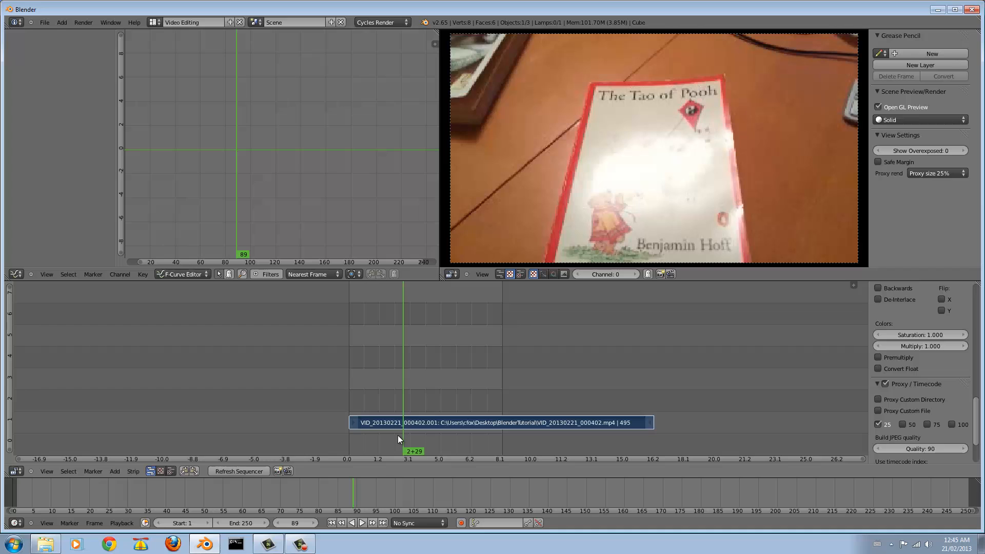
Add the movie VID_20130221_000427.mp4 using the thumbnail file view, and move its video and sound strips to start at about frame 101.
click(137, 472)
click(115, 470)
click(136, 432)
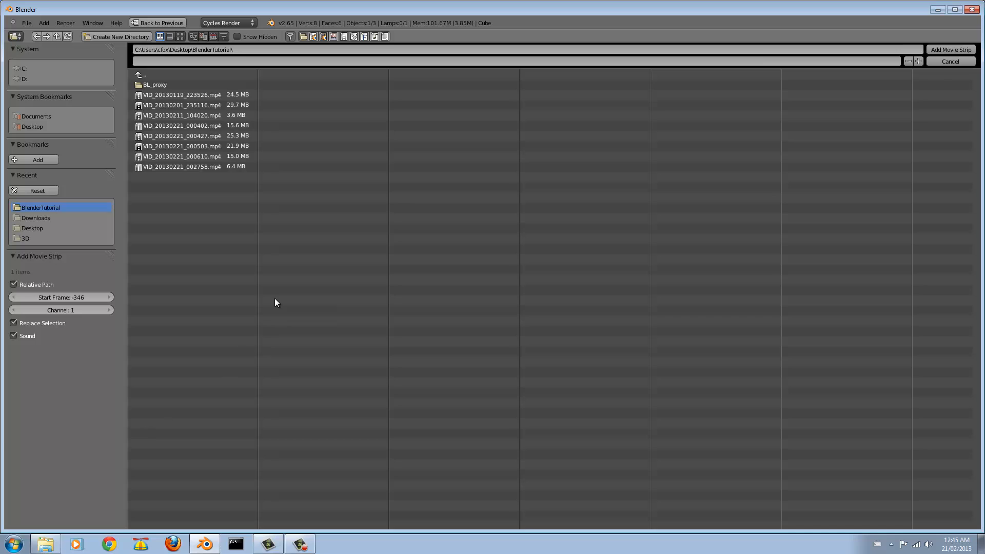
click(181, 37)
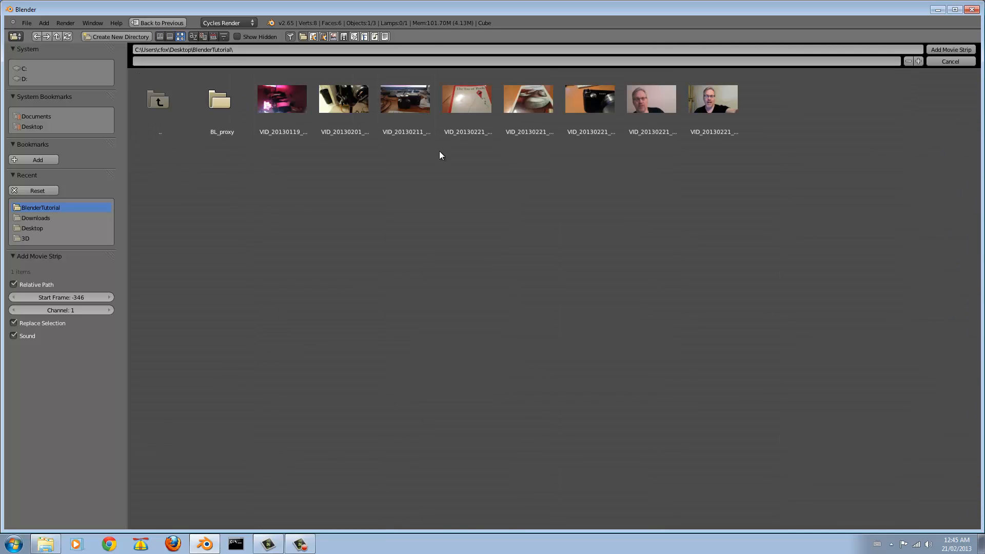
double_click(524, 102)
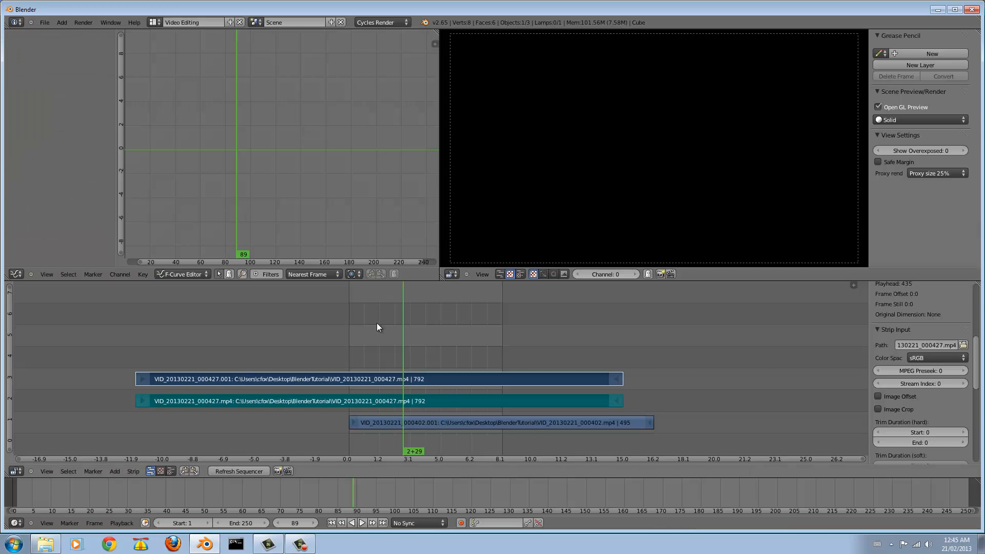
key(g)
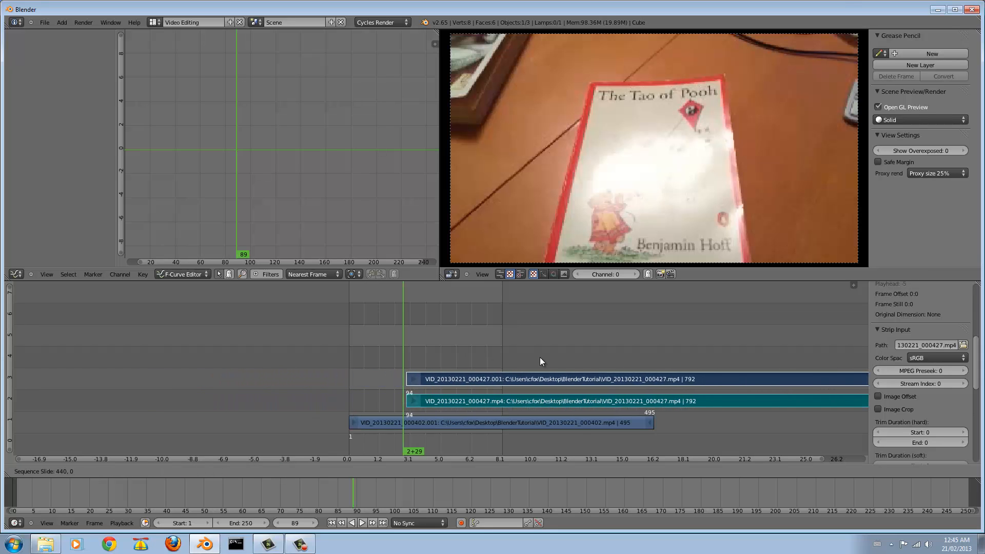
click(540, 357)
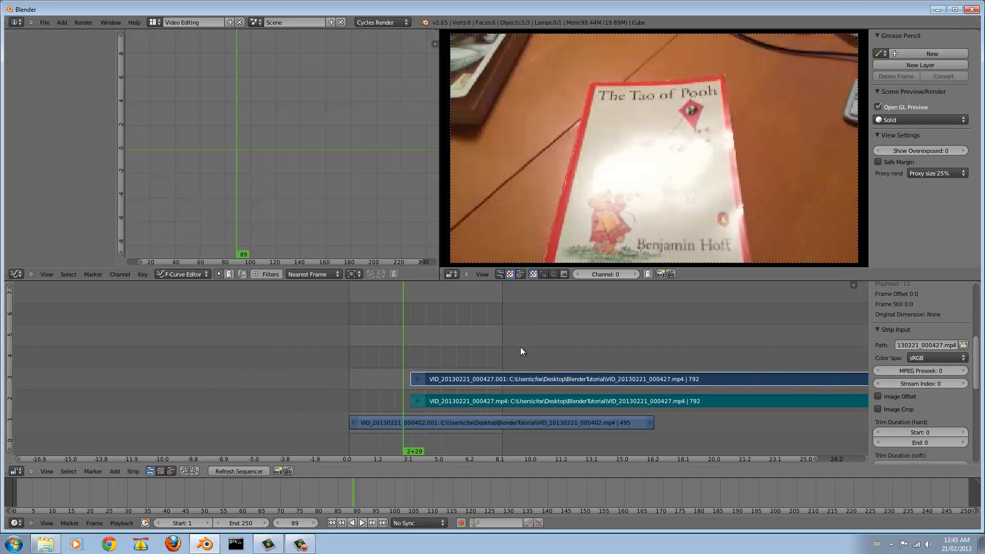
Delete the sound strip of VID_20130221_000427 from channel 2.
right_click(477, 403)
right_click(479, 377)
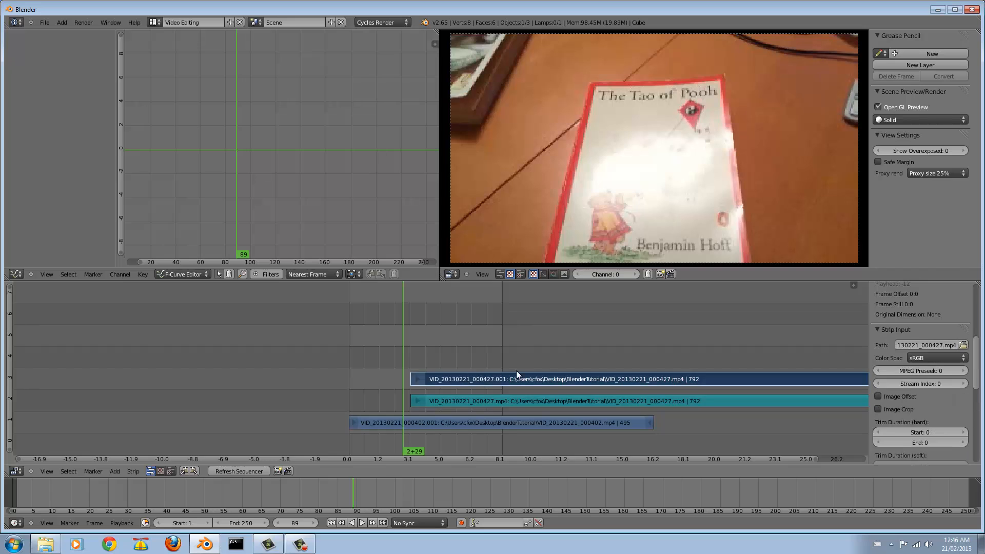
right_click(475, 405)
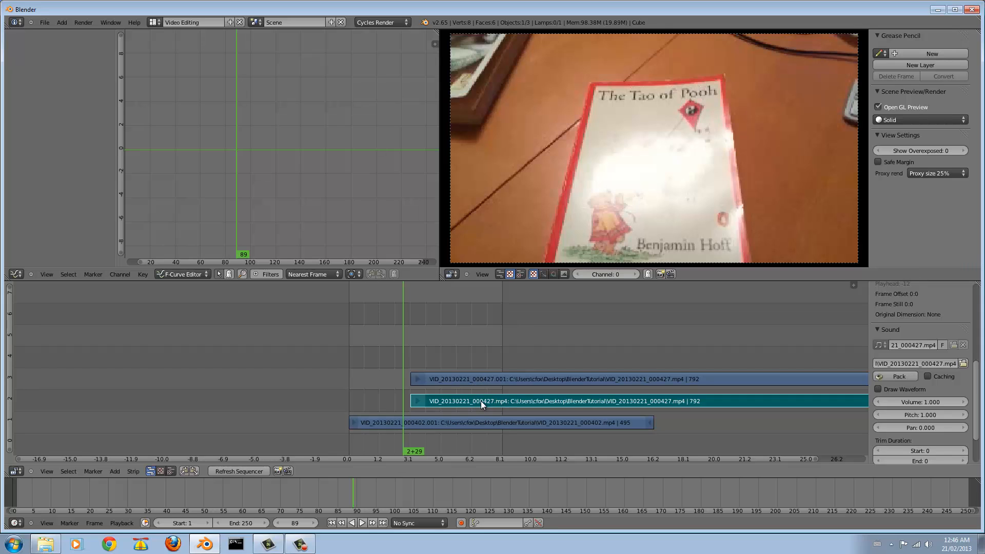
key(x)
click(481, 401)
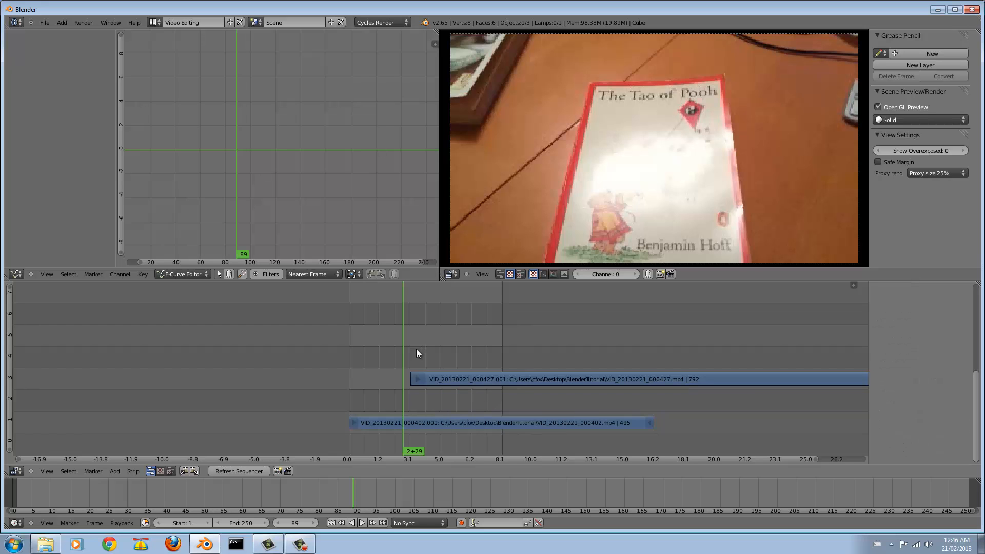
Scrub to frame 150, enable Proxy / Timecode at 25 for the VID_20130221_000427 strip, and rebuild its proxy and timecode indices.
drag(404, 353, 452, 373)
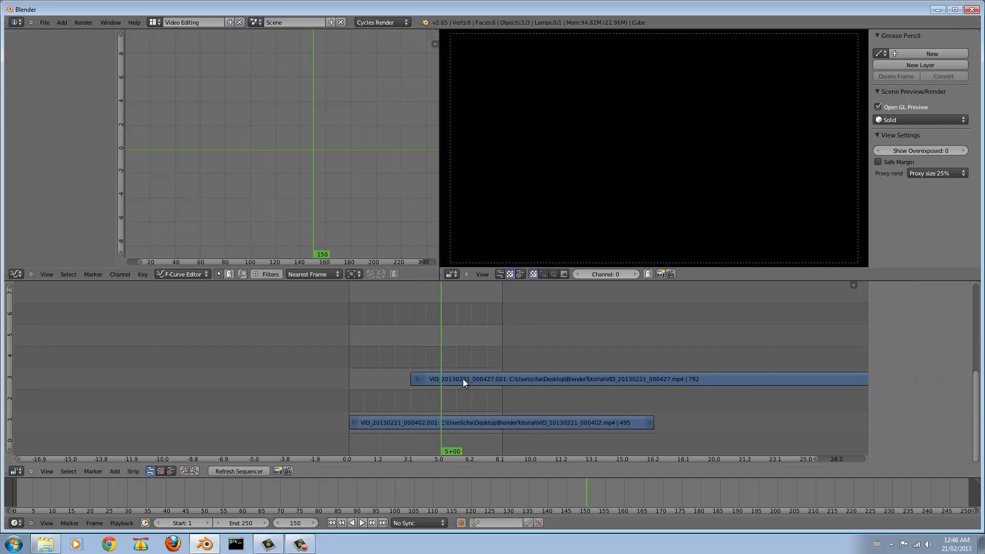
right_click(463, 379)
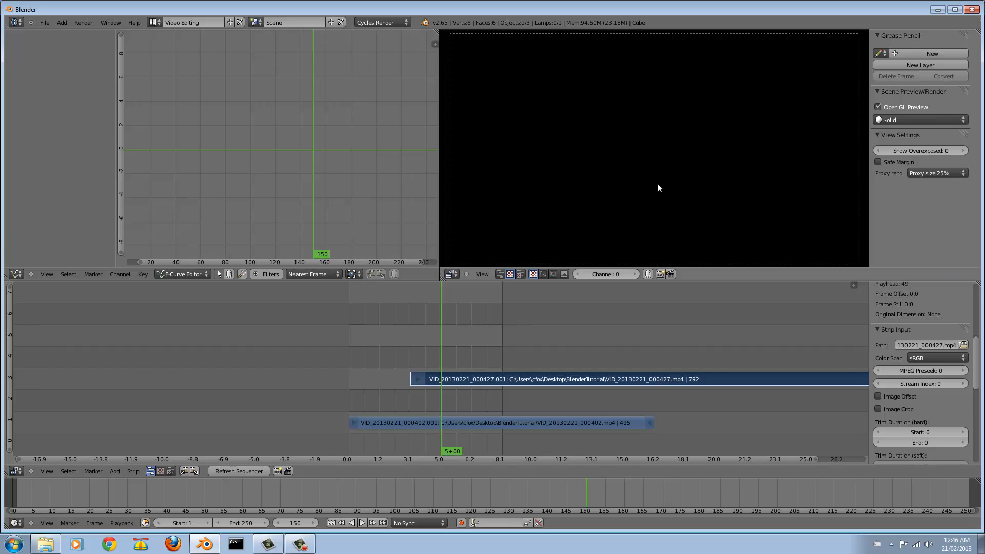
scroll(912, 356, down, 10)
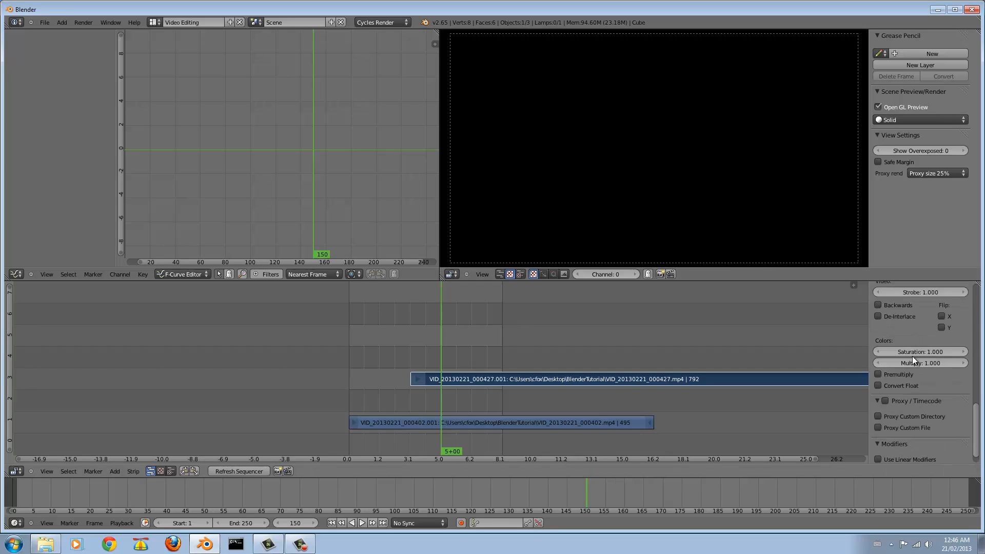
click(887, 383)
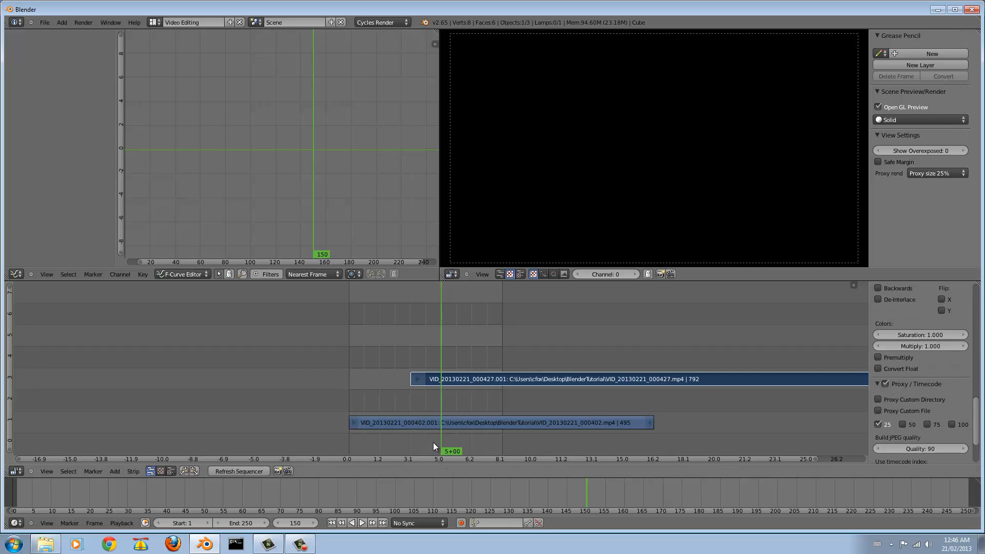
click(133, 471)
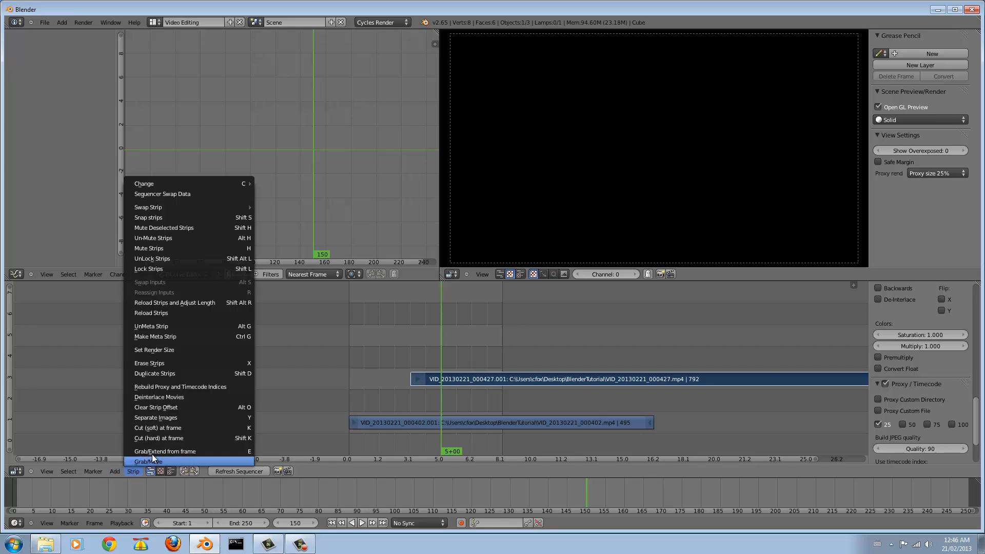
click(194, 388)
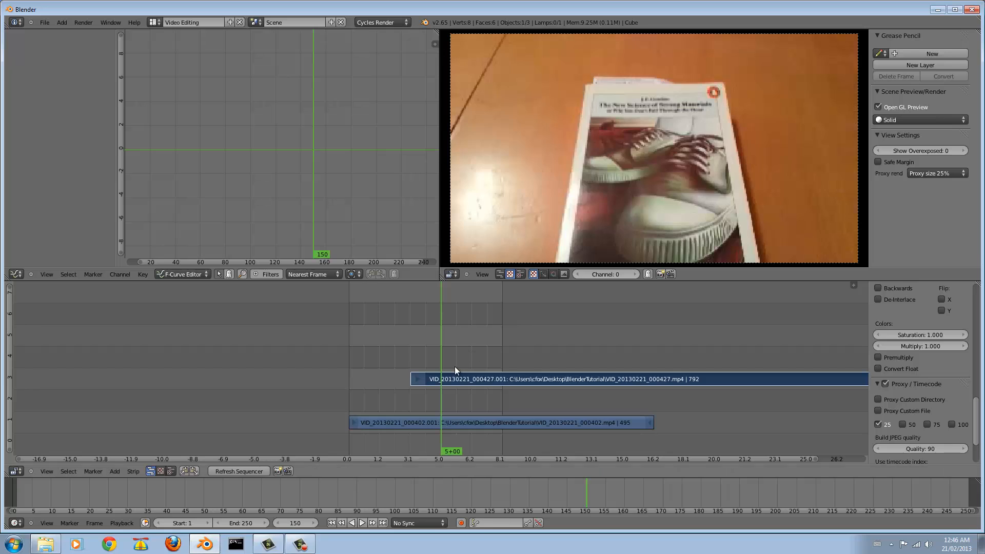
Scrub to frame 105 and move the VID_20130221_000427 strip down to channel 2, starting at frame 127.
click(379, 361)
drag(381, 361, 413, 362)
key(g)
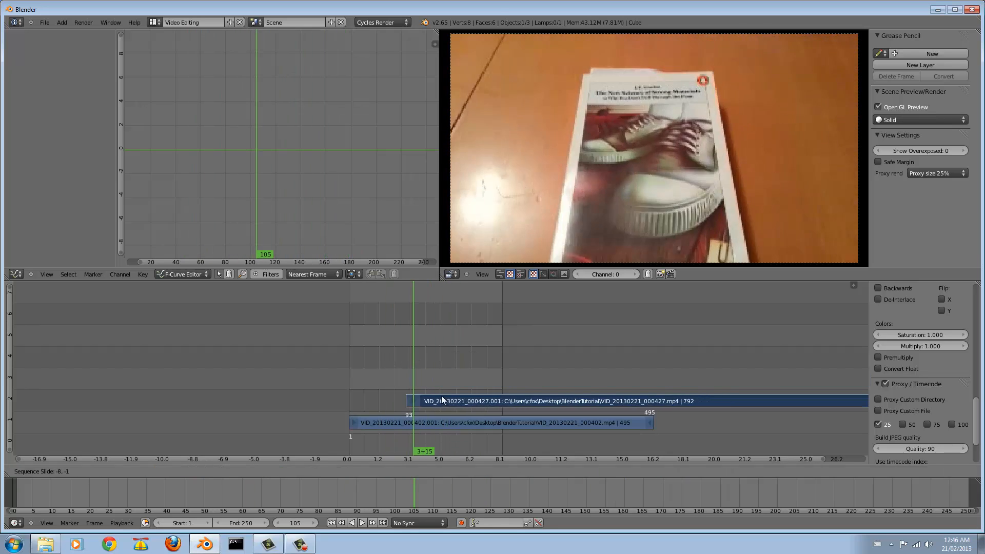
click(459, 388)
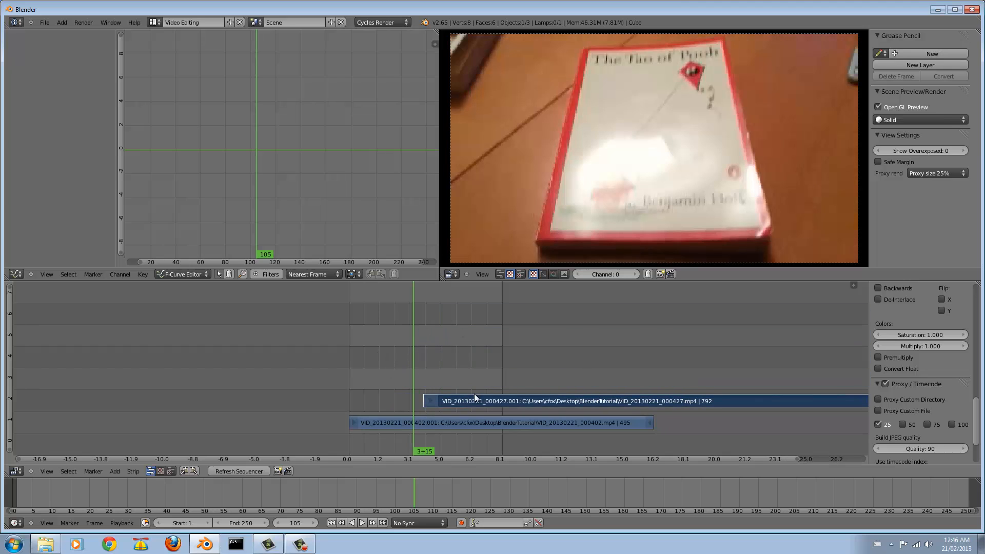
key(g)
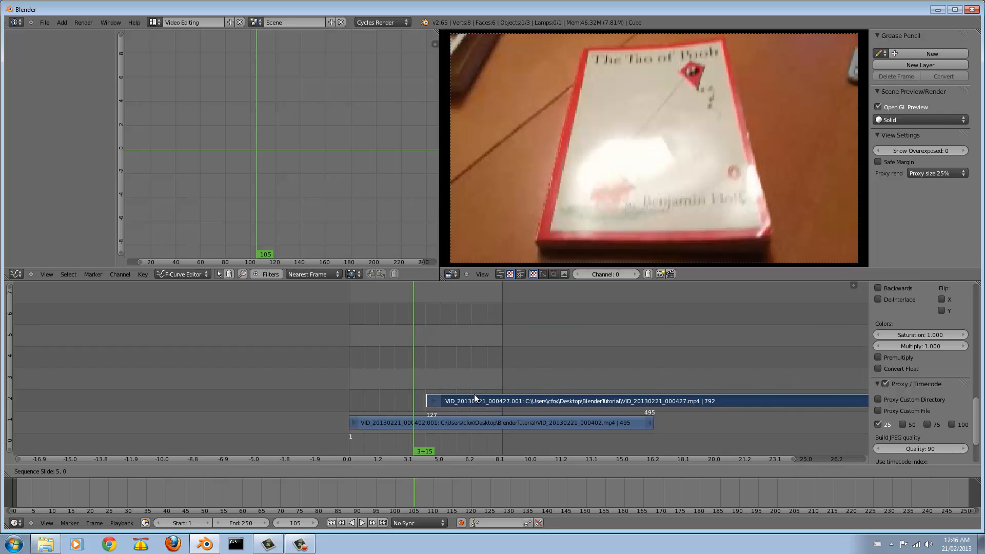
click(474, 394)
Slide the VID_20130221_000402 strip to about frame 12 on channel 1 and the VID_20130221_000427 strip to about frame 160 on channel 2.
right_click(454, 420)
key(g)
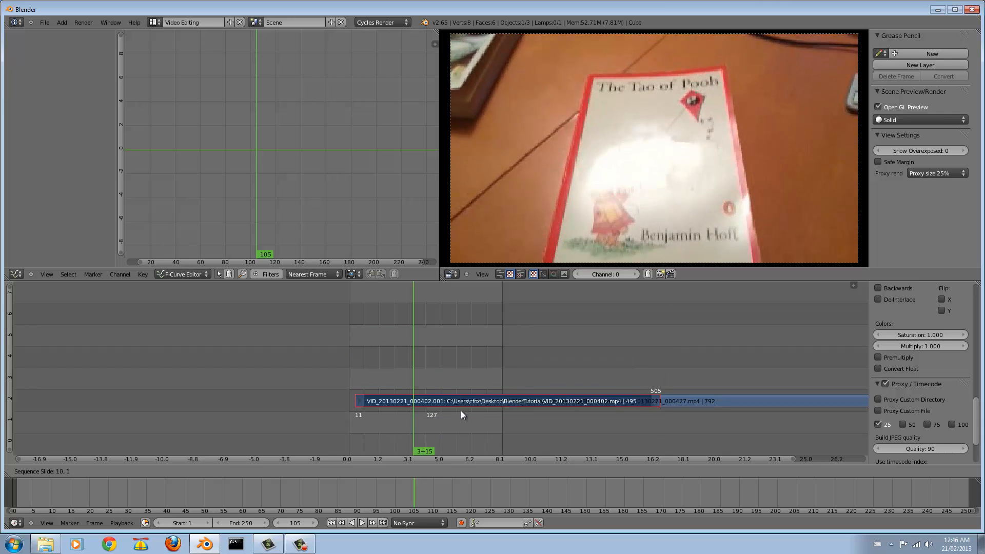
click(462, 418)
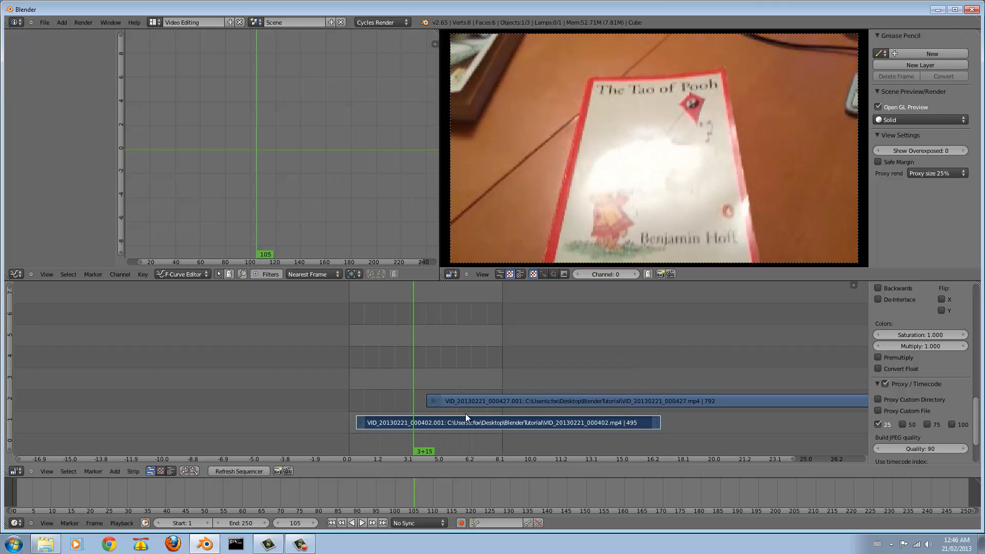
right_click(471, 399)
key(g)
click(490, 392)
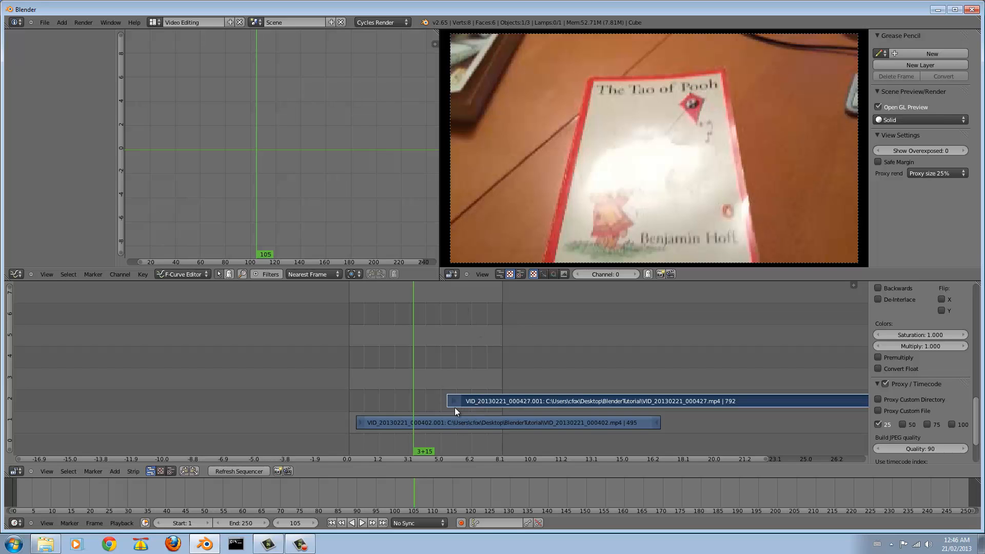
Play across the start of the channel 2 strip, step through single frames, and scrub to frame 192.
key(alt+a)
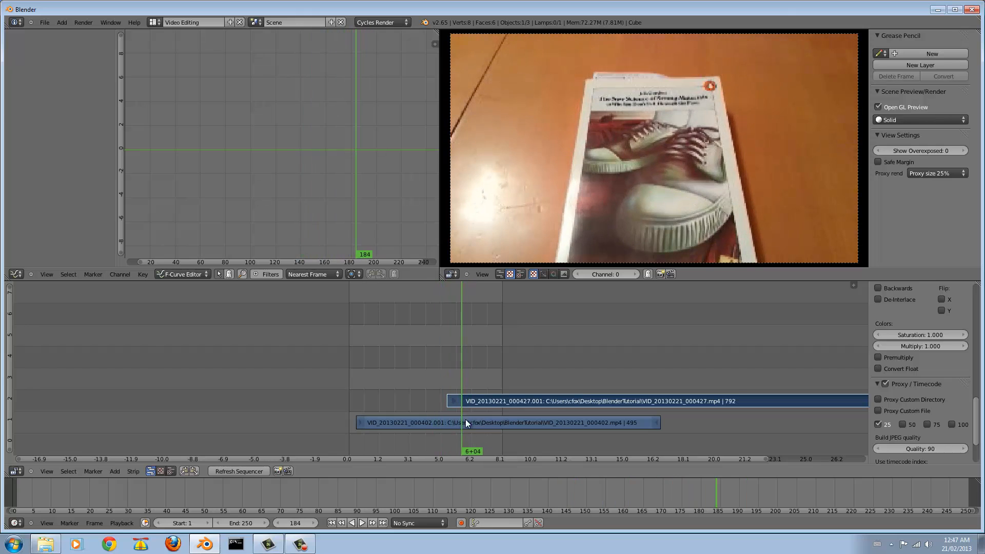
key(Left)
key(Left)
key(Left)
key(Left)
key(Left)
key(Left)
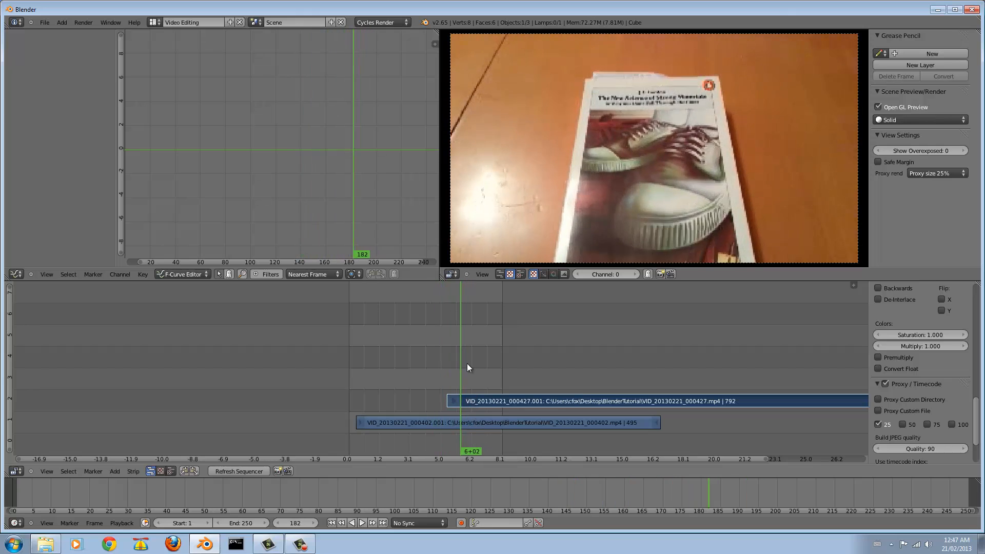
key(Right)
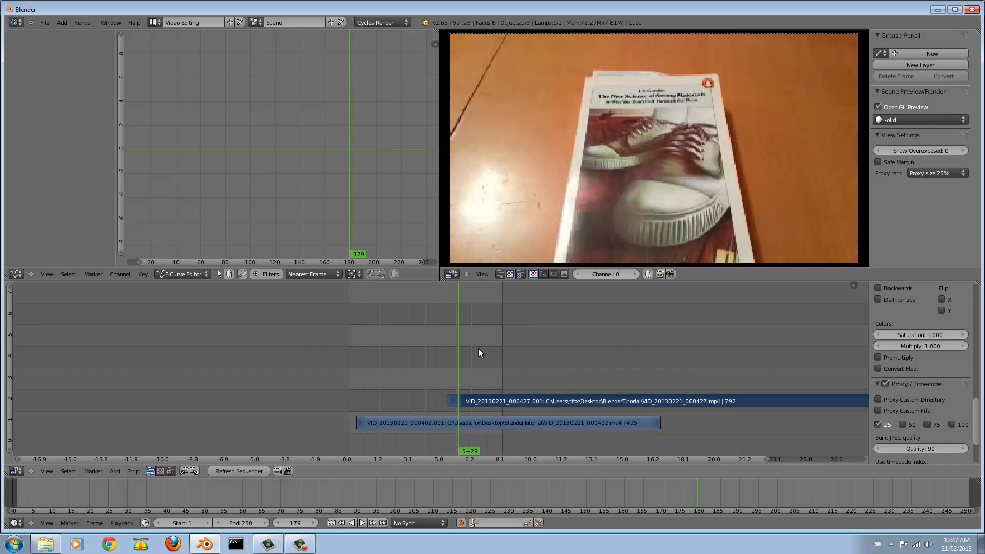
mouse_move(467, 365)
mouse_down()
mouse_move(439, 367)
mouse_move(466, 370)
mouse_up()
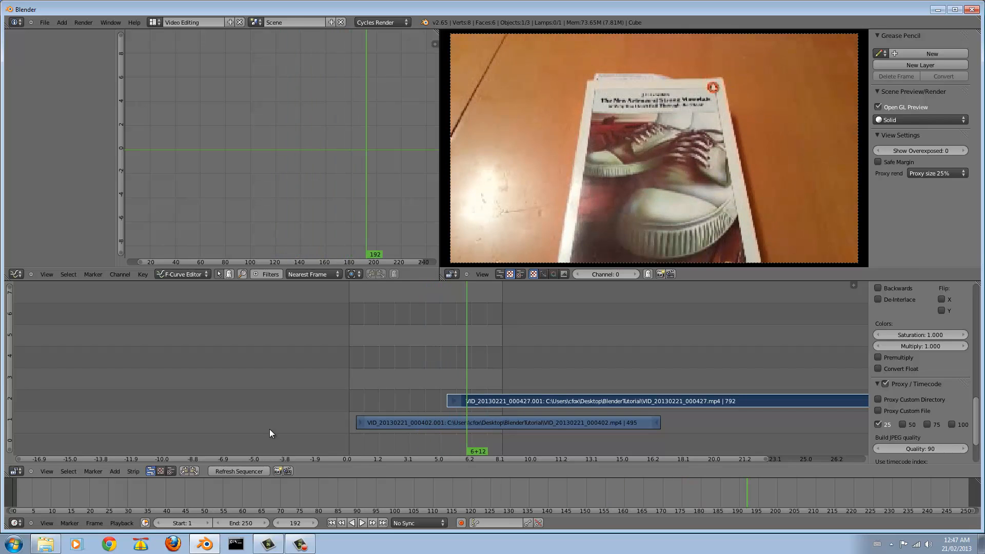
Add a Transform effect strip on top of the VID_20130221_000427 strip.
click(133, 470)
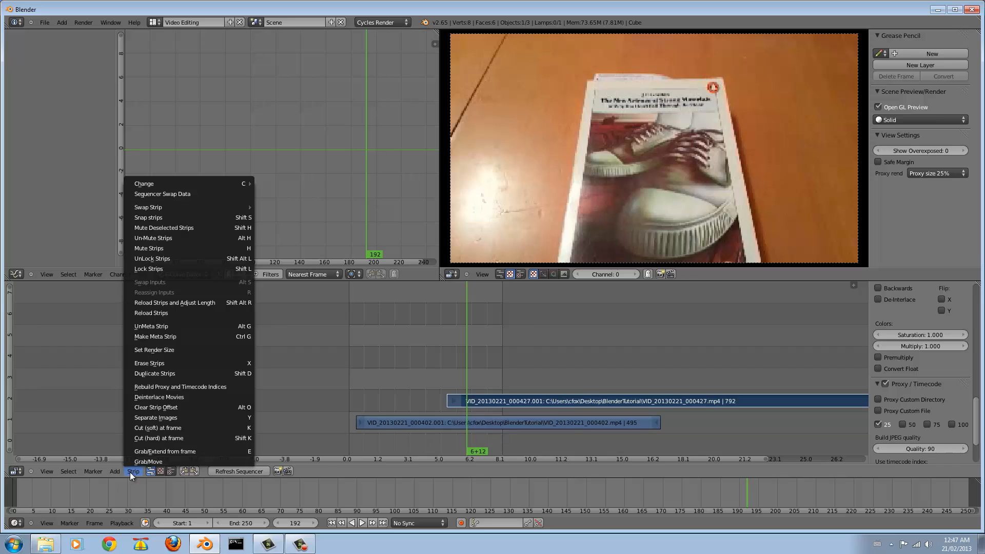
click(115, 471)
click(115, 470)
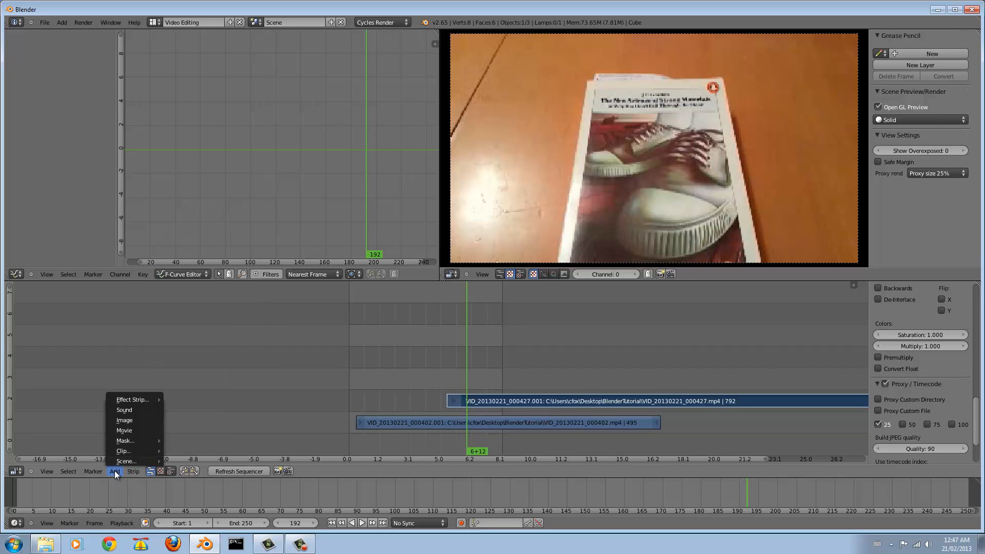
mouse_move(140, 398)
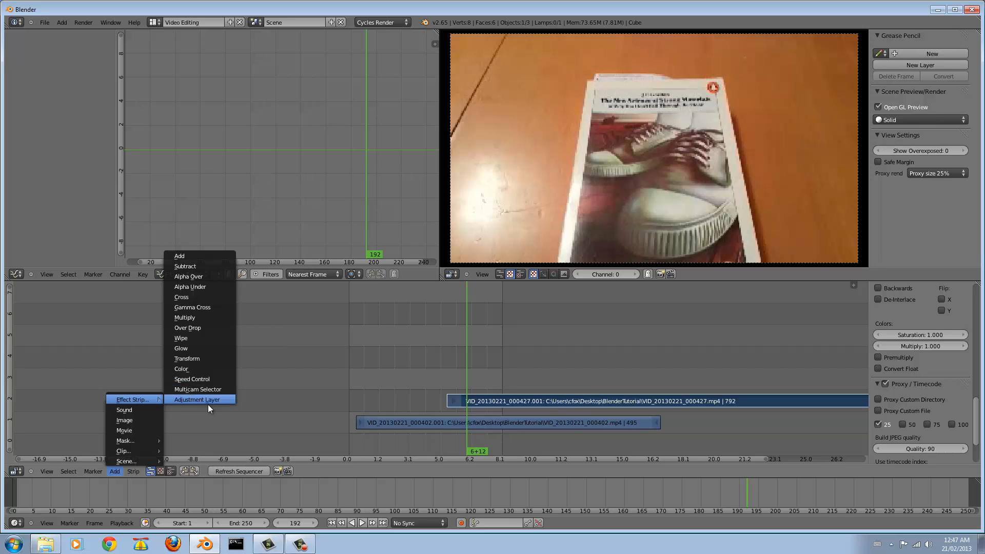
click(211, 362)
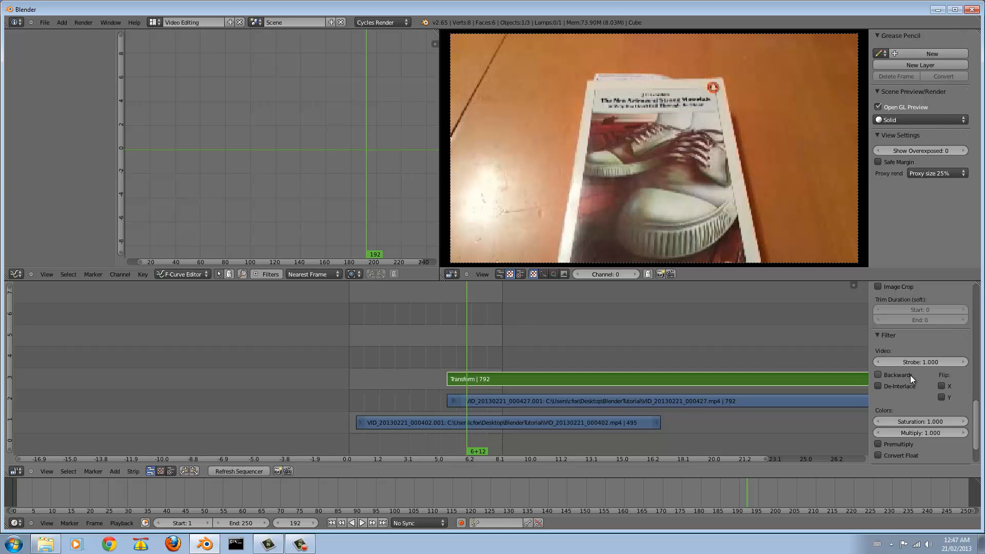
Enable Uniform Scale on the Transform strip and reduce its scale to about 0.48.
scroll(910, 374, down, 3)
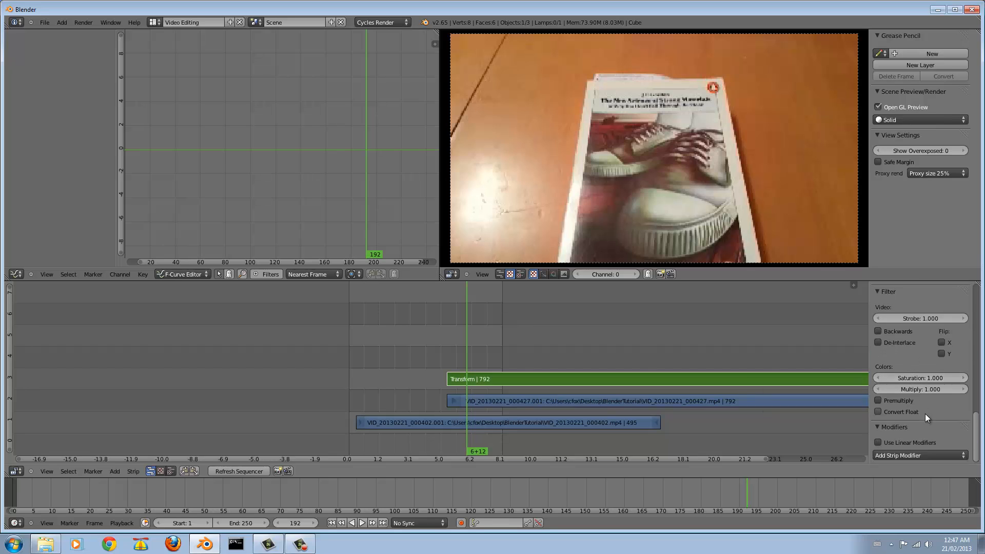
scroll(925, 410, up, 6)
scroll(927, 410, up, 5)
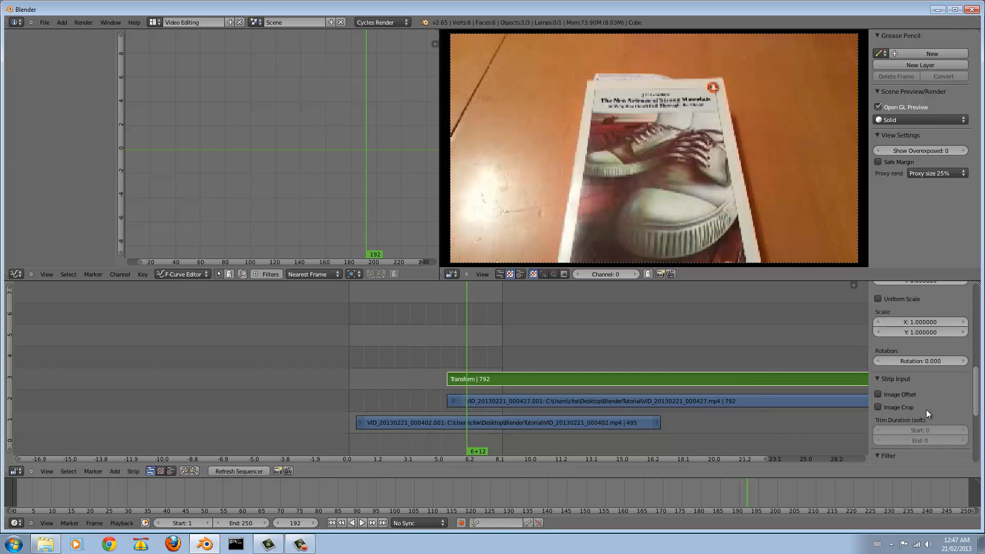
click(883, 358)
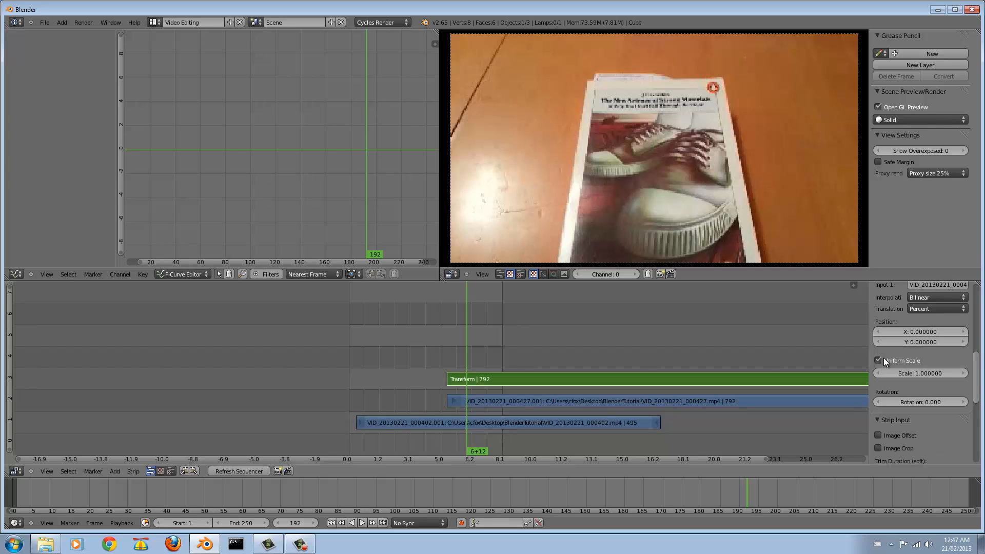
drag(941, 374, 928, 373)
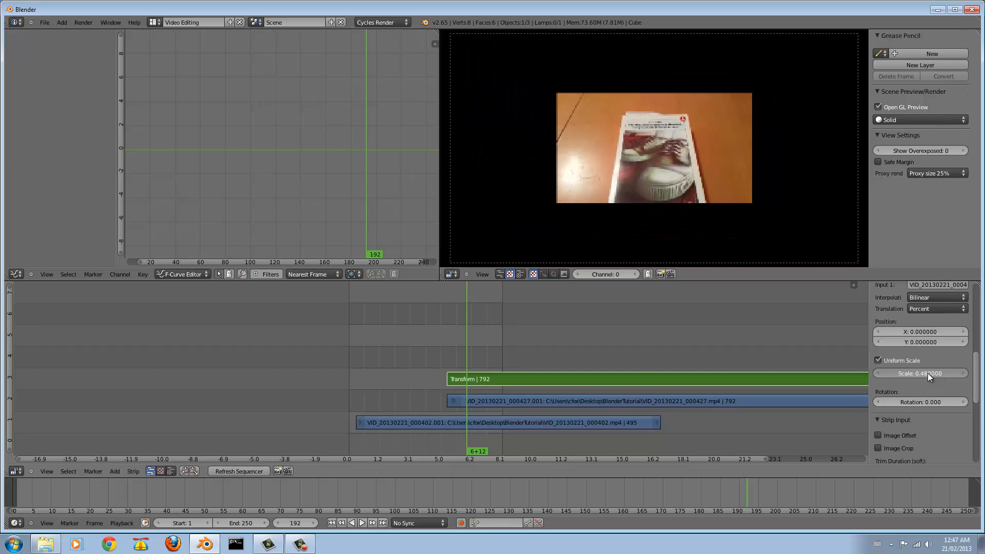
Set the Transform strip's blend mode to Over Drop.
right_click(801, 401)
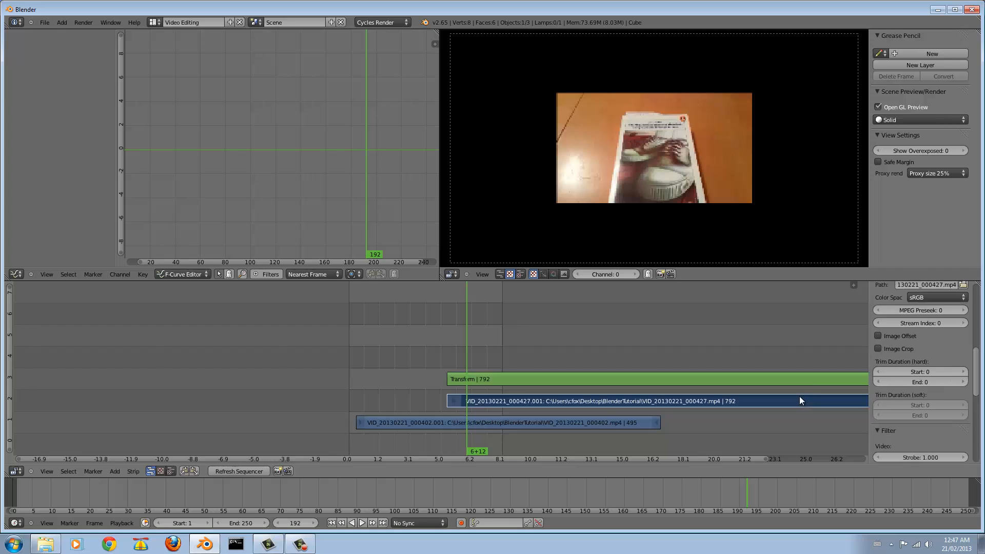
right_click(803, 380)
scroll(919, 370, up, 5)
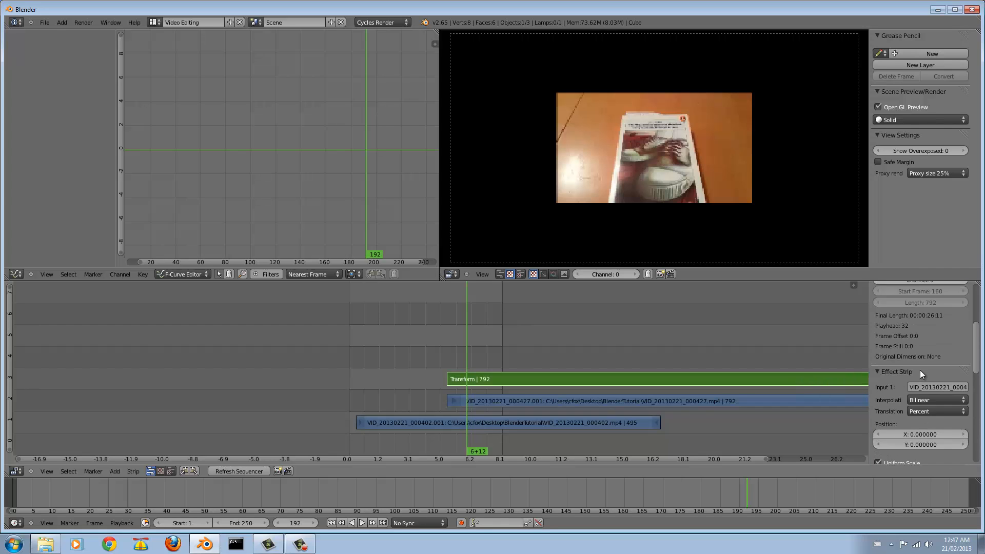
scroll(920, 370, up, 2)
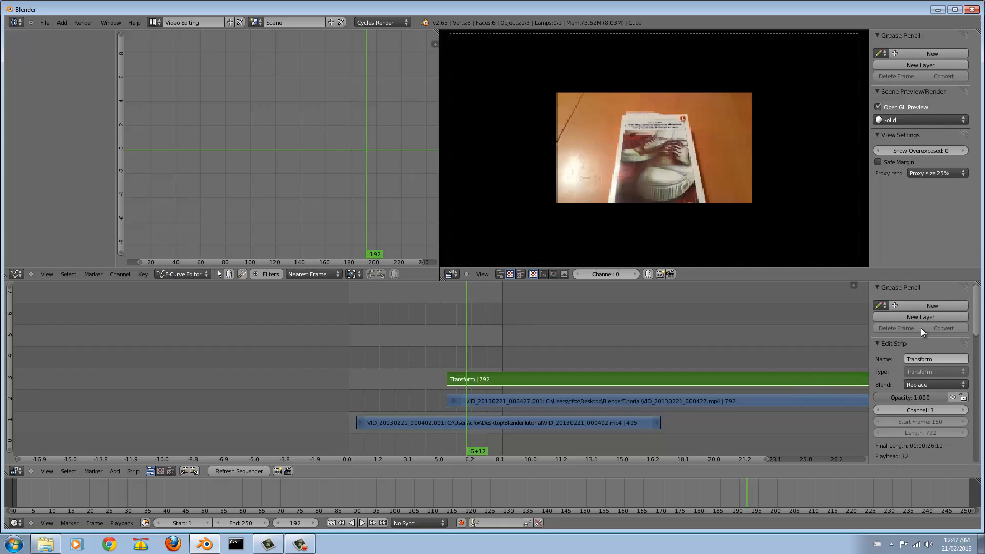
click(929, 382)
click(940, 288)
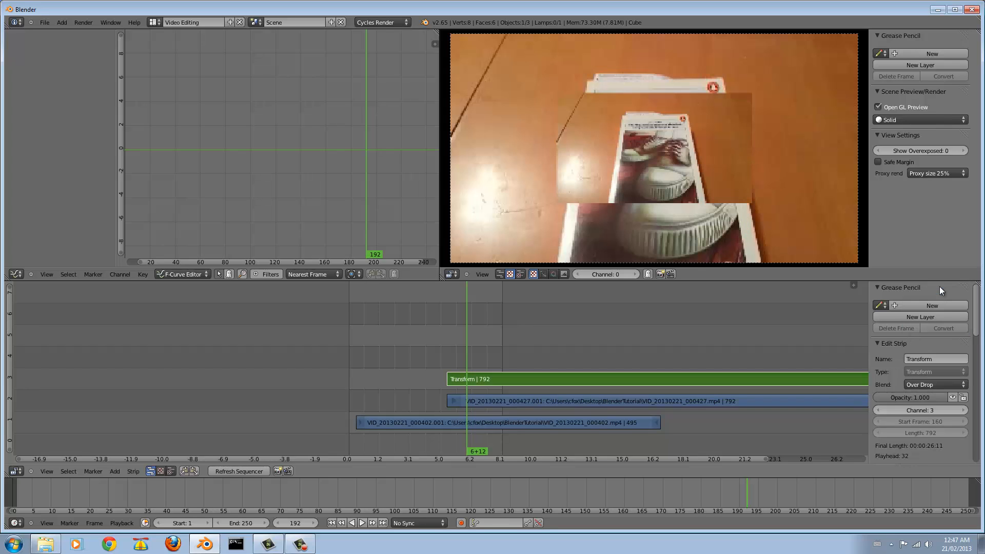
Mute the VID_20130221_000427 source strip and scrub the picture-in-picture back to frame 143.
right_click(576, 401)
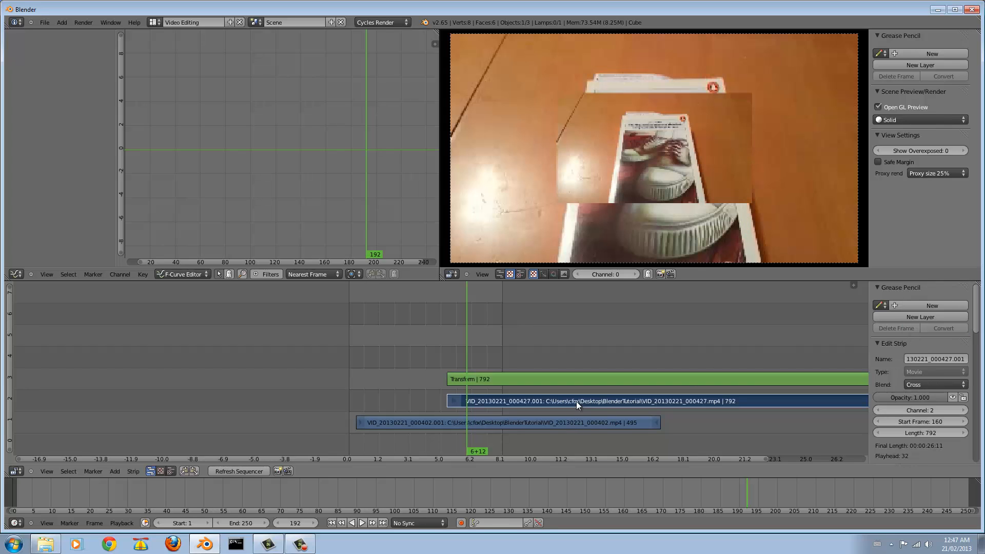
key(h)
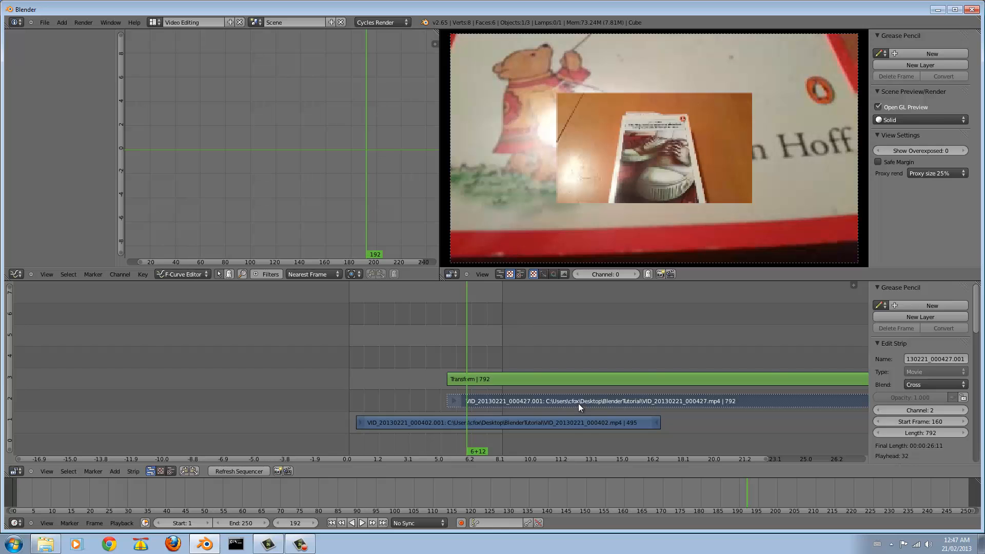
drag(466, 341, 437, 371)
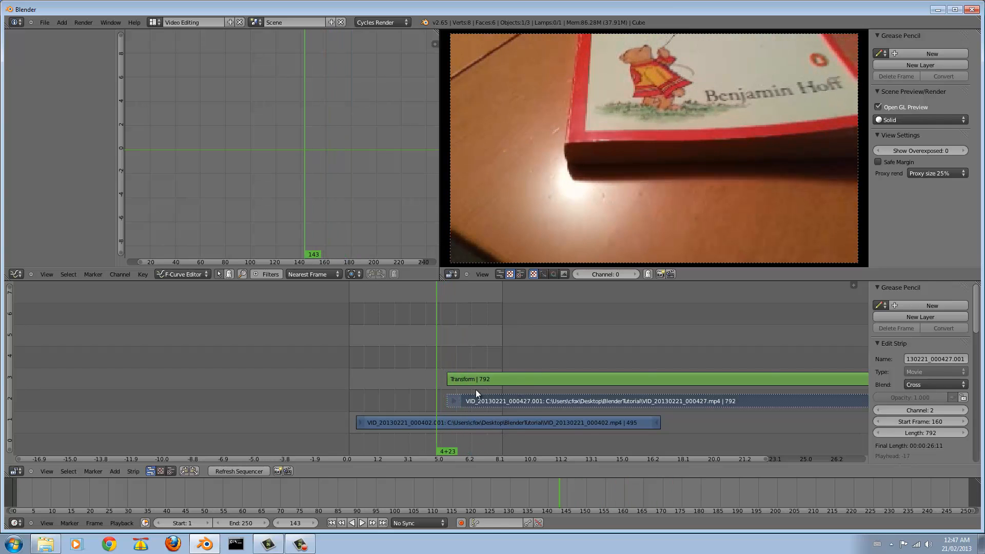
Erase the Transform strip and unmute the VID_20130221_000427 strip.
right_click(506, 383)
key(x)
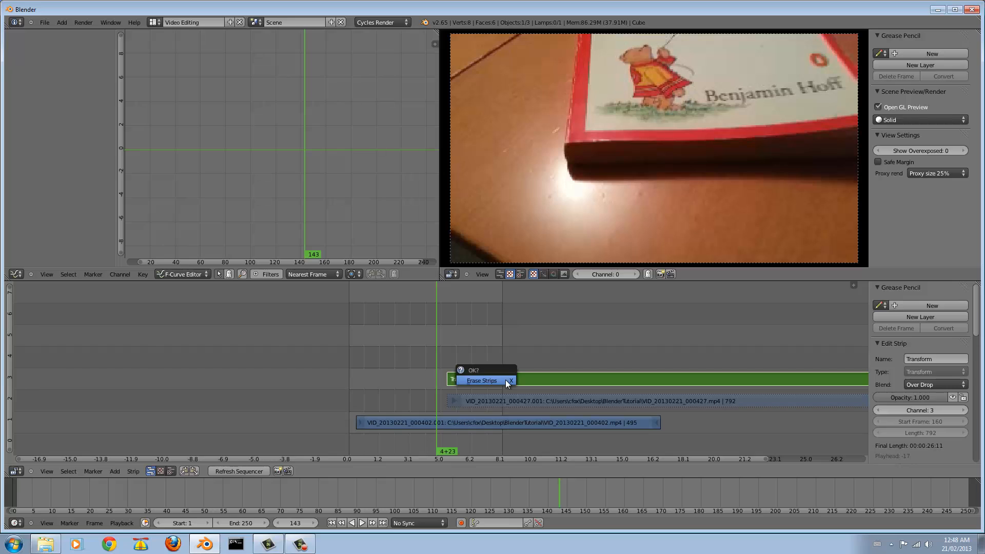
click(505, 380)
right_click(537, 398)
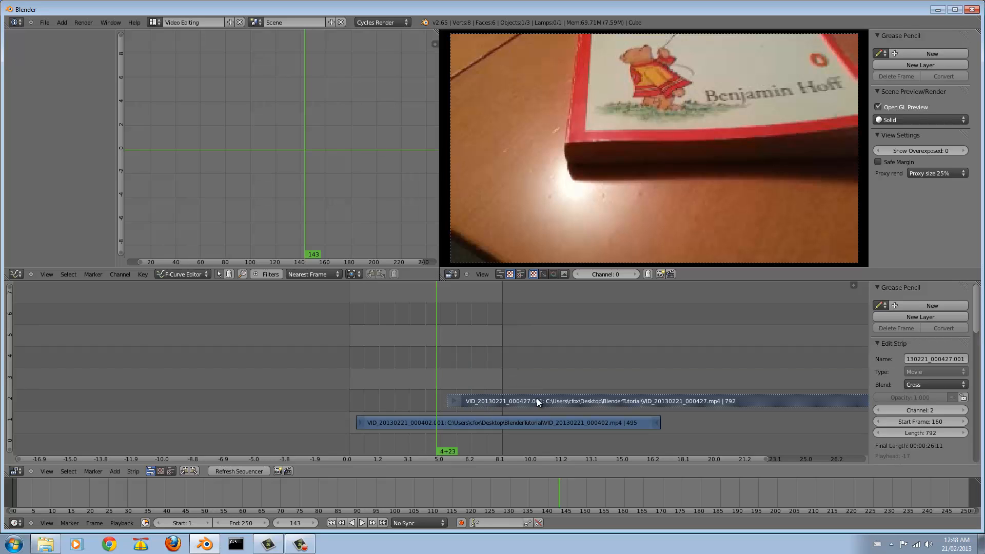
key(alt+h)
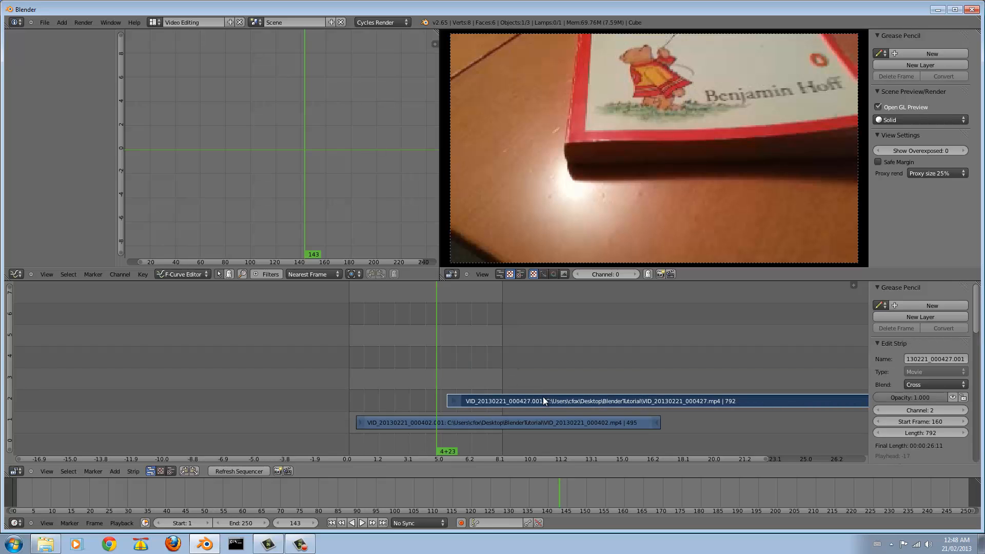
Scrub back to frame 58, then slide the VID_20130221_000402 strip to frame 25 and the VID_20130221_000427 strip to frame 520.
drag(515, 382, 403, 377)
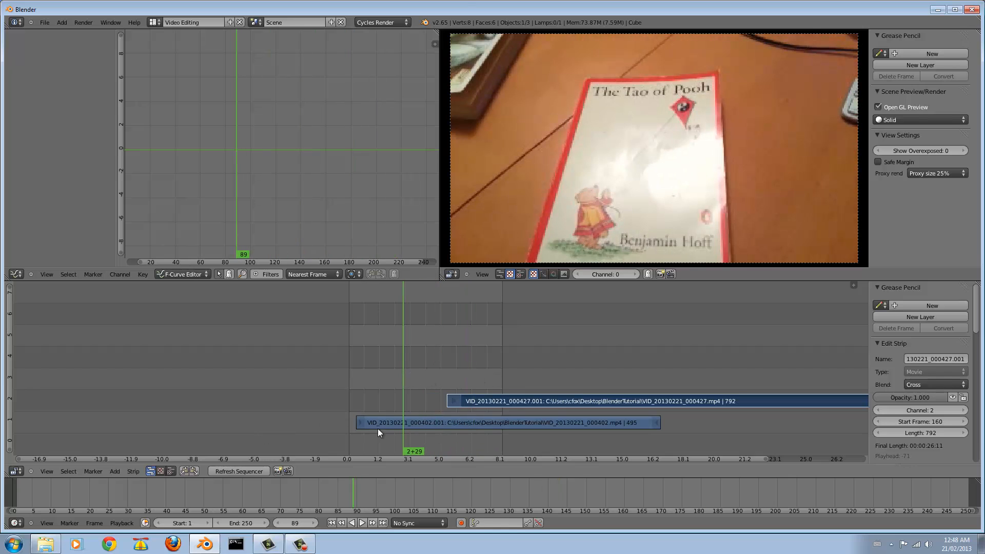
right_click(396, 423)
drag(402, 393, 385, 392)
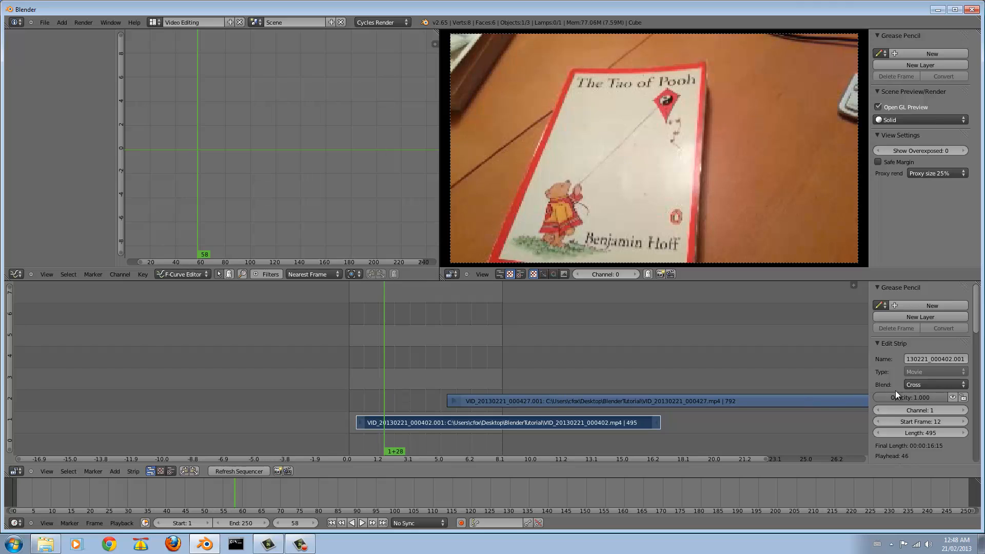
mouse_move(395, 417)
right_down()
mouse_move(420, 421)
mouse_move(402, 421)
right_up()
right_drag(474, 400, 411, 404)
right_drag(409, 405, 713, 412)
Scrub across the cut between the two strips, then slide VID_20130221_000427 back to start at frame 336 on channel 2.
click(673, 387)
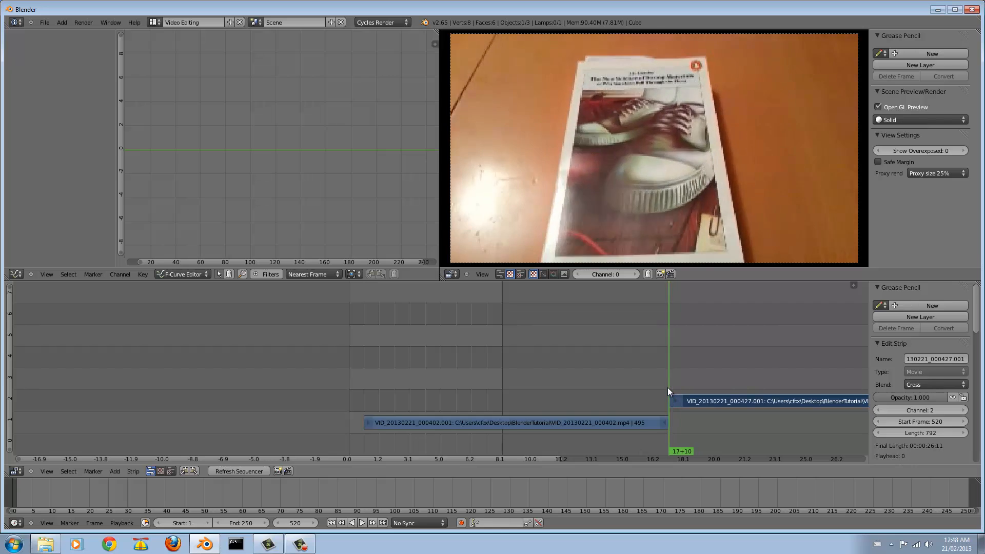
click(664, 391)
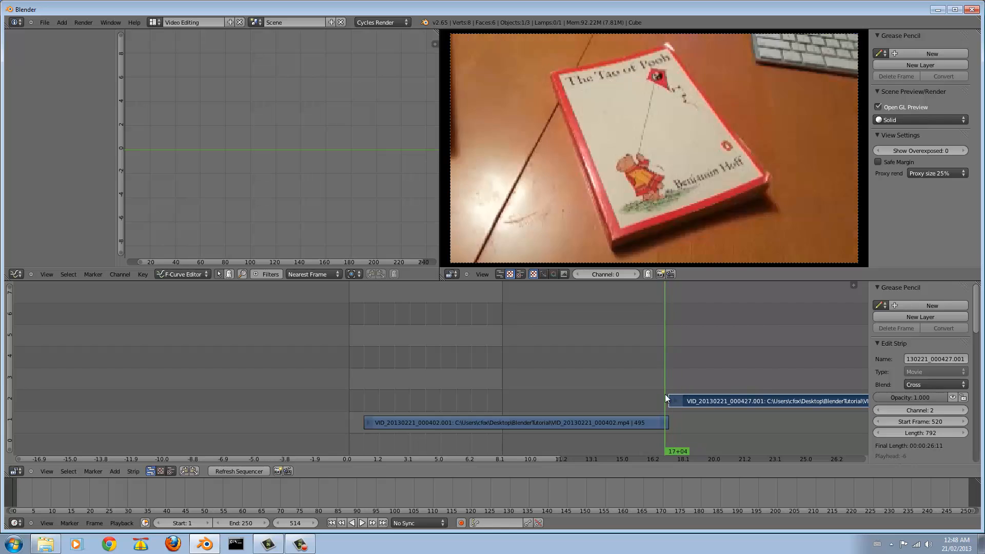
right_drag(722, 405, 585, 400)
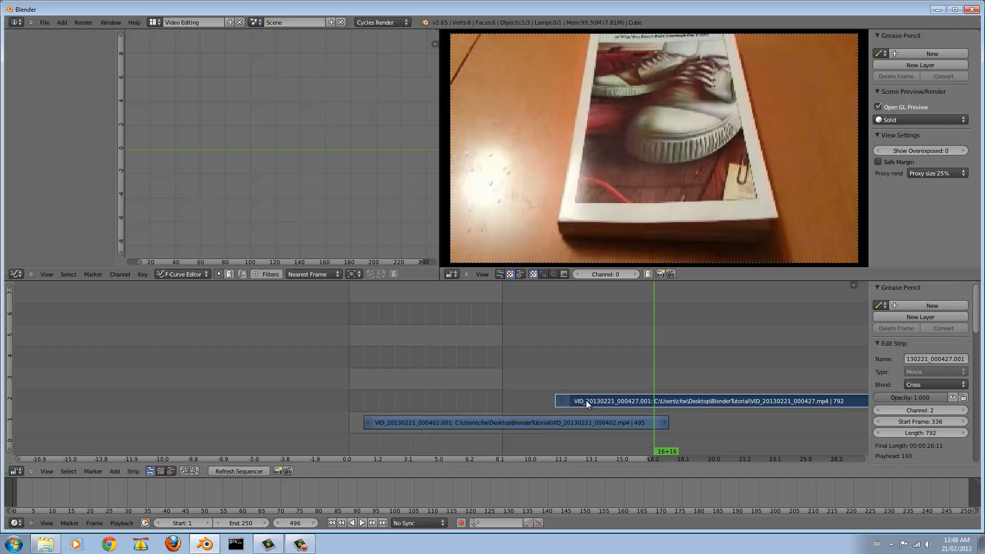
Browse the movie files as thumbnails and add VID_20130221_000503.mp4 with sound, placing its strips on channels 2 and 3 from frame -356.
click(114, 471)
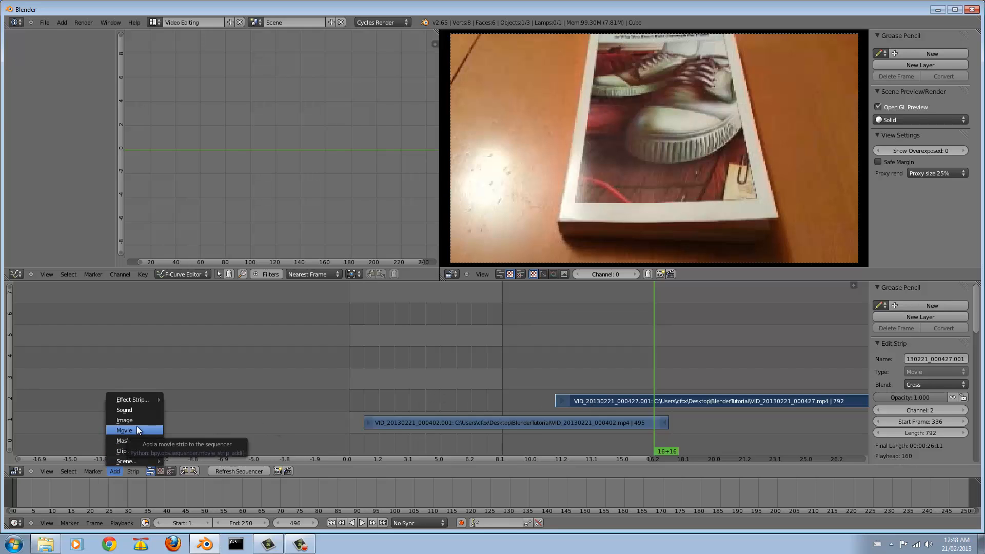
click(136, 428)
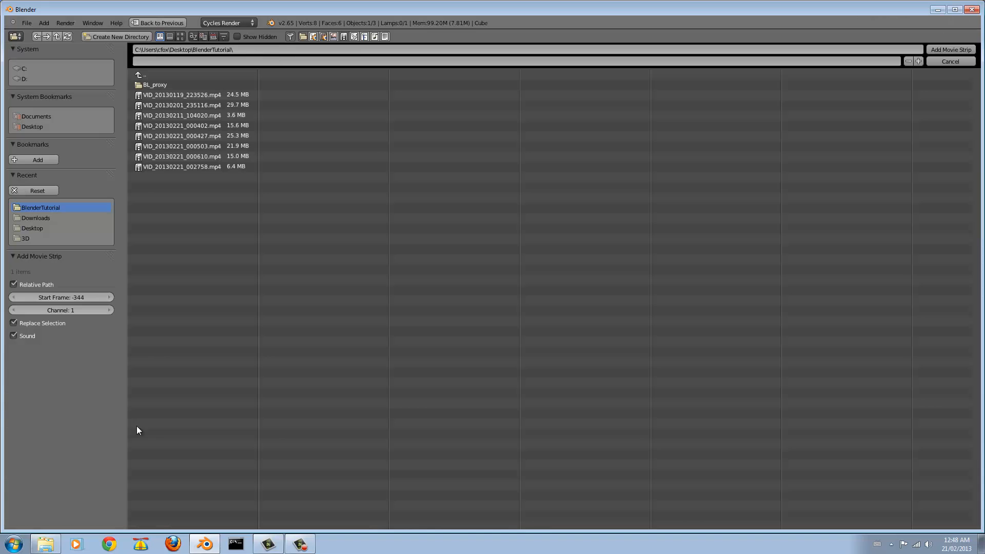
click(181, 37)
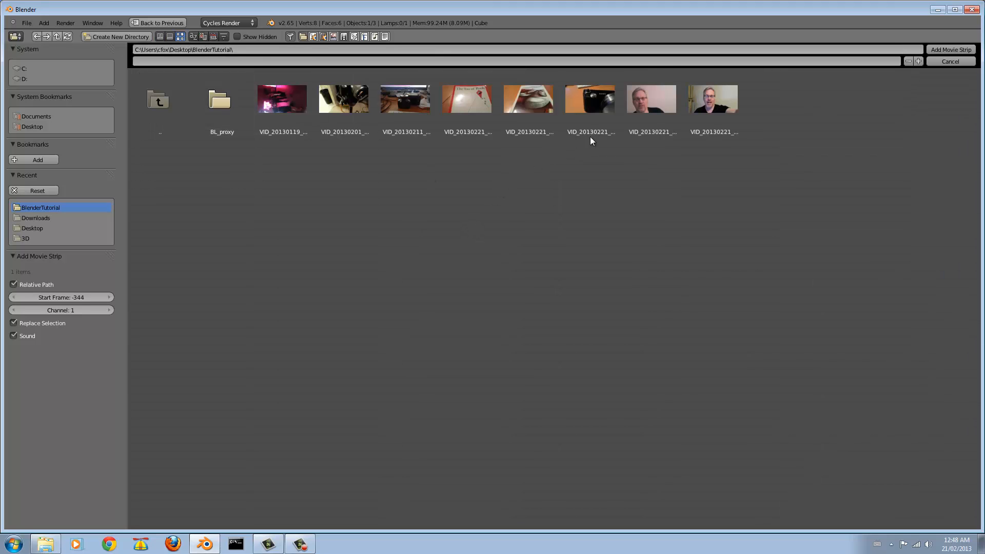
double_click(592, 106)
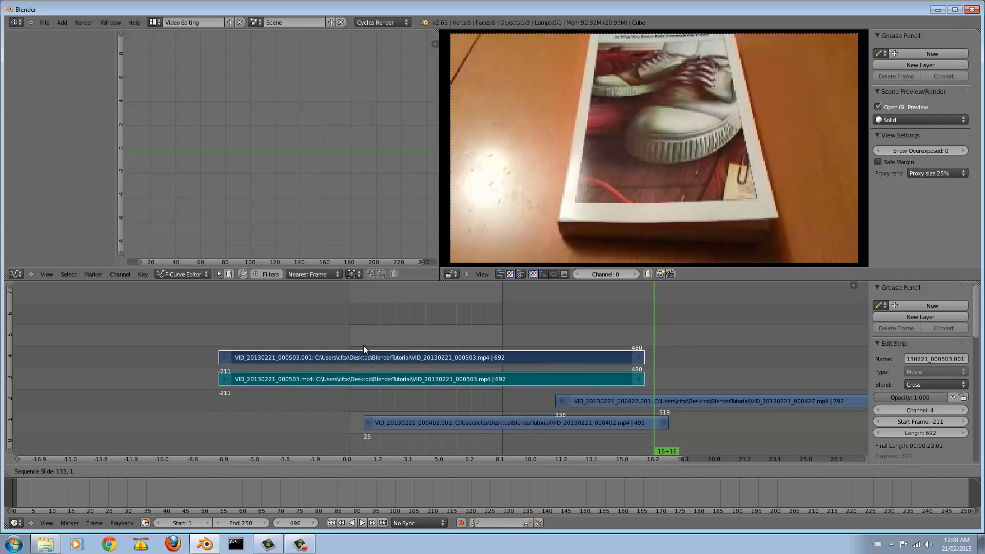
click(353, 369)
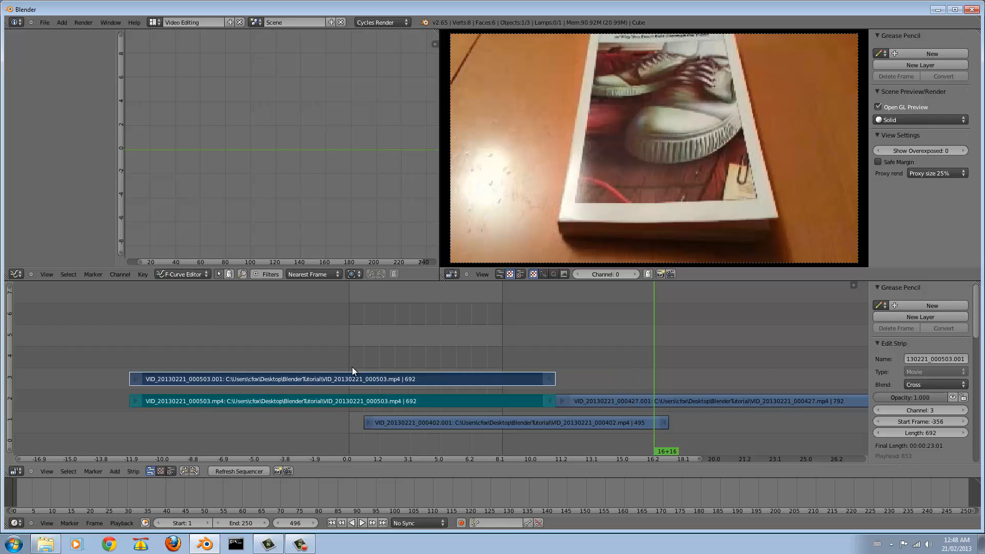
Move the VID_20130221_000503 video and sound strips up to channels 4 and 3, starting at frame -279.
key(g)
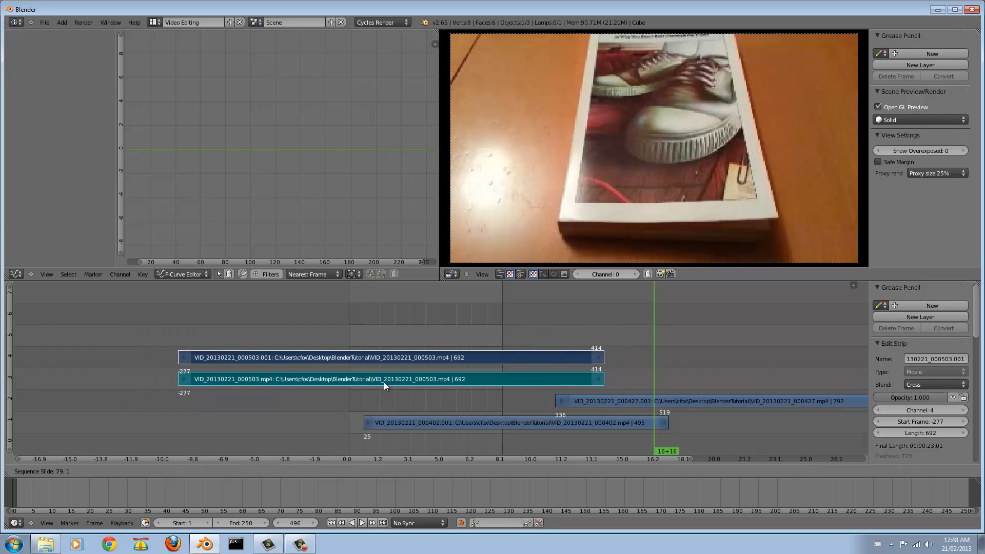
click(371, 377)
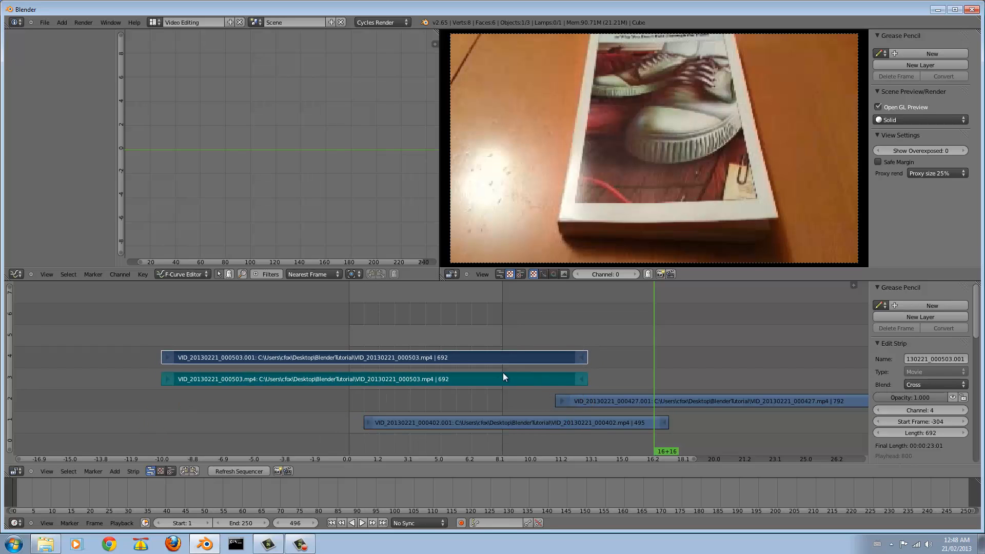
key(g)
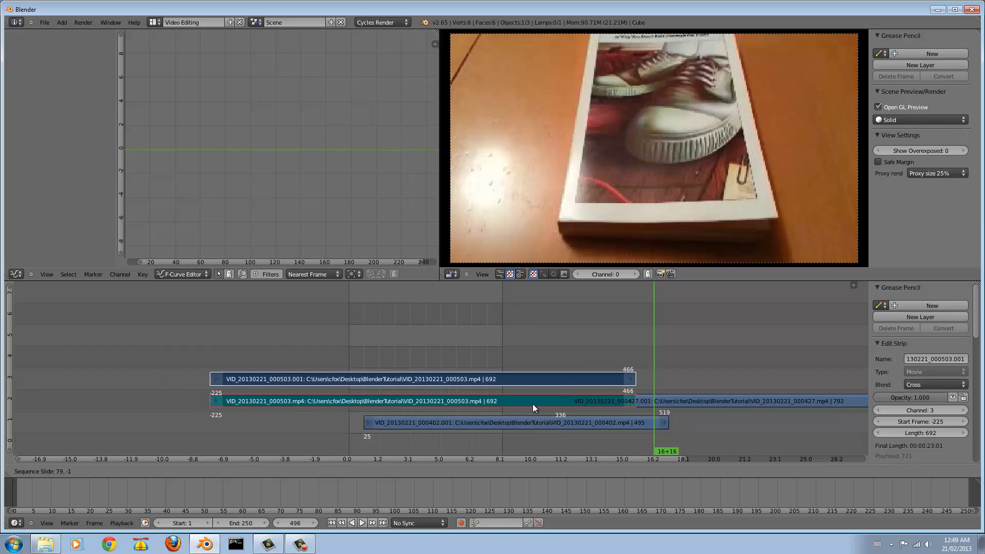
click(505, 391)
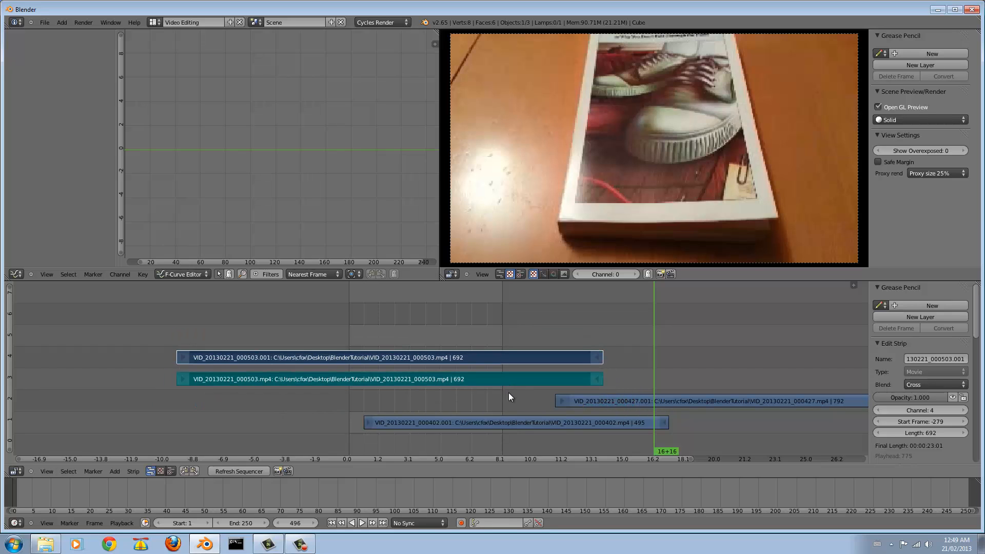
Move the playhead to frame 275, select the VID_20130221_000503 sound strip, and set the preview's proxy render size to No proxy, full render.
click(527, 341)
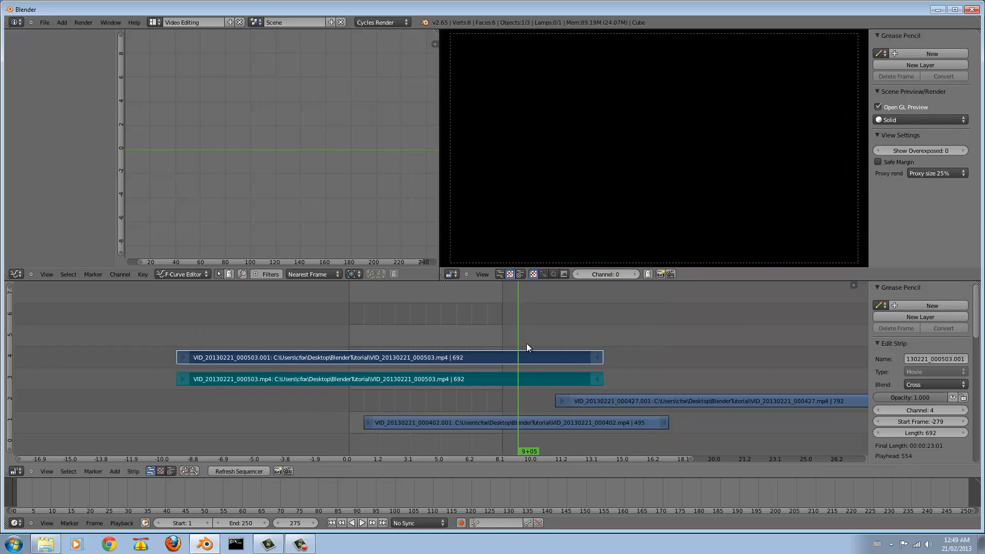
right_click(527, 378)
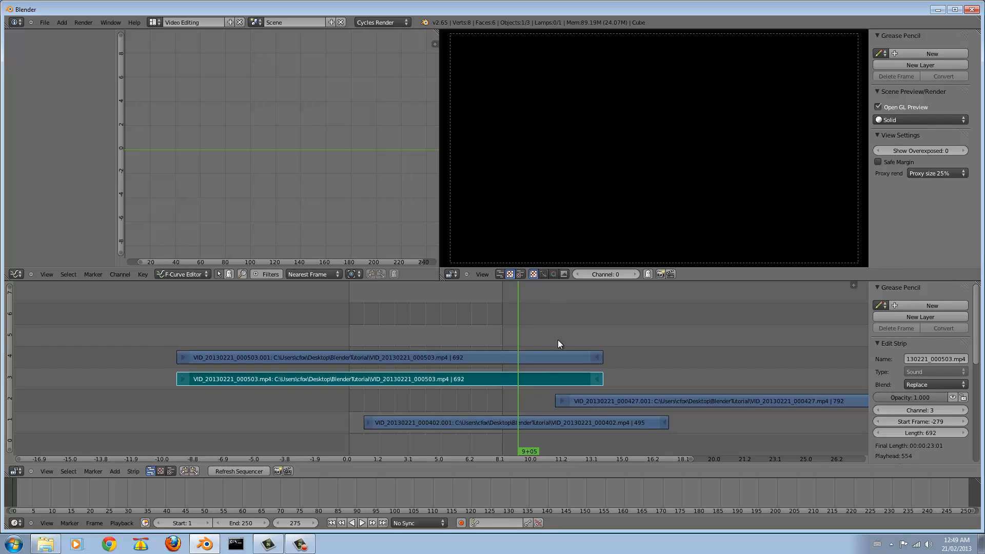
click(941, 173)
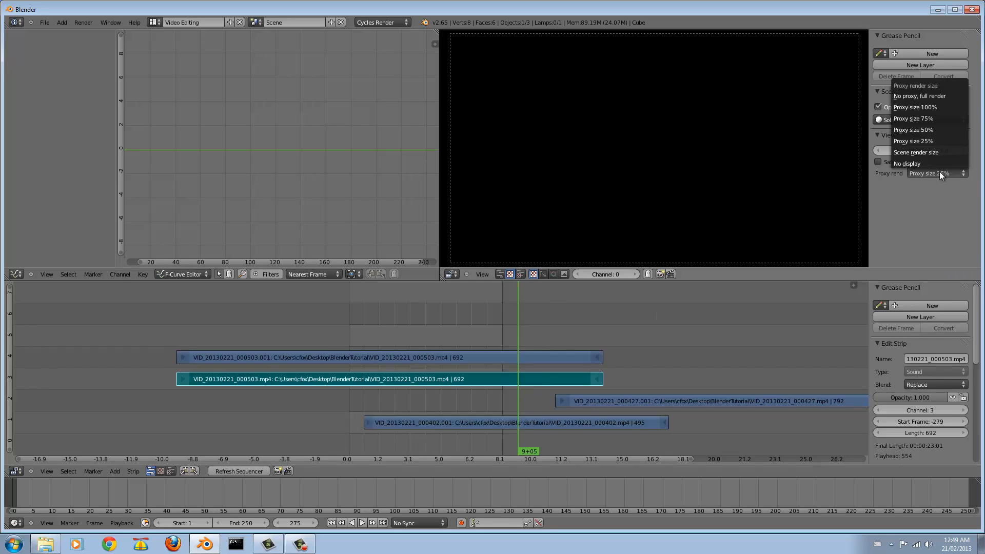
click(930, 96)
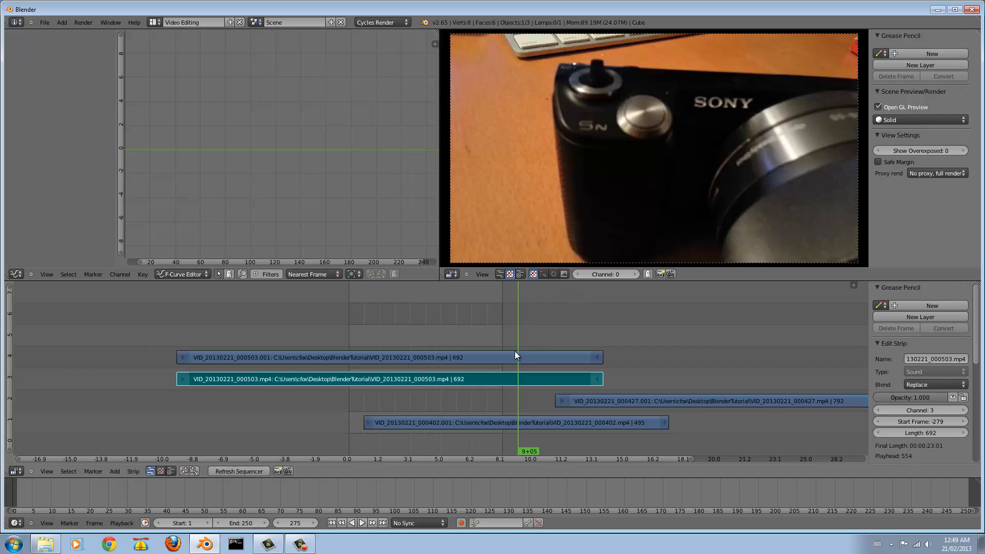
Scrub back to frame 165 and delete the VID_20130221_000503 sound strip from channel 3.
drag(515, 351, 512, 390)
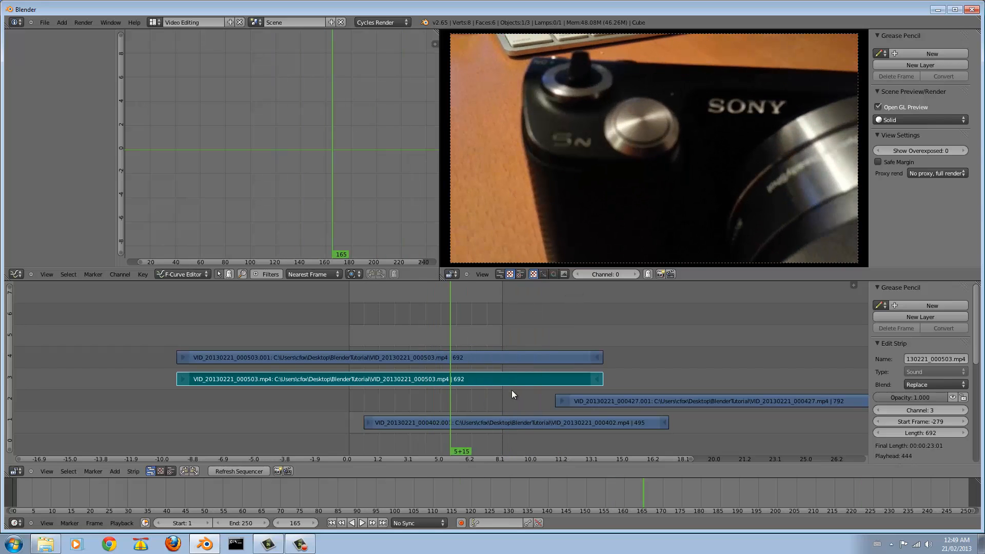
key(x)
click(488, 380)
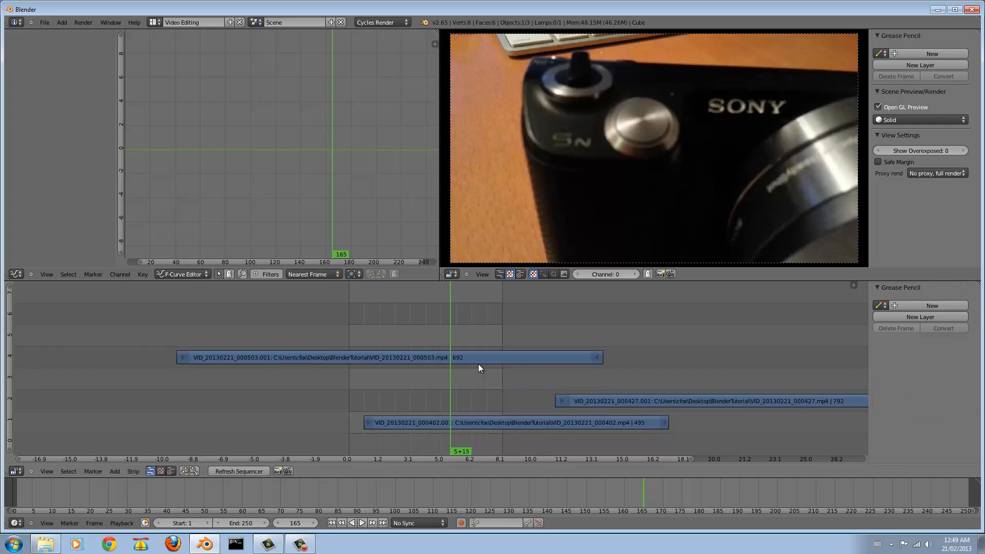
Enable Proxy / Timecode for the VID_20130221_000503 video strip at 25% and rebuild its proxy and timecode indices.
click(511, 355)
scroll(902, 364, down, 5)
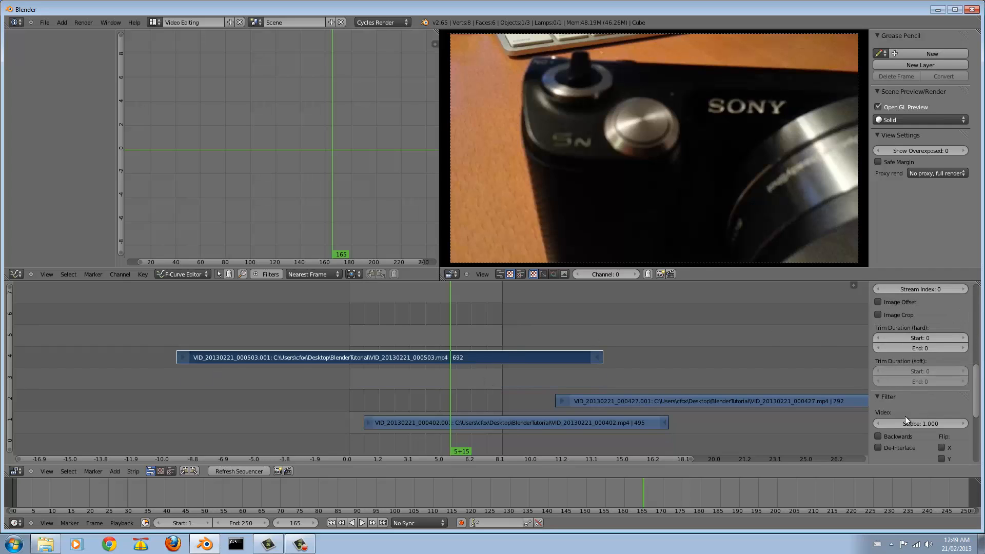
scroll(905, 413, down, 5)
click(885, 409)
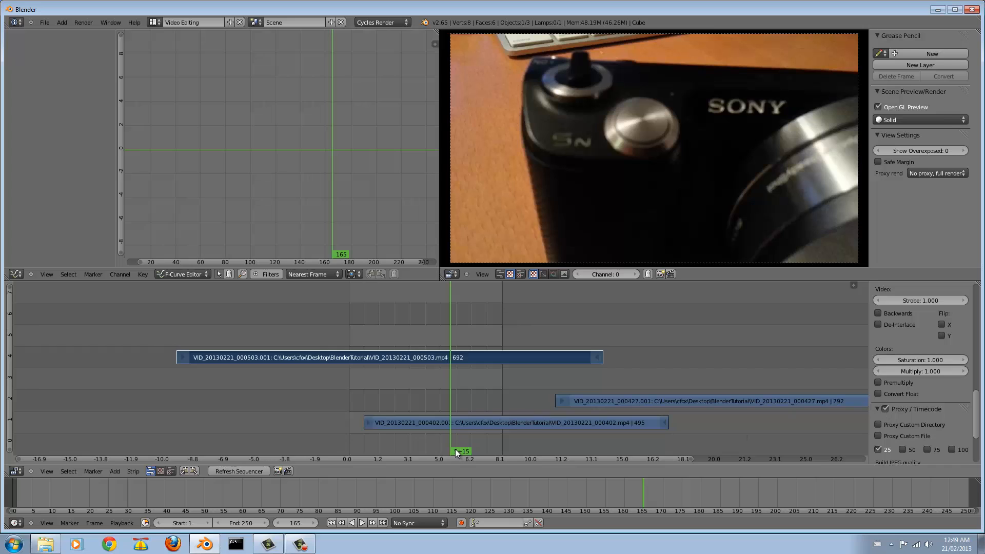
click(133, 471)
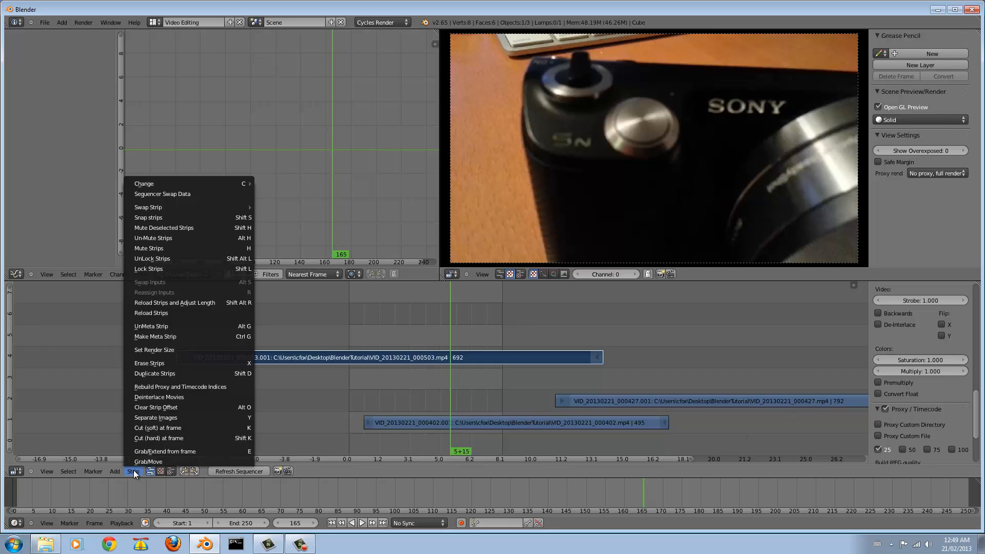
click(169, 389)
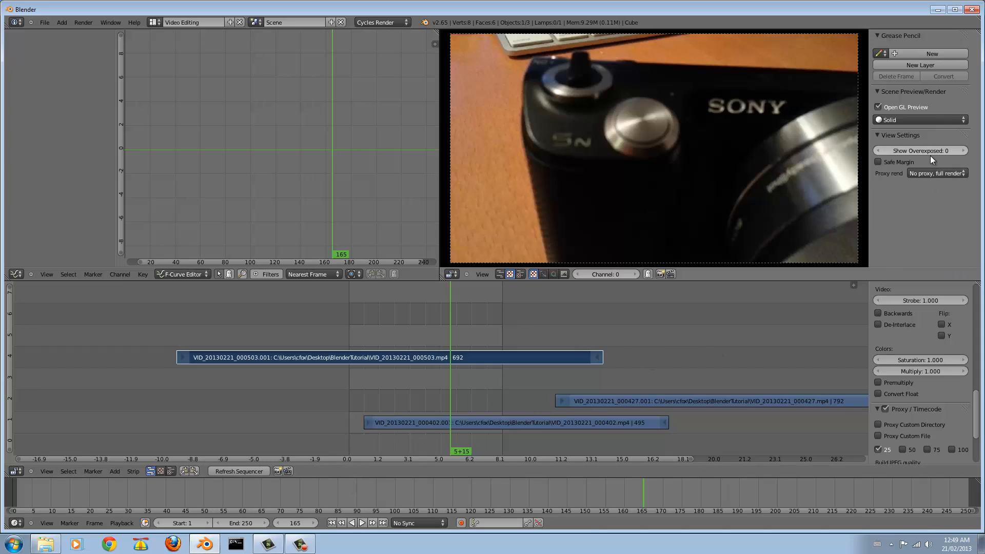
Compare the preview's close-up detail at frame 172 between Proxy size 25% and No proxy, full render.
click(933, 173)
click(934, 141)
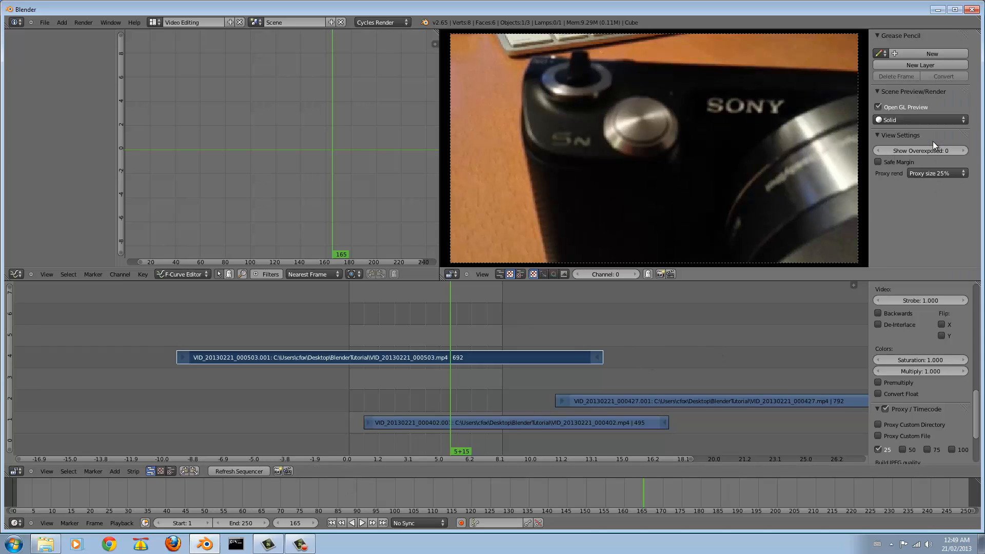
drag(443, 313, 455, 313)
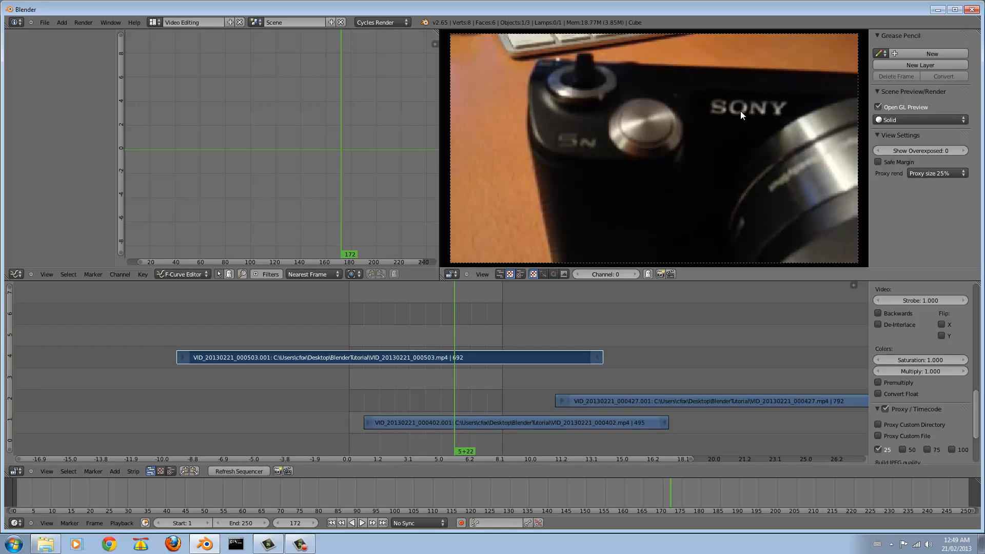
scroll(740, 111, up, 4)
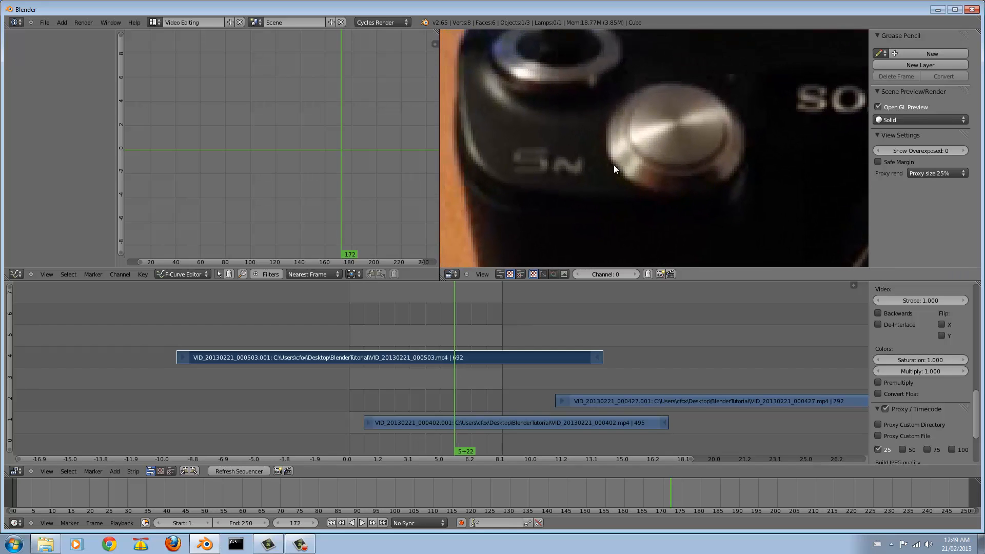
click(929, 172)
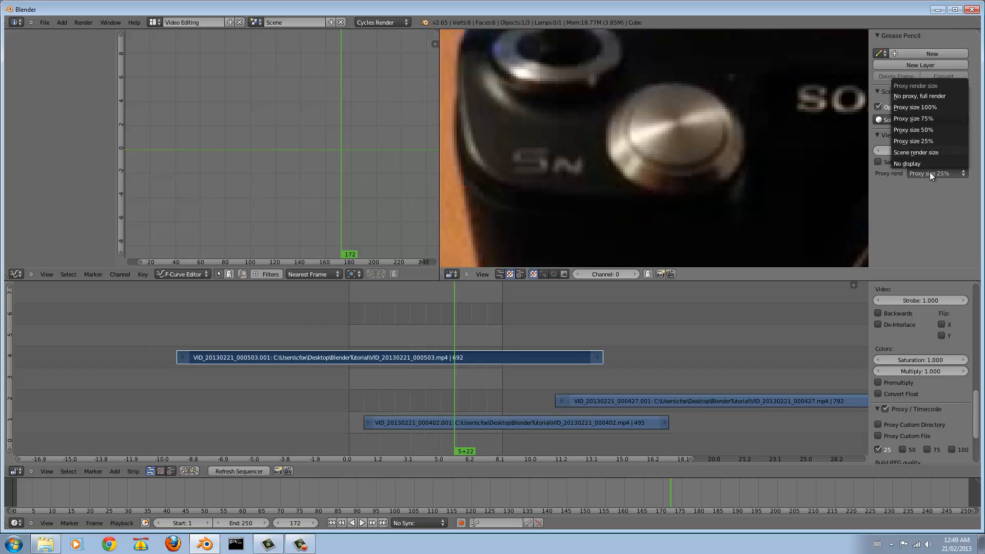
click(924, 98)
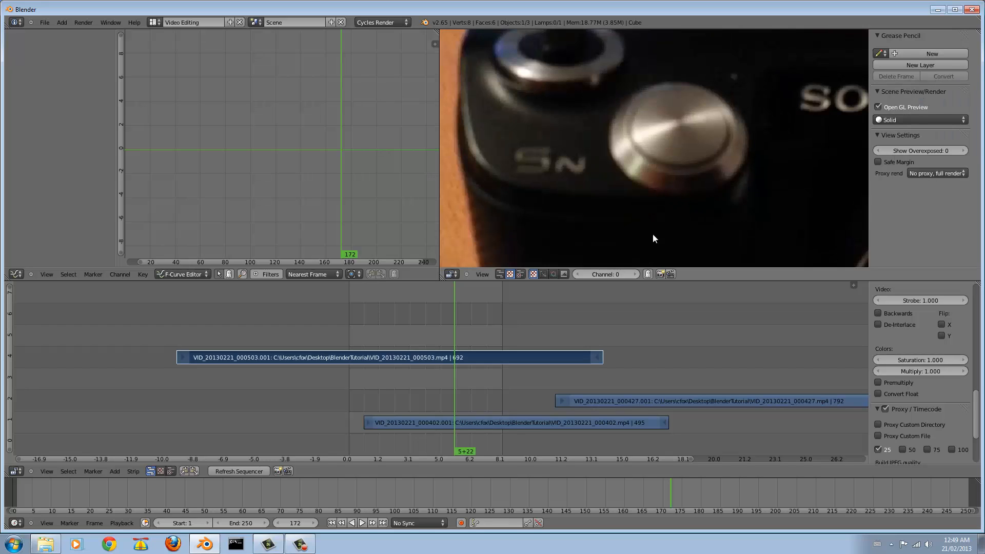
Compare full render and 25% proxy in the preview at frame 73, leaving the proxy render size at Proxy size 25%.
click(490, 330)
drag(491, 330, 393, 322)
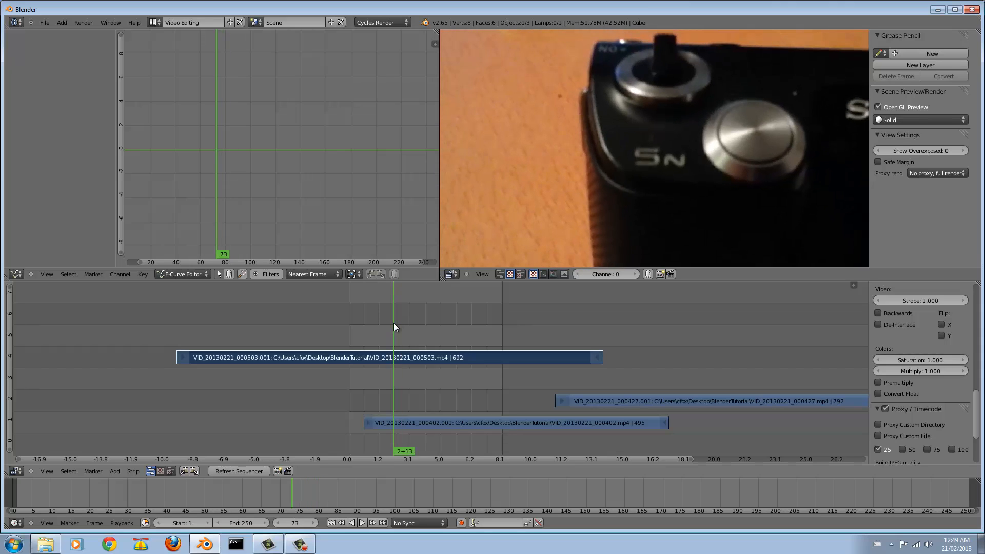
click(916, 173)
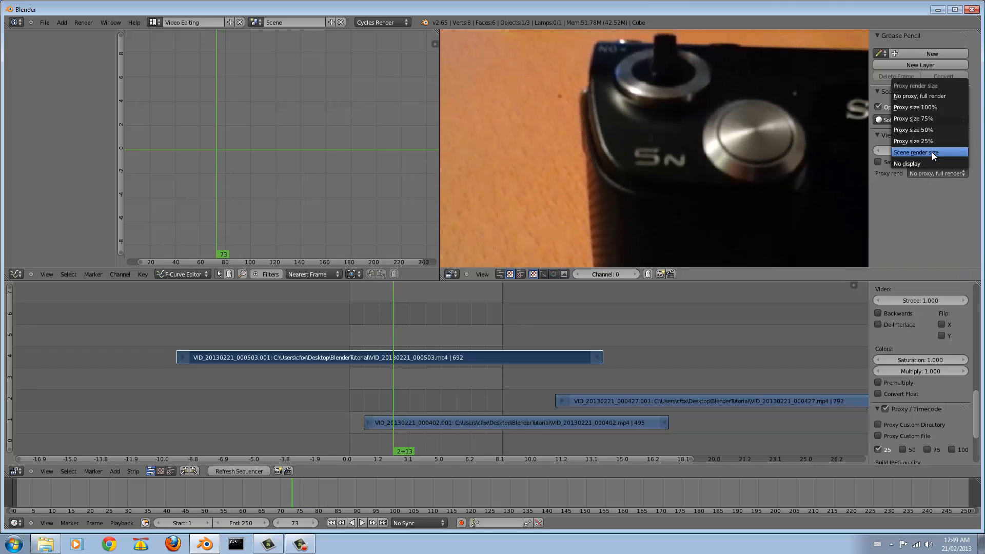
click(931, 140)
click(932, 172)
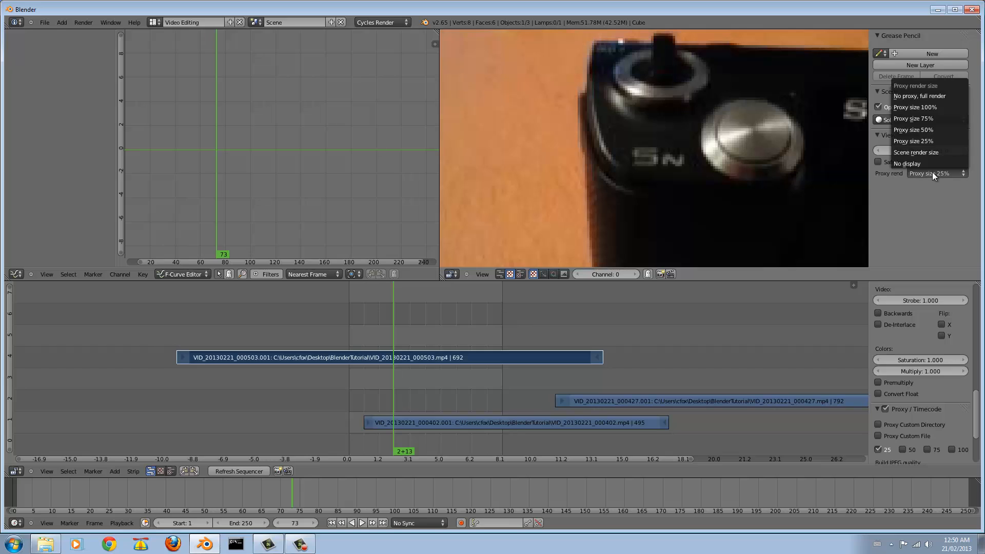
click(938, 97)
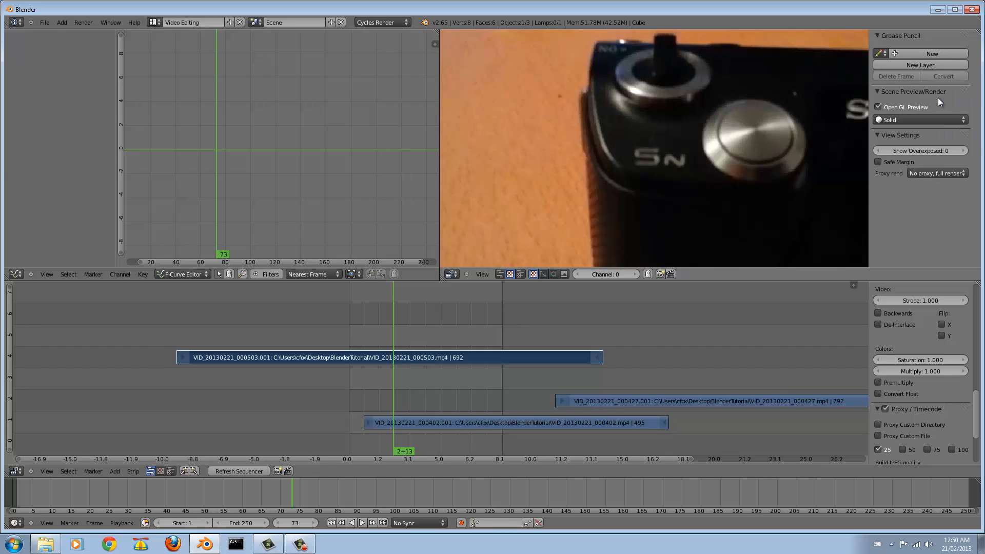
click(939, 171)
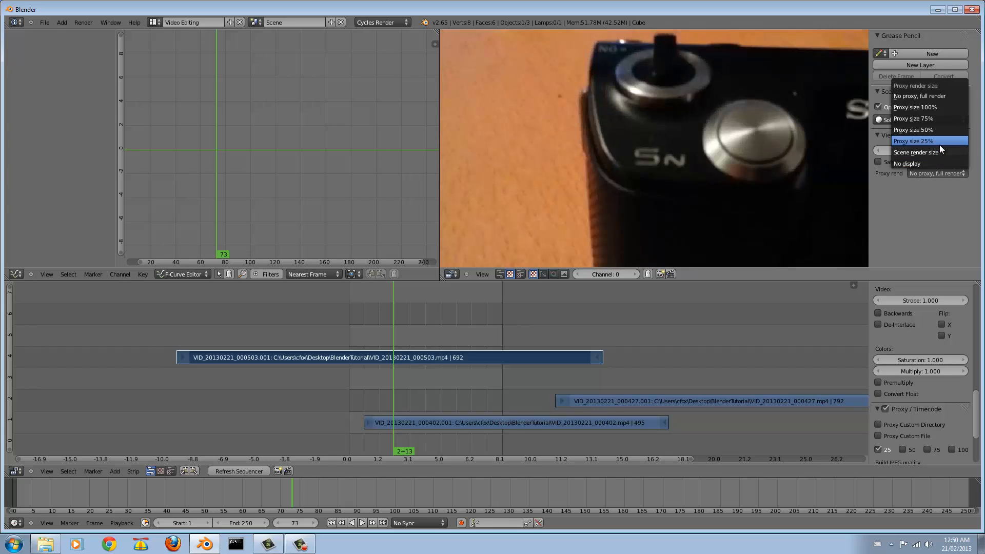
click(939, 143)
Move the VID_20130221_000503 strip to a later start on channel 3 and scrub the playhead to frame 172.
drag(391, 310, 367, 328)
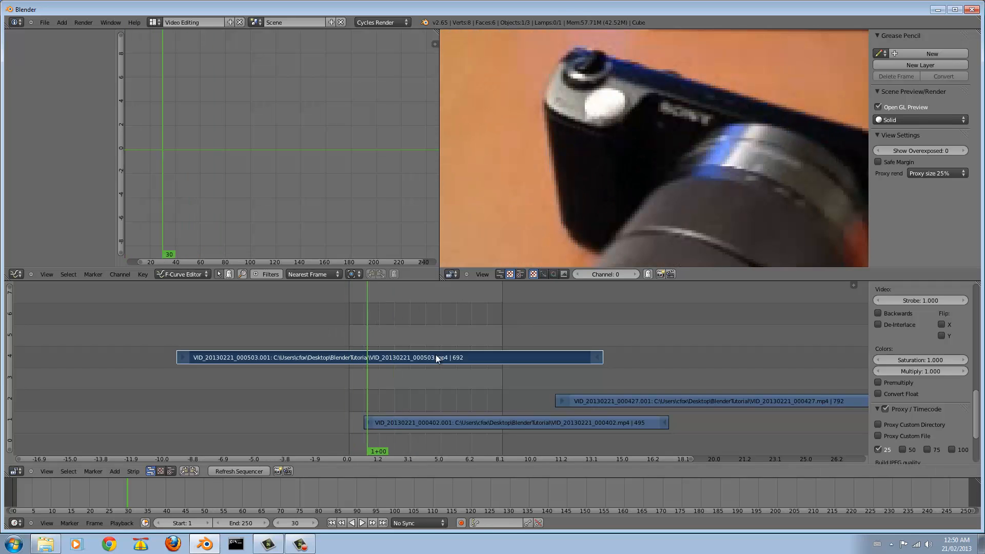
right_drag(437, 357, 716, 367)
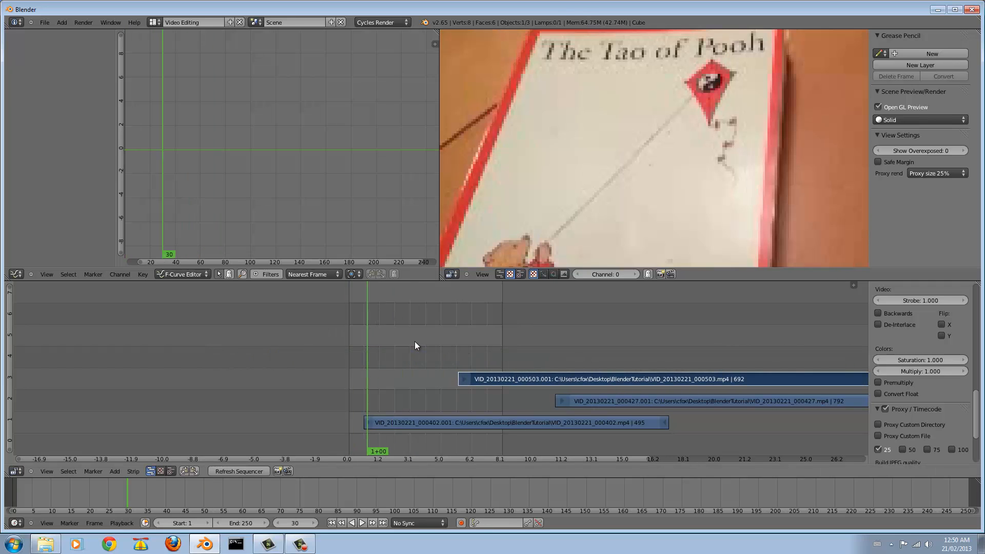
mouse_move(426, 341)
mouse_down()
mouse_move(638, 346)
mouse_move(420, 351)
mouse_up()
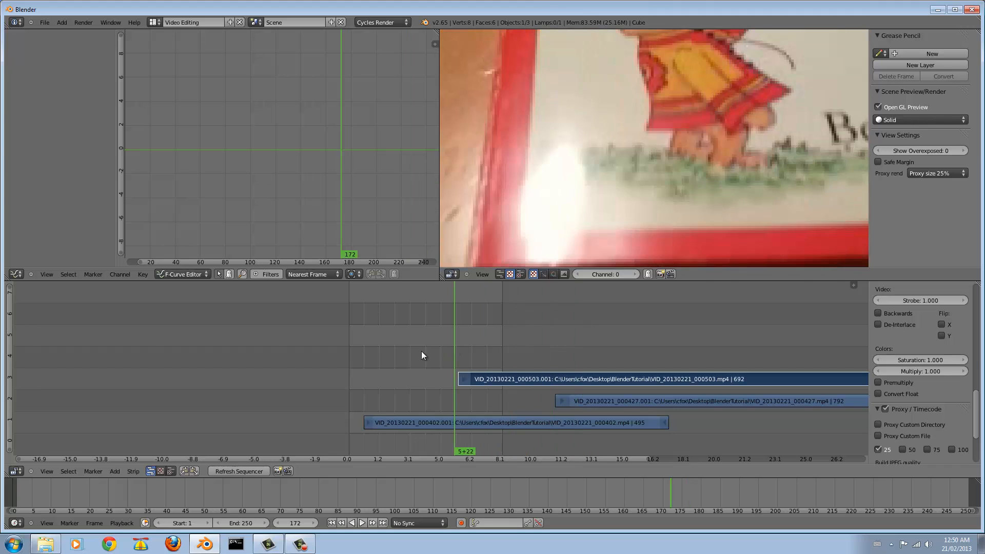
Add the movie VID_20130221_002758.mp4 with its sound and place the strips on channels 4 and 5, starting at frame 86.
click(116, 471)
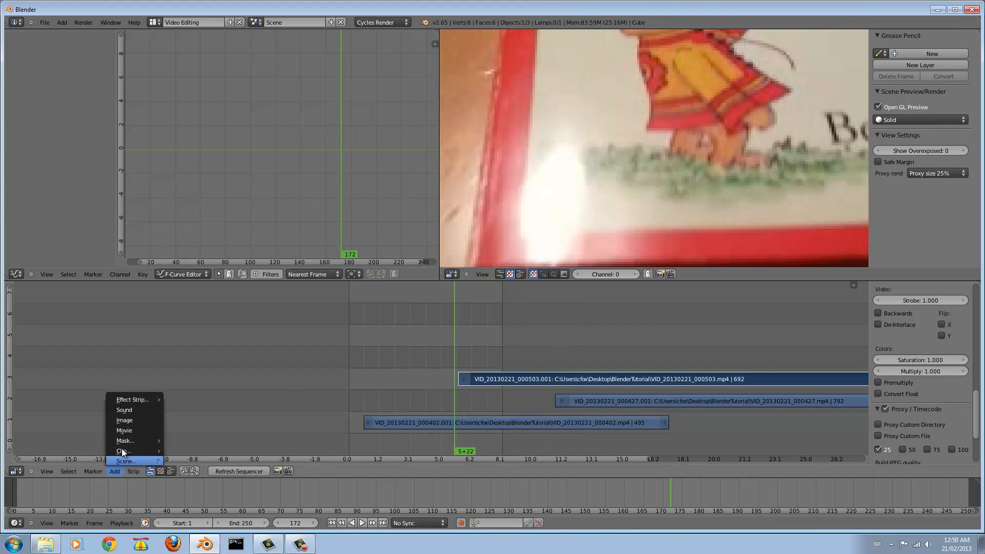
click(129, 431)
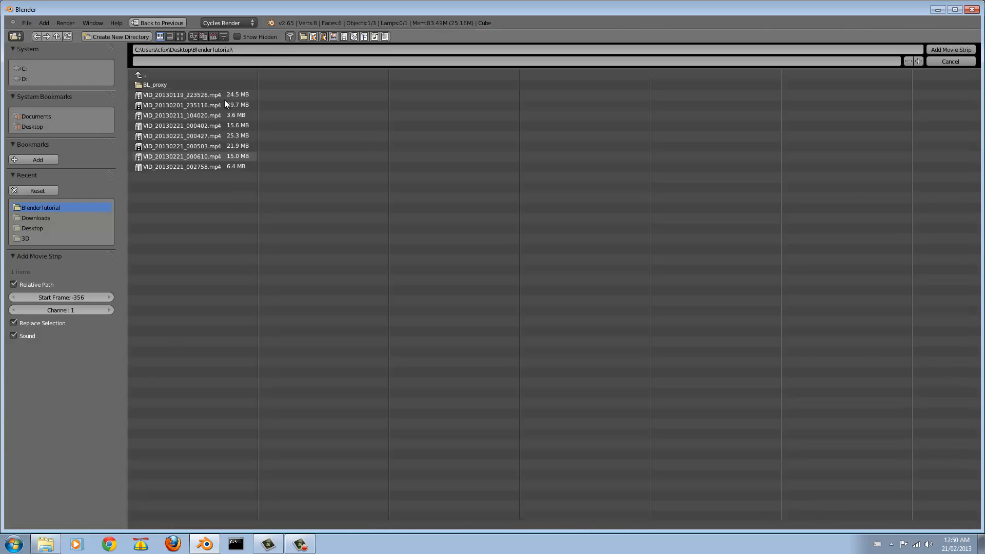
click(180, 37)
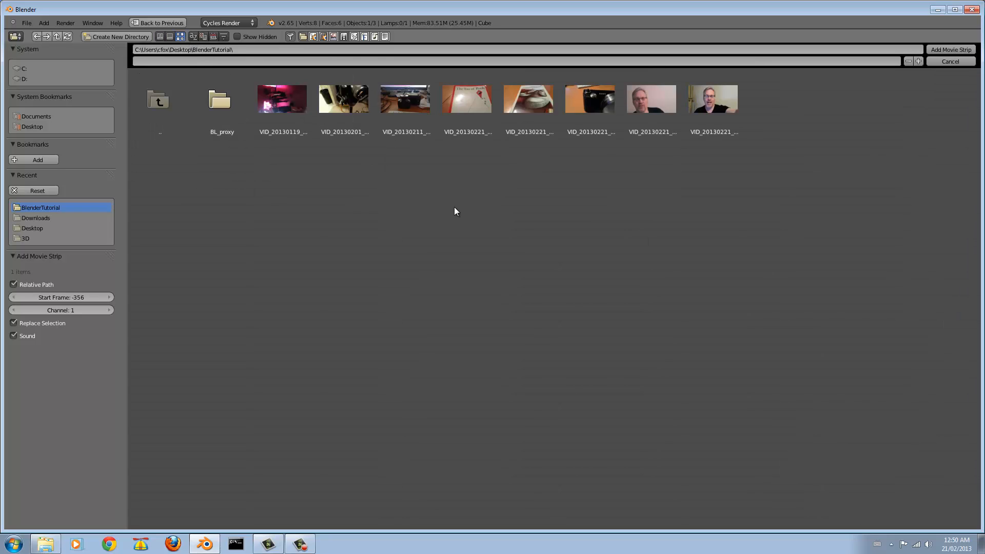
double_click(720, 102)
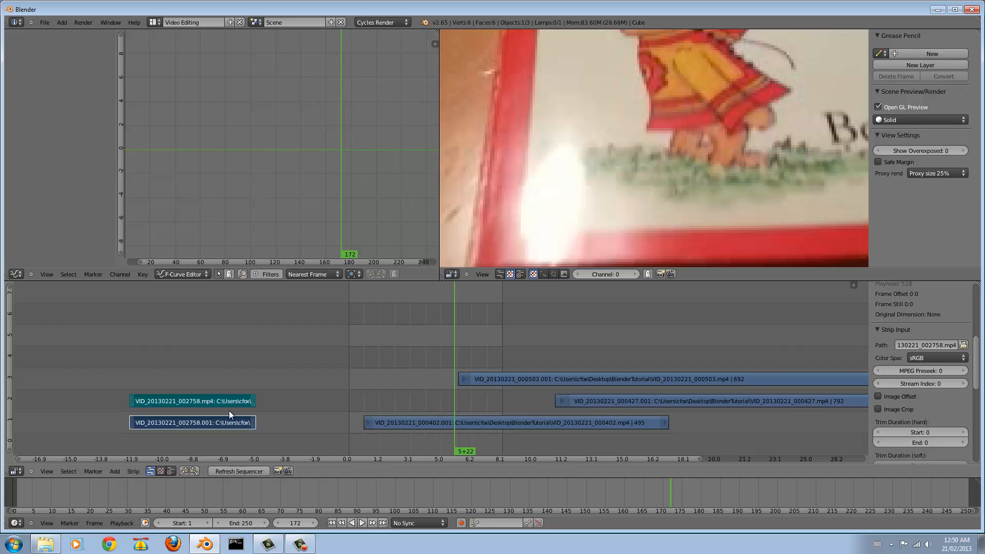
key(g)
click(500, 348)
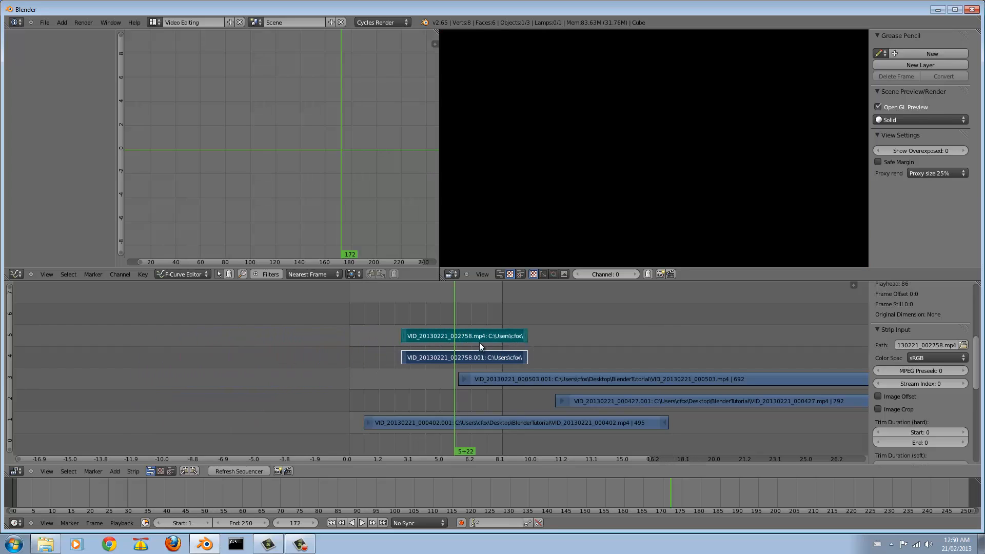
Enable a 25% proxy for the VID_20130221_002758 video strip, rebuild its proxy and timecode indices, and fit the whole frame in the preview.
right_click(484, 336)
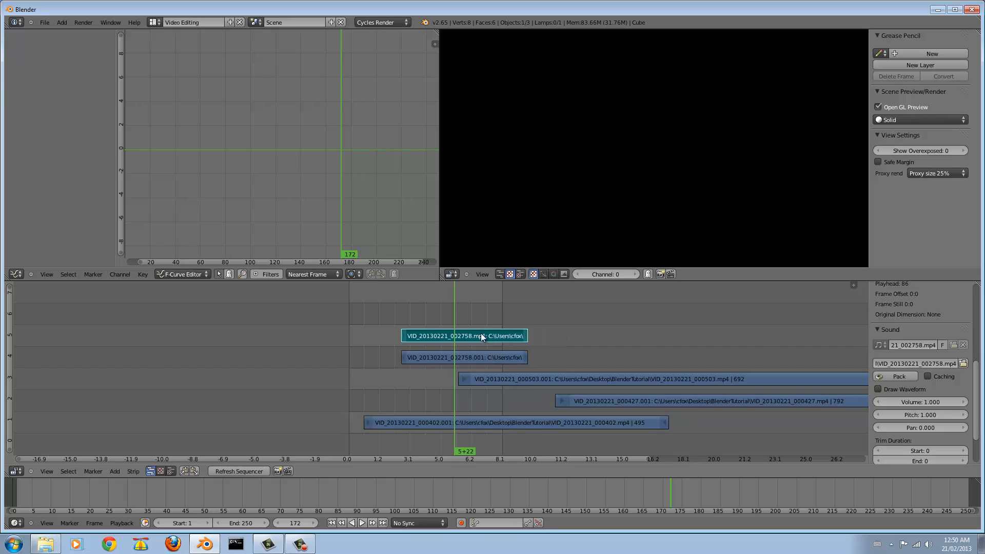
right_click(482, 357)
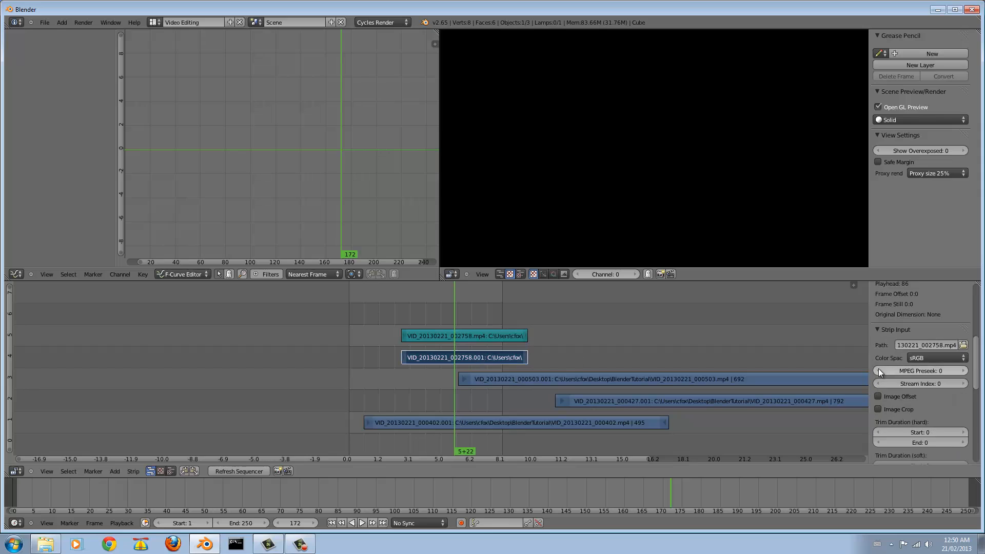
scroll(903, 398, down, 5)
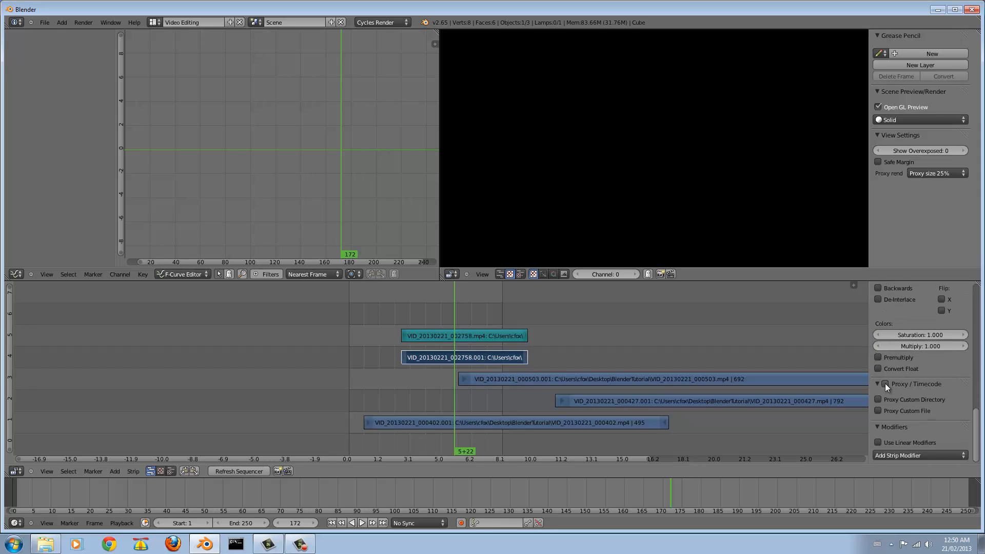
click(884, 384)
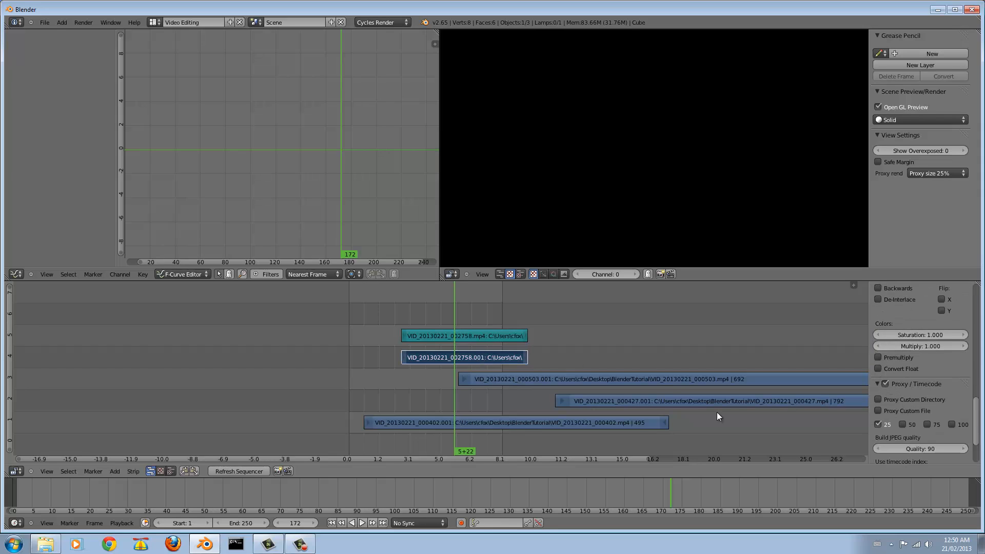
click(134, 471)
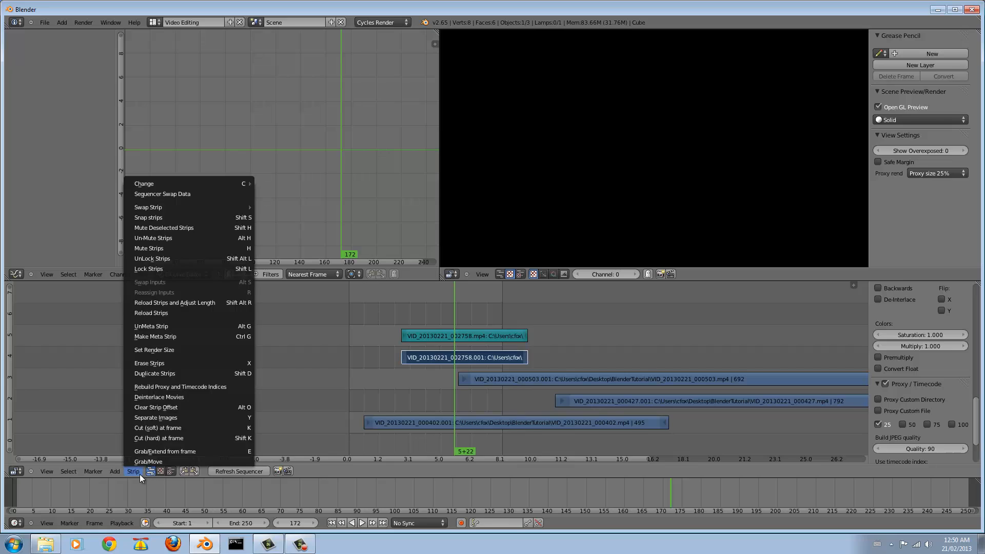
click(186, 387)
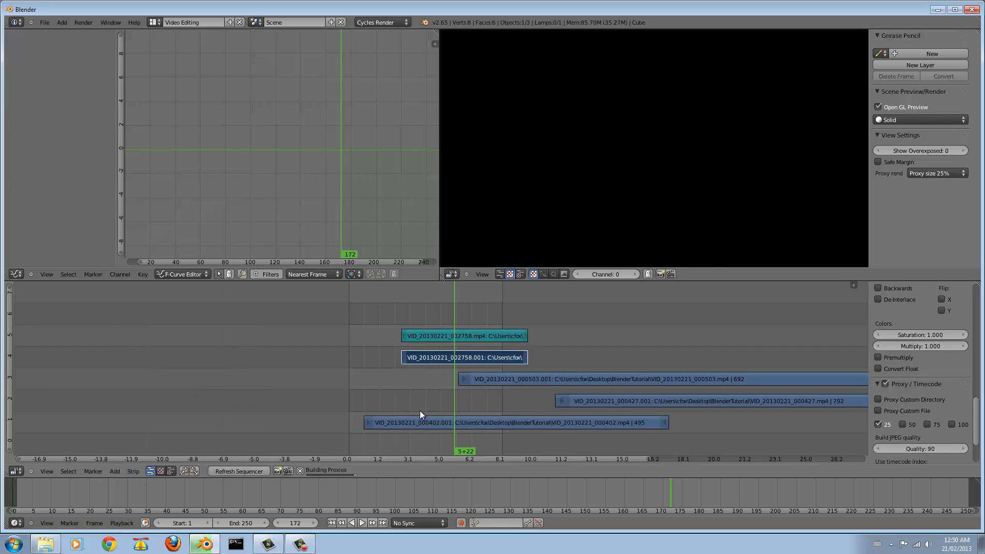
scroll(595, 223, down, 5)
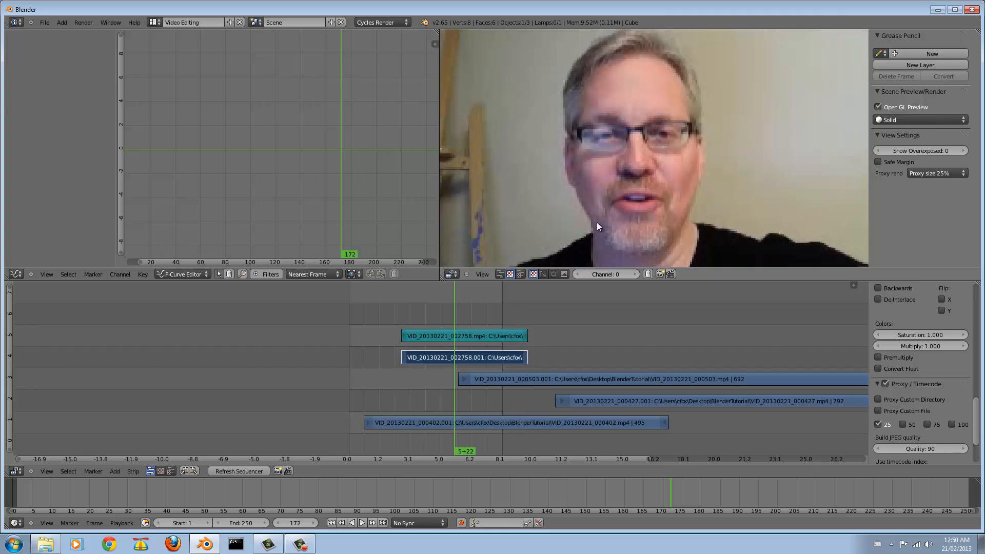
key(Home)
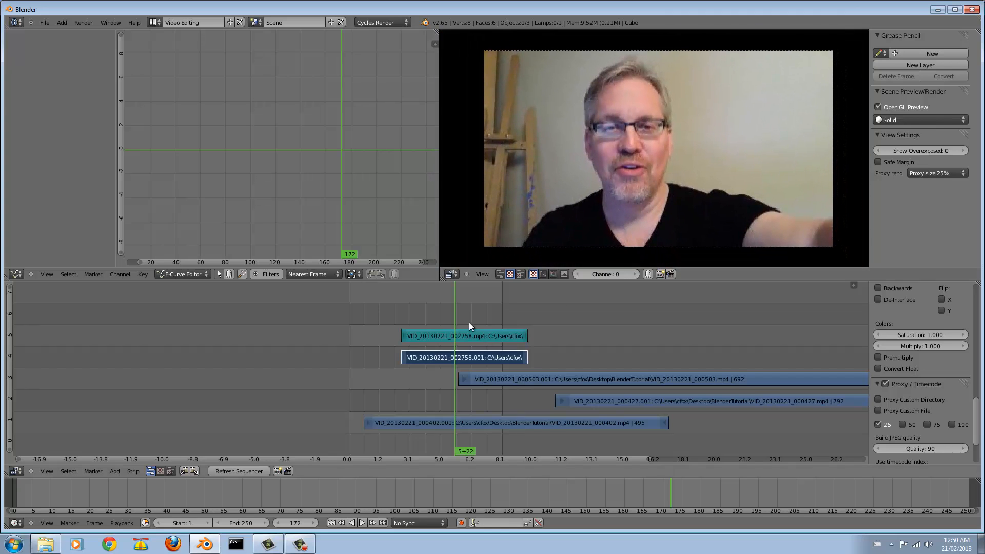
Shift the VID_20130221_000402 strip to start at frame 298 and the VID_20130221_000503 strip to start at frame 365.
drag(468, 323, 388, 335)
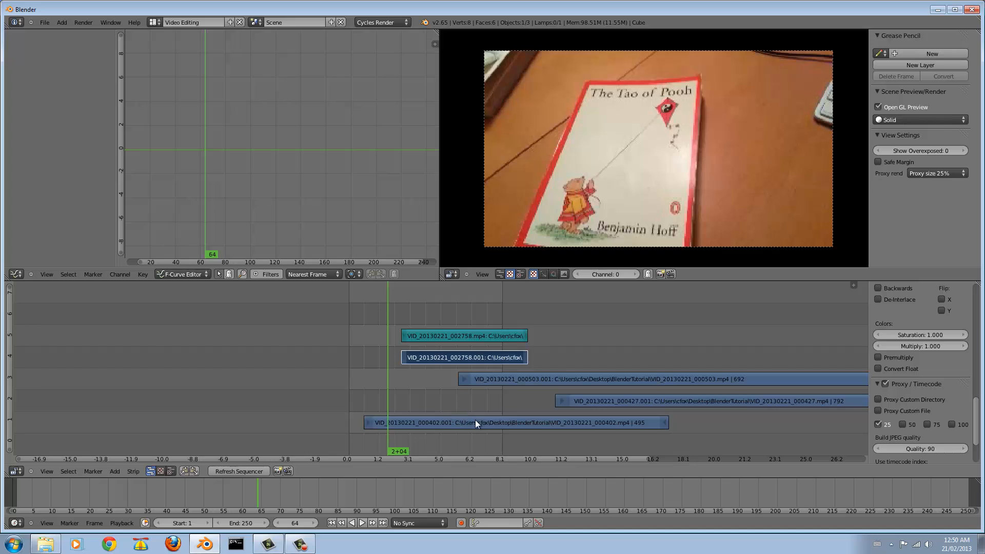
right_drag(465, 422, 635, 430)
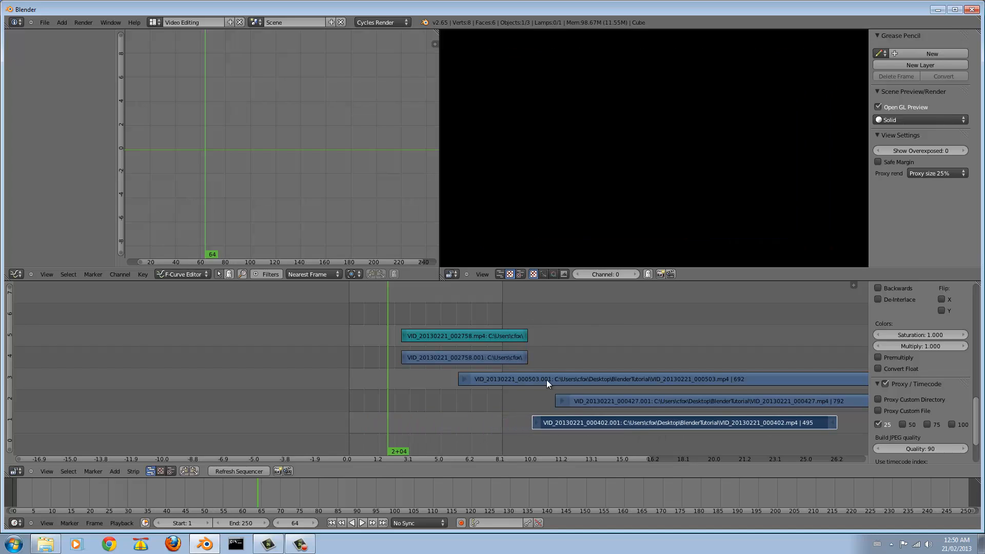
right_click(546, 380)
right_drag(516, 378, 632, 379)
Select the VID_20130221_002758 video and audio strips in turn and scrub the playhead to frame 182.
right_click(472, 356)
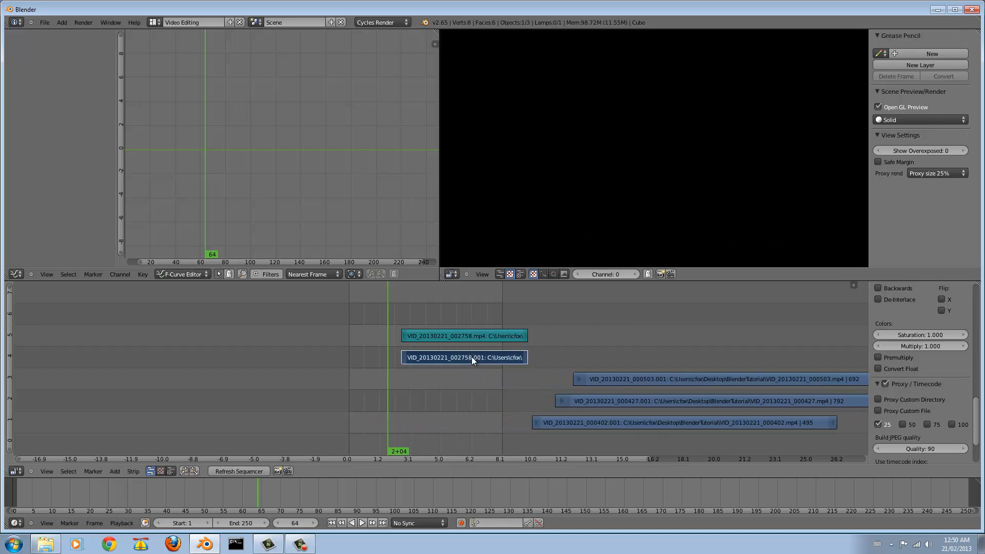
right_click(473, 336)
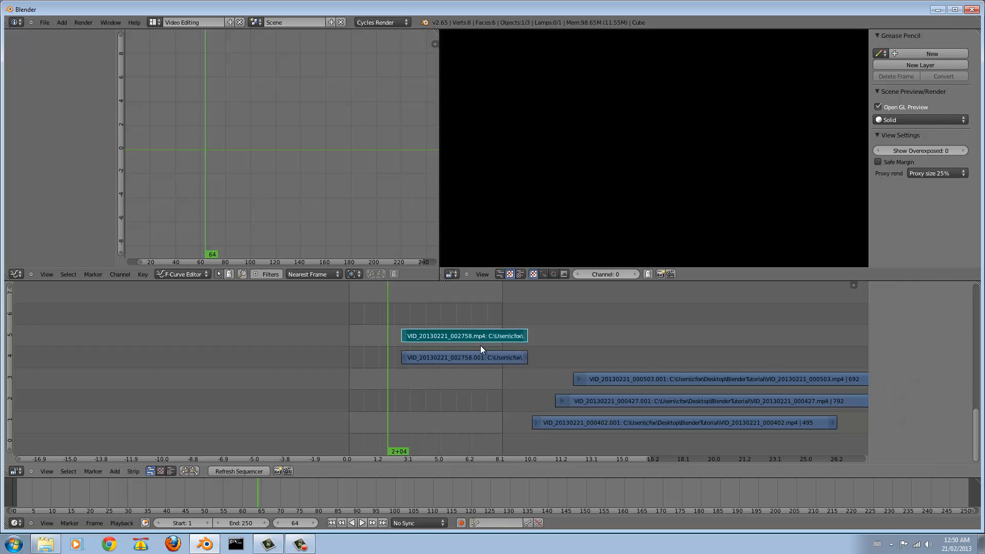
right_click(480, 359)
right_click(451, 341)
drag(399, 314, 465, 319)
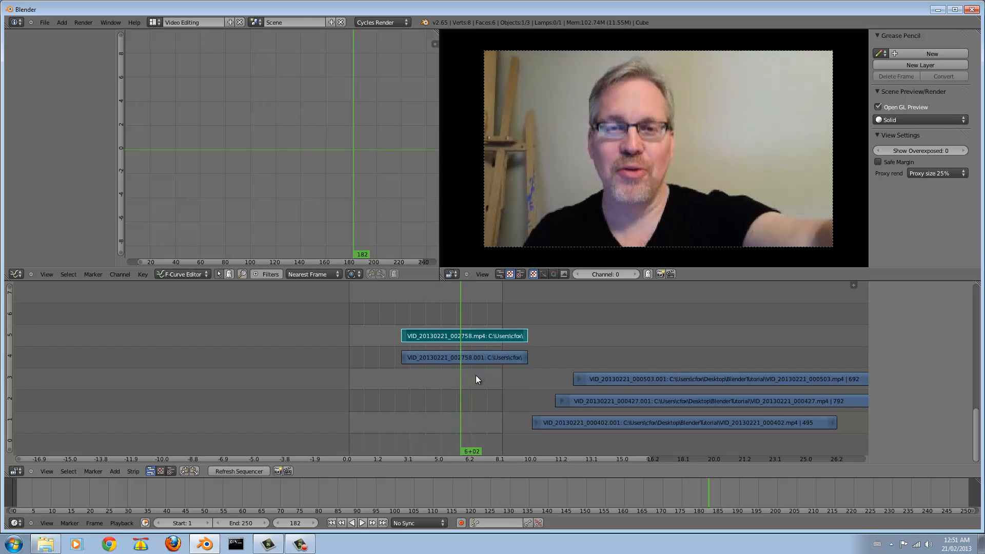
Try sliding the VID_20130221_002758 video strip earlier without its audio strip, and undo the move.
right_click(475, 361)
key(g)
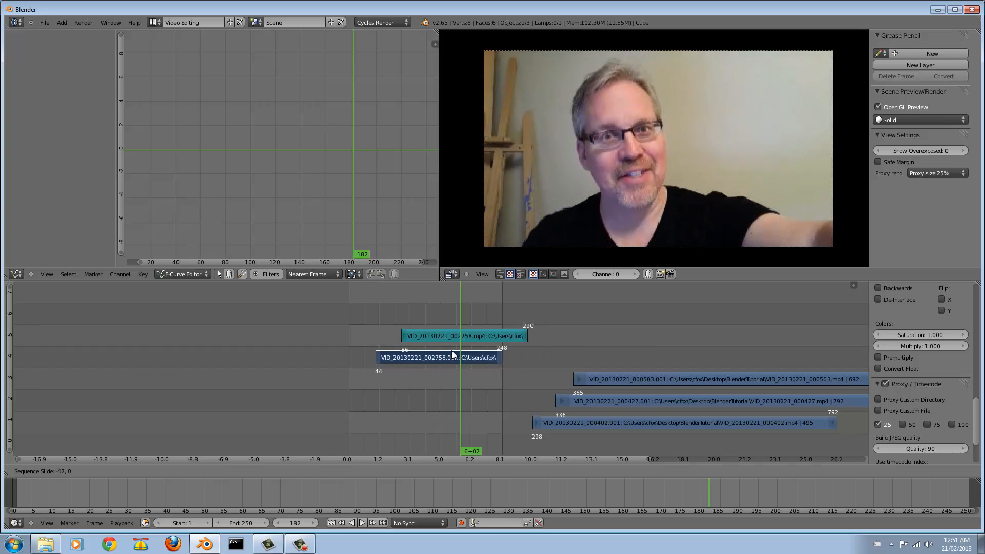
right_click(488, 357)
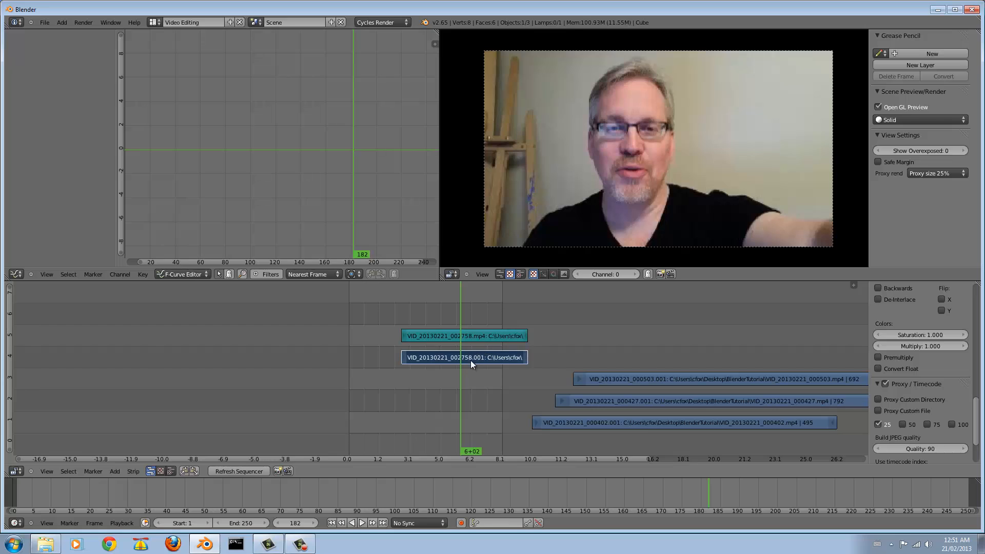
key(g)
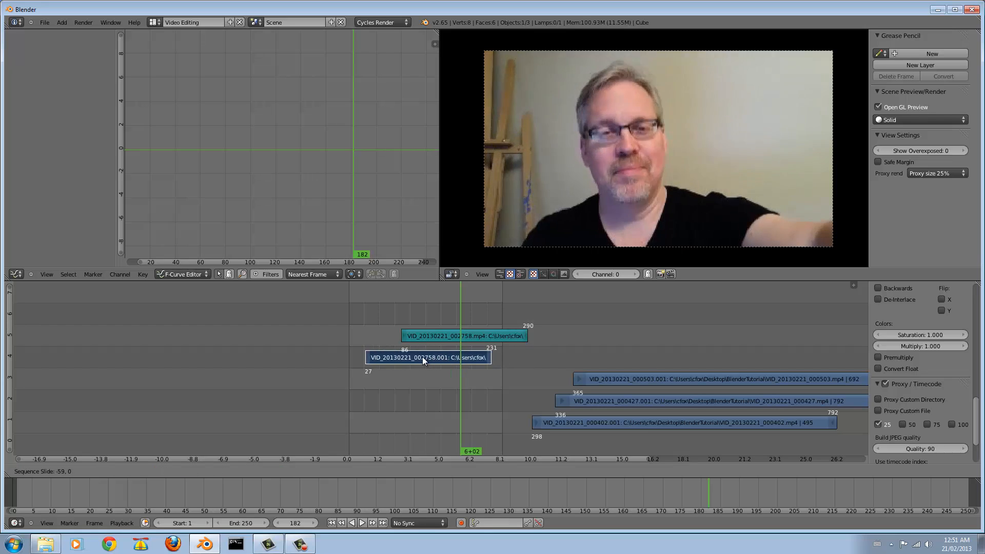
right_click(401, 359)
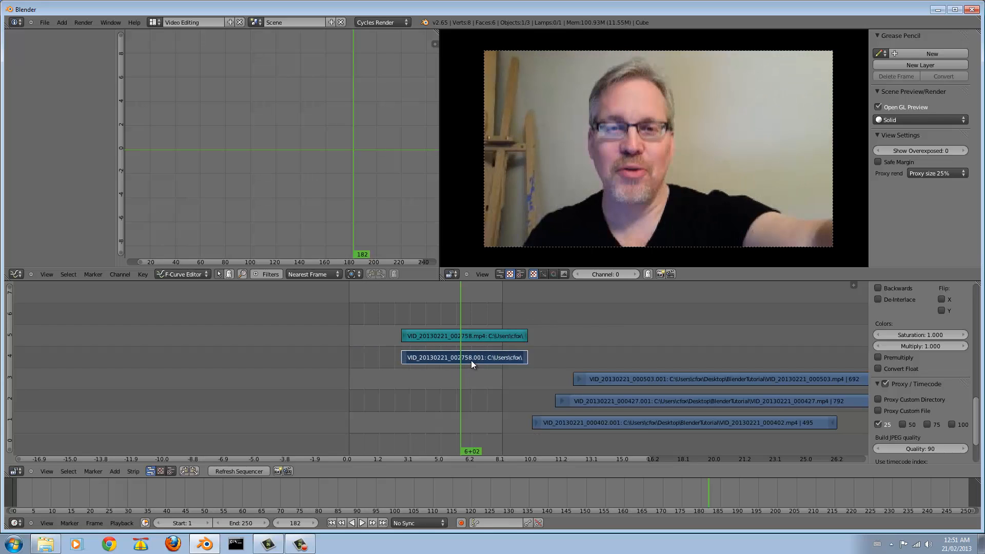
key(g)
click(423, 358)
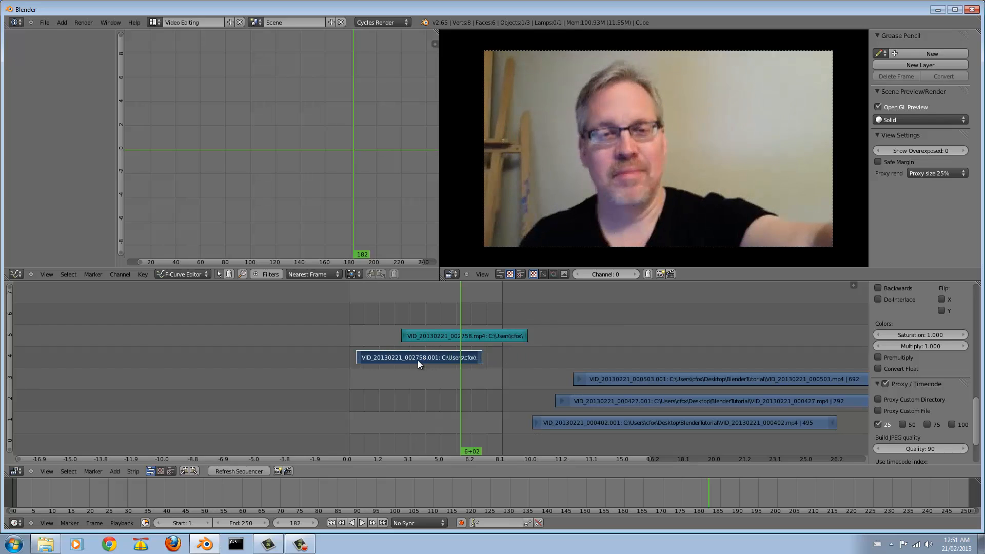
key(ctrl+z)
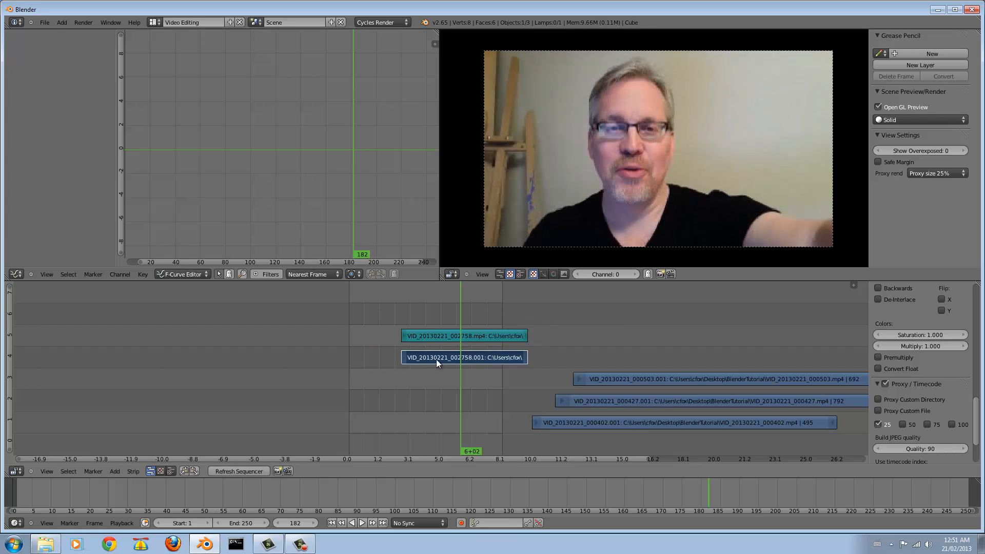
Select the VID_20130221_002758 audio and video strips together and slide both slightly earlier on their channels.
right_click(458, 340)
right_click(463, 357)
right_click(461, 338)
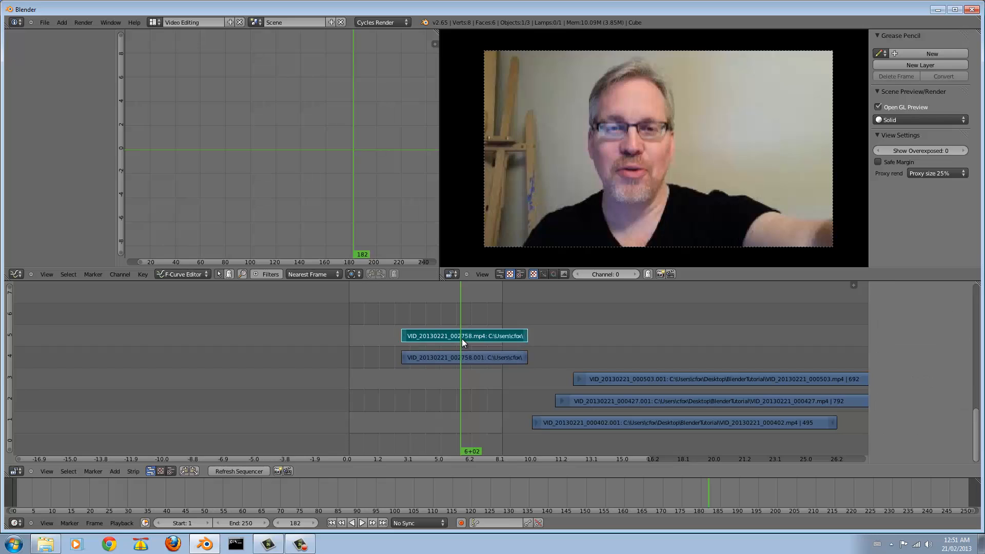
right_click(481, 362)
key(g)
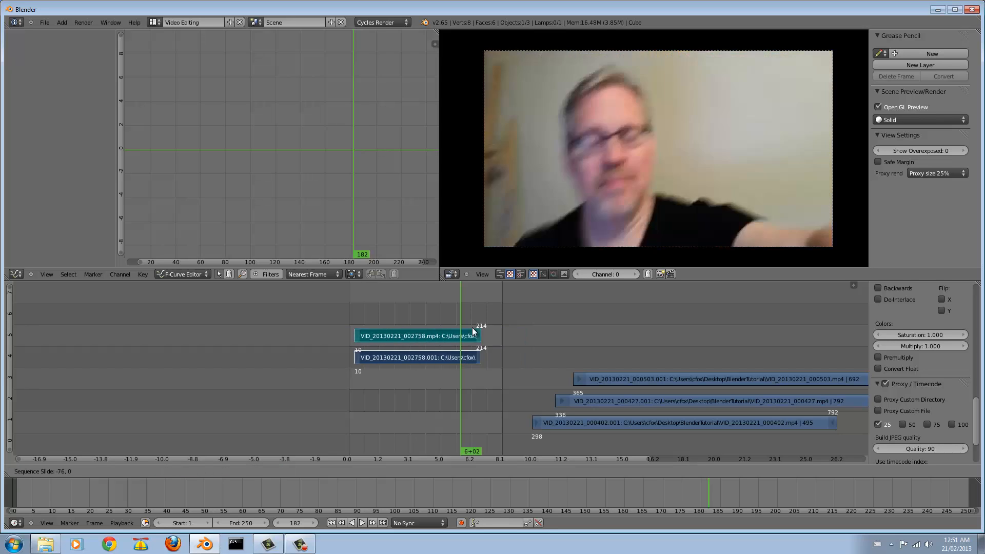
click(463, 328)
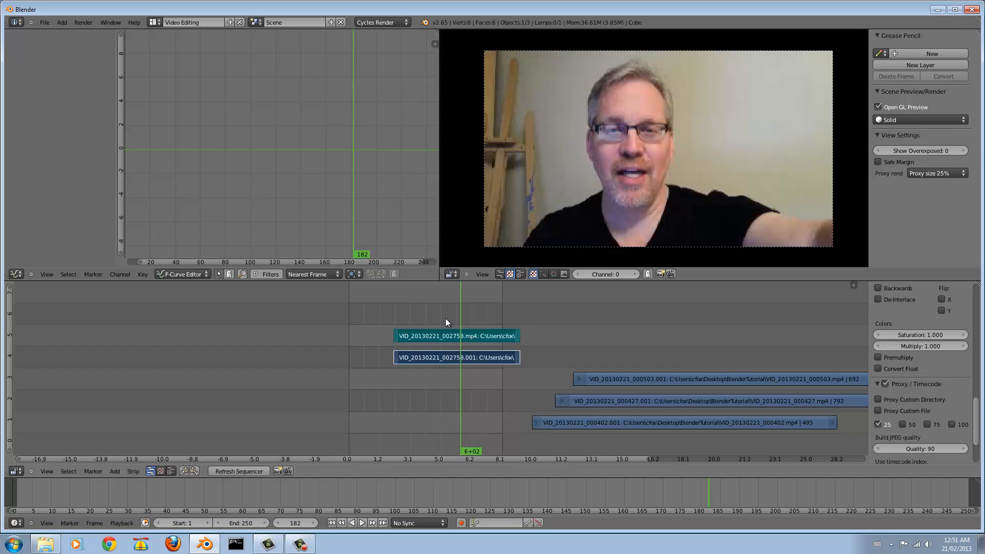
Cut the VID_20130221_002758 video and audio strips together at frame 241.
drag(453, 314, 498, 313)
mouse_move(500, 314)
mouse_down()
mouse_move(515, 315)
mouse_move(478, 316)
mouse_move(496, 316)
mouse_up()
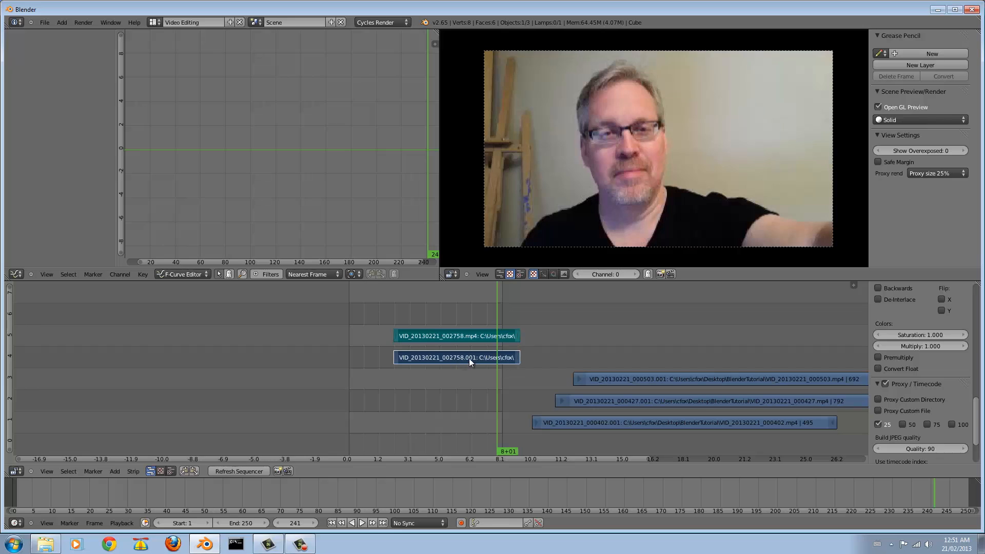
right_click(473, 340)
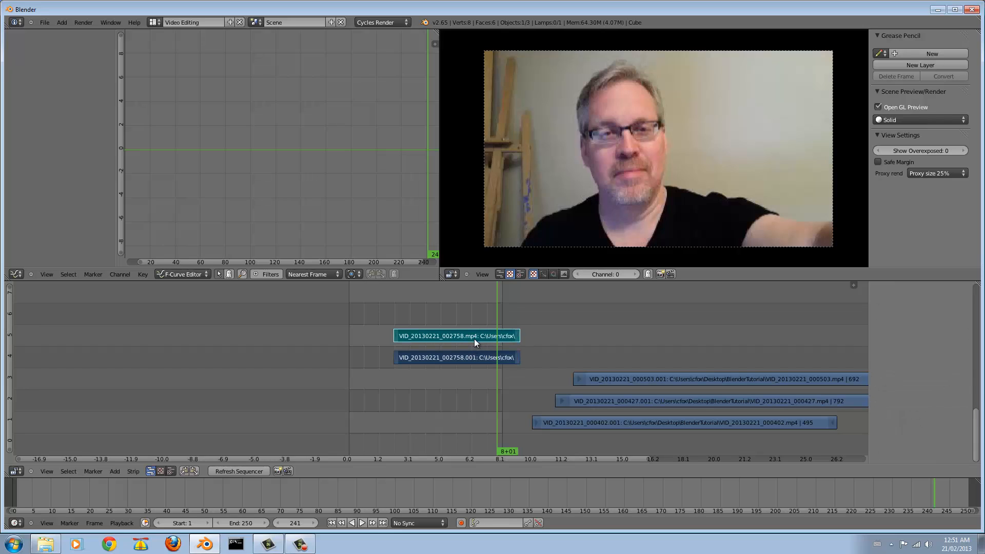
key(k)
Erase the short leftover video and audio pieces of VID_20130221_002758 after the cut.
right_click(501, 358)
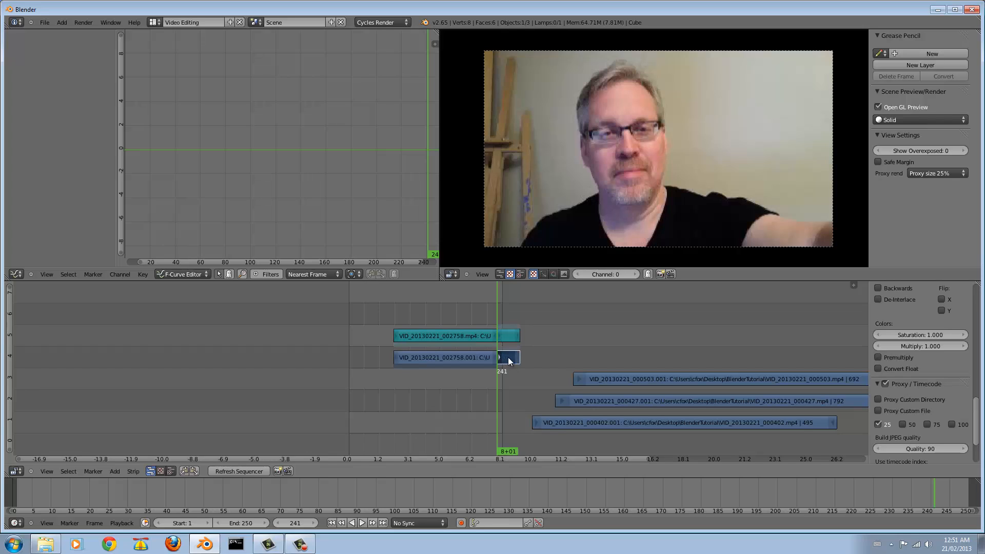
key(g)
click(509, 361)
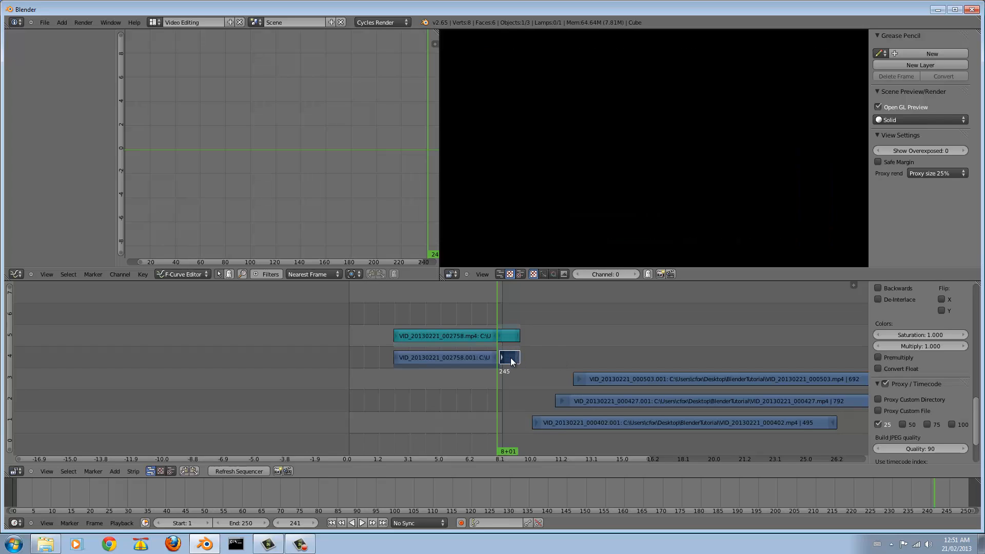
right_click(511, 358)
right_click(509, 336)
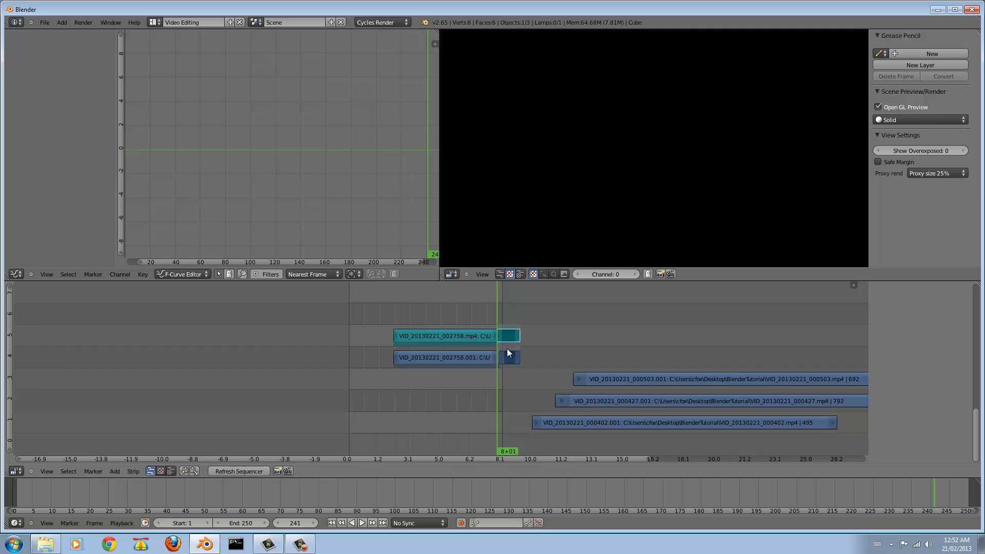
right_click(507, 354)
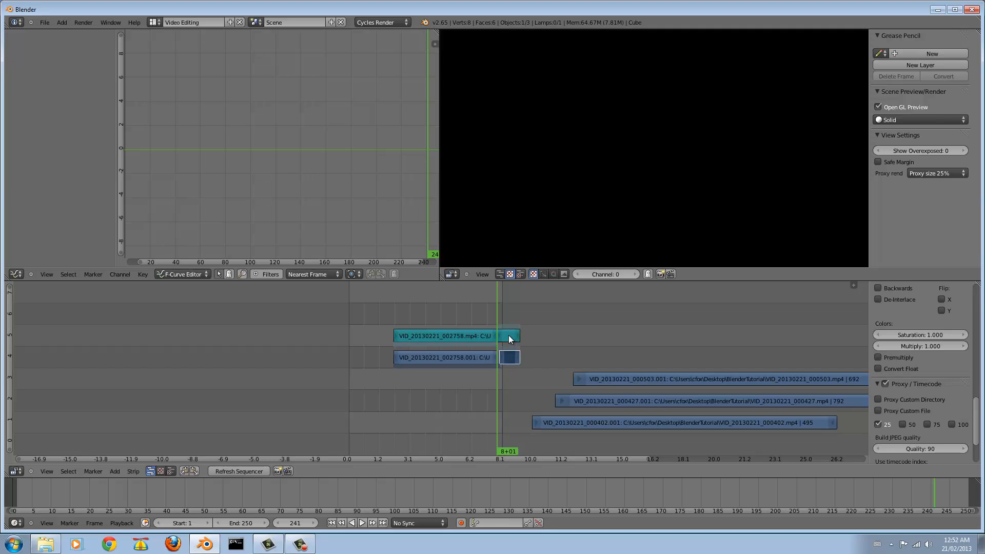
right_click(509, 337)
key(x)
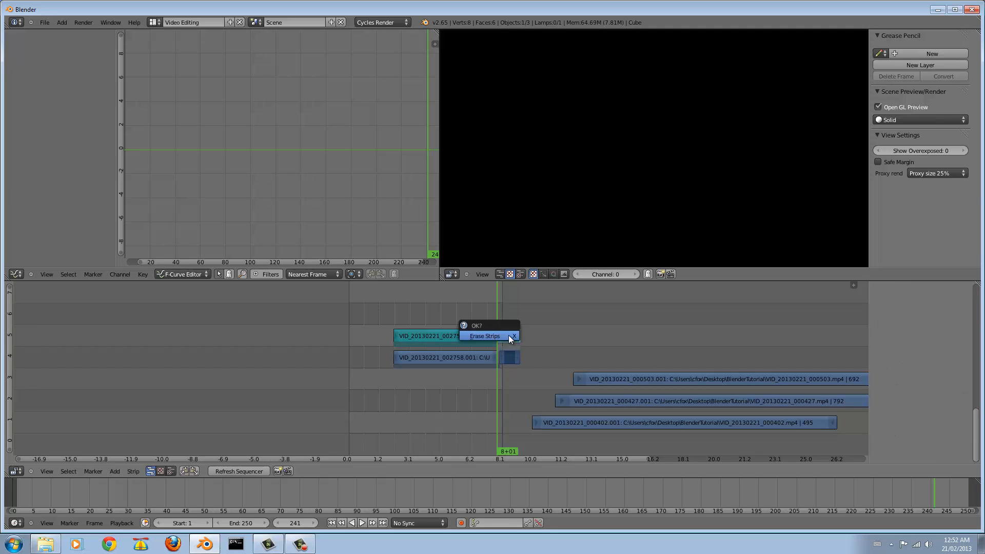
click(509, 339)
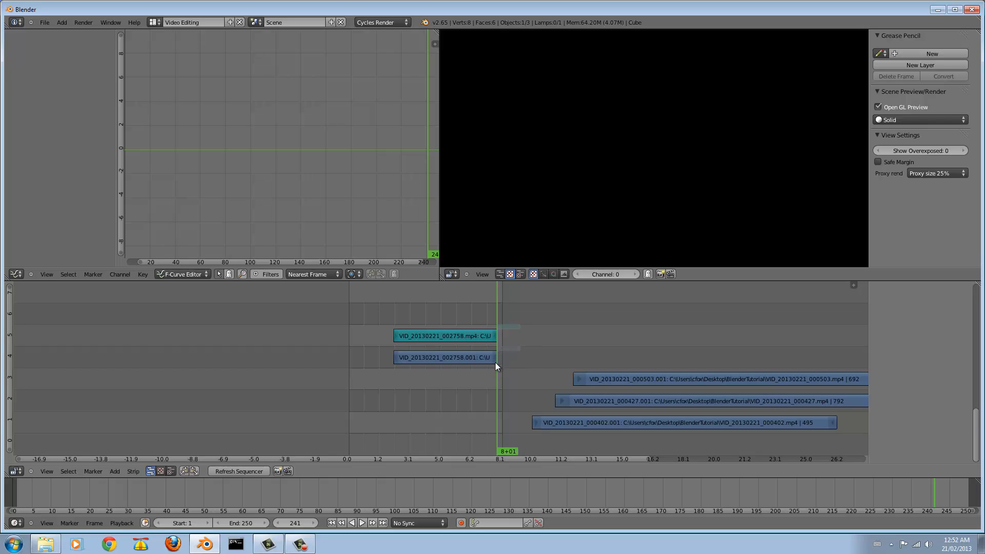
Try trimming the end of the VID_20130221_002758 video strip back to about frame 202, and cancel the move.
right_click(495, 357)
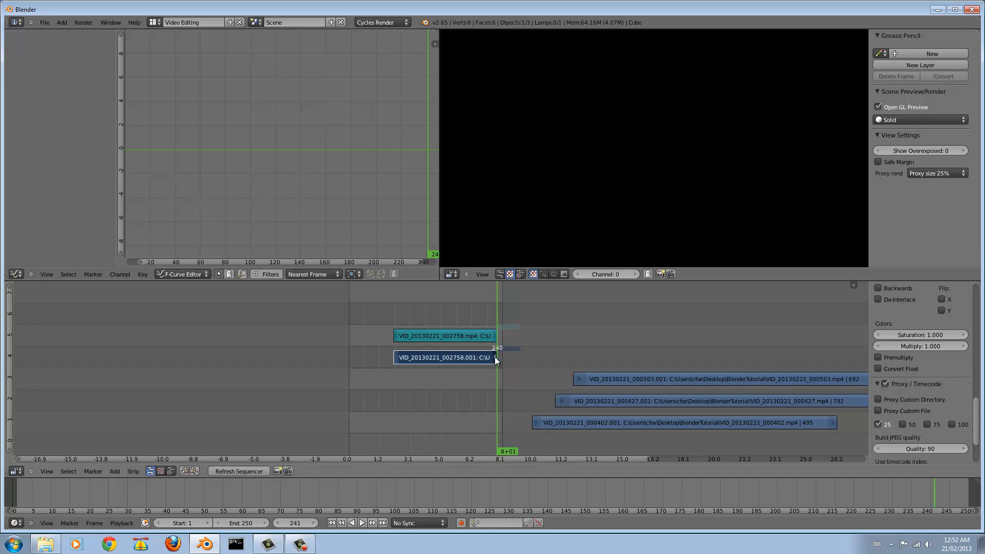
right_click(448, 359)
key(g)
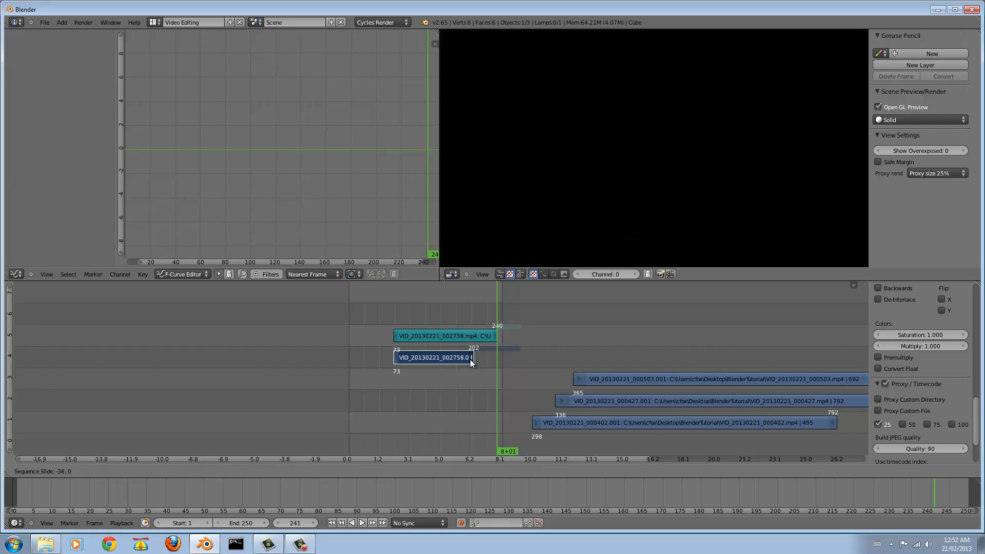
key(Escape)
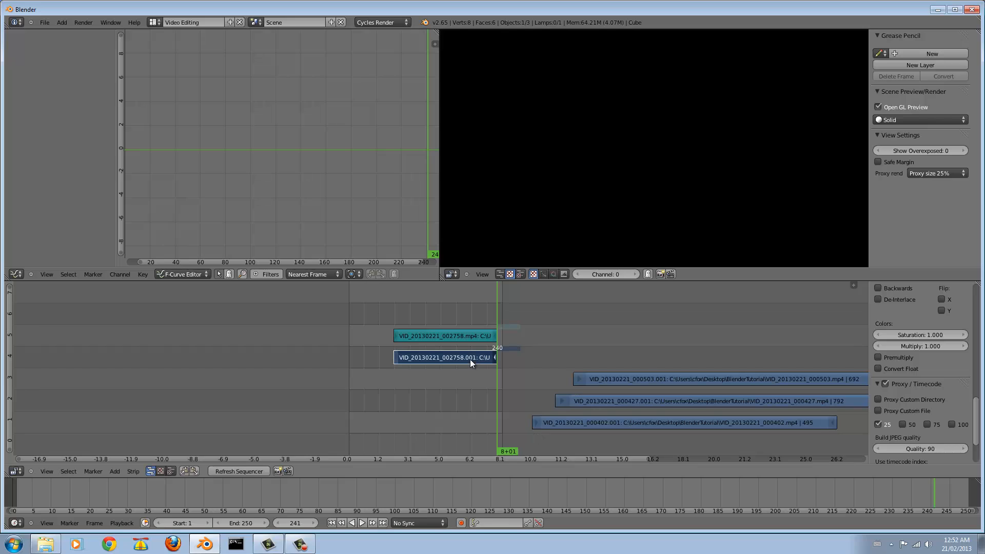
Try extending the end of the VID_20130221_002758 video strip to frame 382, and bring it back to frame 240.
click(504, 367)
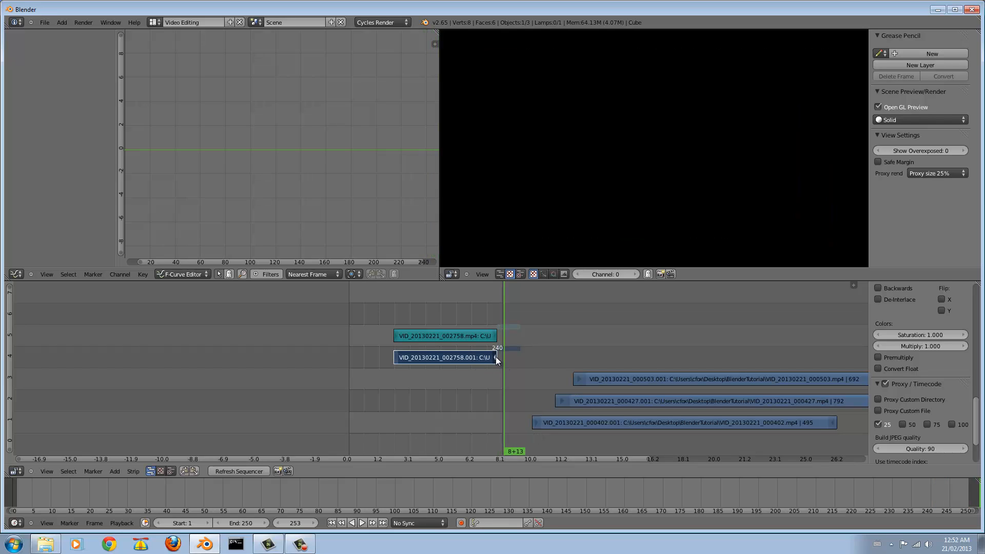
key(g)
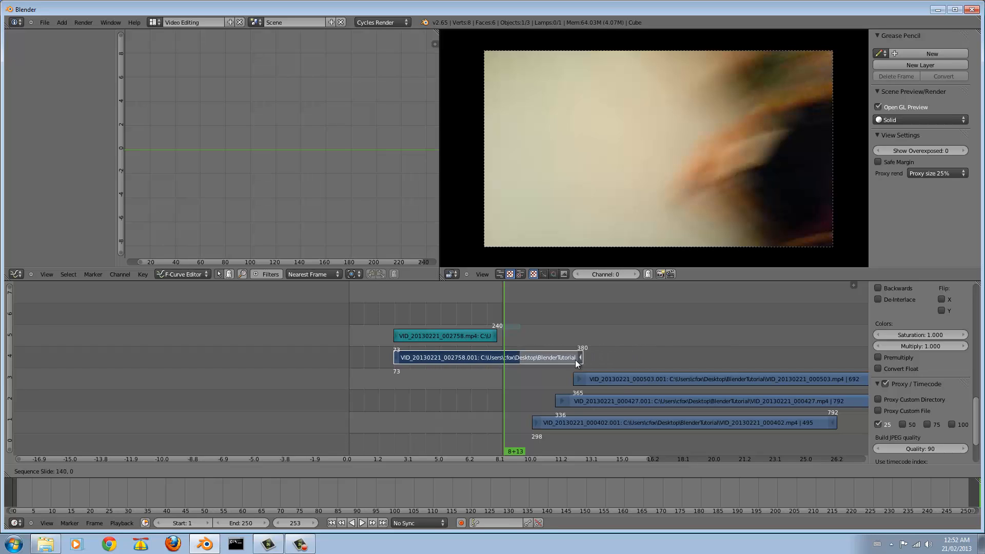
click(582, 361)
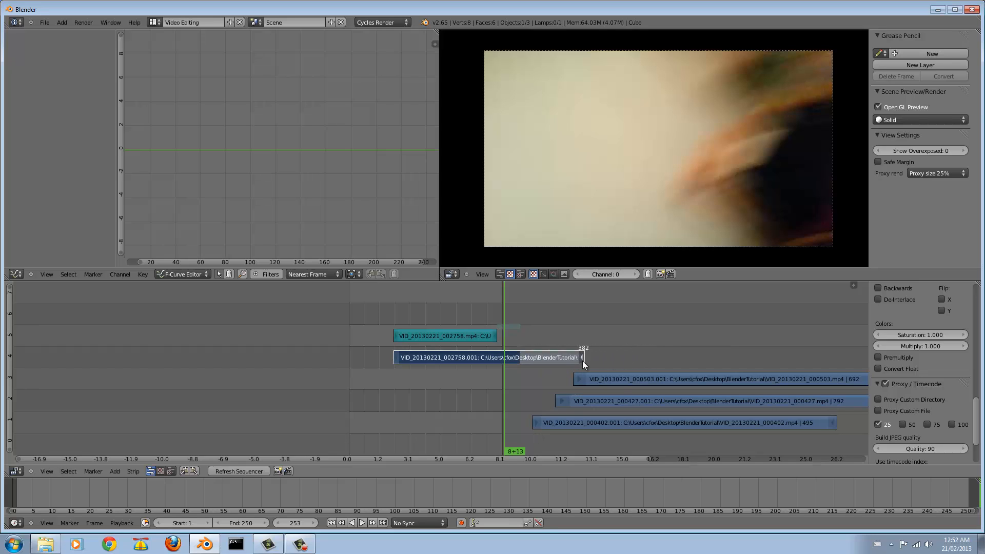
key(g)
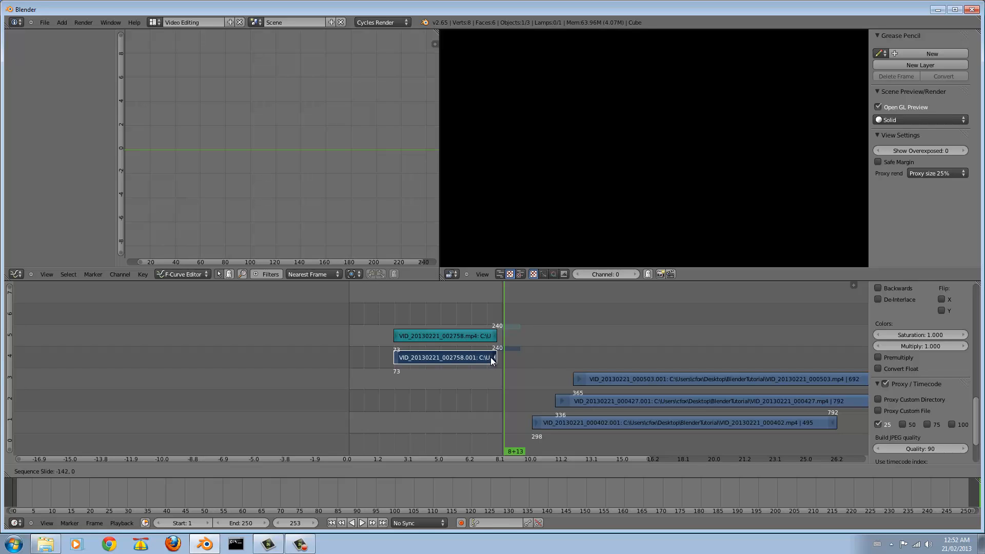
click(490, 357)
Scrub the playhead to frame 132 and select the VID_20130221_002758 audio strip to view its sound settings.
drag(501, 304, 430, 310)
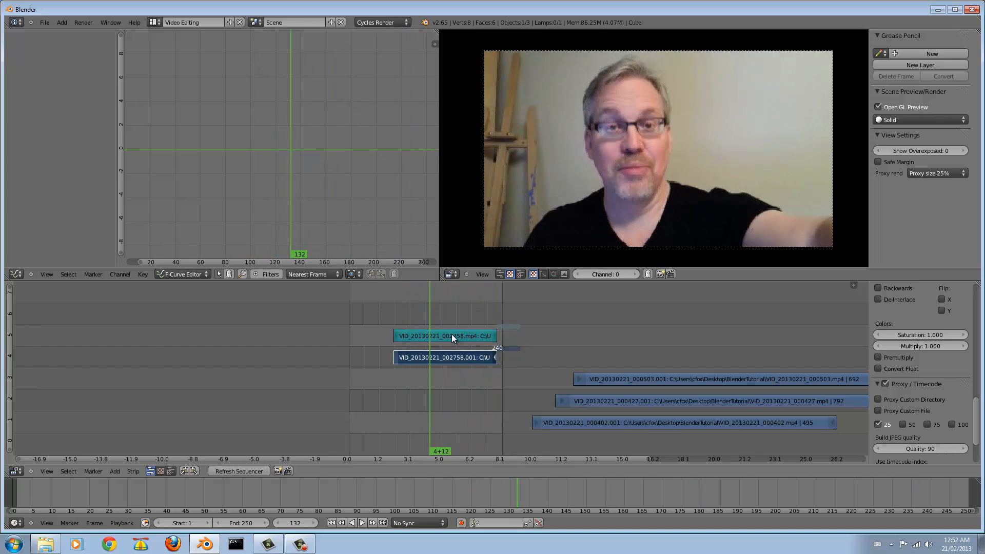
right_click(458, 336)
click(888, 387)
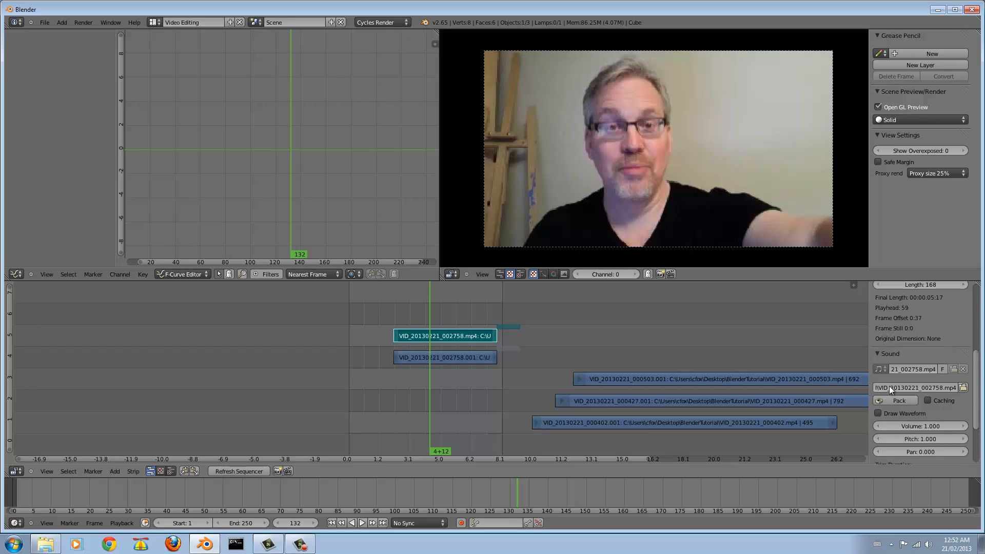
Enable Audio Scrubbing and AV-sync for playback.
click(118, 521)
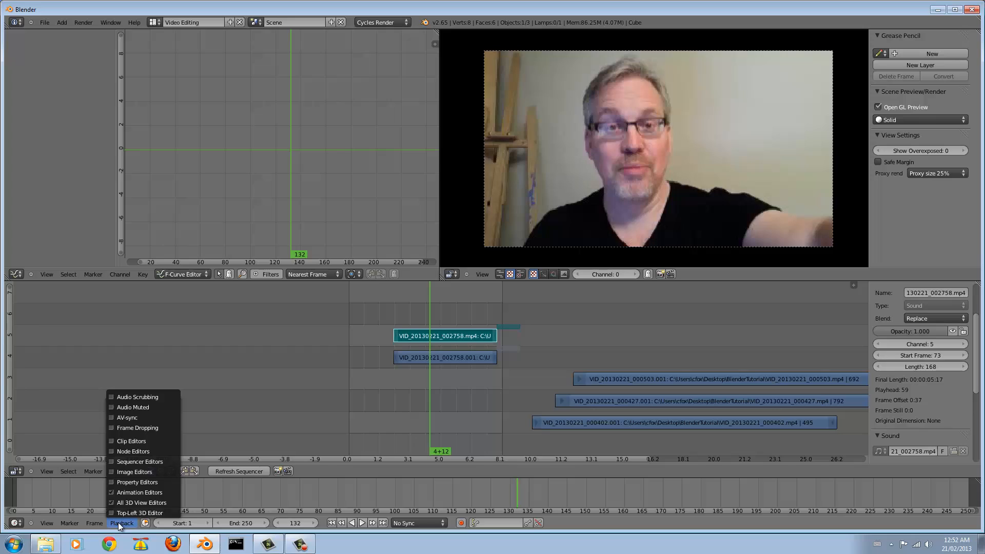
click(137, 400)
click(122, 520)
click(132, 417)
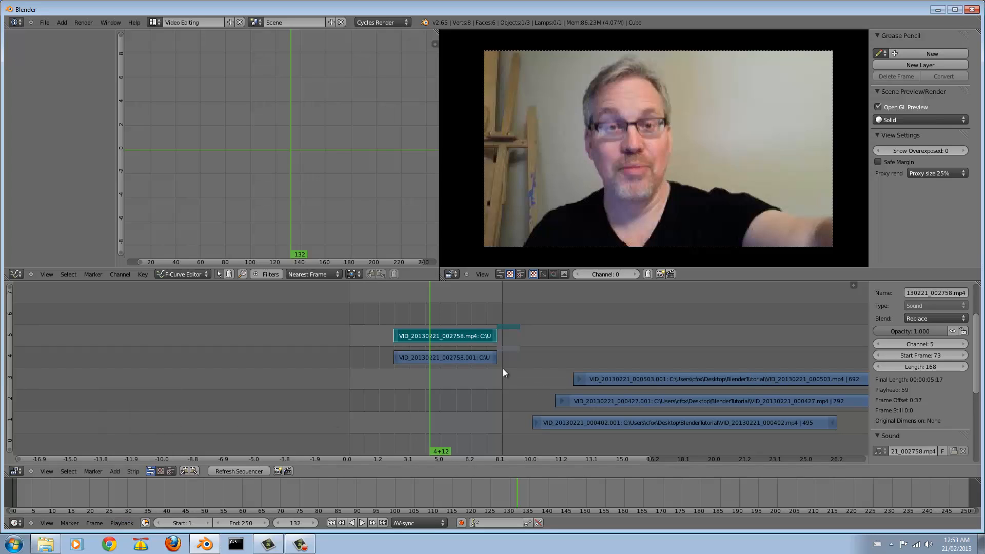
Enable Caching and Draw Waveform for the selected audio strip, and scrub the playhead to frame 208.
scroll(934, 383, down, 5)
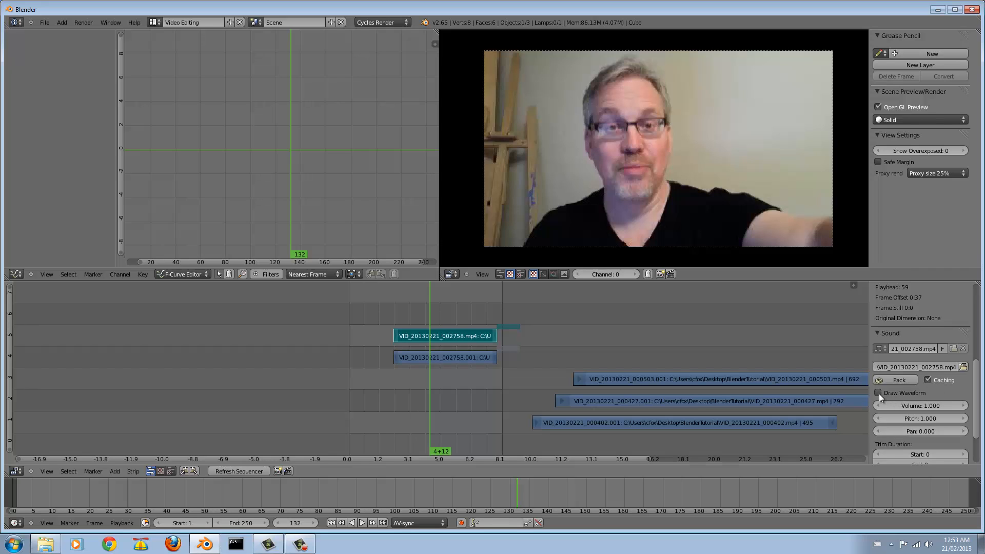
click(878, 392)
scroll(438, 332, up, 4)
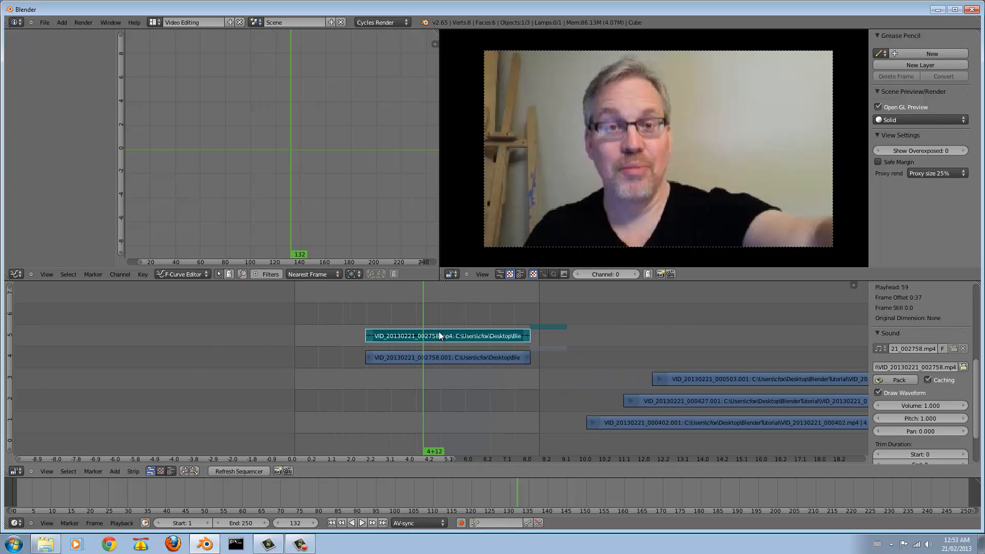
ctrl+middle_drag(469, 354, 483, 378)
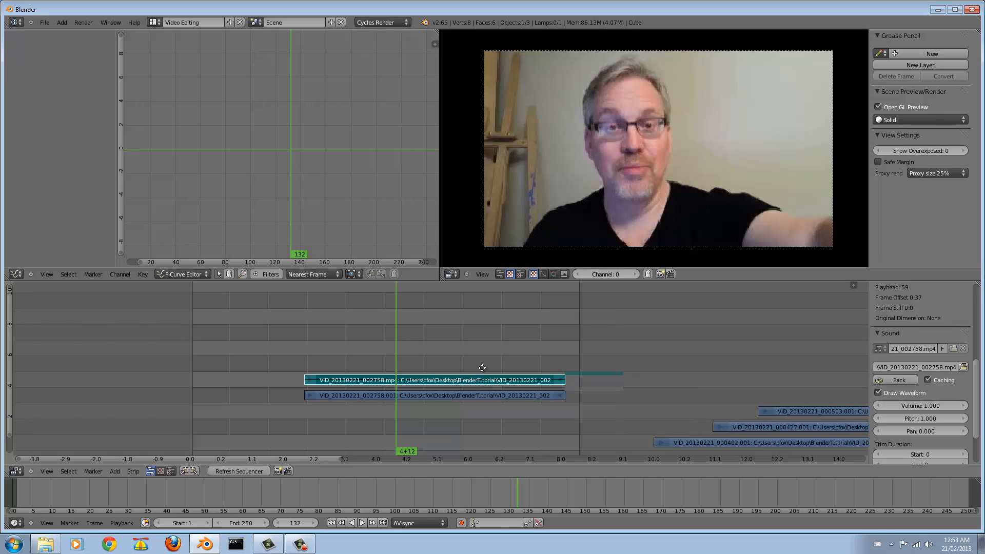
ctrl+middle_drag(482, 367, 438, 334)
drag(359, 333, 427, 331)
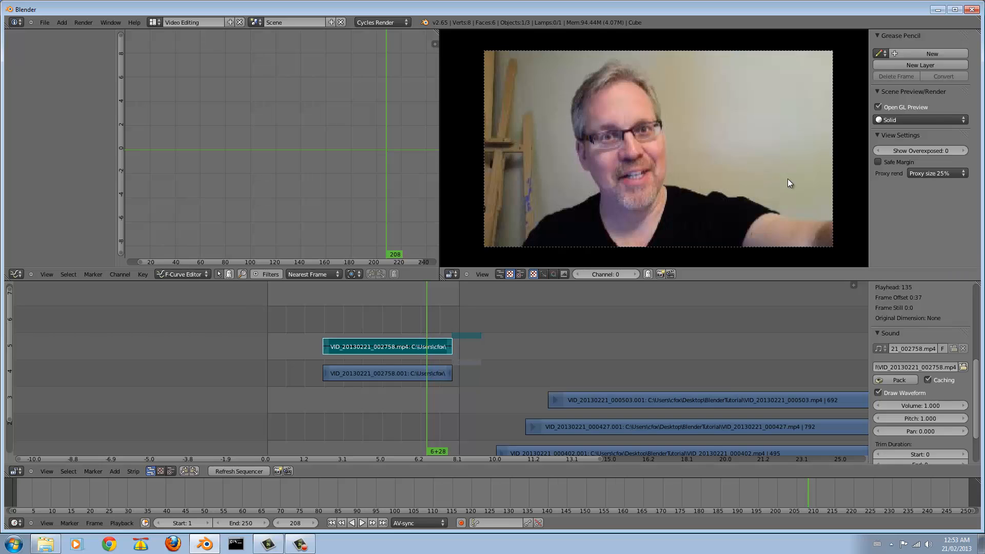
Switch to Windows Explorer and browse to the DCIM Camera folder in the SGH-T999 phone's internal storage.
click(938, 9)
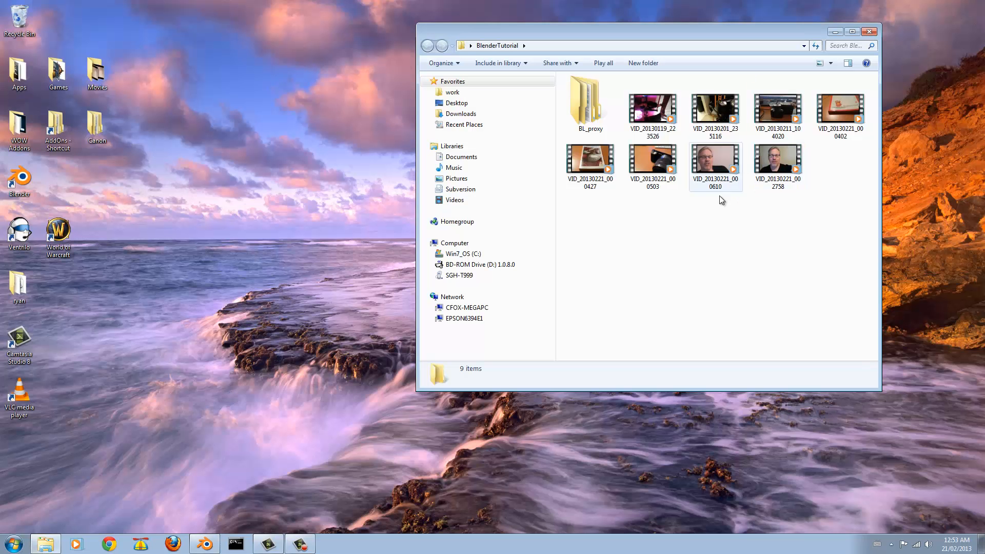
click(431, 275)
click(437, 286)
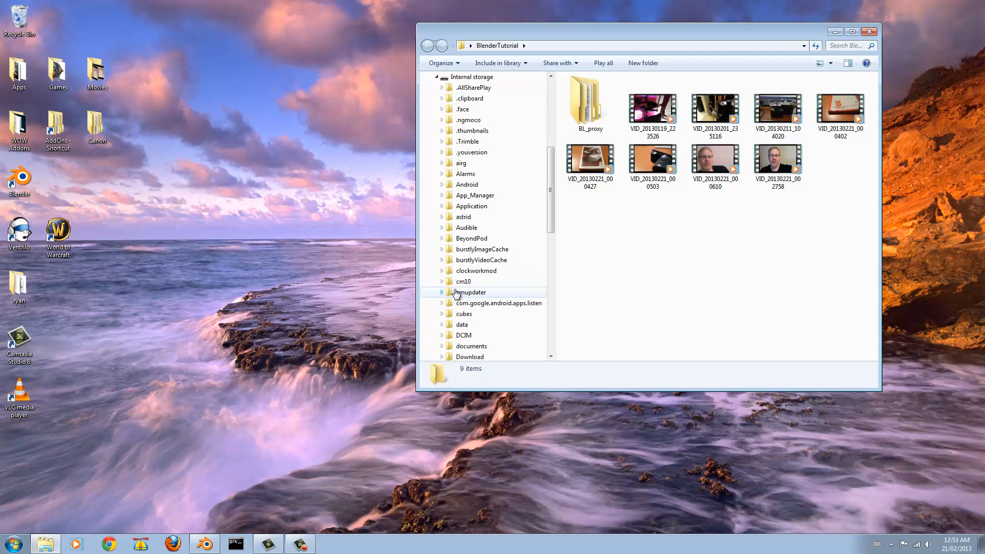
click(442, 335)
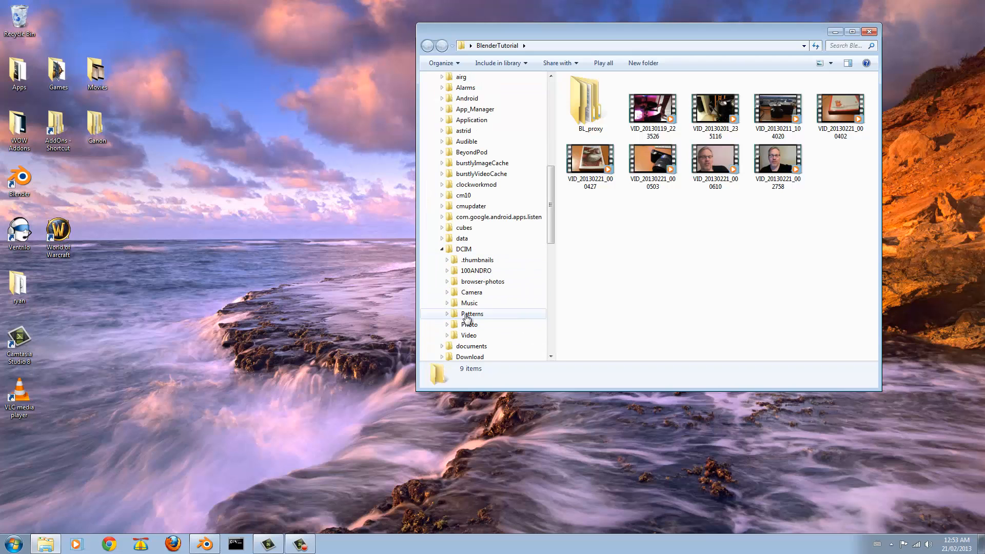
click(469, 292)
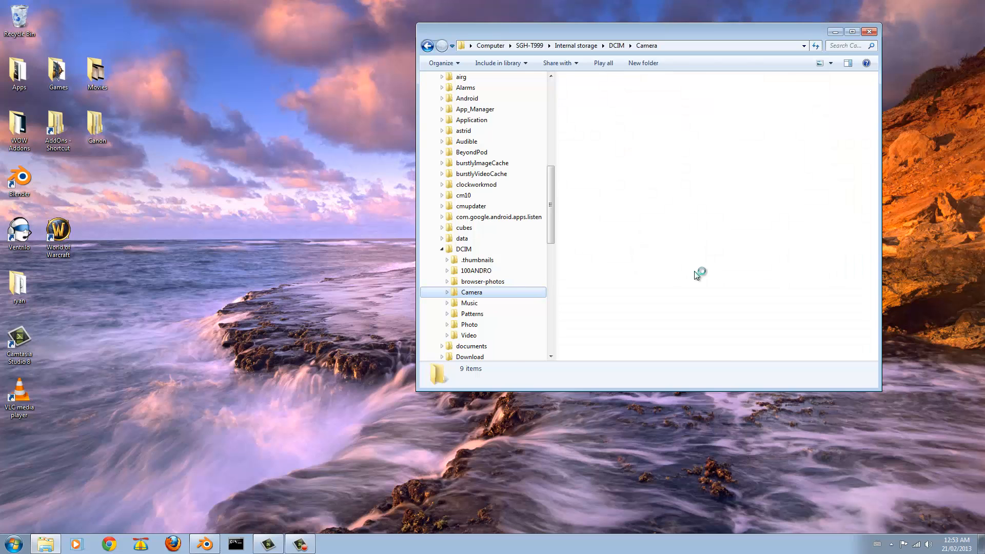
drag(873, 97, 872, 351)
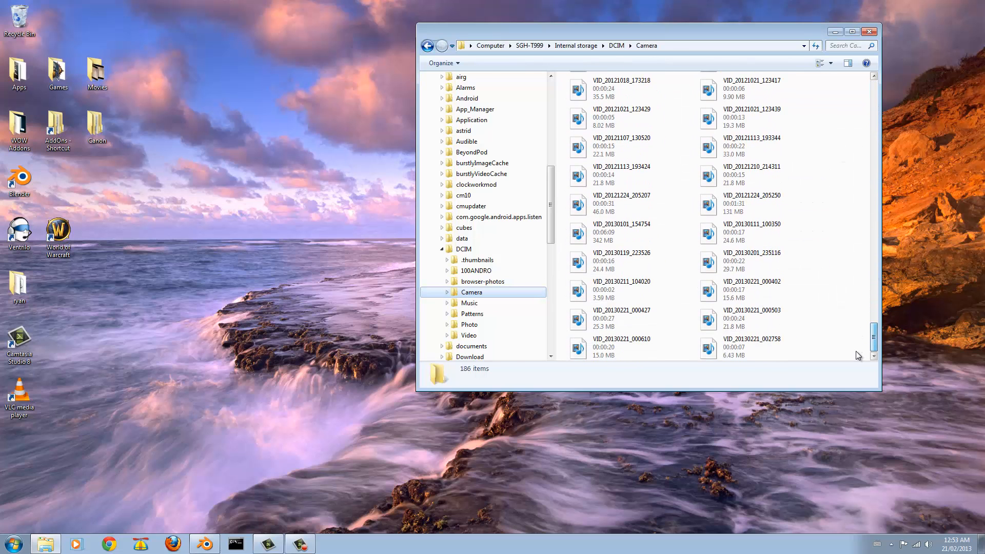
Copy the images IMG_20130221_002616, IMG_20130221_002624 and IMG_20130221_002638 into the BlenderTutorial folder on the desktop.
scroll(730, 223, up, 5)
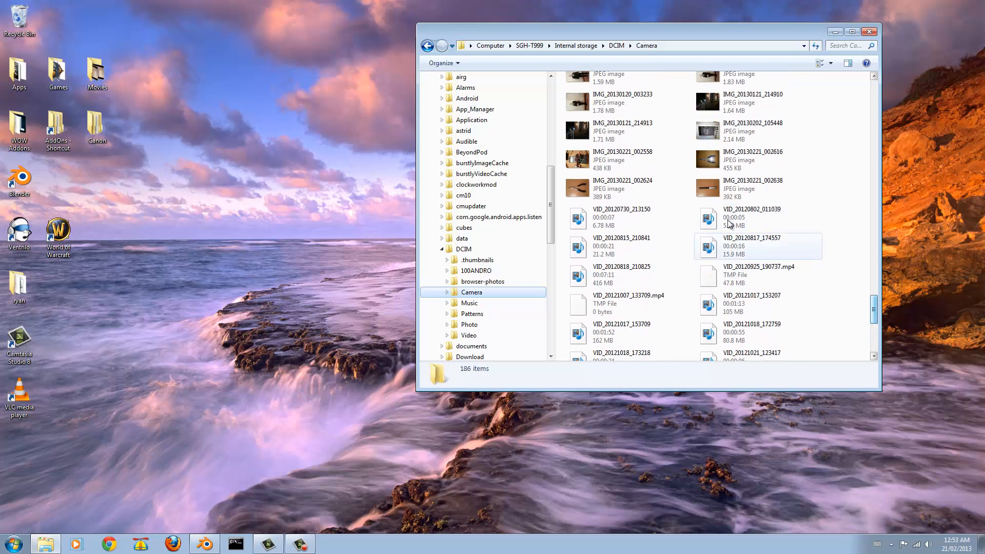
click(712, 162)
shift+click(712, 188)
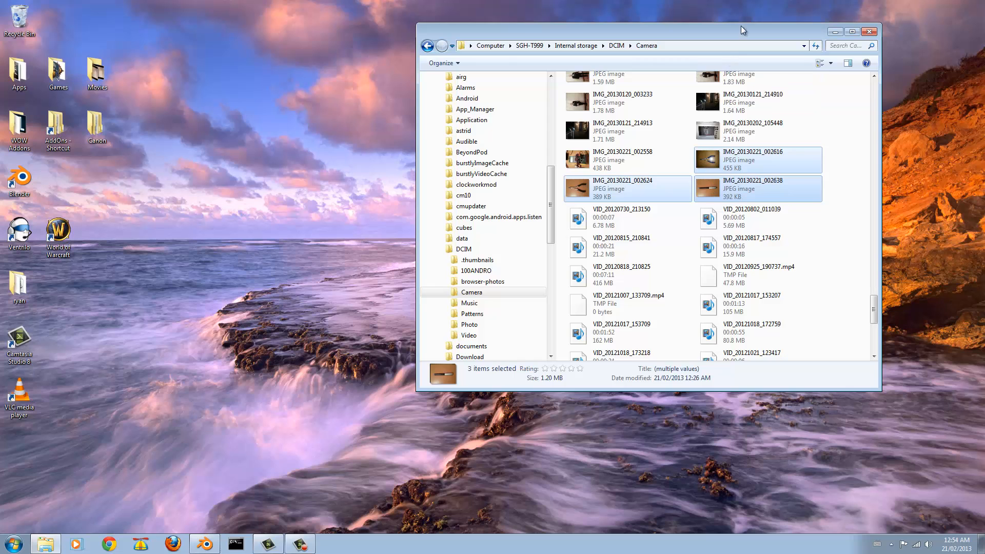
drag(747, 39, 422, 137)
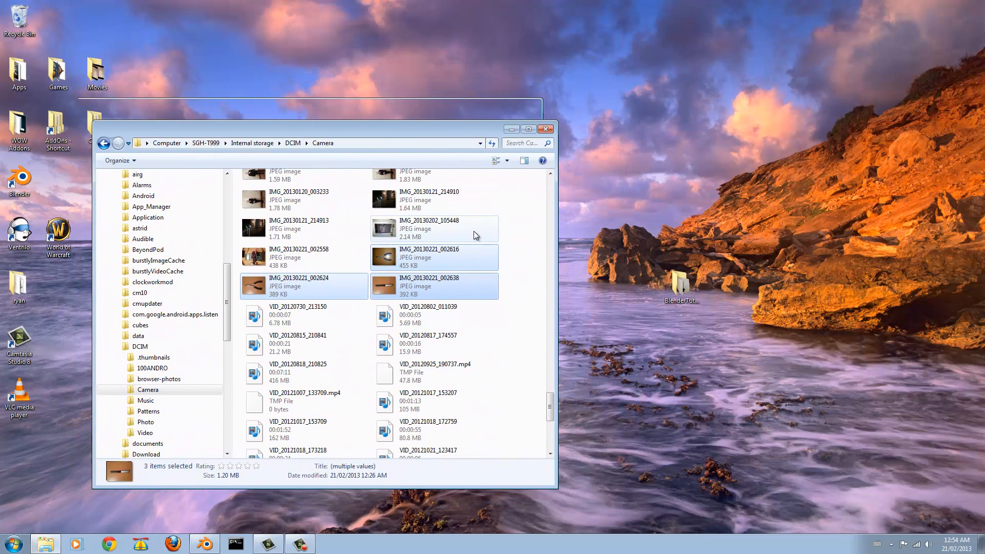
drag(451, 285, 675, 298)
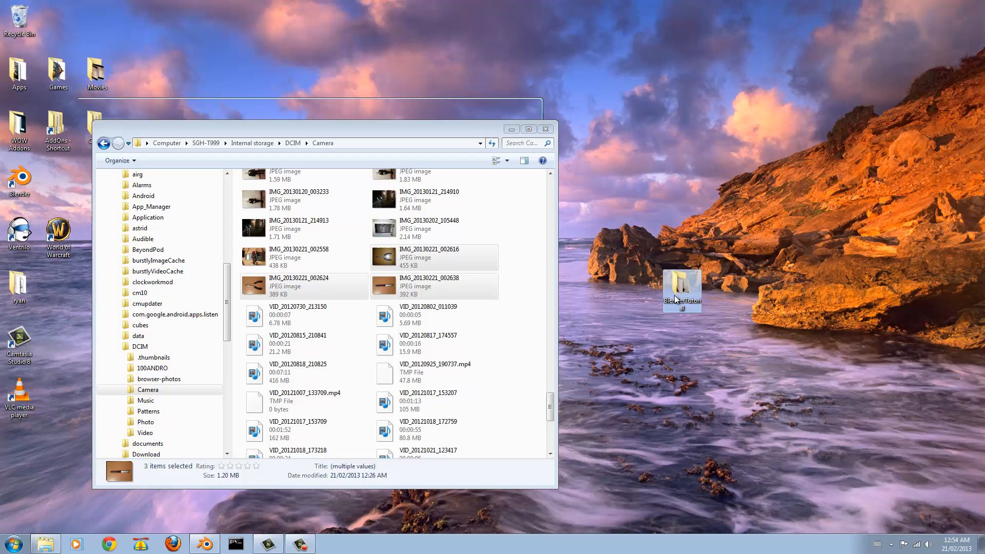
Switch back to Blender and scrub the playhead to frame 84.
click(513, 131)
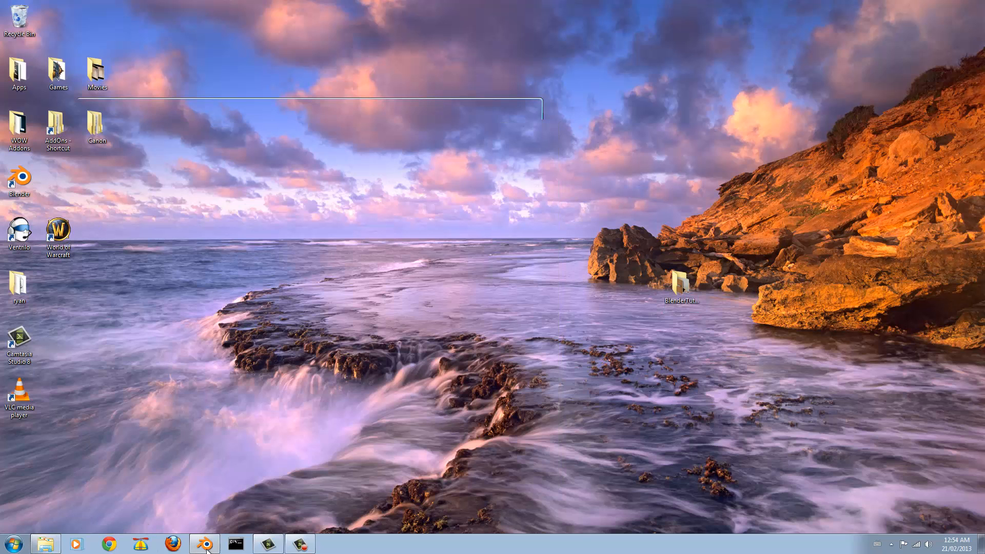
click(205, 545)
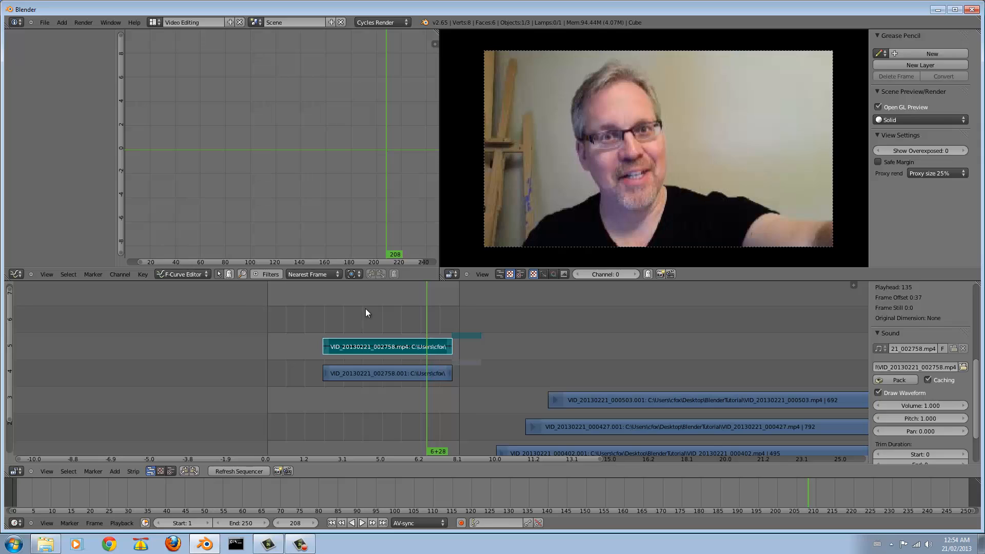
drag(365, 309, 331, 313)
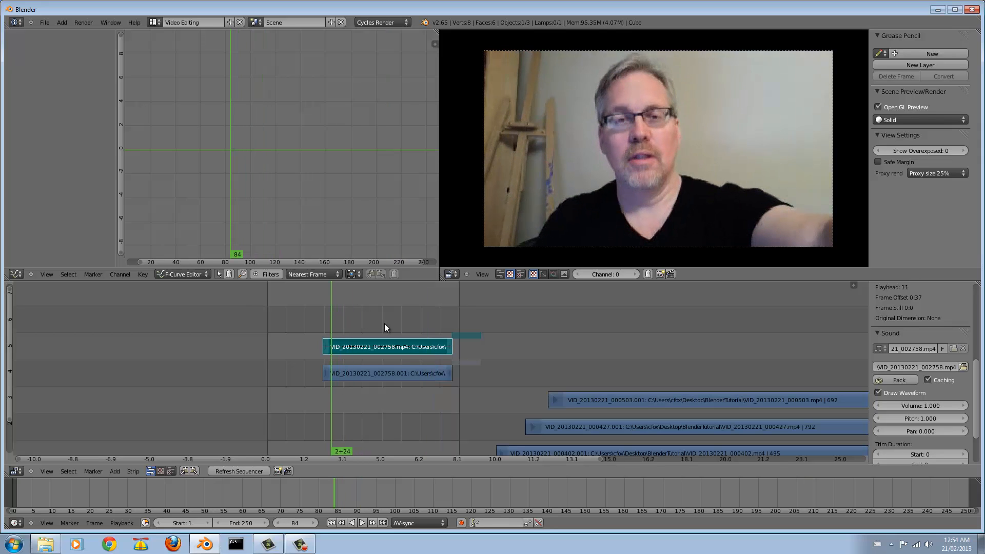
Play the trimmed clip with its sound from frame 84 and stop at frame 218.
key(alt+a)
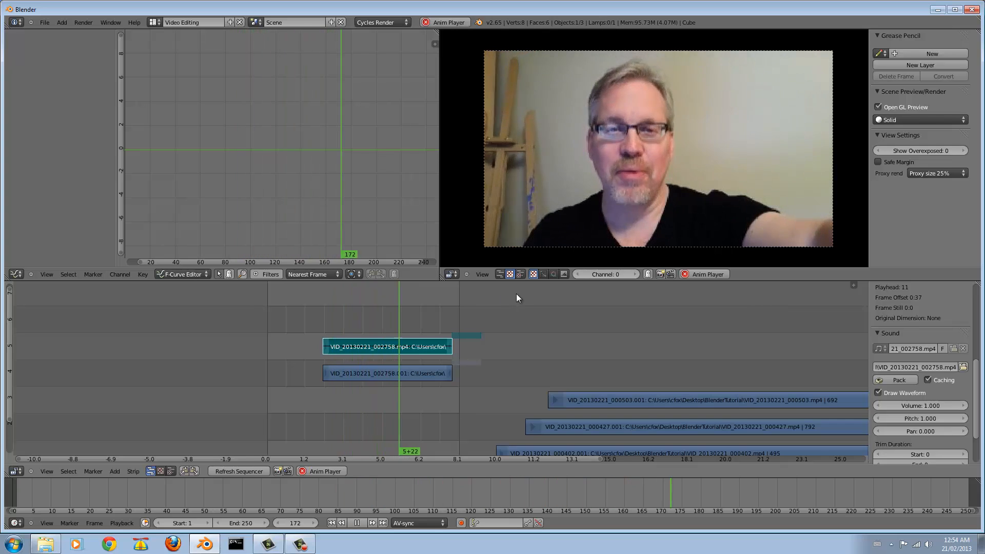
key(alt+a)
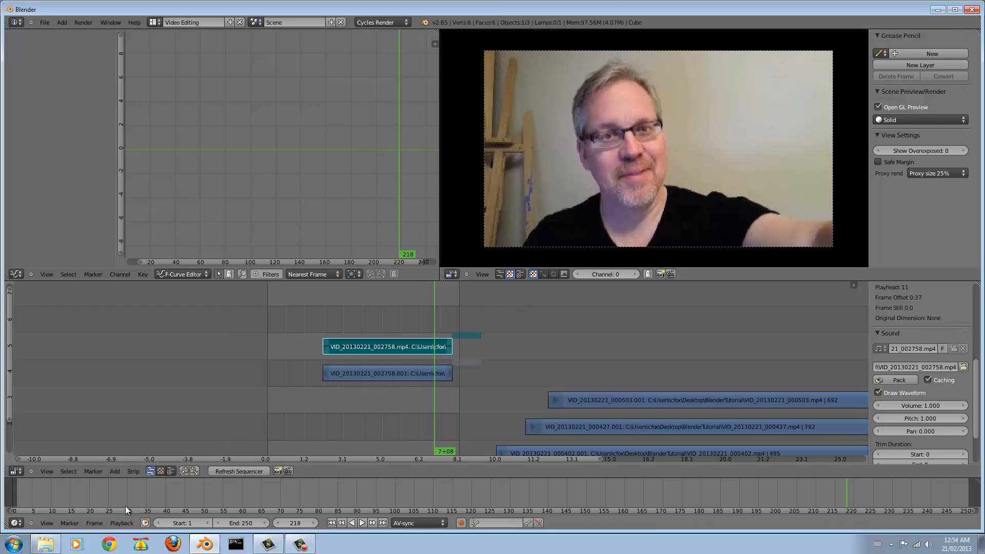
Add an image strip from IMG_20130221_002624.jpg and place it in channel 6 at start frame 123.
click(113, 471)
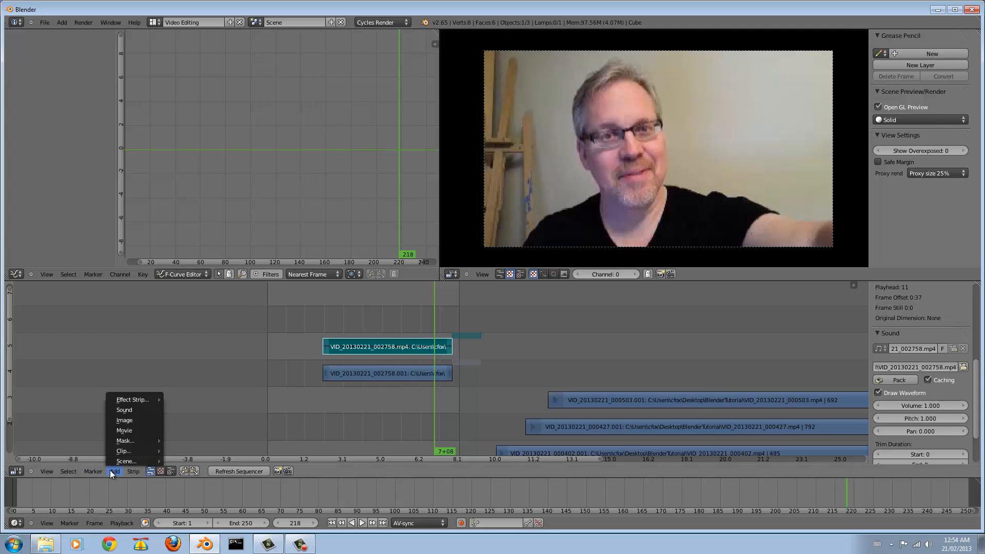
click(137, 421)
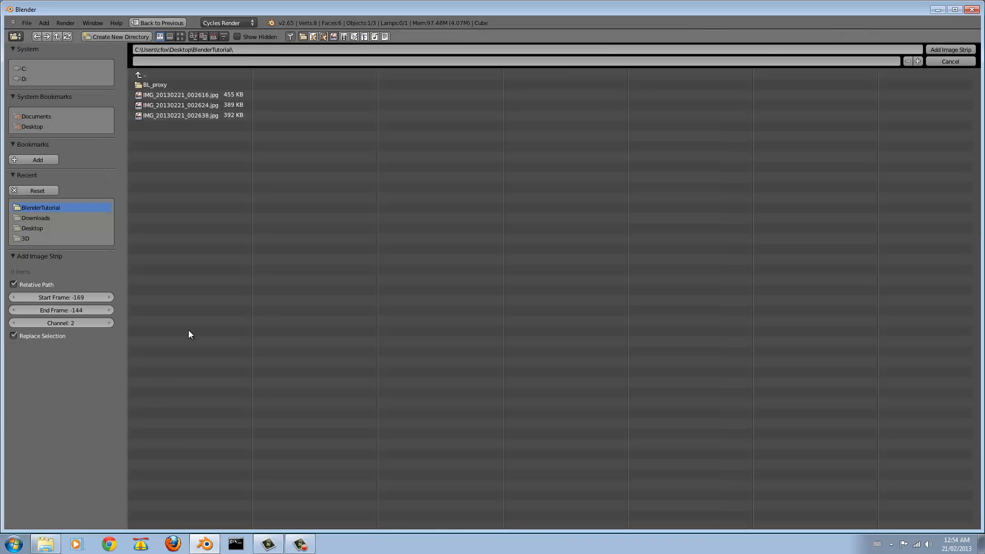
click(180, 37)
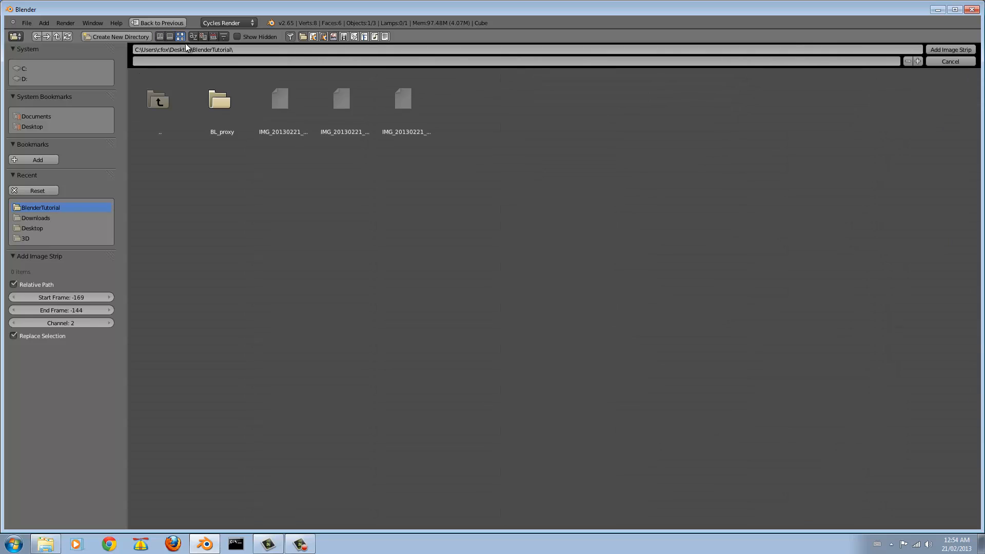
double_click(333, 103)
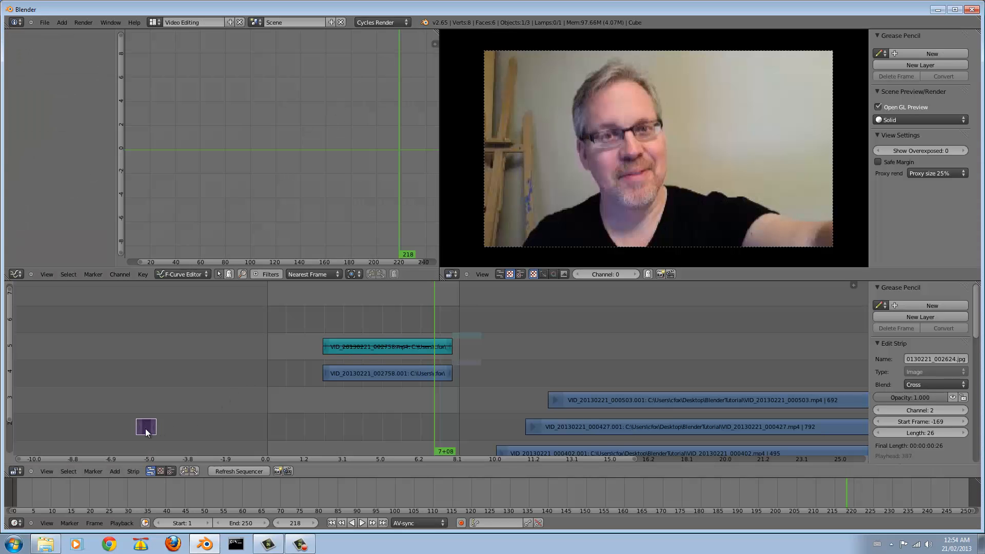
key(g)
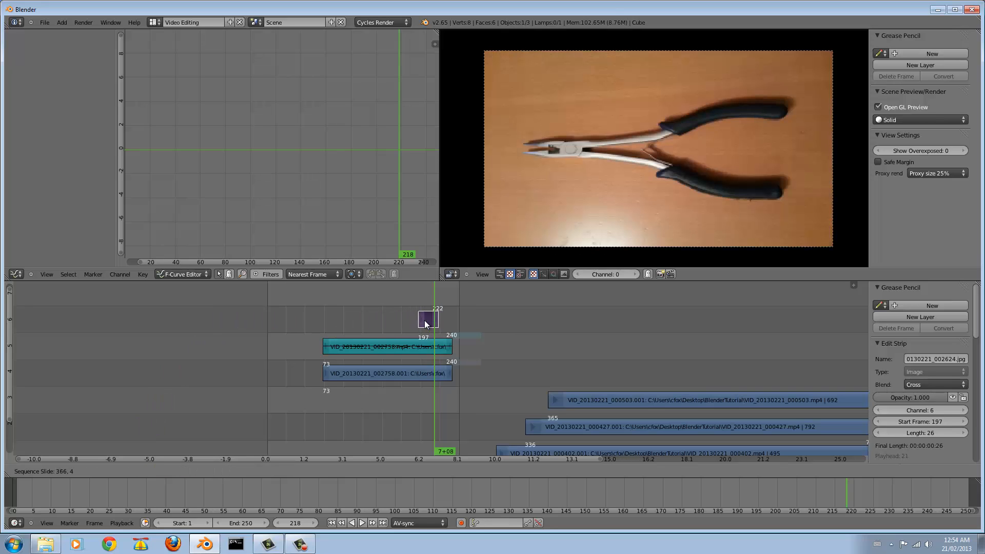
click(369, 329)
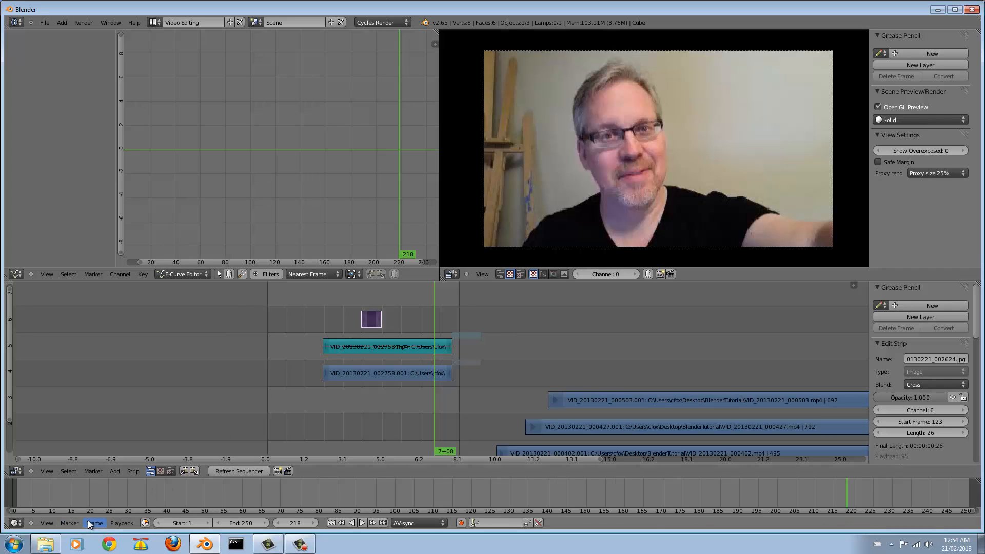
Add an image strip from IMG_20130221_002638.jpg and place it in channel 6 at start frame 164.
click(114, 471)
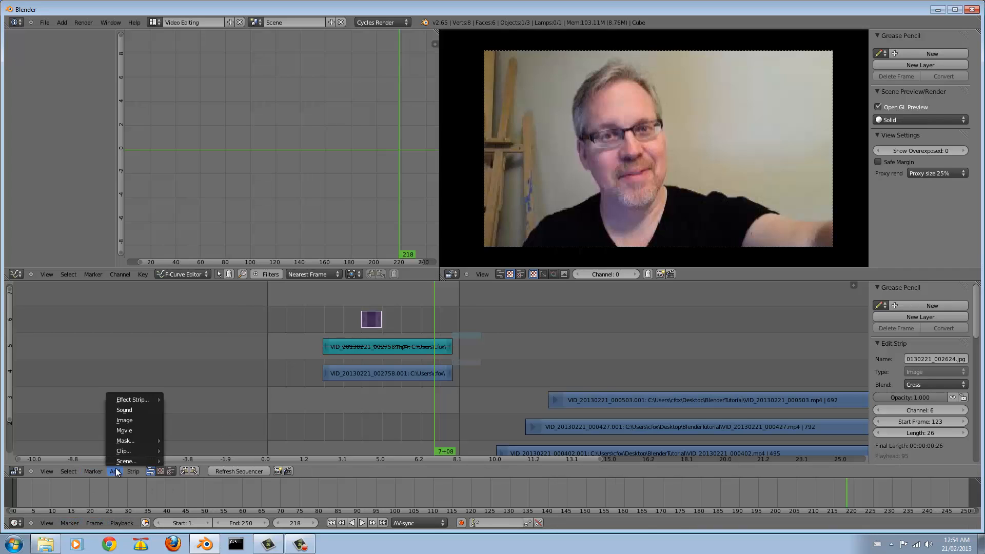
click(132, 420)
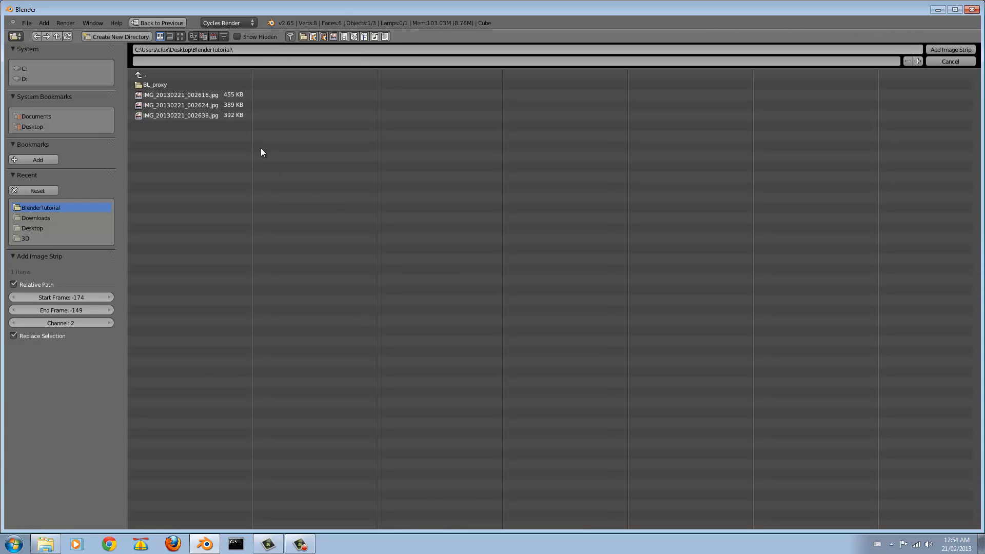
click(180, 36)
double_click(404, 107)
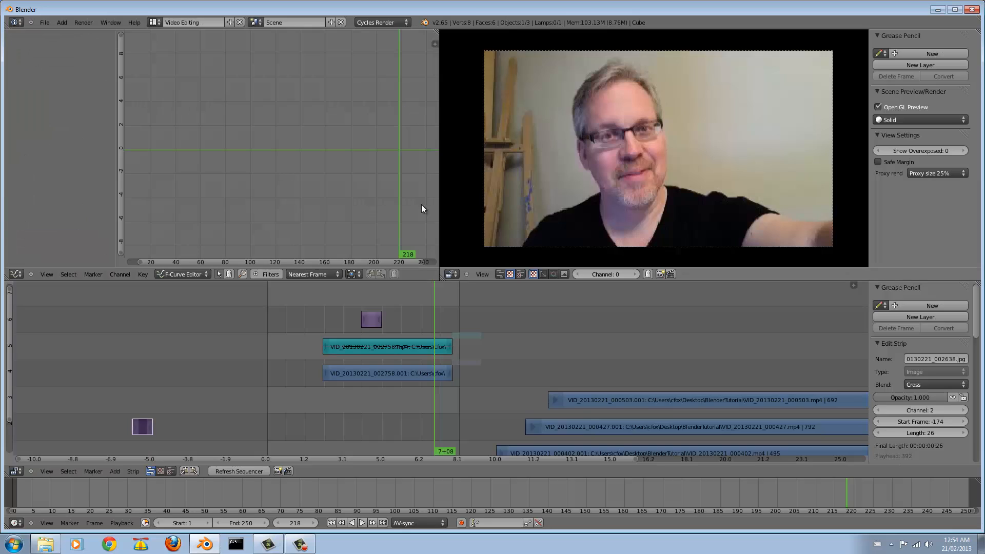
key(g)
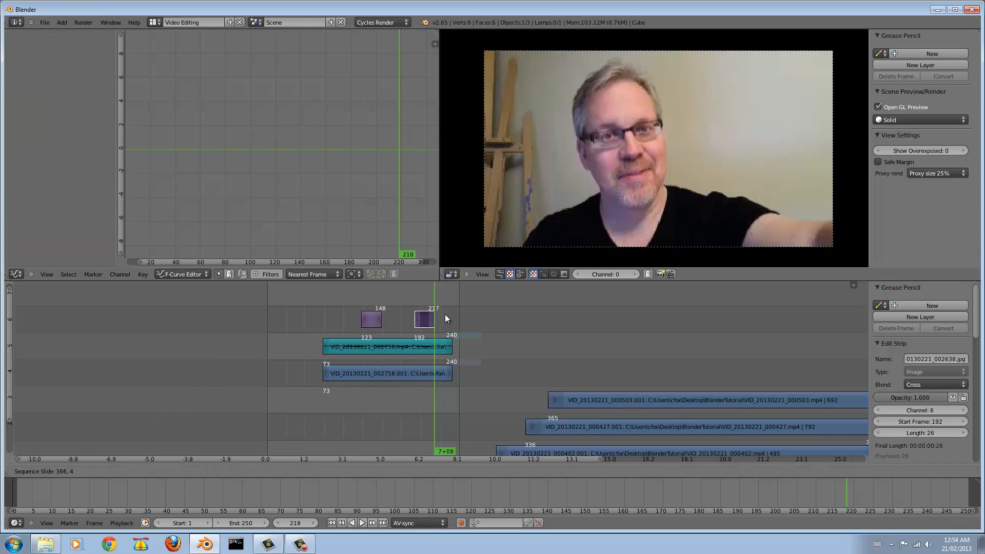
click(422, 313)
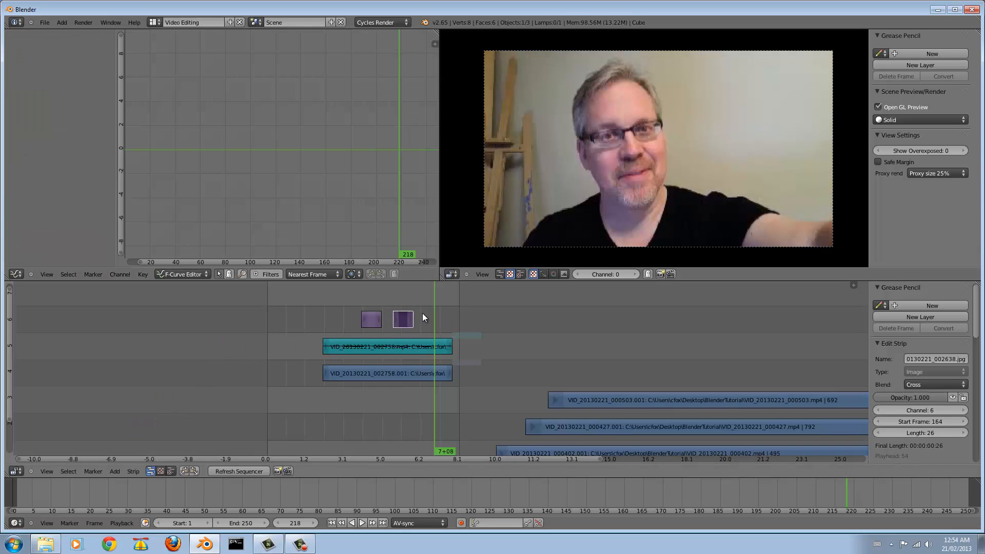
Move the VID_20130221_002758 movie and sound strips together so they start at frame 1.
right_click(383, 371)
shift+right_click(395, 348)
key(g)
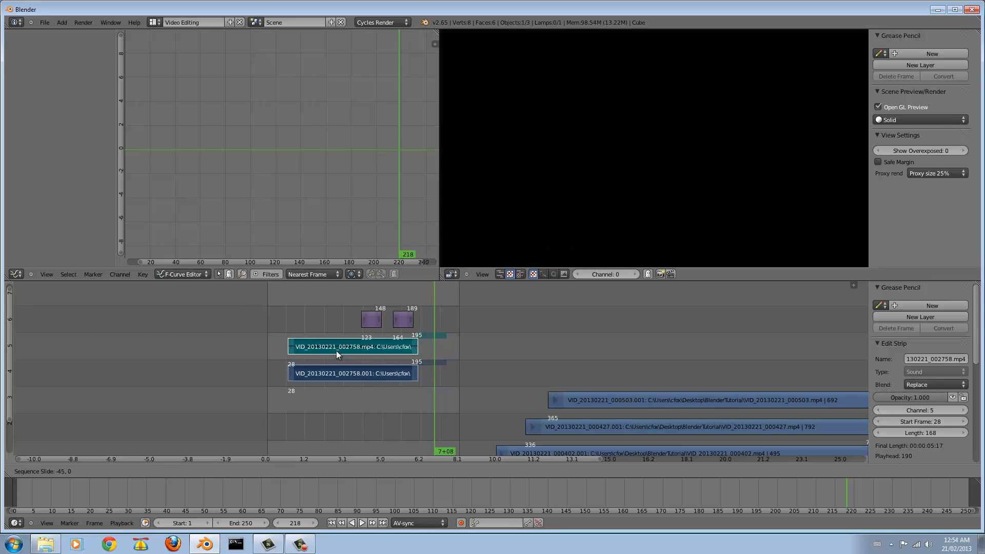
drag(324, 352, 321, 351)
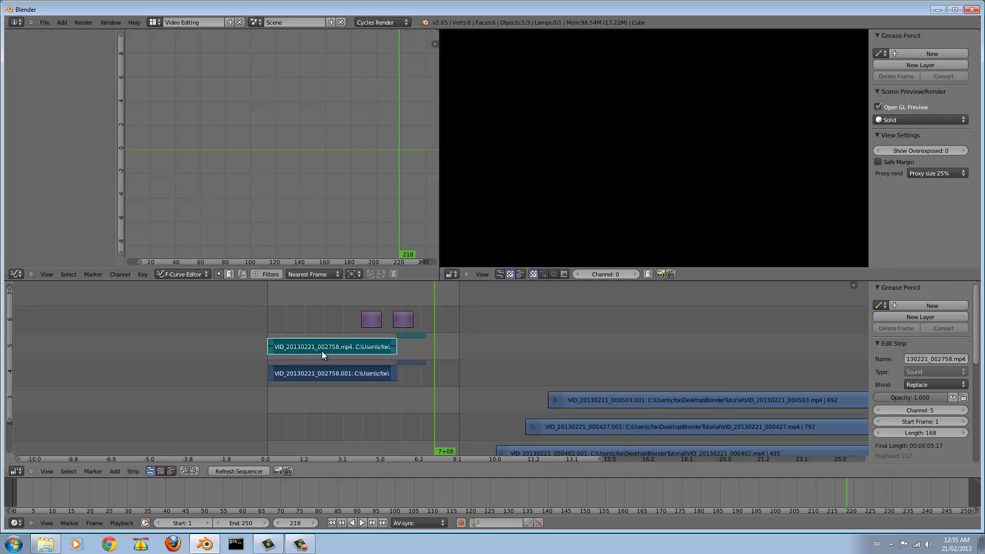
Scrub to frame 66 and cut the VID_20130221_002758 movie and sound strips there.
right_click(377, 319)
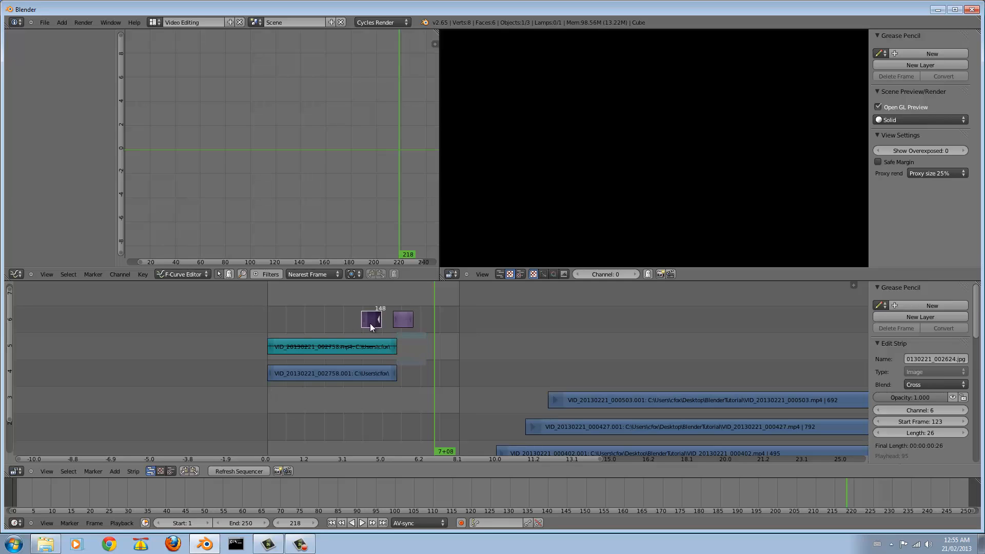
click(351, 304)
drag(360, 307, 315, 308)
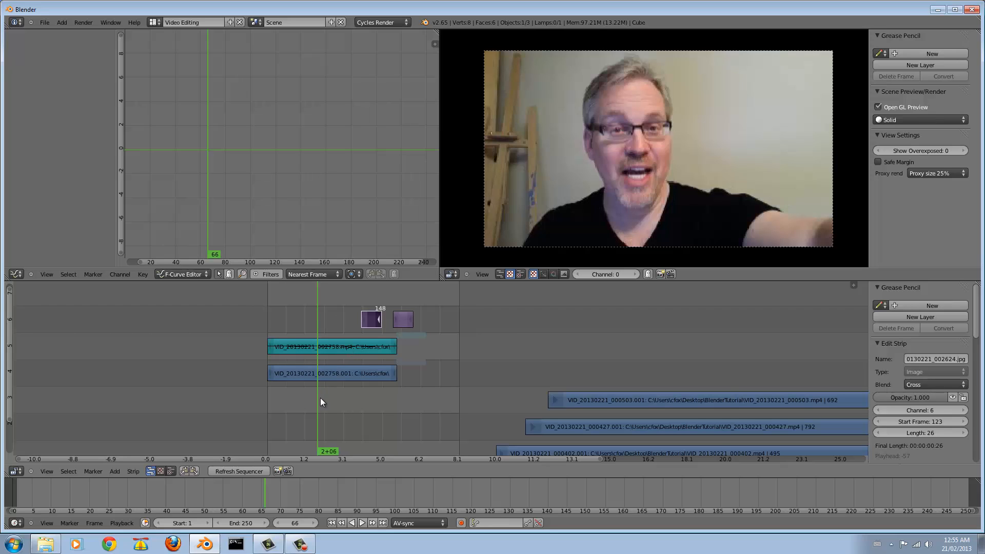
right_click(321, 375)
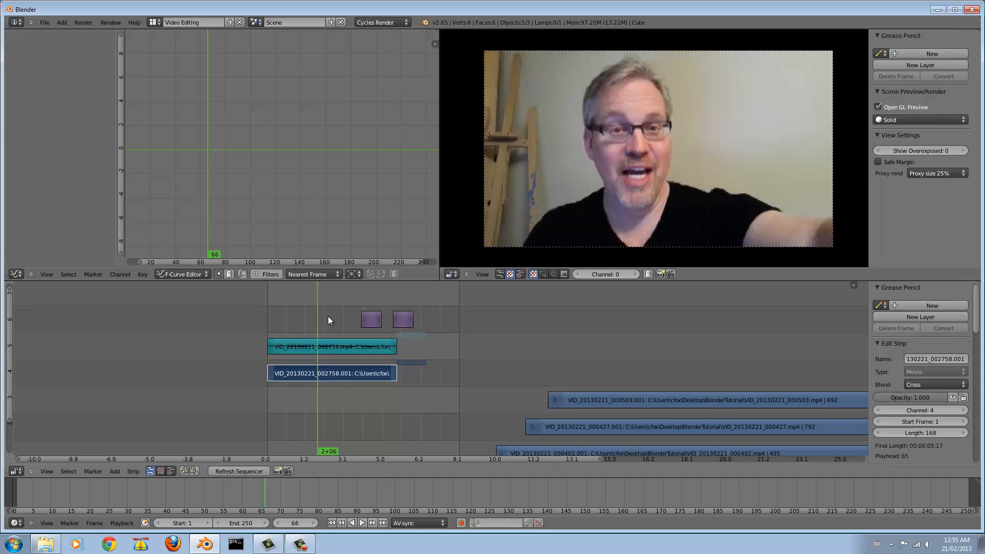
click(315, 320)
mouse_move(310, 325)
mouse_down()
mouse_move(299, 324)
mouse_move(317, 330)
mouse_up()
right_click(323, 351)
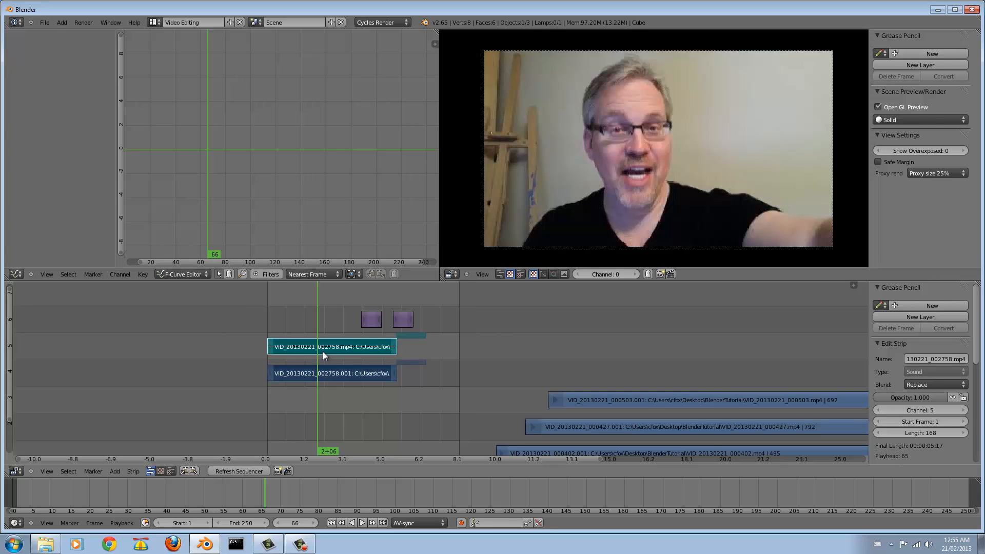
key(k)
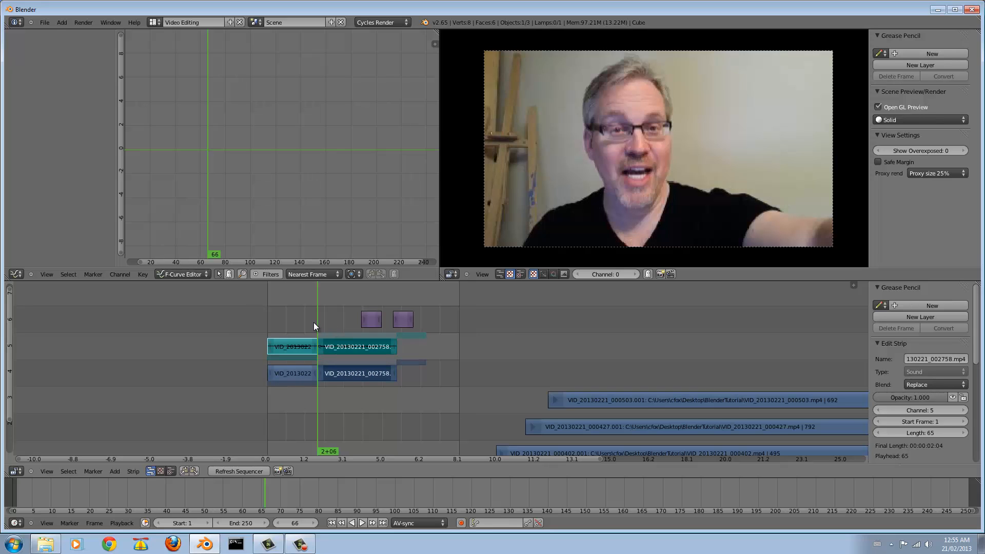
Move the two image strips in channel 6 clear of the clip, to start frames 270 and 329.
drag(313, 322, 365, 328)
right_click(372, 323)
key(g)
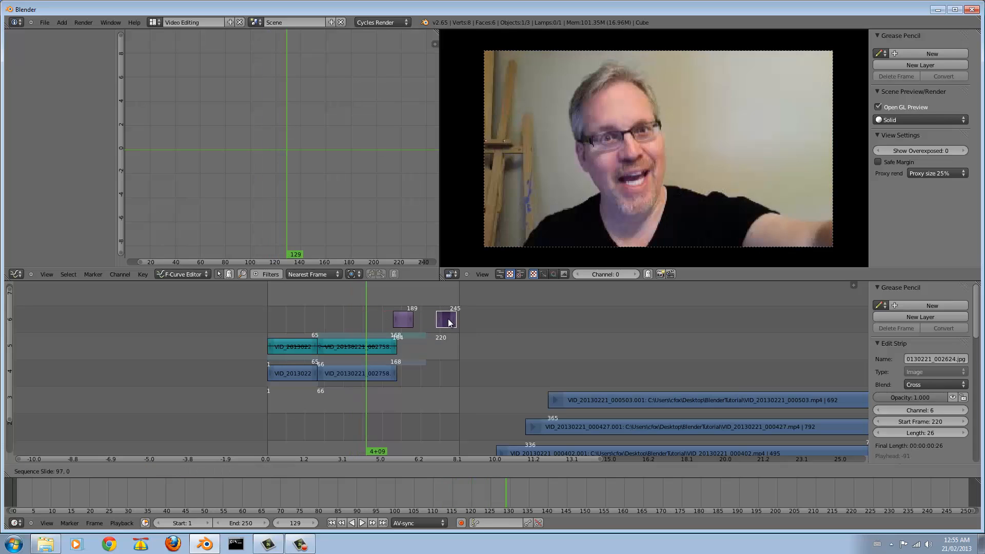
click(486, 323)
right_click(405, 322)
key(g)
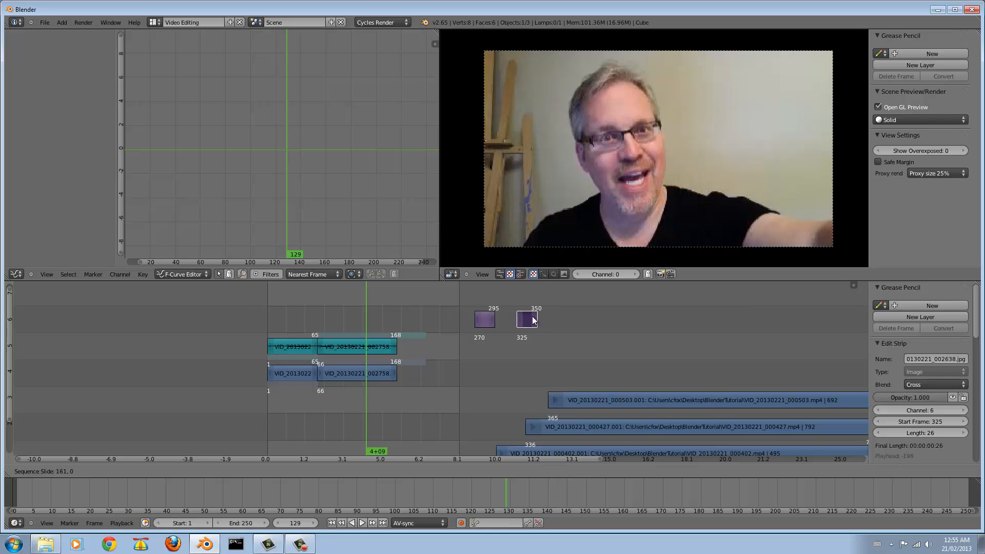
click(532, 321)
Scrub to frame 126 and cut the second movie and sound segments there.
mouse_move(377, 310)
mouse_down()
mouse_move(349, 316)
mouse_move(371, 315)
mouse_move(363, 319)
mouse_up()
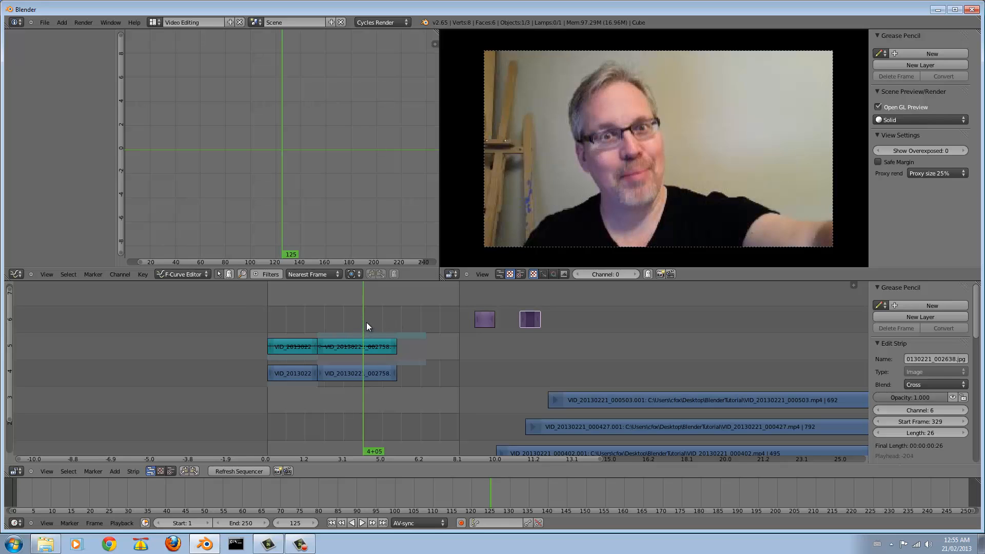
click(364, 324)
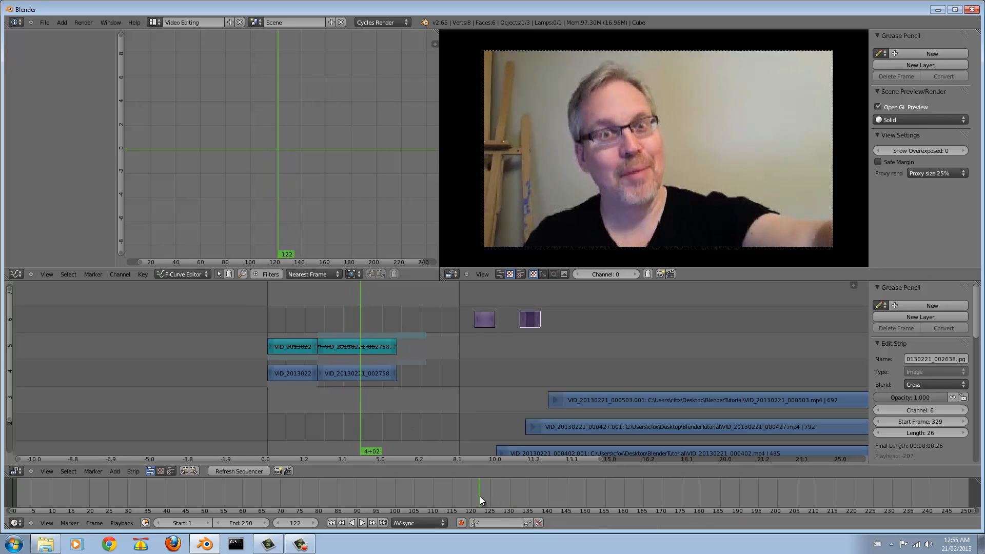
mouse_move(364, 333)
mouse_down()
mouse_move(351, 322)
mouse_move(370, 329)
mouse_move(363, 330)
mouse_up()
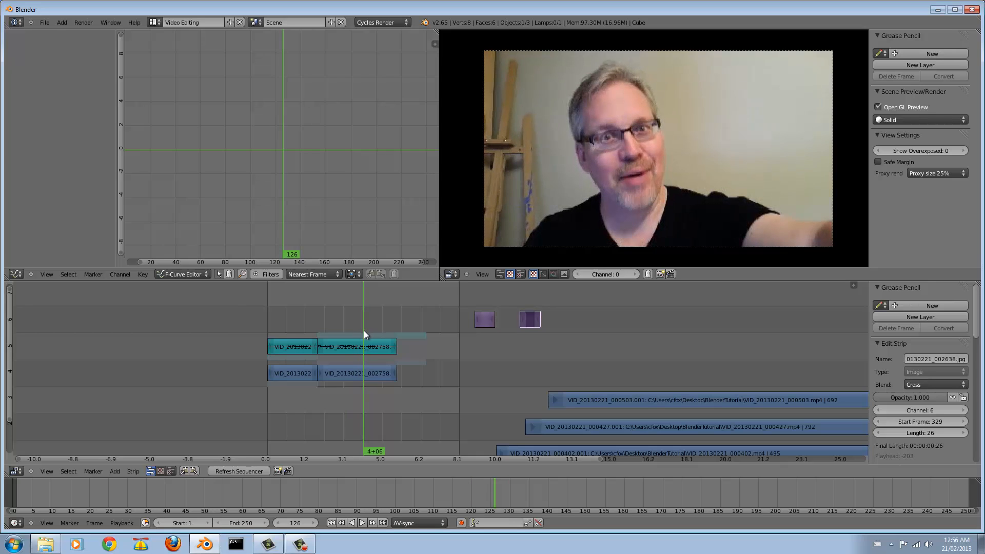
right_click(364, 347)
right_click(366, 375)
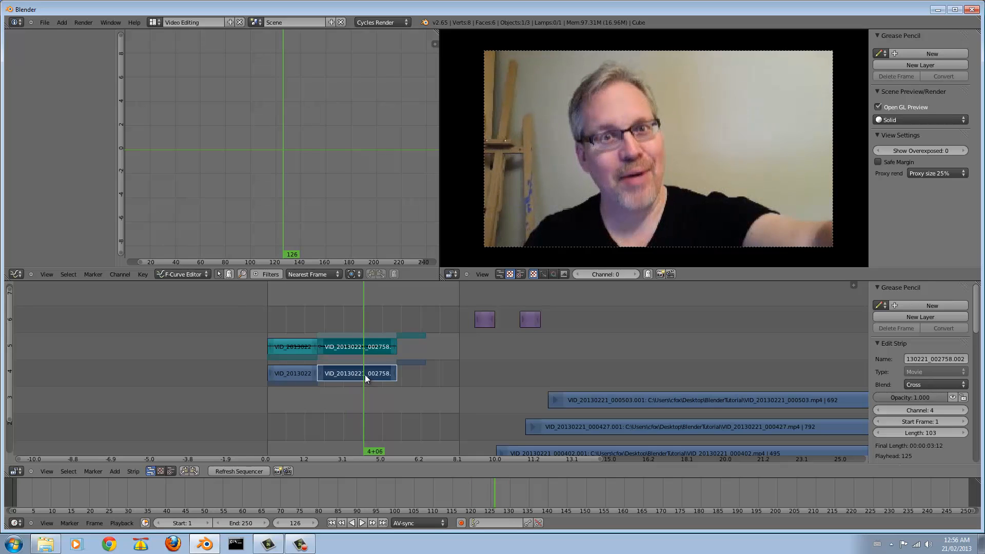
key(k)
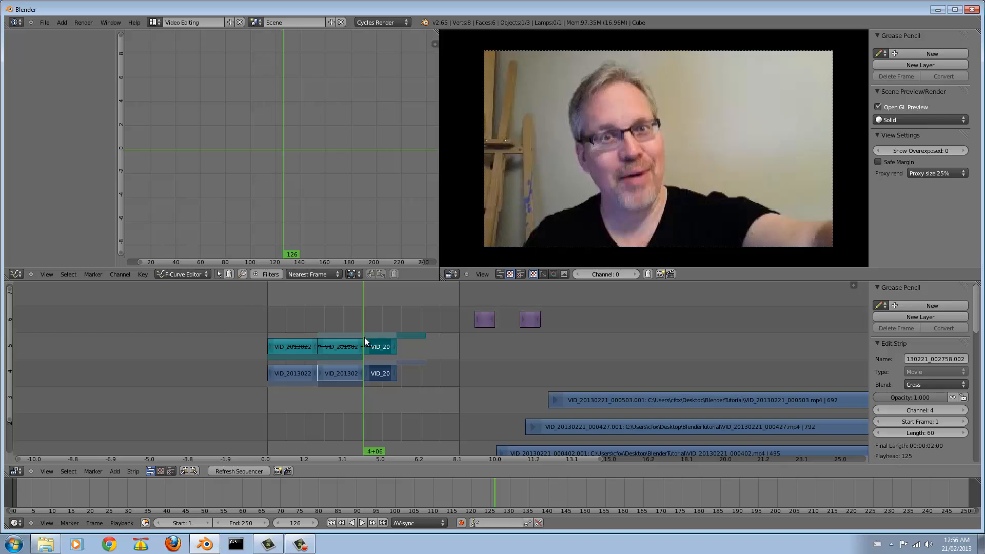
mouse_move(366, 314)
mouse_down()
mouse_move(310, 322)
mouse_move(372, 328)
mouse_move(363, 328)
mouse_up()
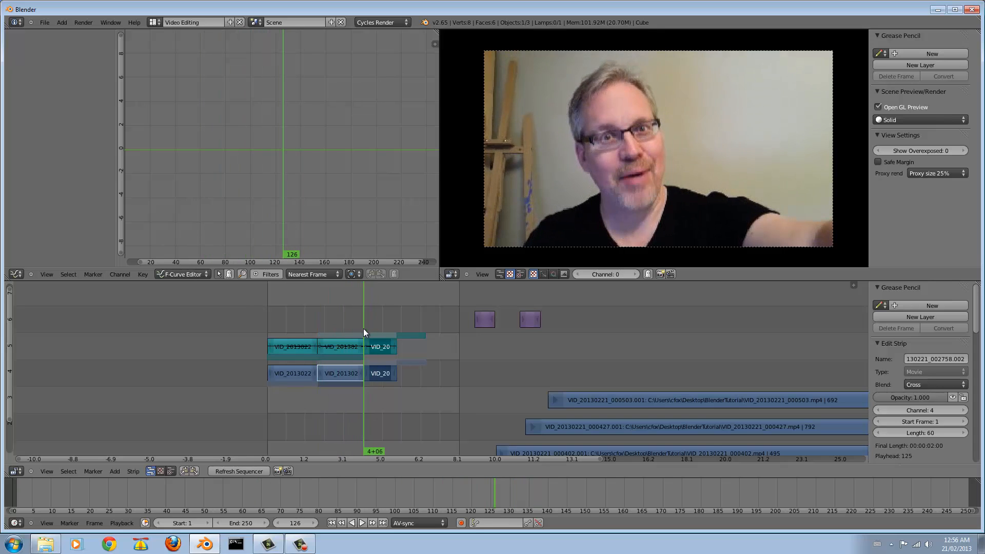
Place the IMG_20130221_002624 strip at start frame 58 and the IMG_20130221_002638 strip at start frame 123 in channel 6.
click(487, 303)
right_drag(487, 319, 324, 322)
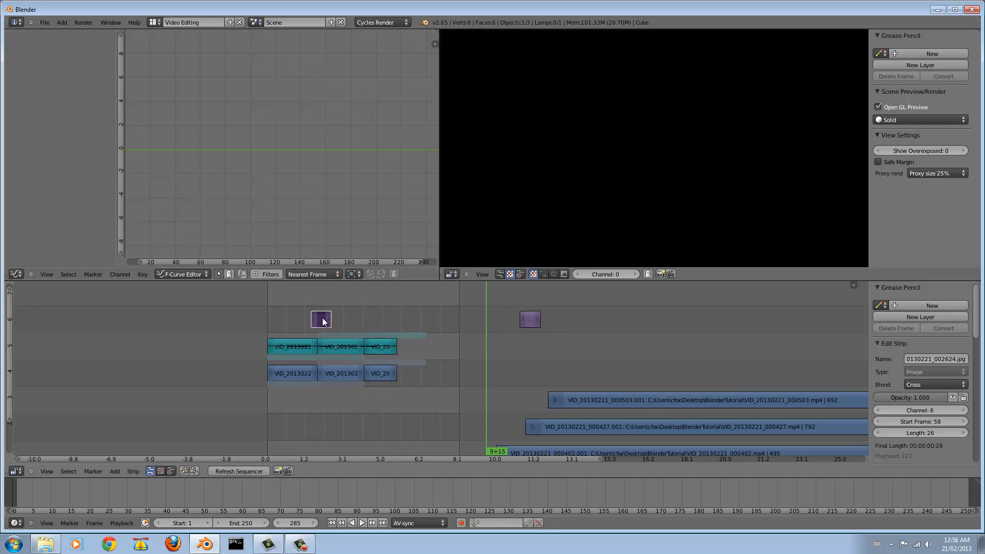
drag(310, 295, 378, 308)
right_click(518, 317)
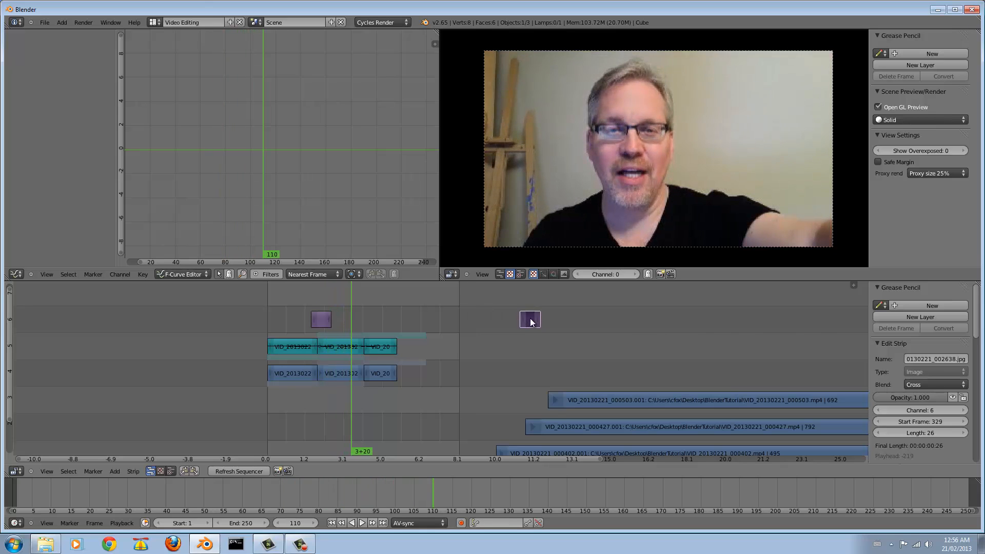
key(g)
click(367, 319)
Play the sequence across both cuts to check the image placement, stopping at frame 153.
drag(351, 294, 299, 300)
key(alt+a)
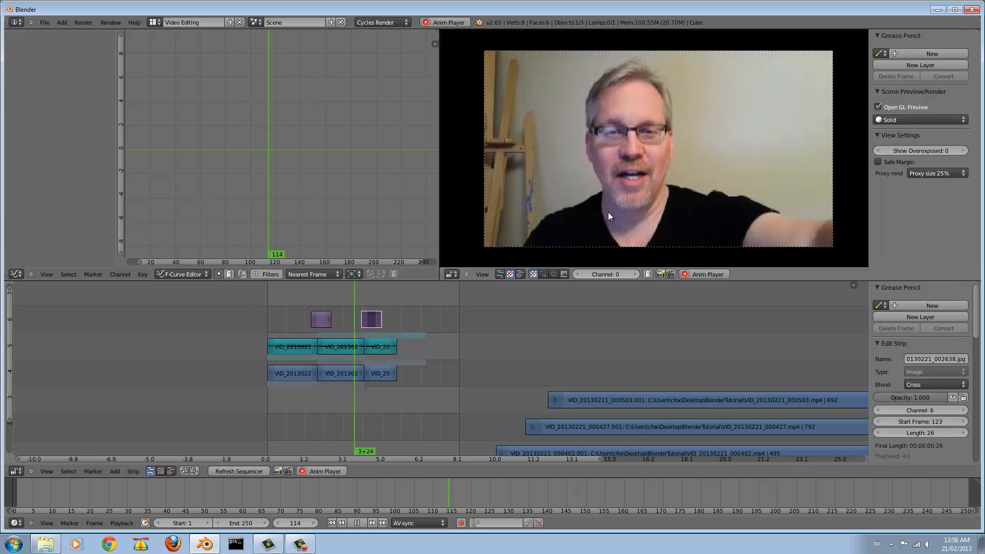
key(alt+a)
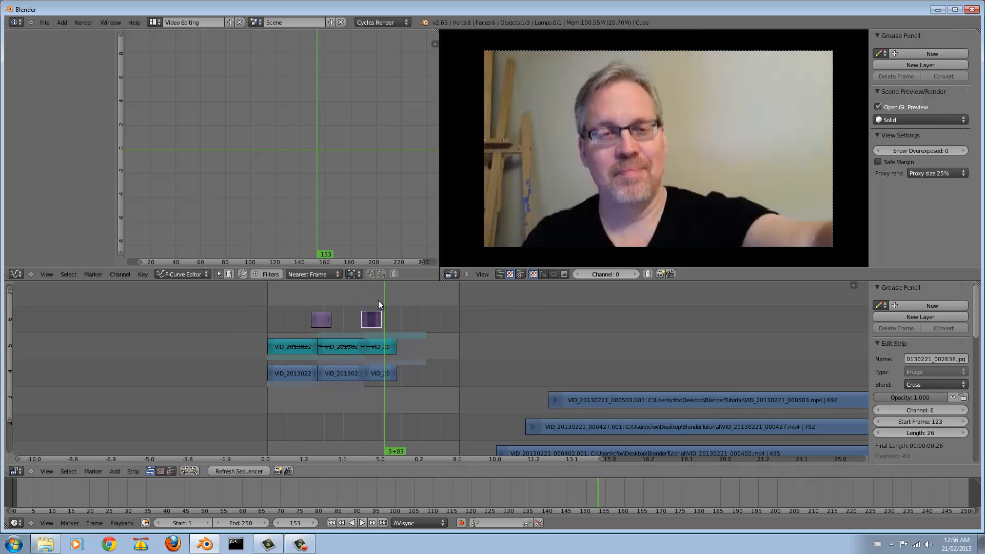
Add a Transform effect strip to the IMG_20130221_002624 image strip in channel 6.
mouse_move(294, 295)
mouse_down()
mouse_move(309, 293)
mouse_move(291, 295)
mouse_up()
right_click(314, 319)
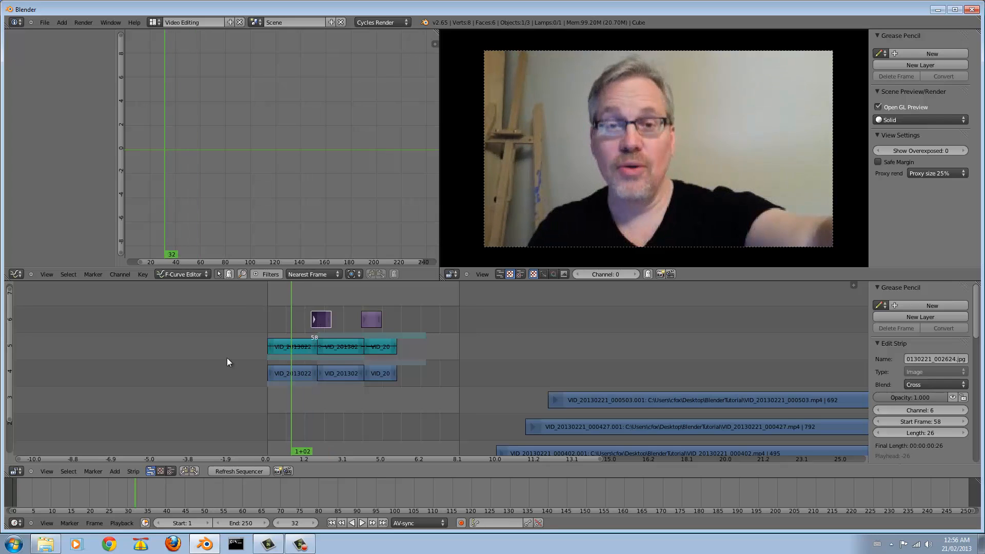
right_click(321, 321)
click(115, 470)
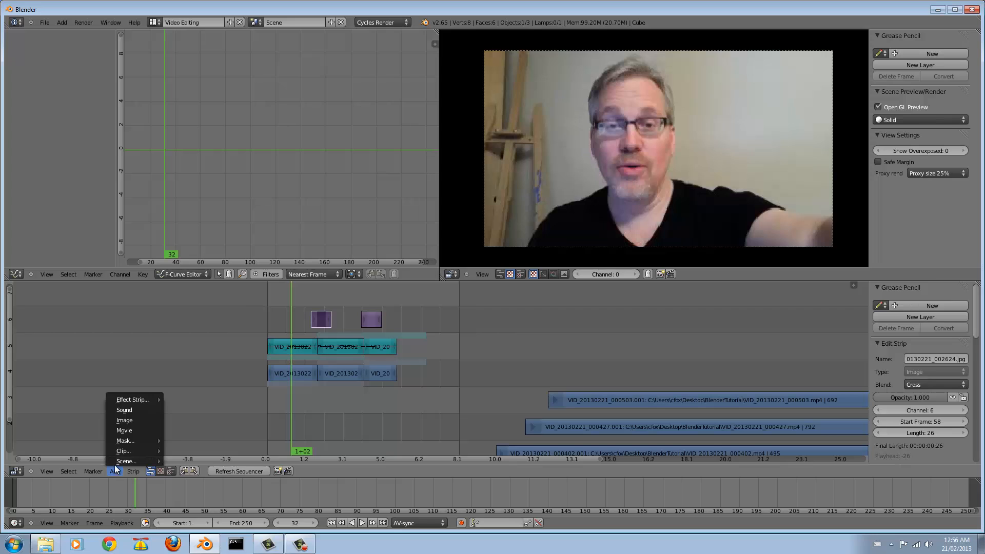
mouse_move(128, 399)
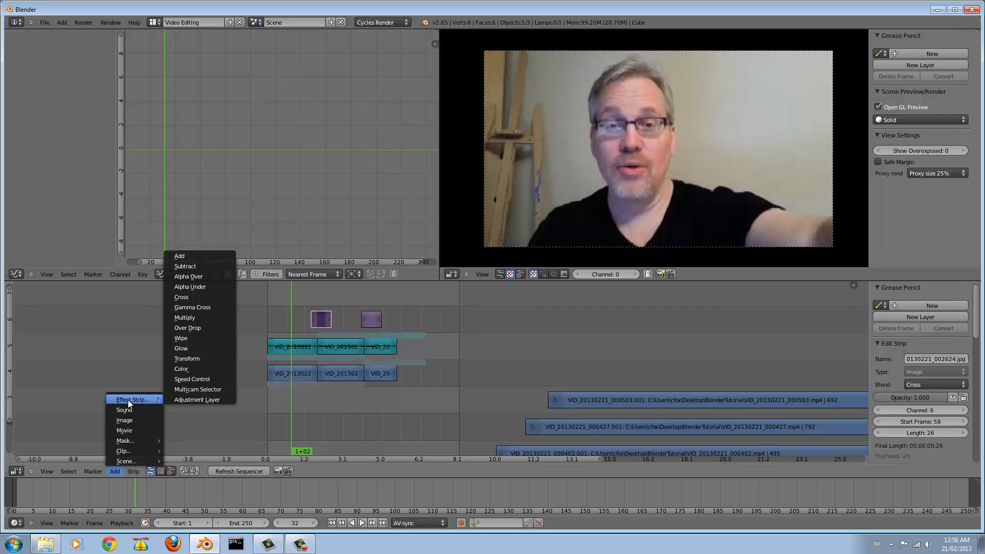
click(198, 358)
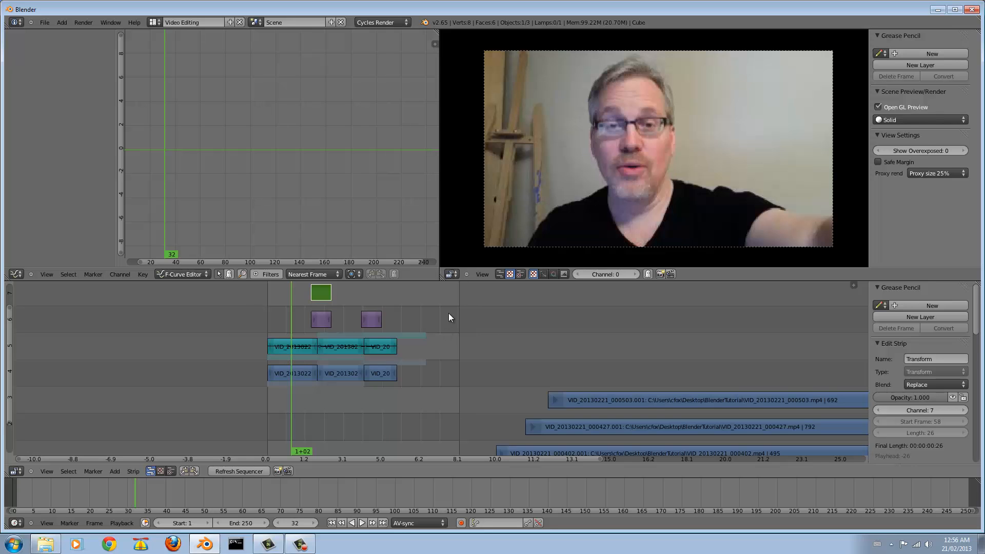
Scrub to frame 66 to preview the image under the Transform strip.
middle_drag(434, 317, 291, 304)
middle_drag(324, 333, 378, 347)
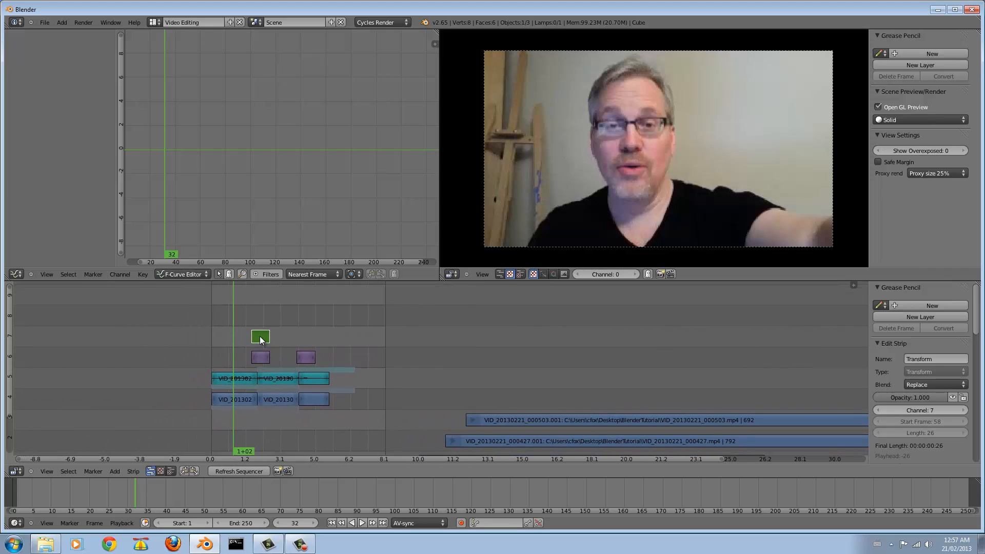
click(252, 317)
drag(252, 317, 257, 315)
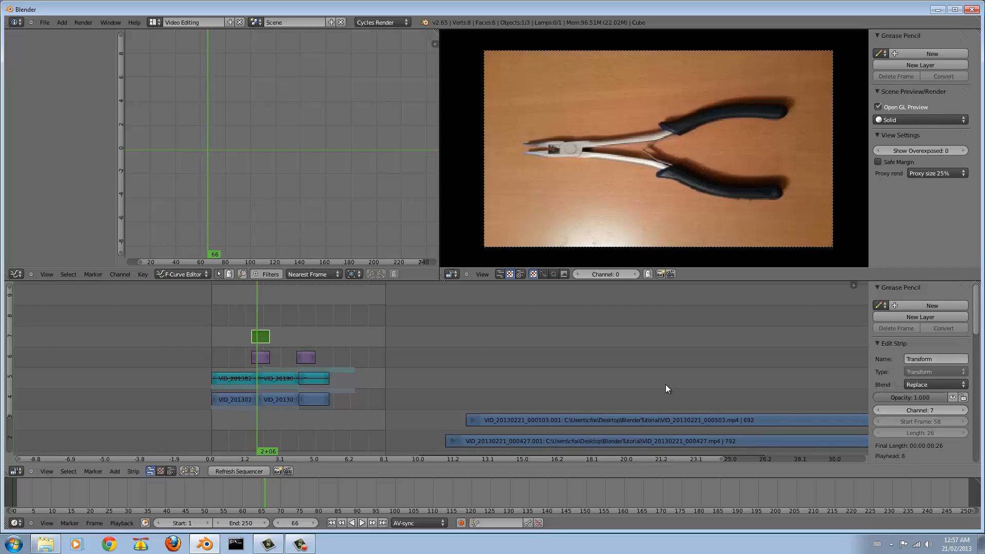
Compare the IMG_20130221_002624 strip with its Transform strip by selecting each in turn.
click(261, 359)
right_click(261, 338)
right_click(260, 354)
right_click(260, 339)
right_click(260, 355)
right_click(259, 339)
right_click(261, 355)
right_click(259, 341)
Mute the IMG_20130221_002624 image strip beneath its Transform strip.
right_click(261, 357)
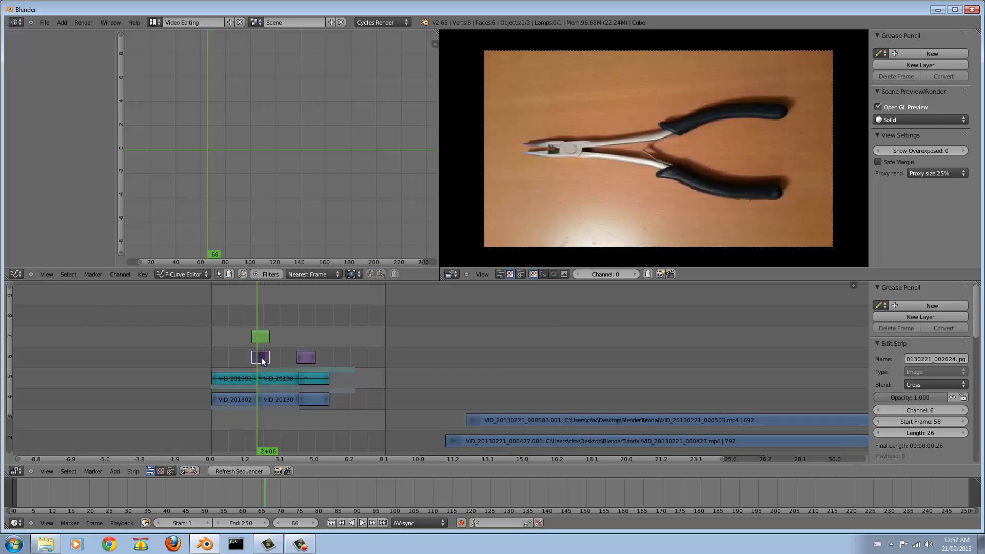
right_click(259, 339)
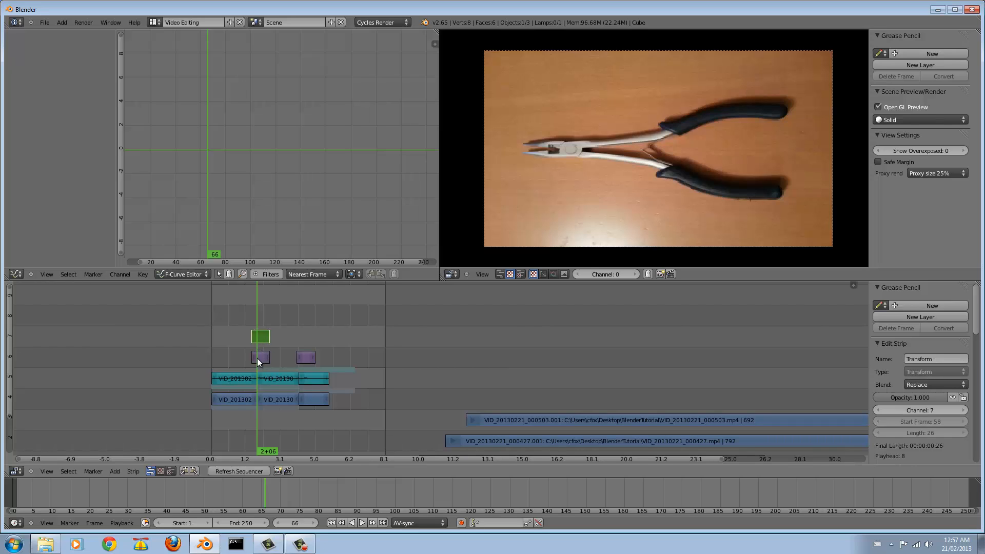
right_click(260, 358)
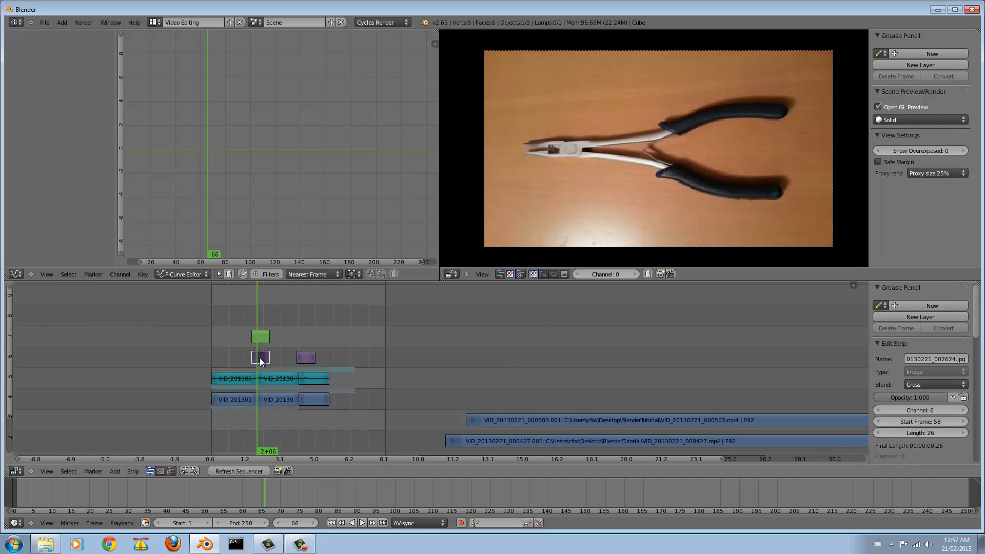
key(h)
Set the Transform strip's blend mode to Over Drop, with the playhead at frame 63.
right_click(260, 337)
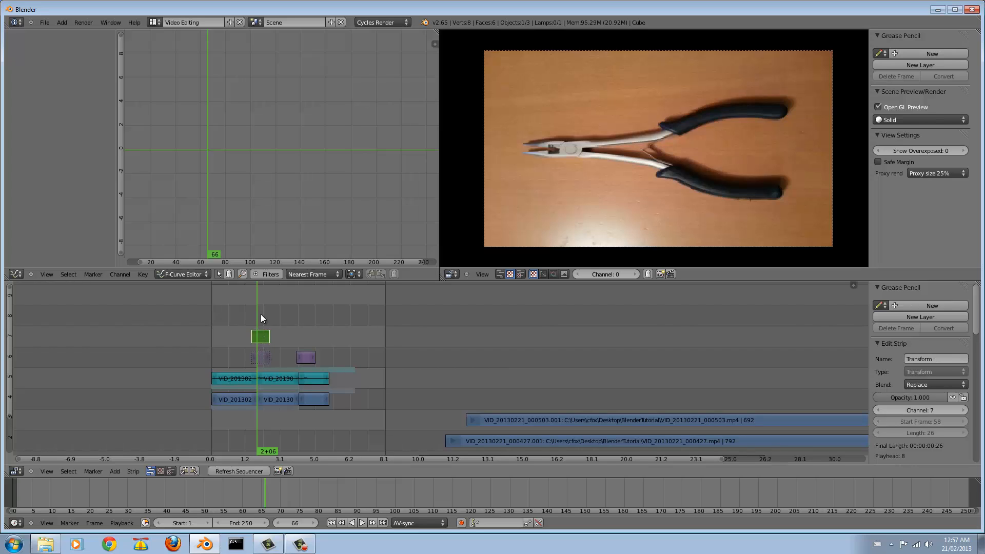
drag(260, 314, 255, 315)
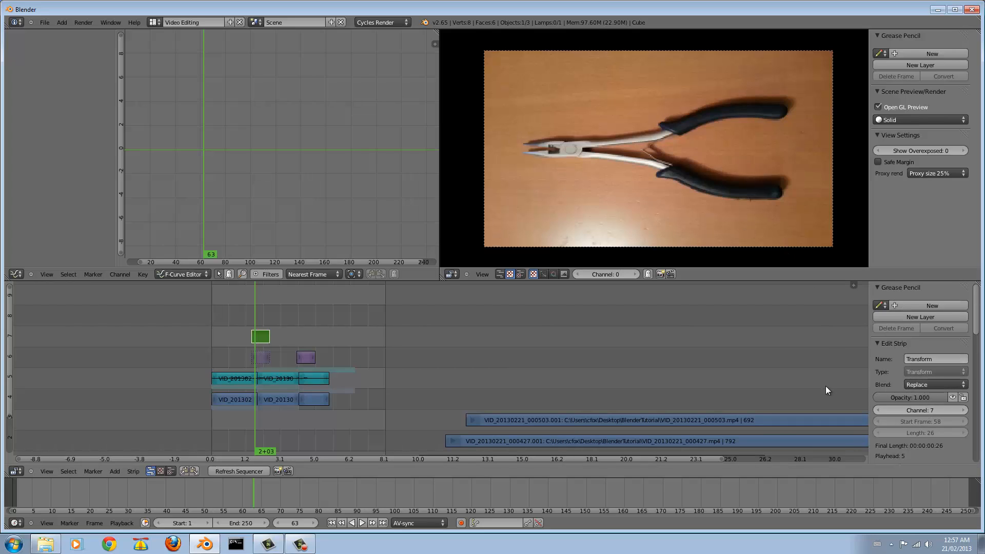
click(924, 385)
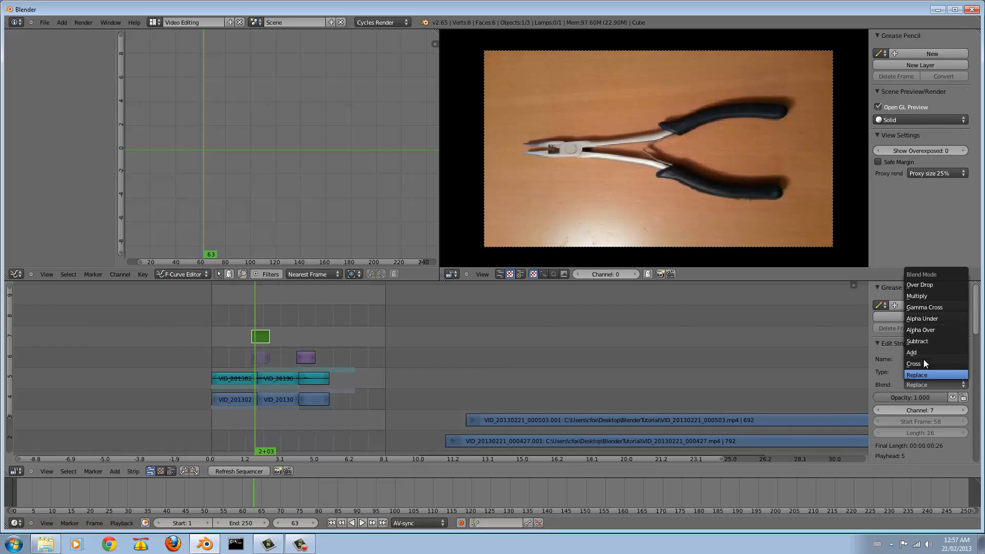
click(934, 284)
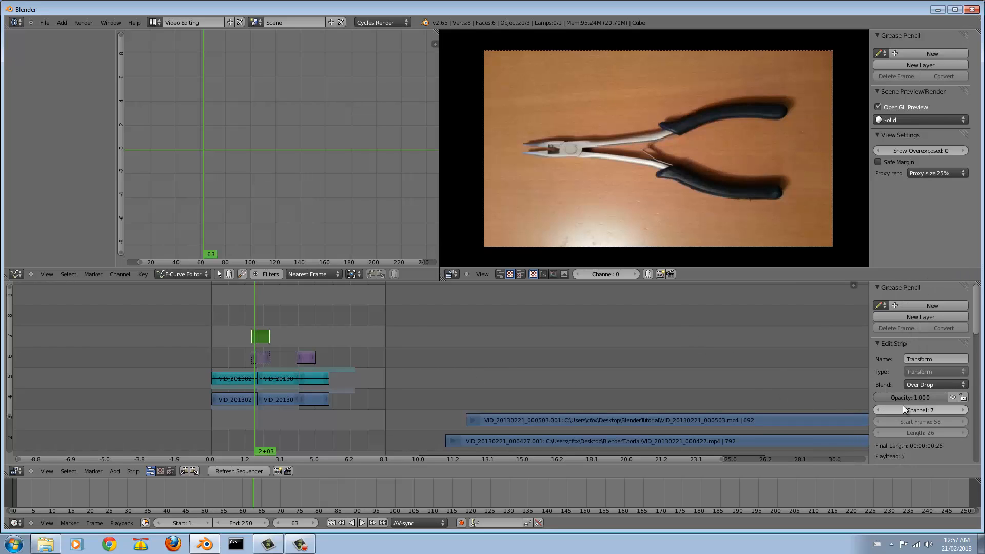
Enable uniform scale on the Transform strip and set its scale to 0.25.
scroll(940, 416, down, 4)
scroll(939, 415, down, 8)
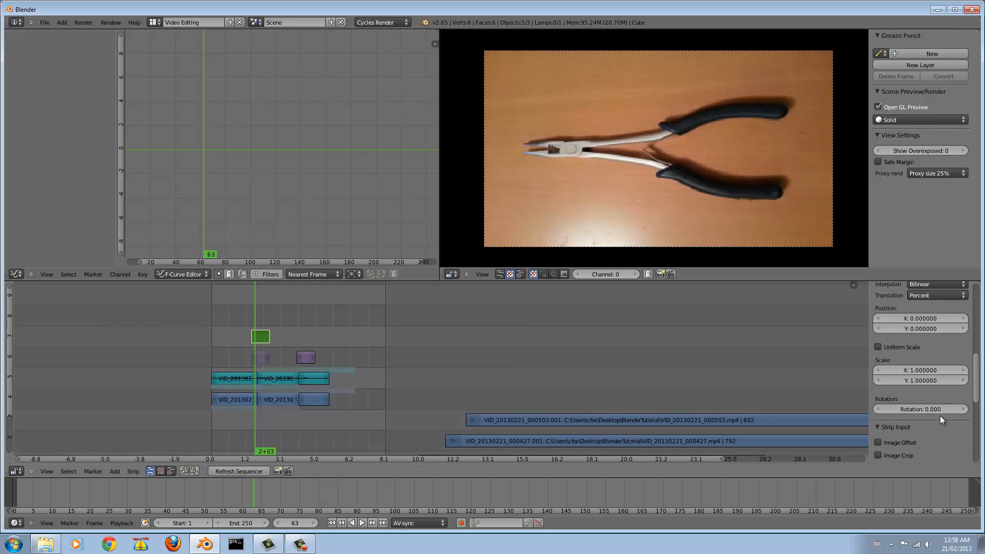
click(880, 349)
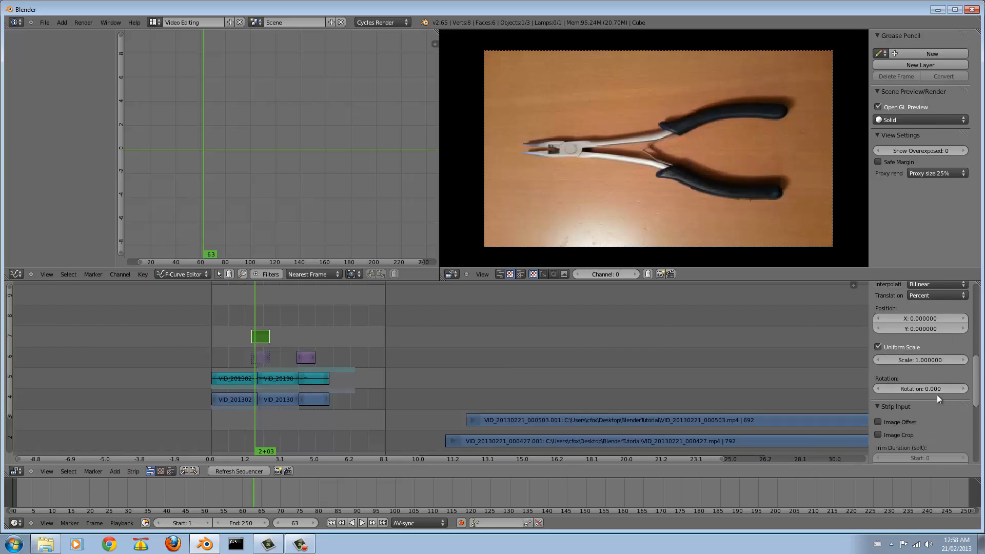
click(920, 360)
text(0.25)
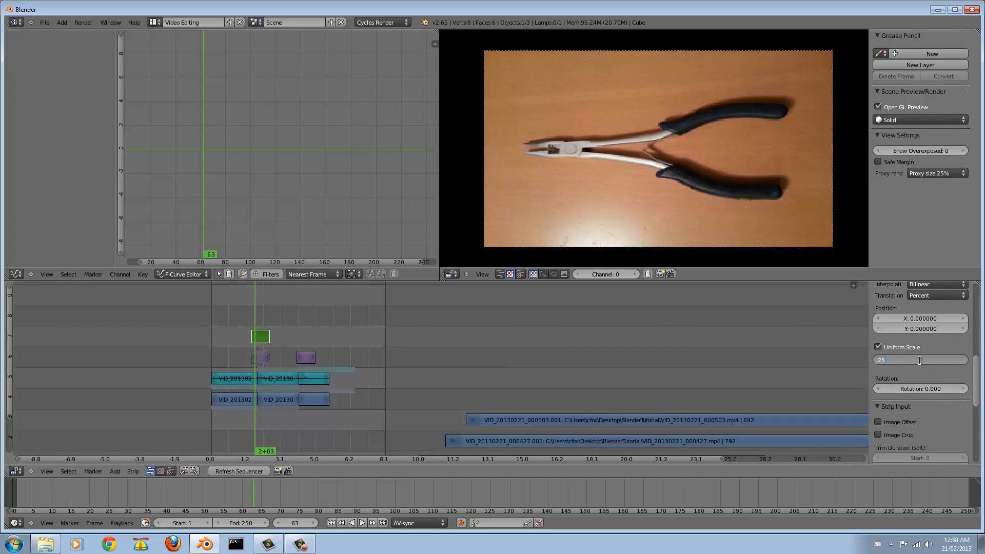
key(Return)
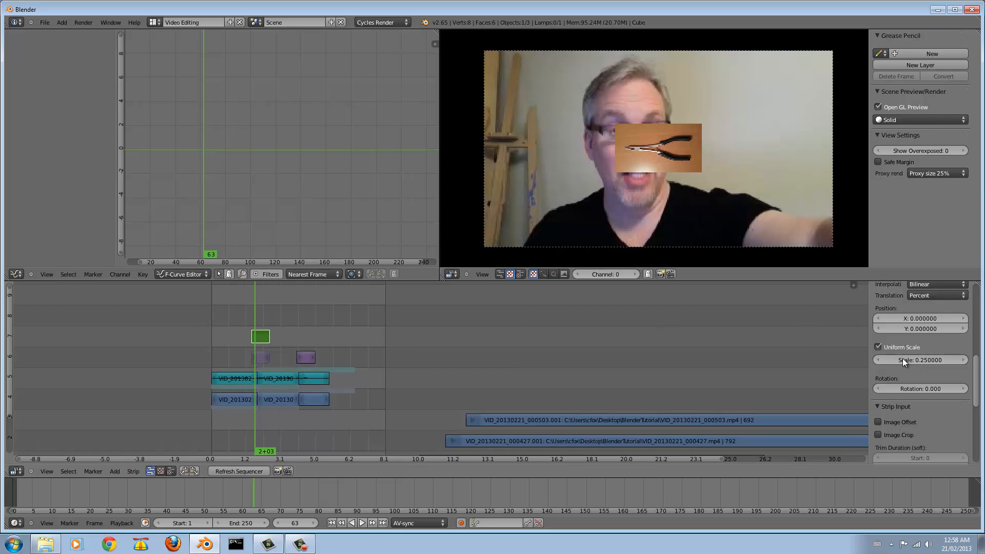
Enlarge the overlaid pliers image by setting the Transform strip's scale to 0.3.
click(918, 360)
text(0.3)
key(Return)
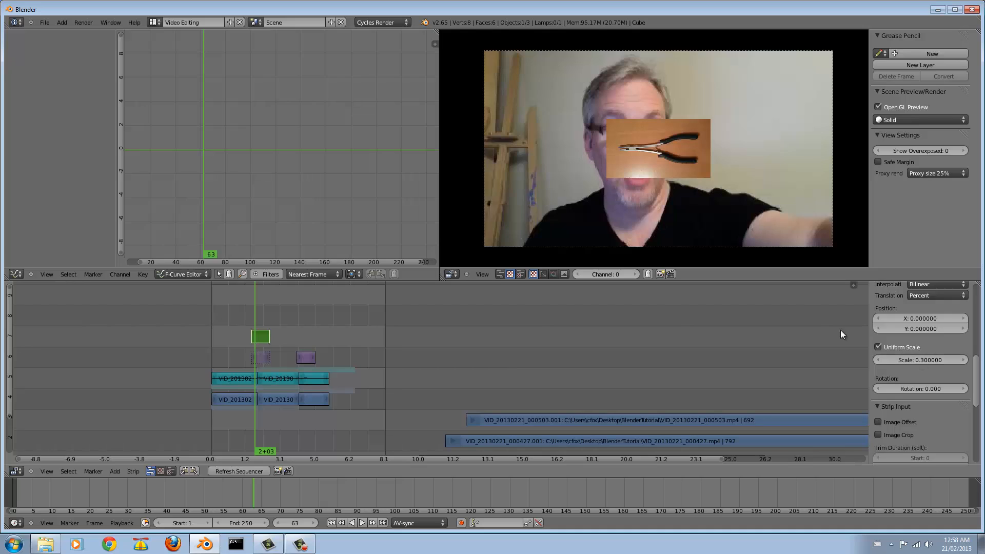
Position the pliers image beside the man's head, at about X 30.21 and Y 14.49 percent.
scroll(916, 395, down, 8)
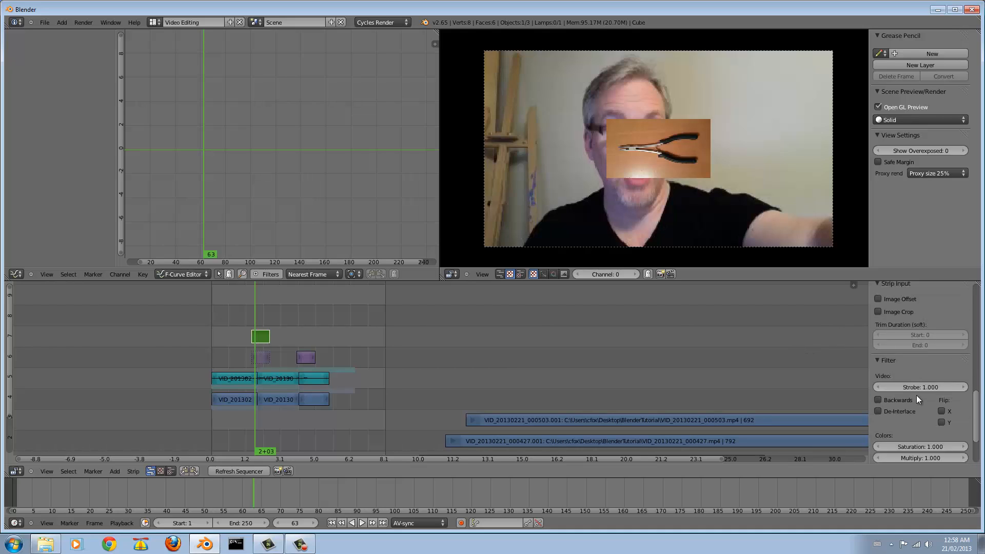
scroll(917, 395, up, 8)
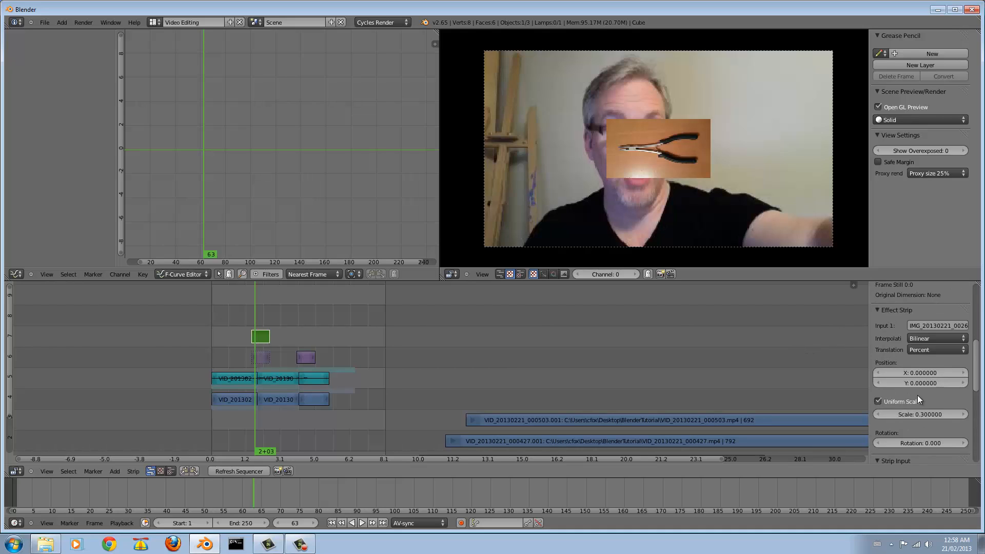
scroll(917, 395, down, 5)
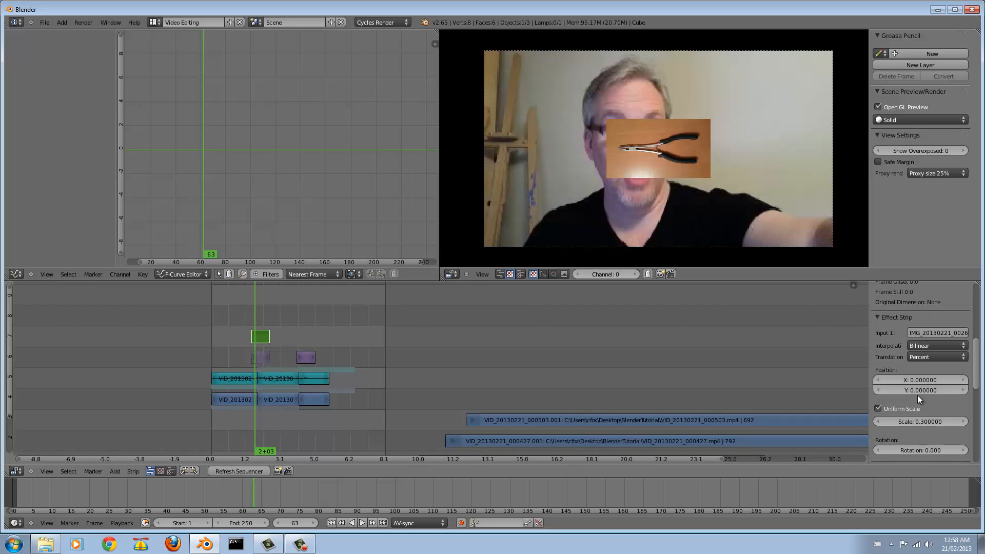
scroll(917, 395, down, 2)
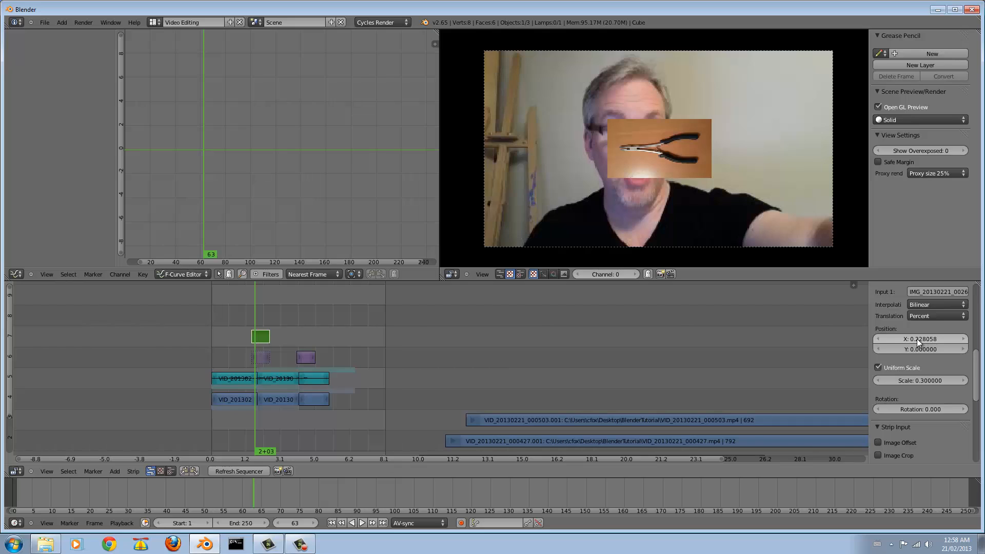
drag(891, 337, 958, 352)
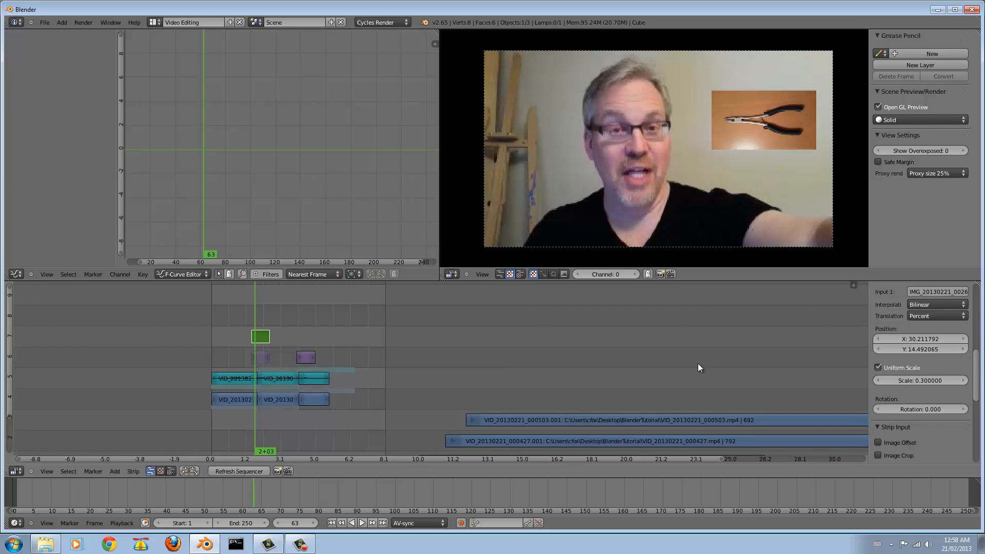
Play the sequence from frame 36 to check the scaled overlay, stopping at frame 148.
click(236, 317)
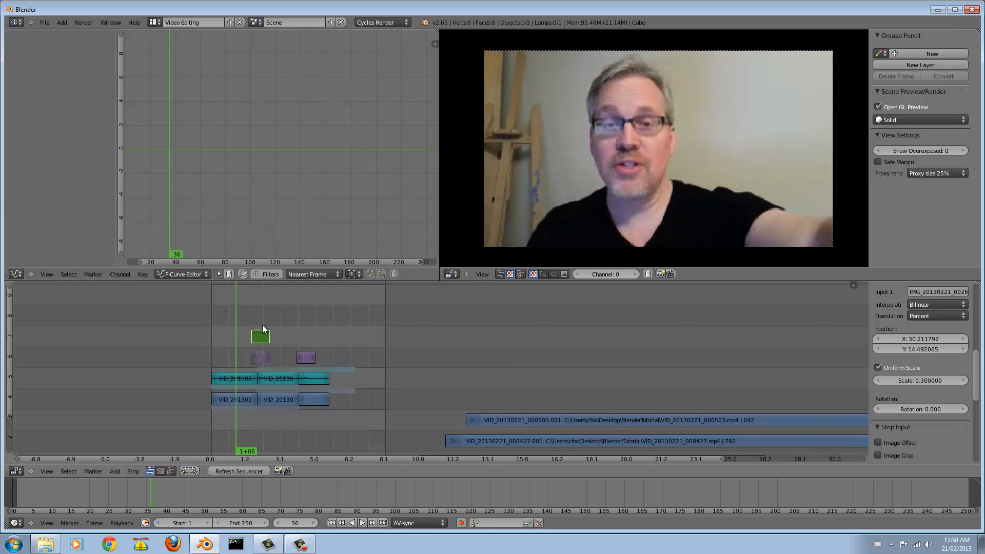
key(alt+a)
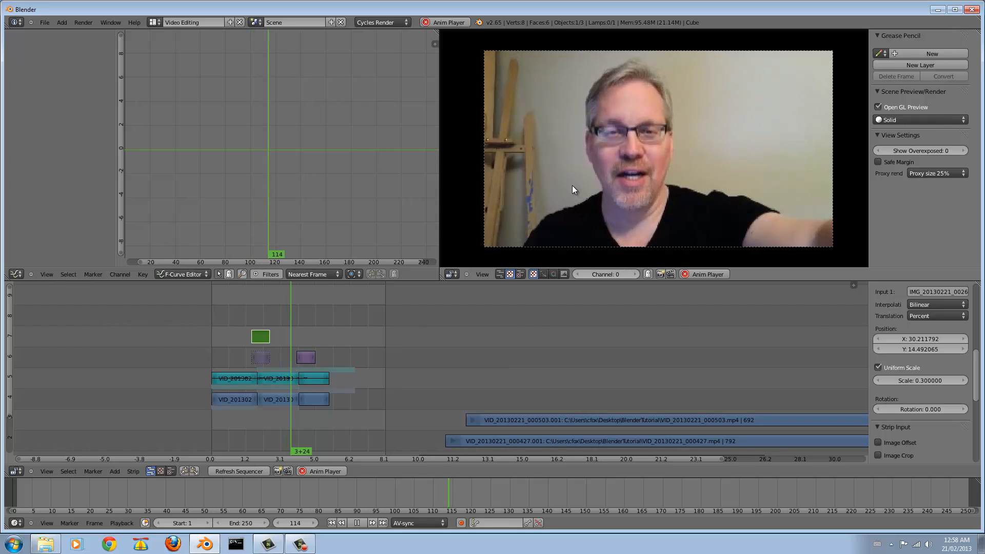
key(alt+a)
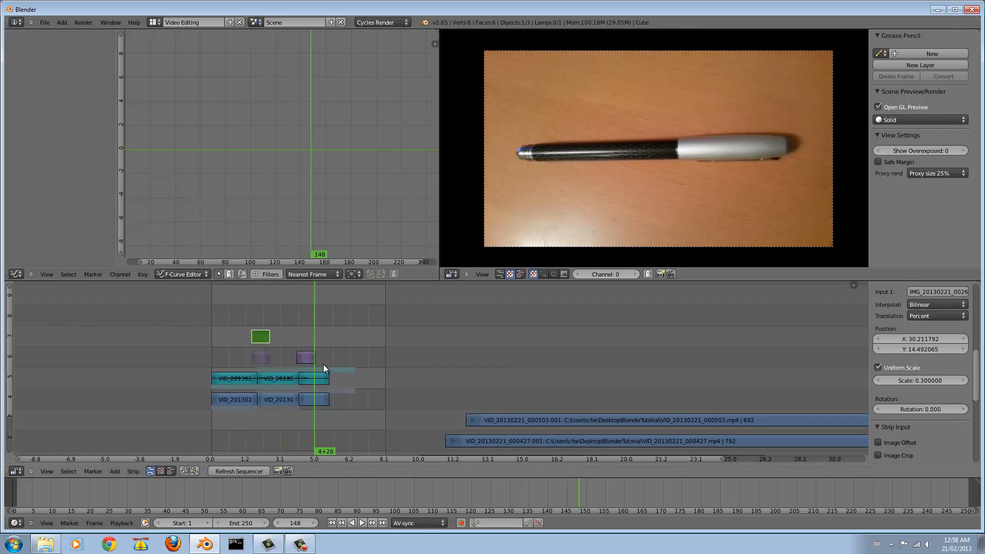
Add a Transform effect strip to the IMG_20130221_002638 image strip and mute the image strip.
right_click(304, 357)
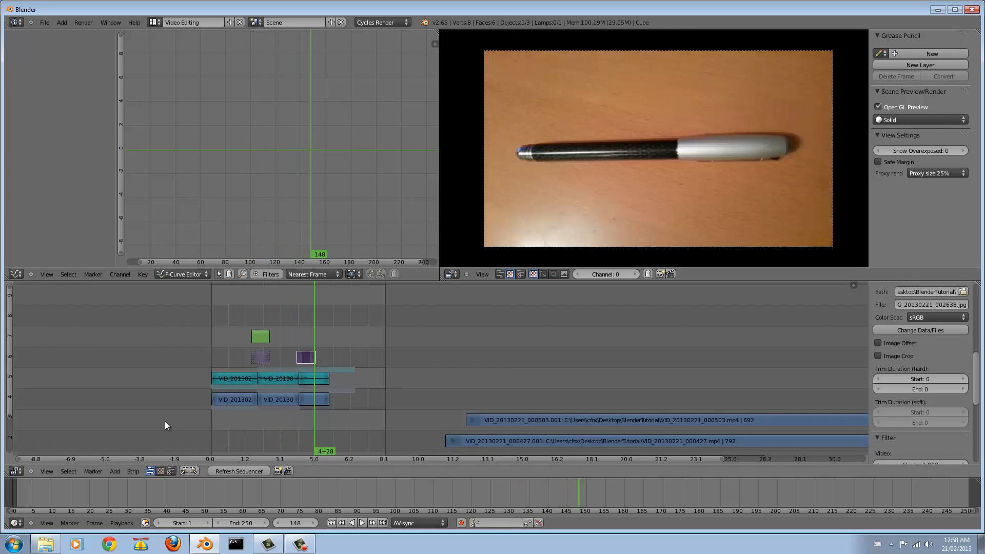
click(115, 471)
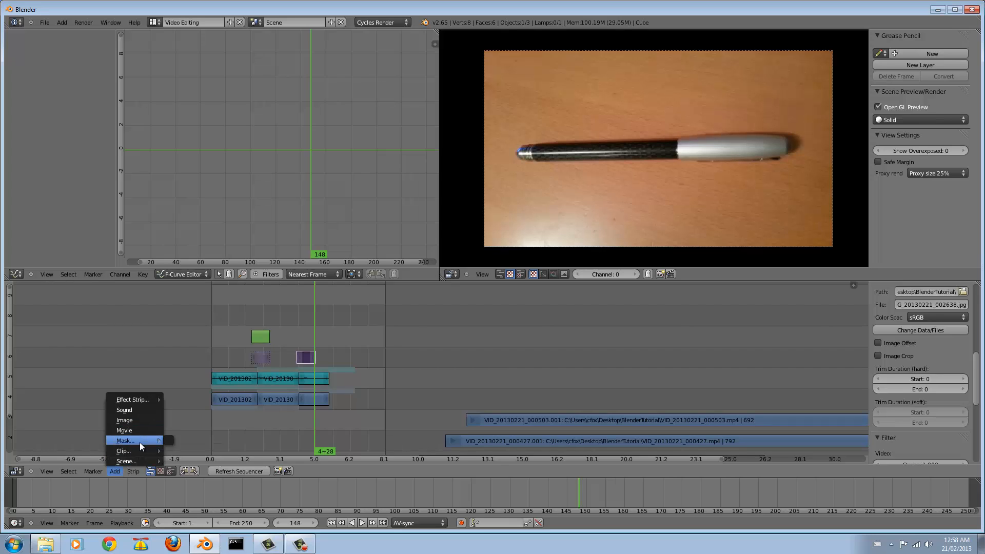
mouse_move(136, 402)
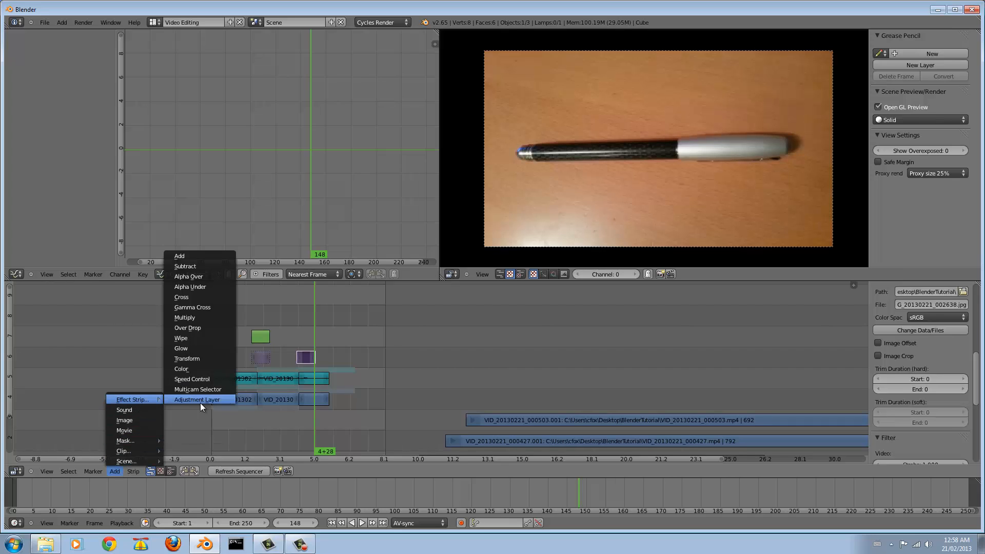
click(201, 359)
right_click(308, 358)
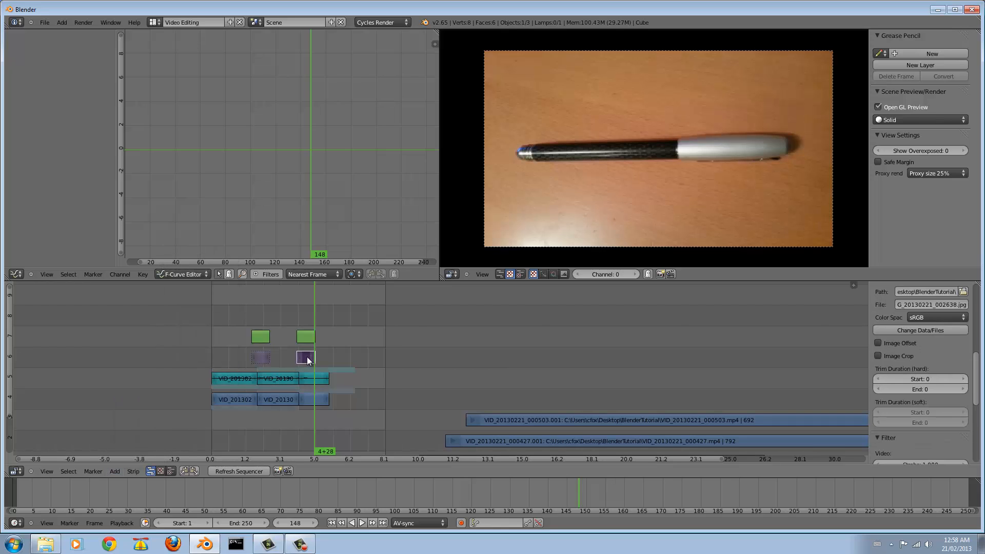
Set the blend mode of the second Transform strip to Over Drop.
right_click(307, 337)
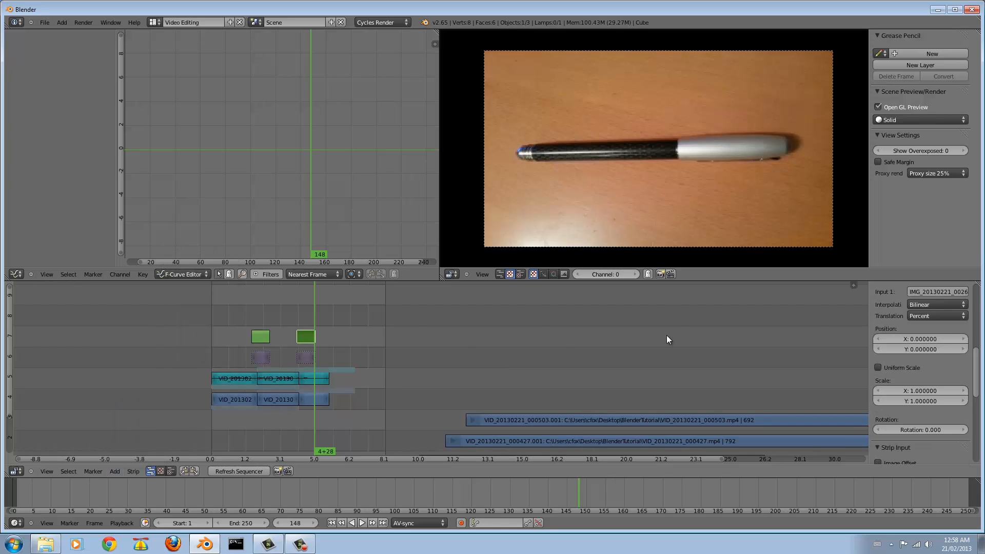
scroll(885, 345, up, 8)
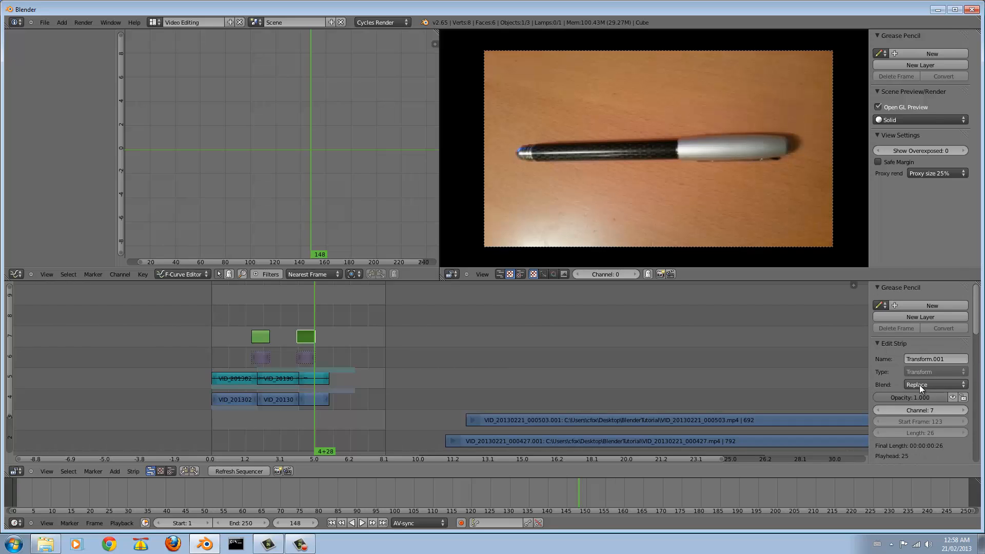
click(920, 386)
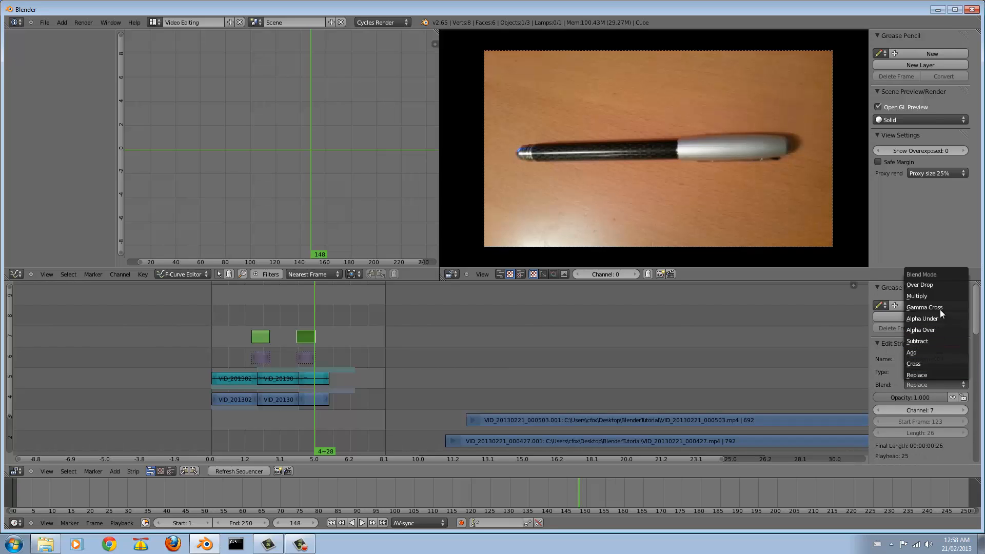
click(943, 285)
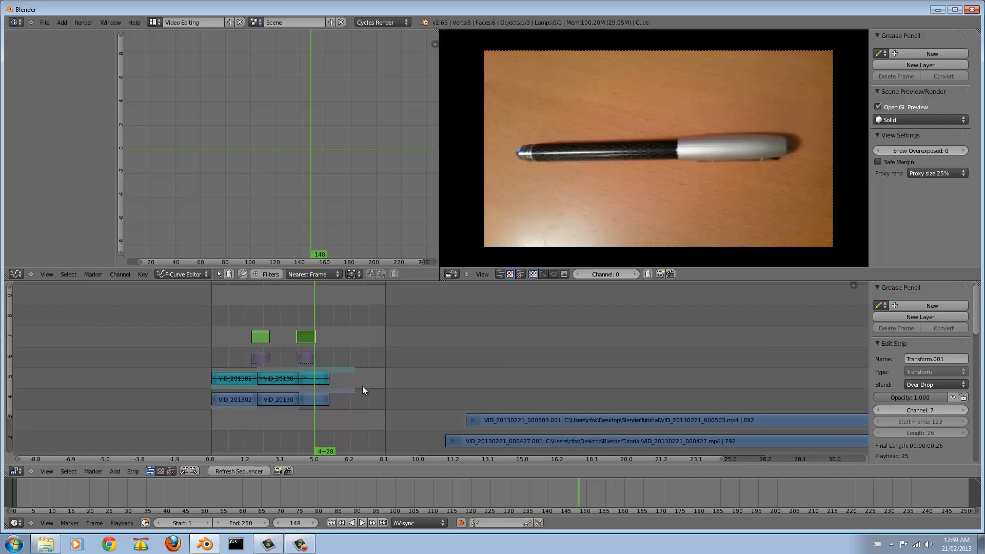
Enable Premultiply for the first Transform strip and preview the pliers overlay at frame 70.
click(264, 337)
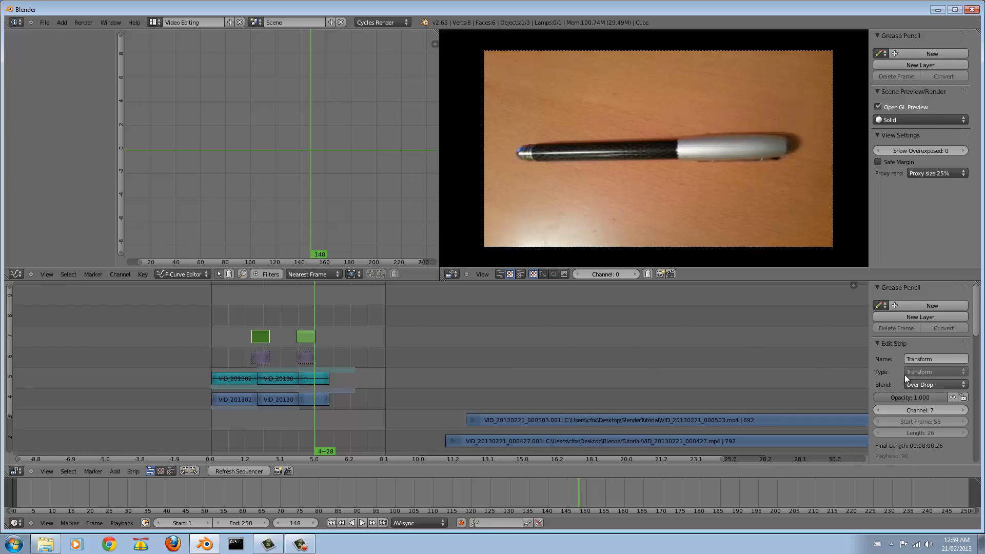
click(260, 321)
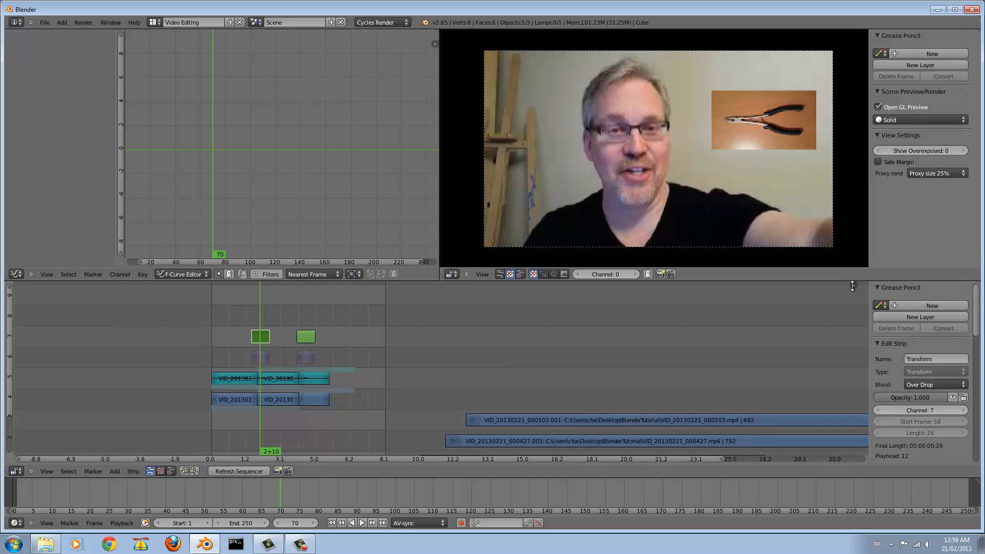
scroll(905, 362, down, 5)
scroll(915, 371, down, 10)
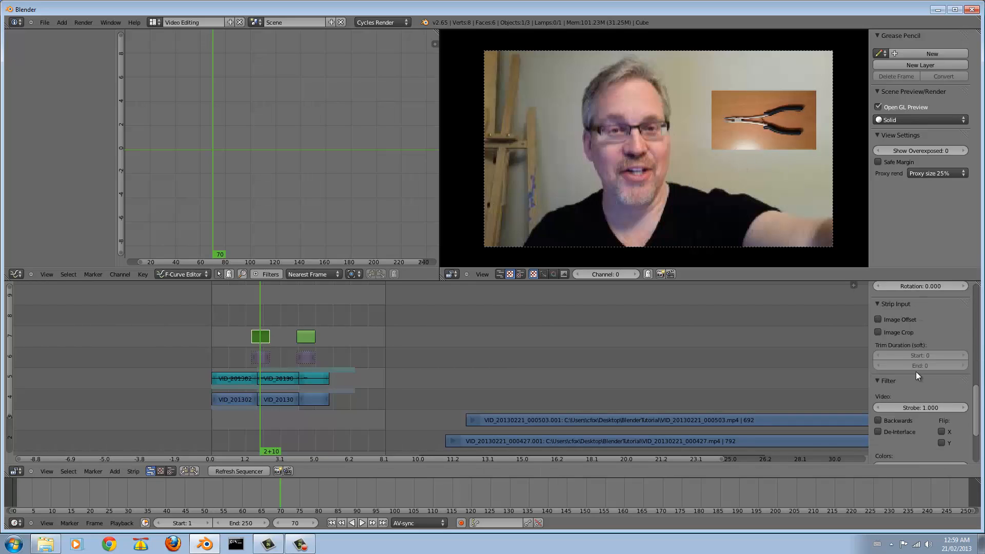
click(878, 400)
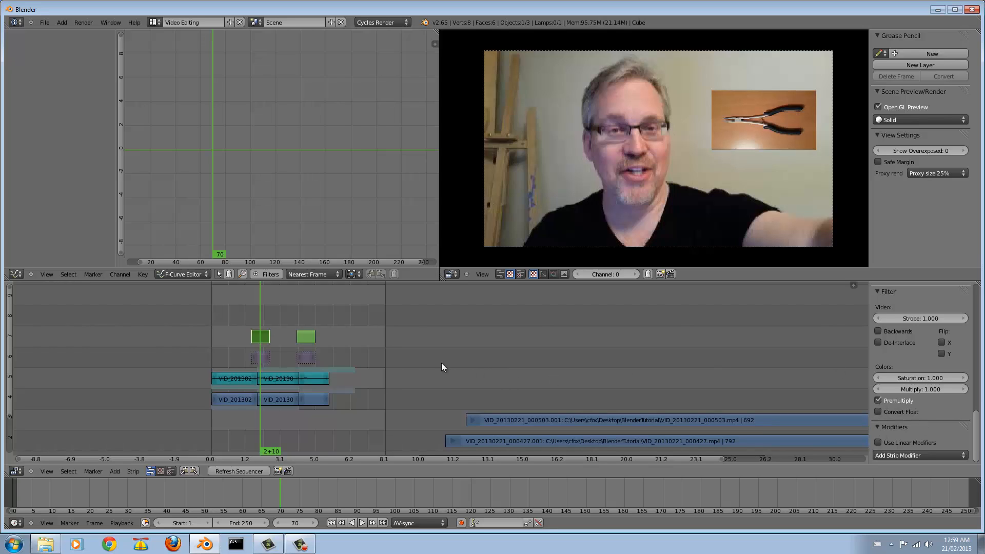
Enable Premultiply for the second Transform strip, viewing the pen overlay at frame 133.
drag(300, 316, 304, 315)
right_click(303, 337)
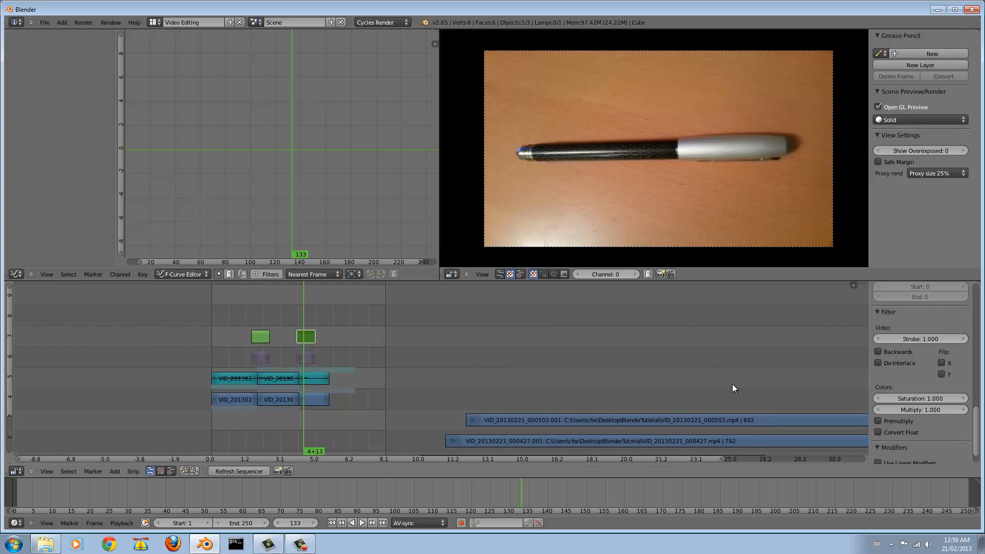
scroll(931, 401, down, 1)
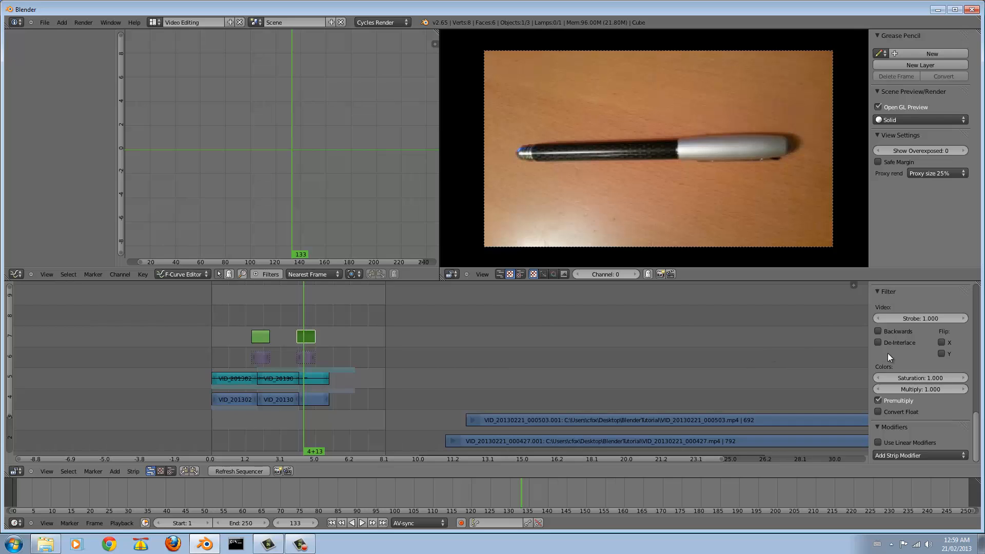
Scale the pen image uniformly to 0.3 and position it beside the man's head, at about X 27.56 and Y 22.26 percent.
scroll(915, 362, up, 8)
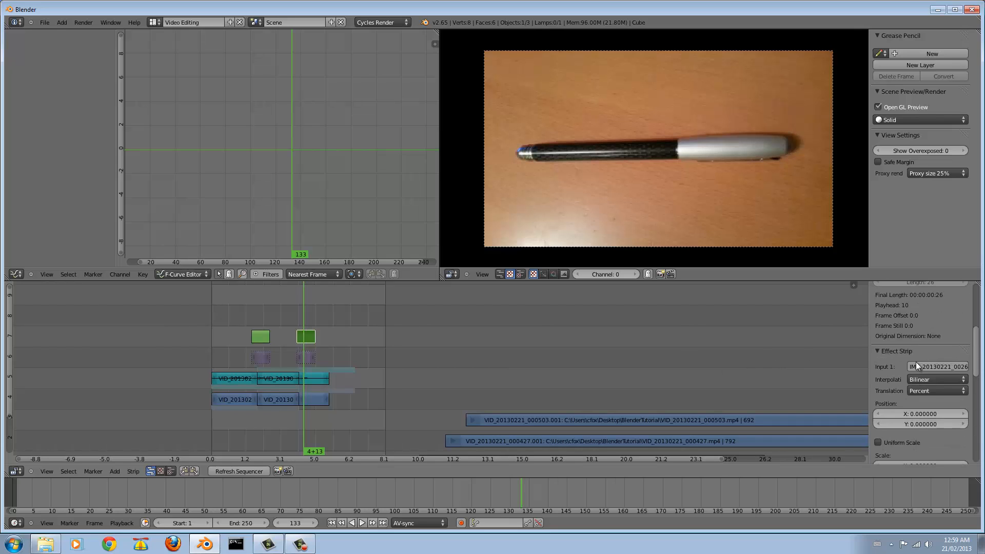
scroll(933, 375, up, 3)
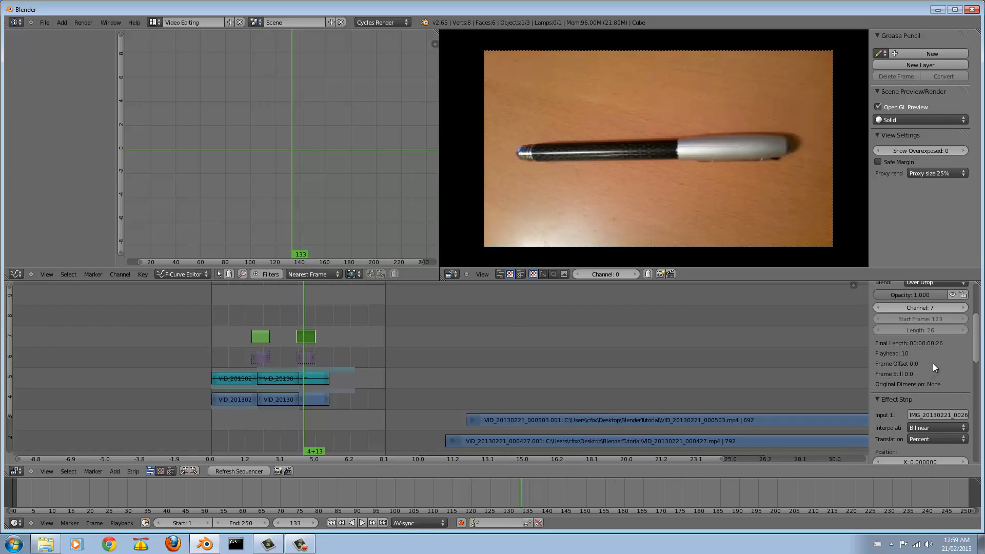
scroll(933, 363, down, 4)
click(878, 408)
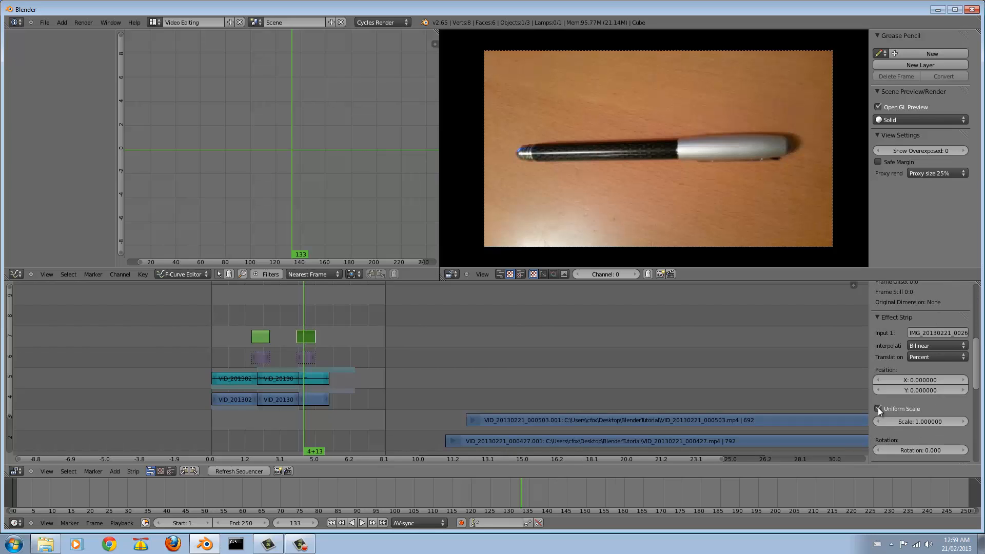
click(918, 421)
text(0.3)
key(Return)
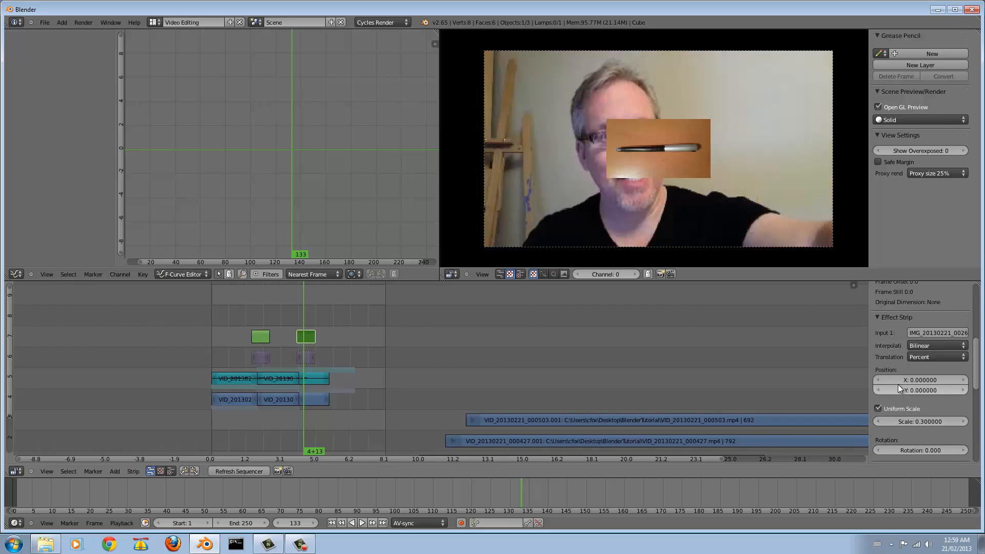
drag(905, 380, 961, 384)
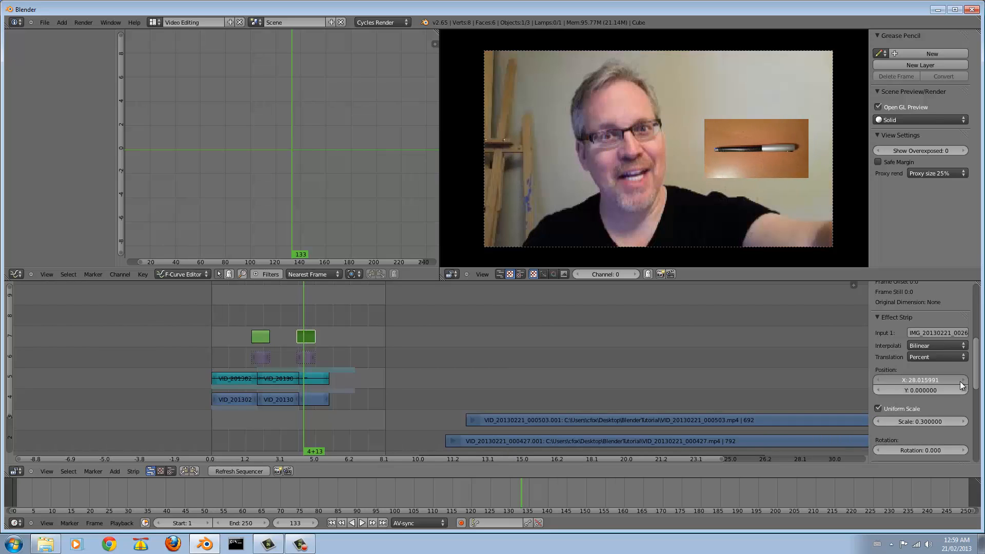
drag(904, 393, 959, 393)
Play the sequence from frame 28 to review both image overlays, stopping at frame 229.
click(231, 312)
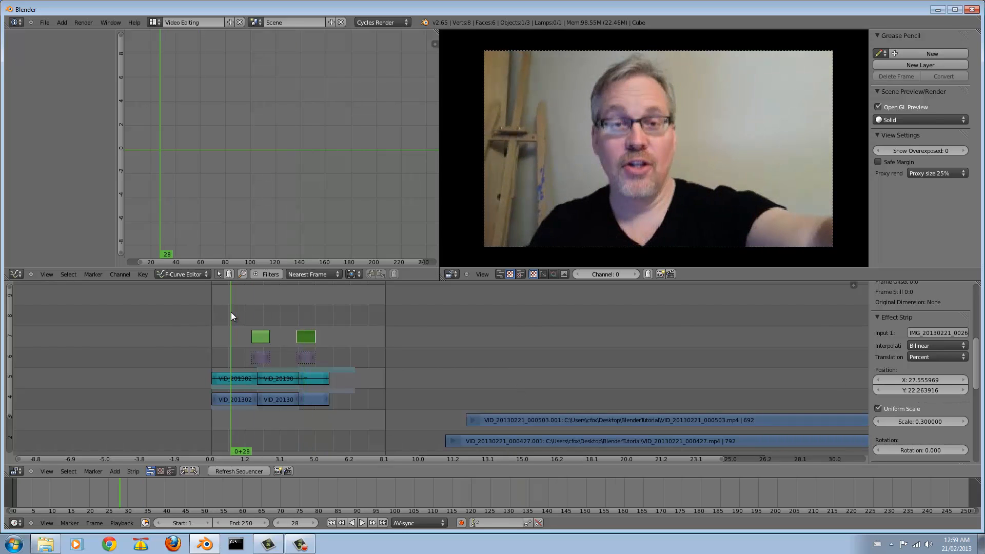
key(alt+a)
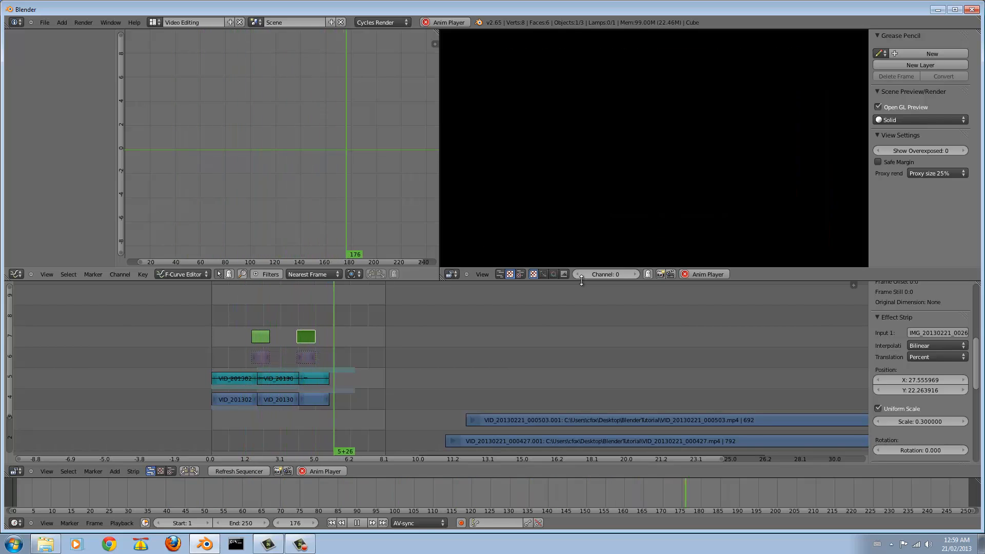
key(alt+a)
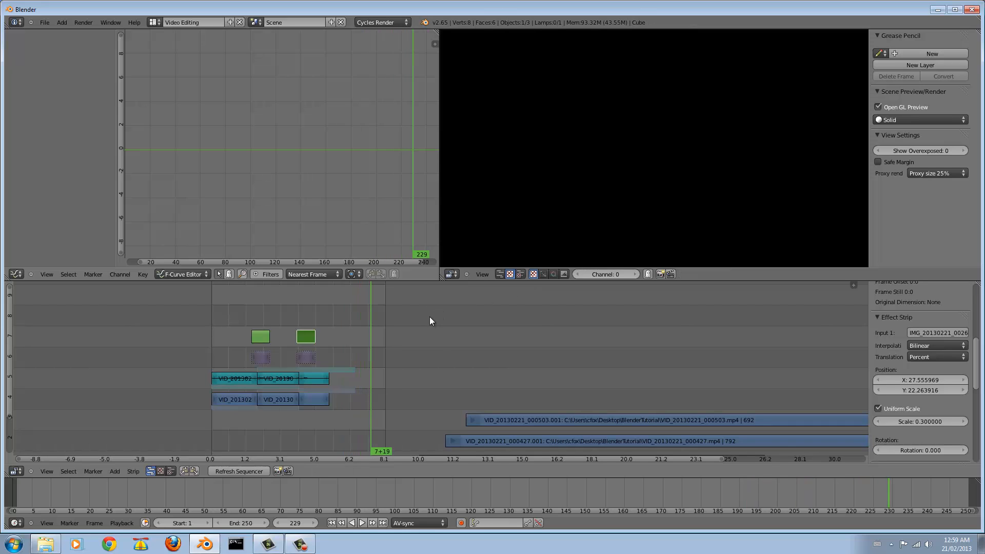
Move VID_20130221_000503 to channel 6 at frame 408 and VID_20130221_000427 to channel 3 at frame 157, overlapping the end of the last clip of the man.
click(479, 373)
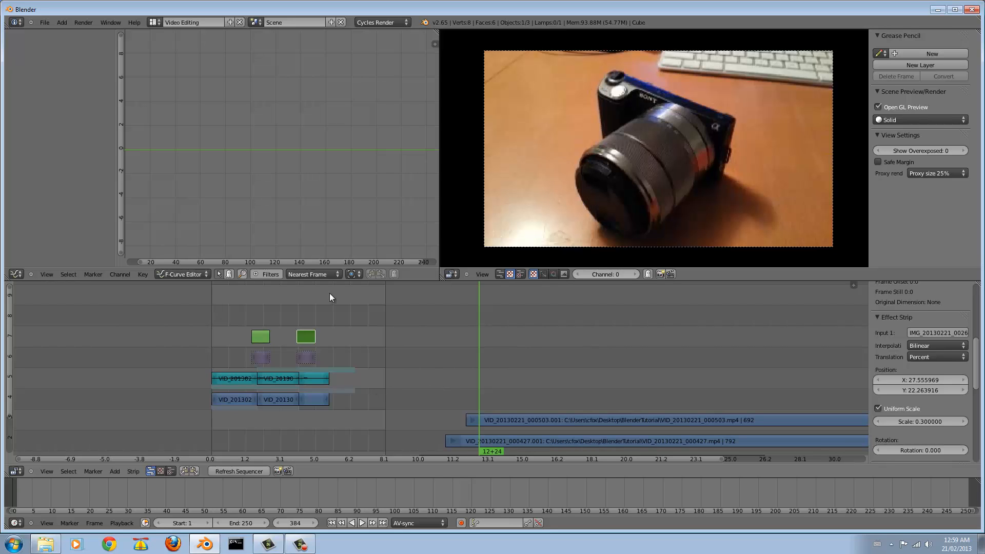
drag(484, 392, 614, 394)
right_drag(551, 420, 580, 358)
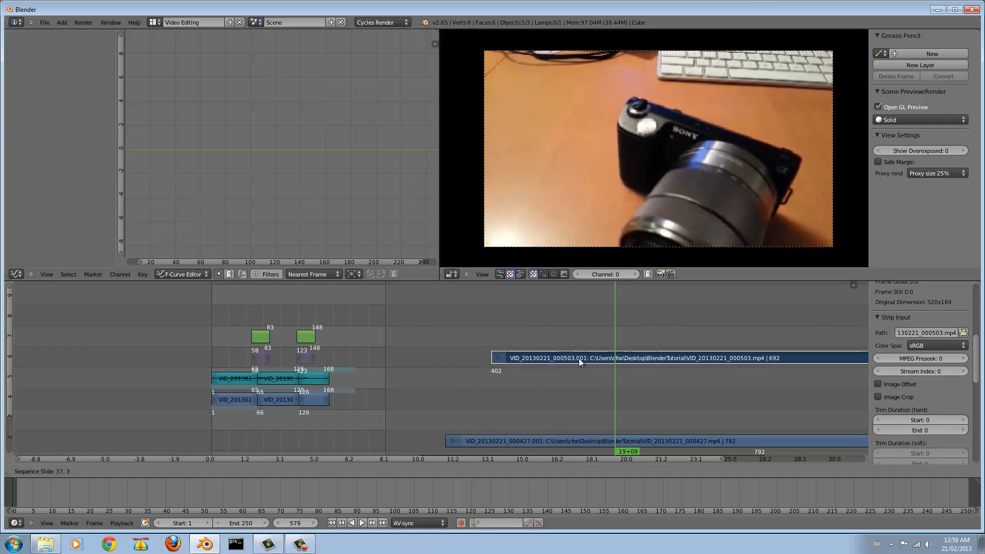
right_drag(543, 441, 418, 420)
drag(318, 338, 341, 327)
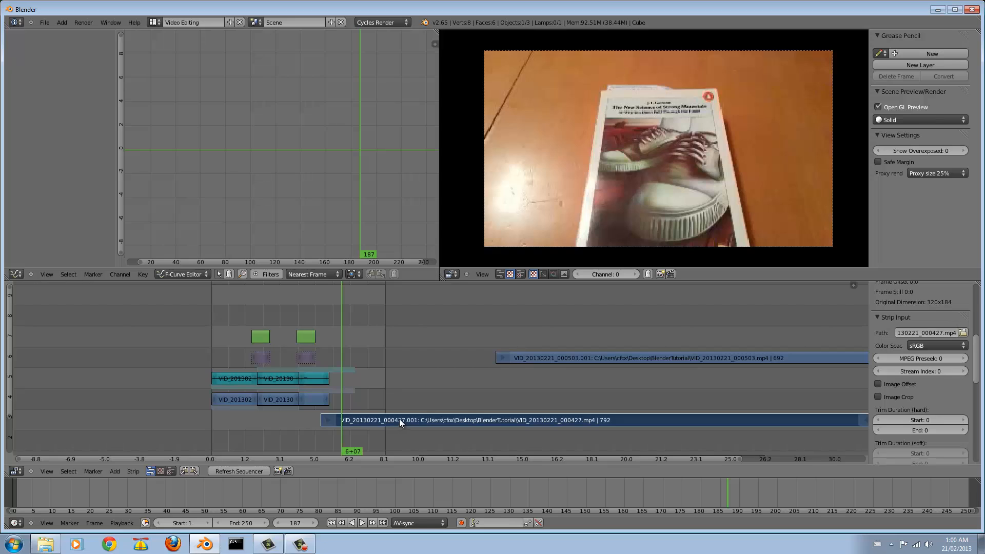
Add a Gamma Cross effect from the last clip of the man to the VID_20130221_000427 strip.
right_click(314, 399)
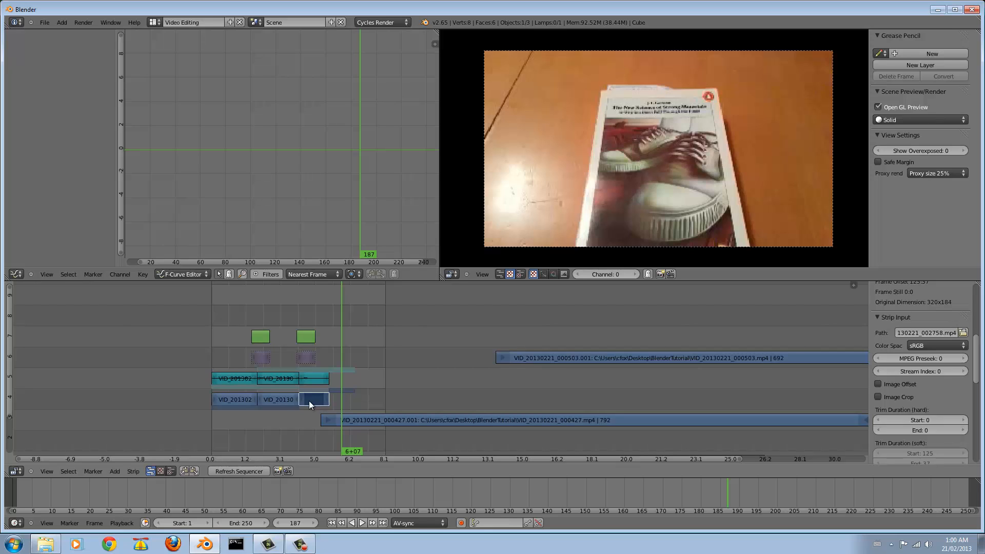
right_click(361, 421)
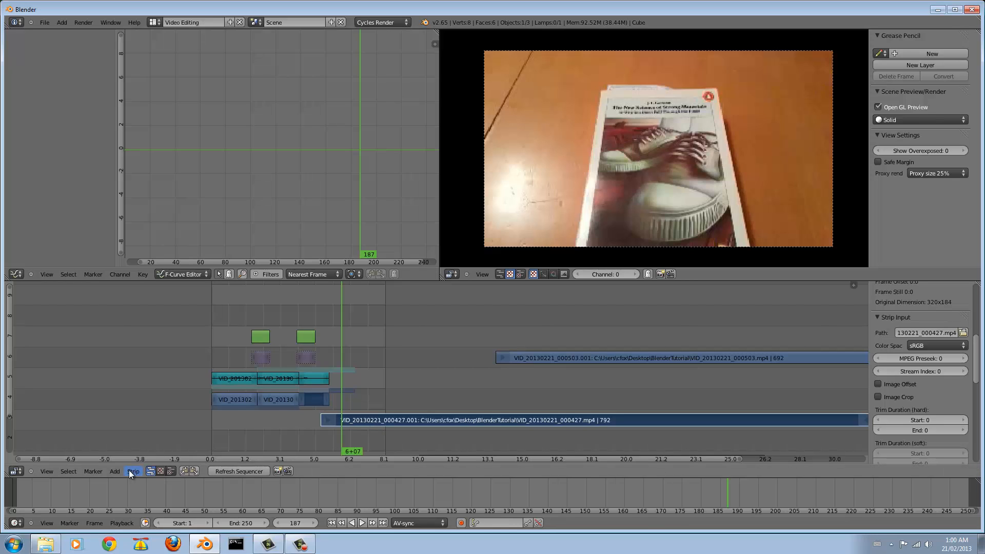
click(115, 471)
mouse_move(131, 400)
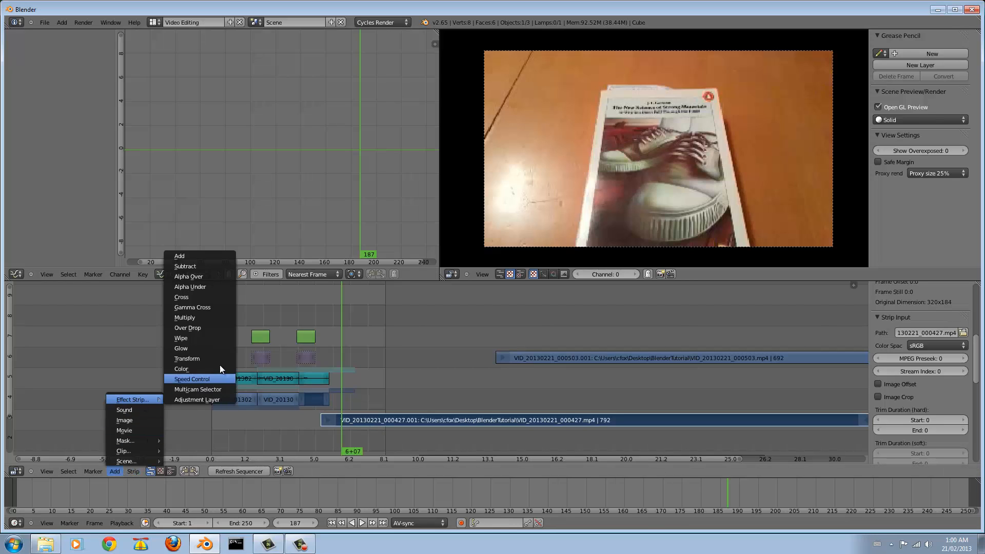
click(197, 307)
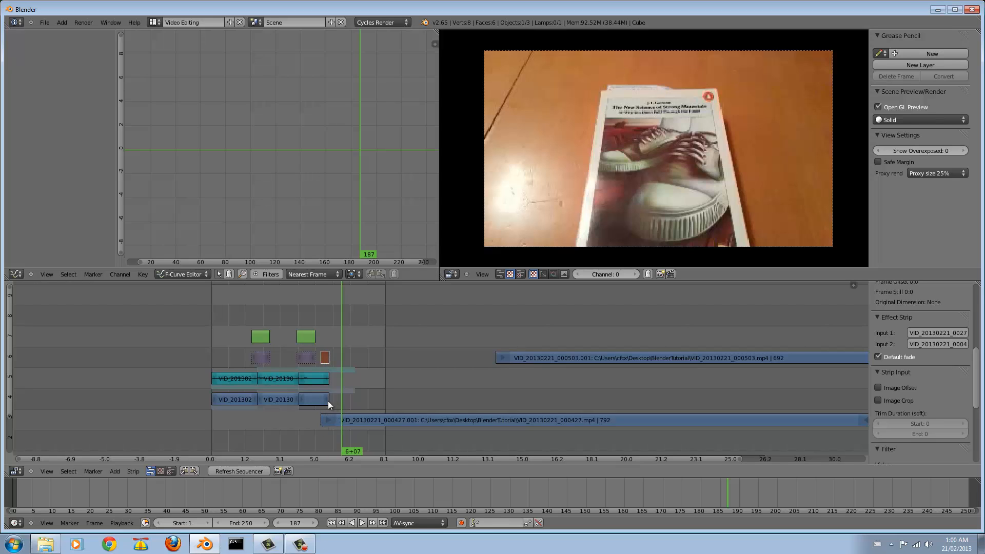
Slide the VID_20130221_000427 strip to start at frame 155 and scrub through its crossfade.
right_click(386, 417)
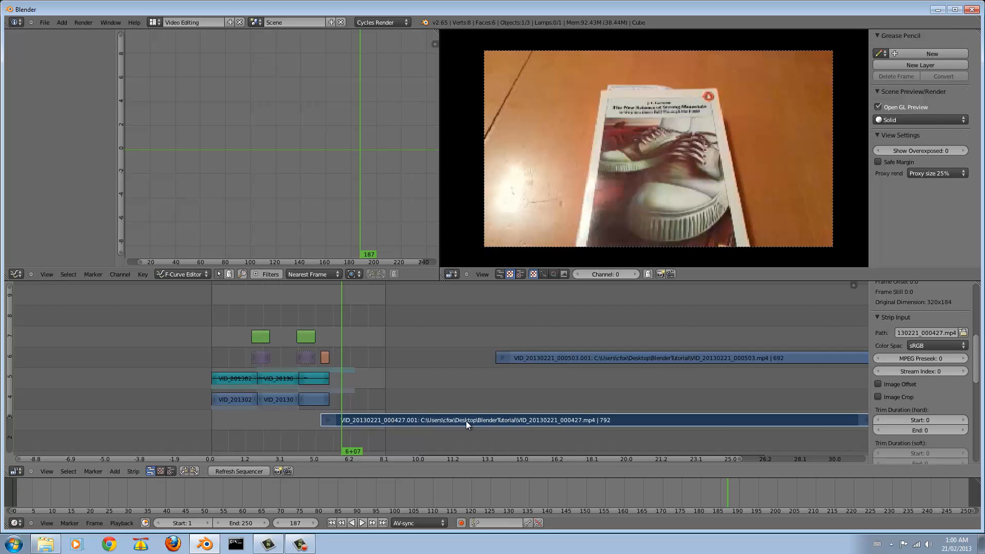
key(g)
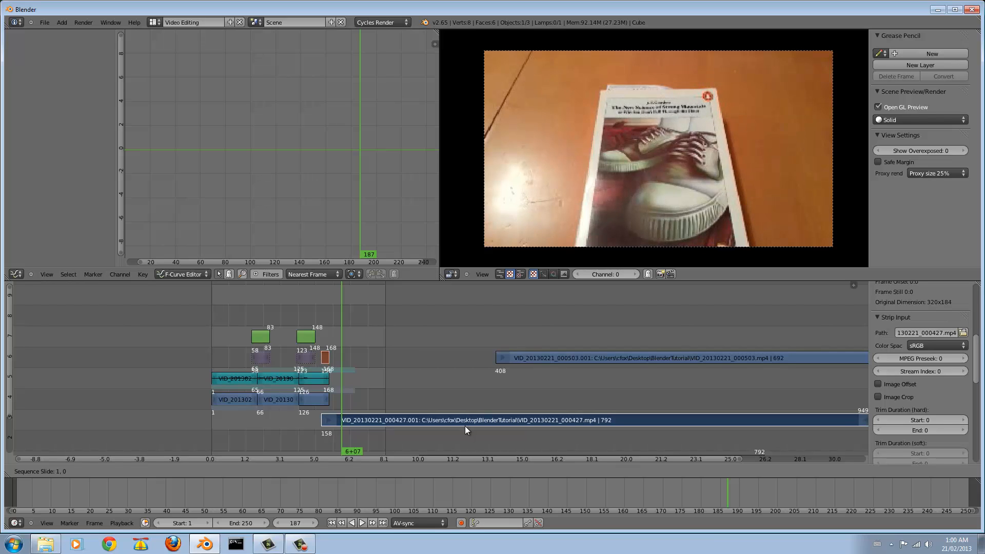
click(464, 426)
mouse_move(322, 316)
mouse_down()
mouse_move(313, 313)
mouse_move(338, 323)
mouse_up()
Cut the VID_20130221_000427 strip at frame 275 and move the remainder along channel 3 to start at frame 424.
drag(361, 385, 403, 385)
right_click(407, 421)
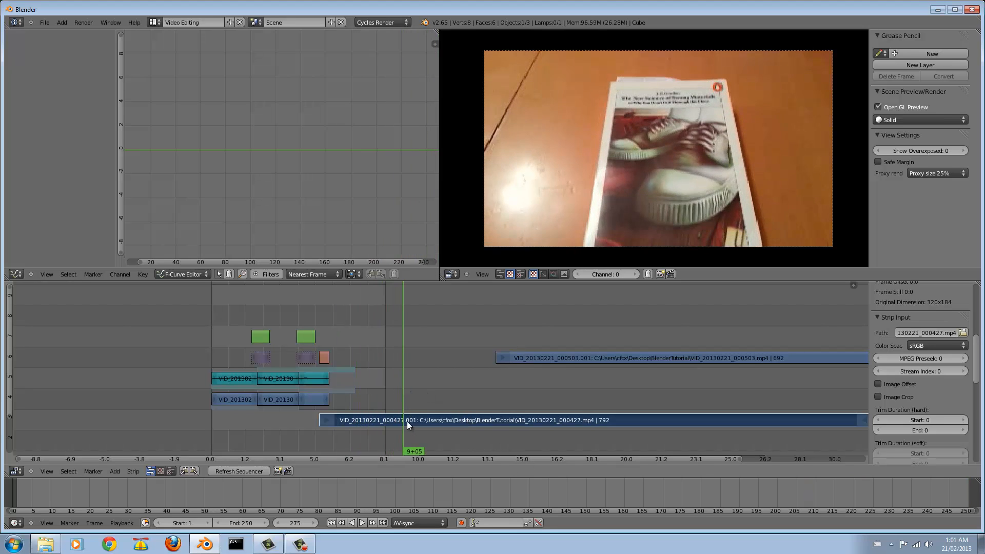
key(k)
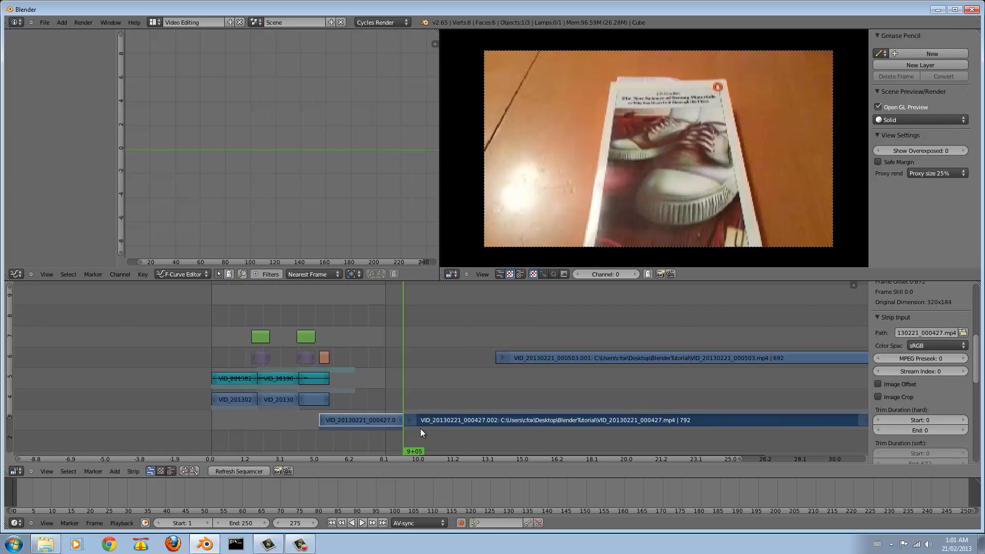
right_drag(435, 421, 533, 421)
Move the VID_20130221_000503 strip to channel 4, starting at frame 248 to overlap the end of the shortened book clip.
right_click(570, 358)
key(g)
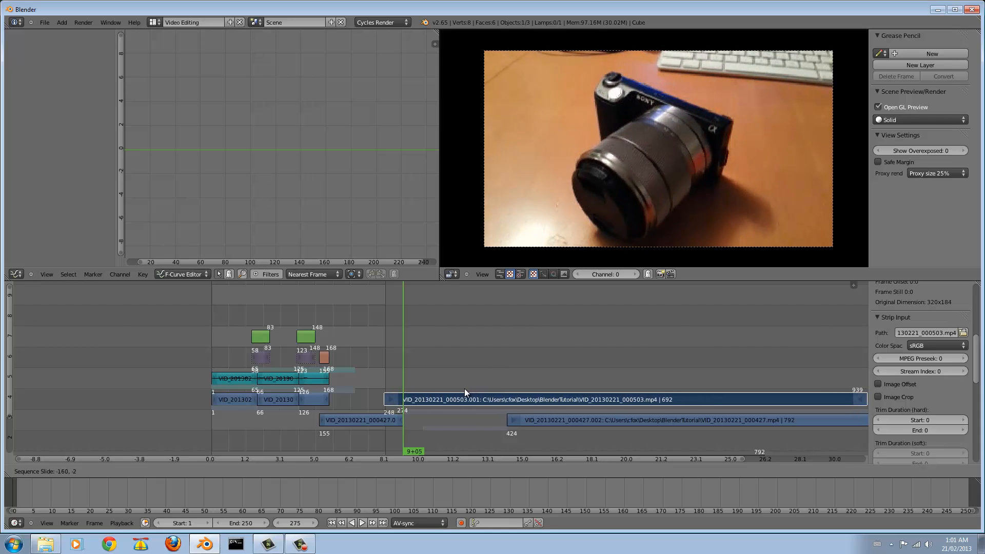
click(464, 388)
Add a Gamma Cross effect from the shortened book clip to the VID_20130221_000503 strip and scrub through the transition to frame 256.
drag(392, 365, 377, 419)
right_click(377, 418)
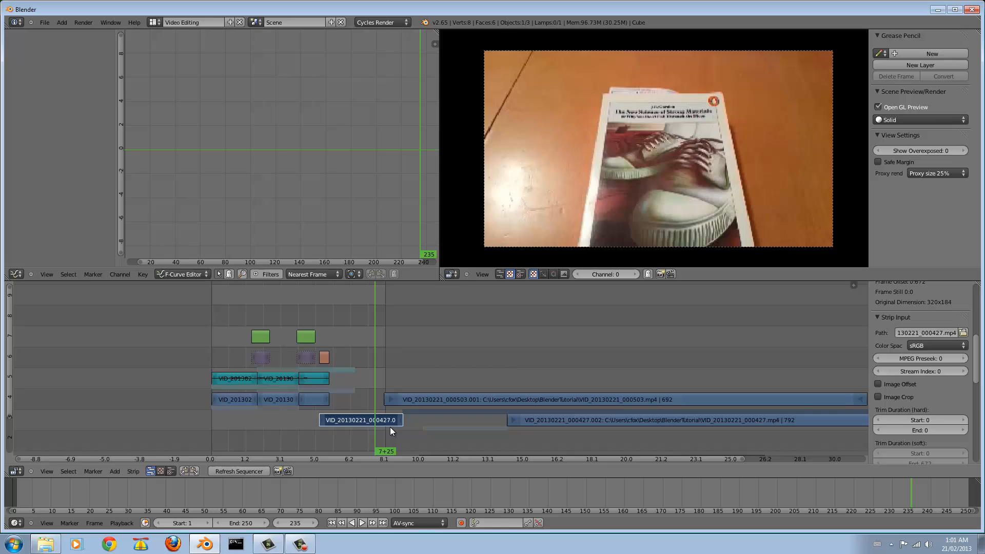
right_click(417, 402)
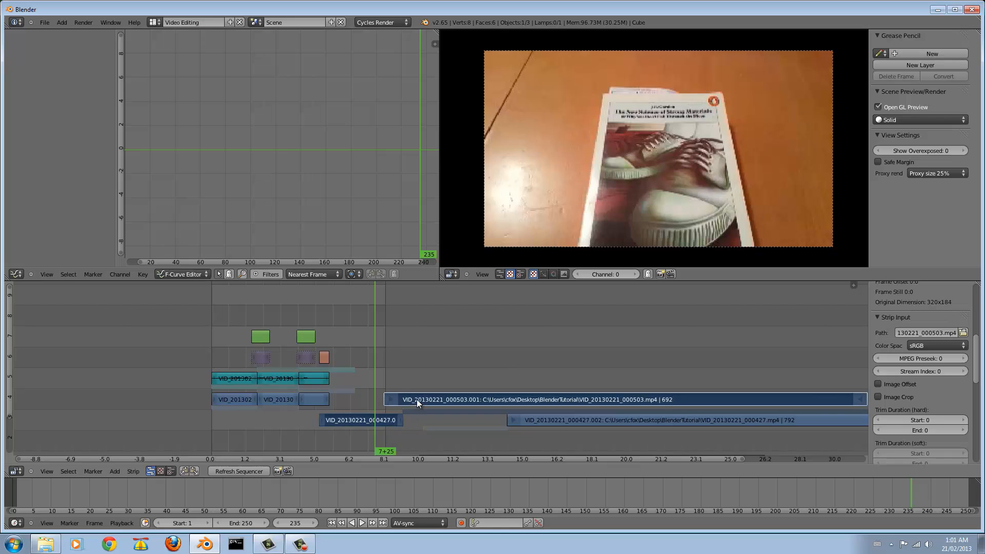
click(132, 472)
click(115, 471)
mouse_move(134, 398)
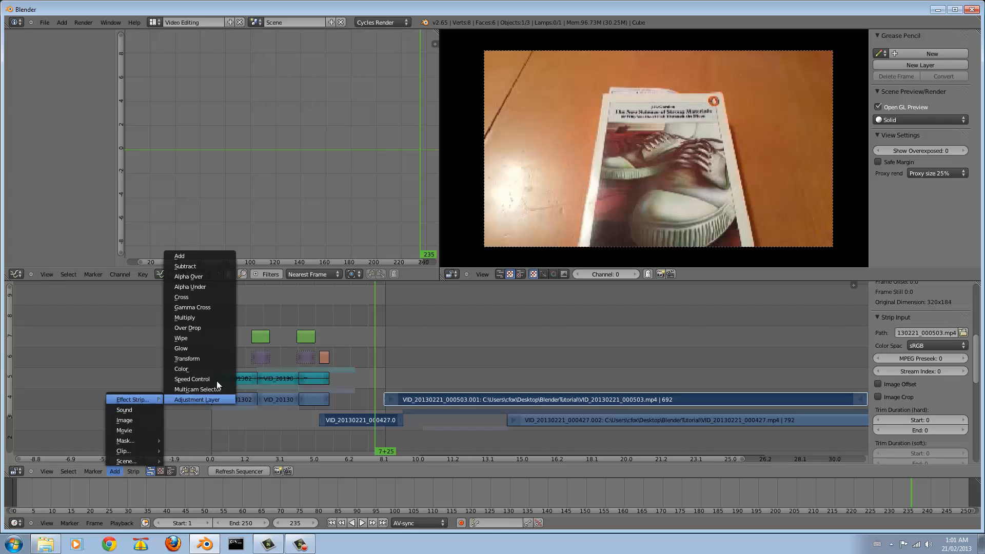
click(205, 303)
mouse_move(376, 349)
mouse_down()
mouse_move(404, 349)
mouse_move(392, 351)
mouse_up()
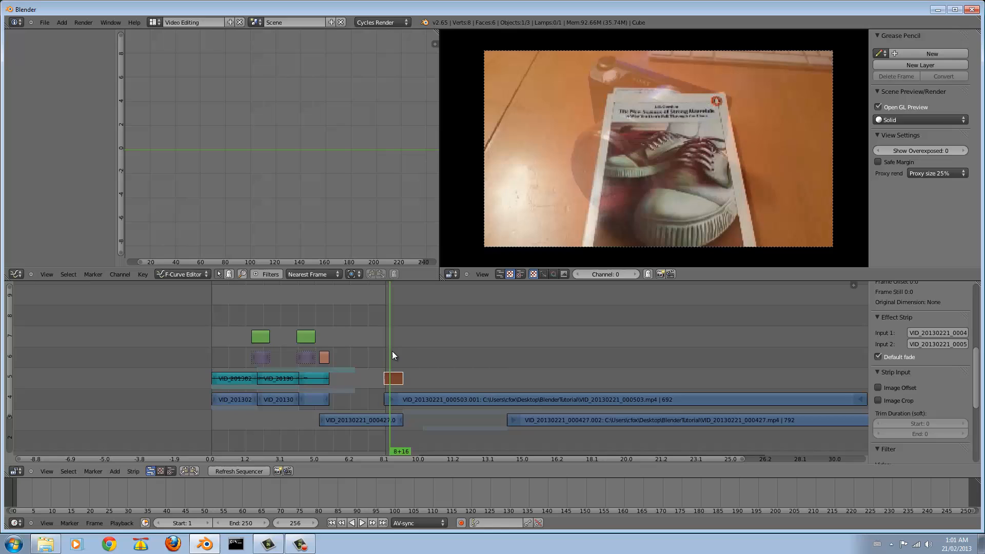
Move the VID_20130221_000402 strip from channel 1 up to channel 5, starting near the 18-second mark.
right_click(554, 416)
middle_drag(687, 370, 526, 328)
right_click(321, 423)
key(g)
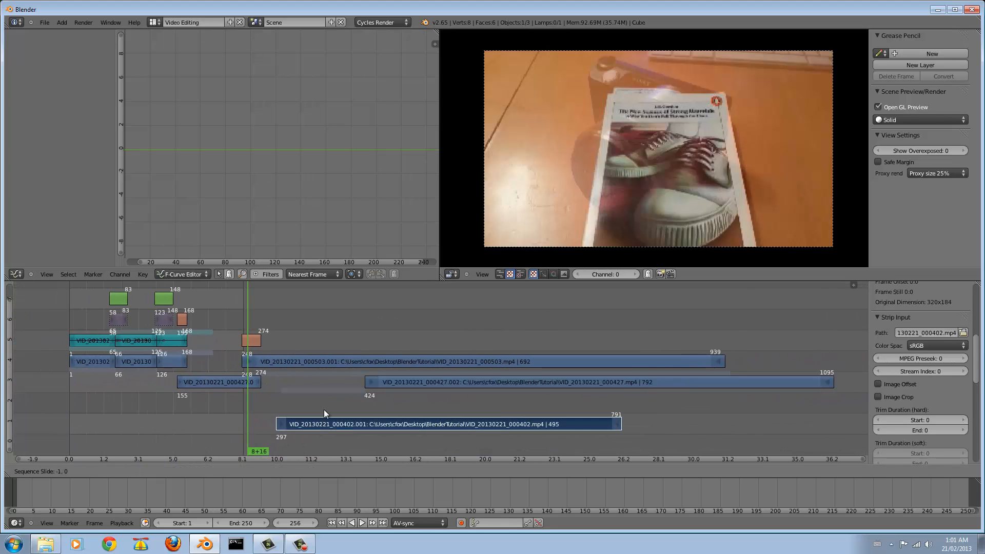
click(337, 342)
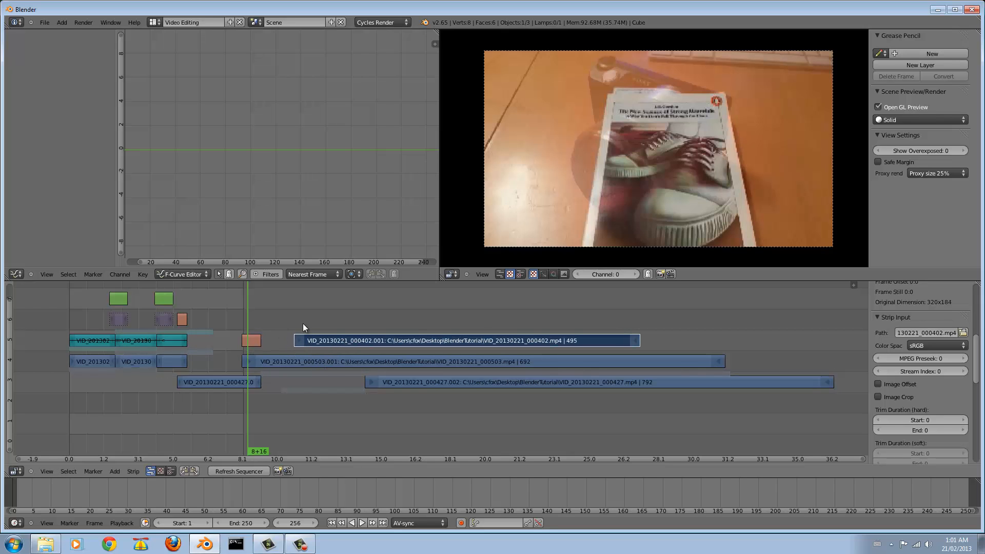
key(g)
click(506, 338)
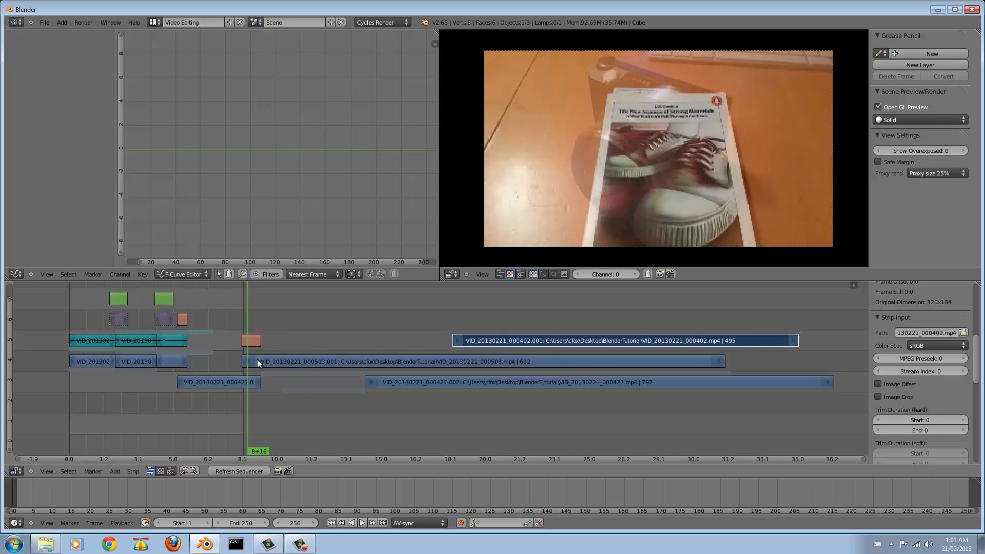
Cut the VID_20130221_000503 strip in channel 4 at frame 386.
drag(258, 359, 304, 360)
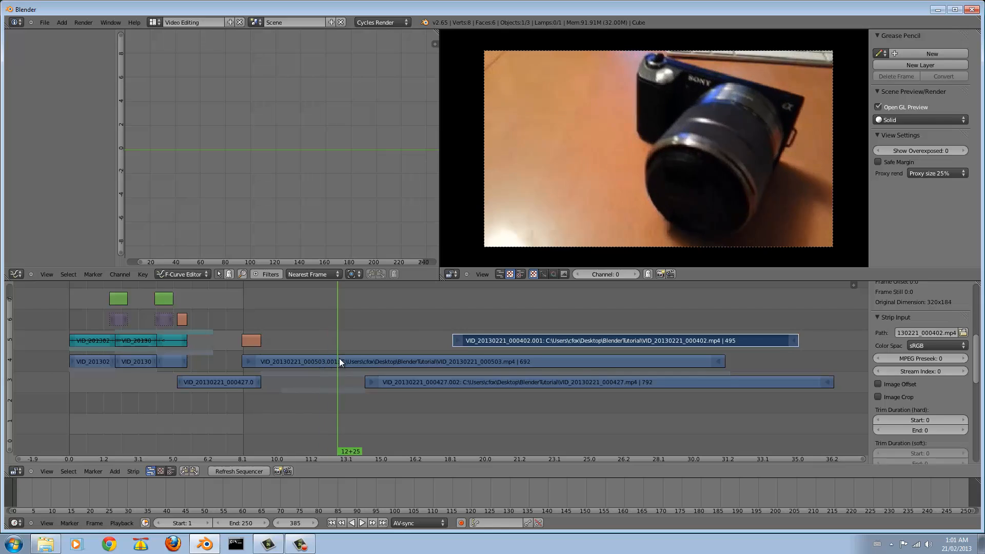
right_click(321, 359)
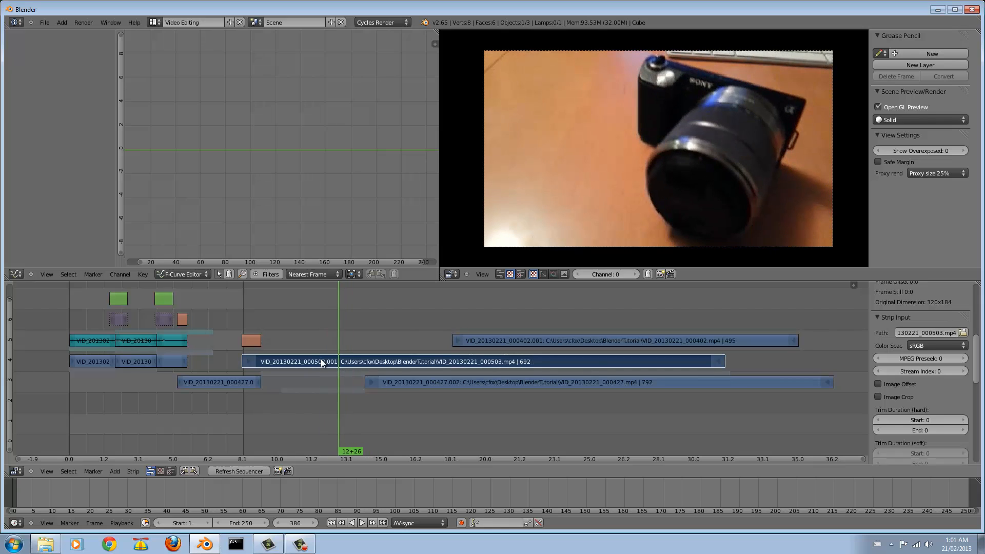
key(k)
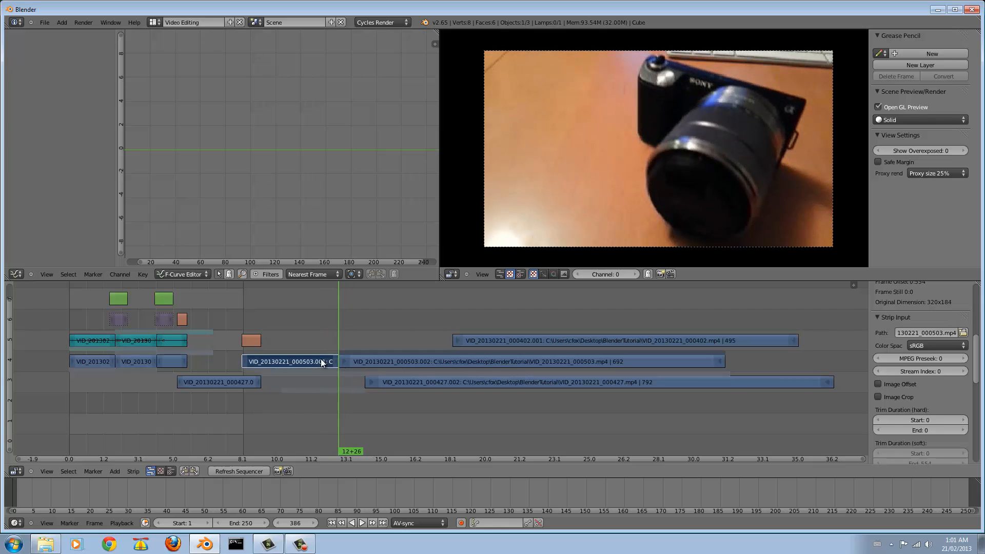
Move the leftover VID_20130221_000503 and VID_20130221_000427 pieces together to channels 2 and 1, starting at frames 608 and 646.
right_click(409, 382)
shift+right_click(410, 362)
key(g)
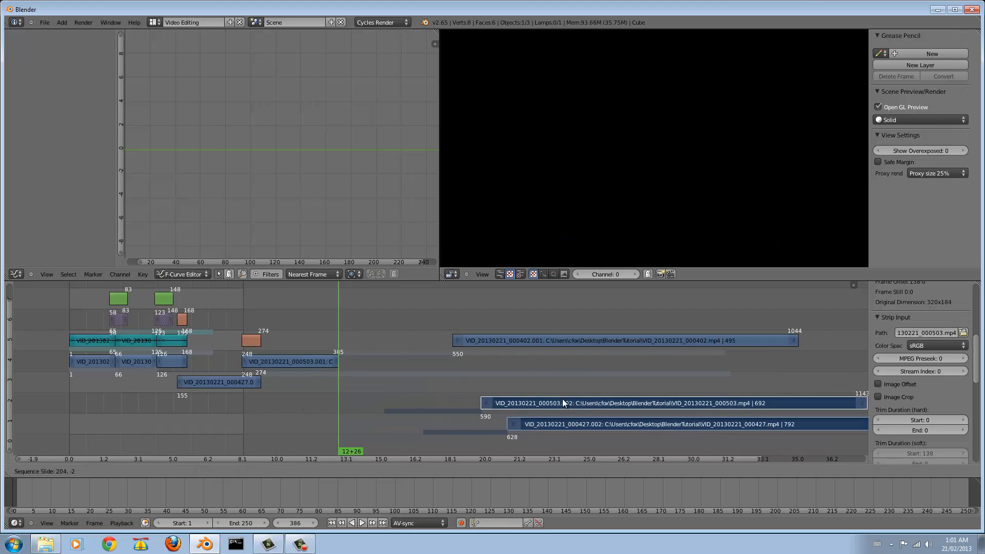
click(564, 403)
Move the VID_20130221_000402 strip along channel 5 to start at frame 355, overlapping the end of the shortened VID_20130221_000503 clip.
right_click(533, 339)
key(g)
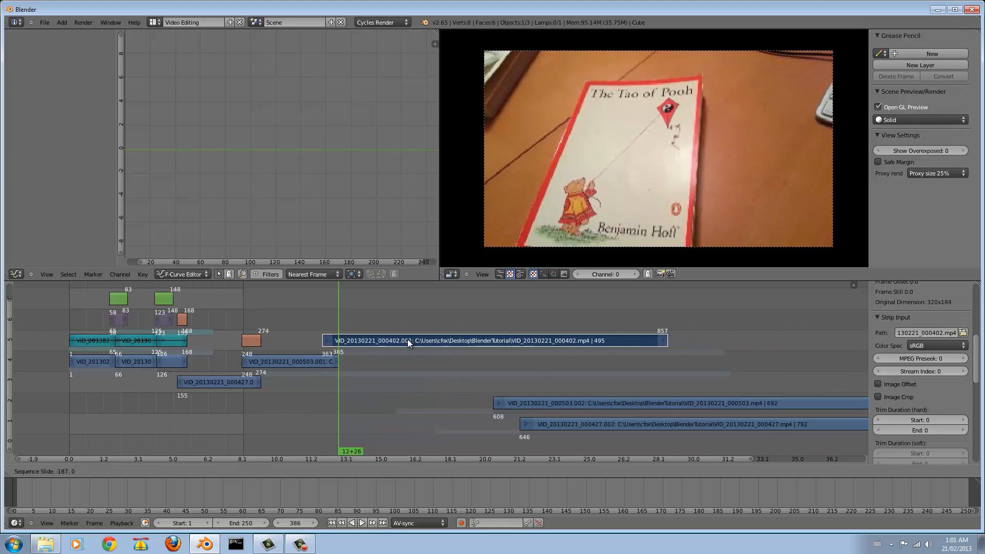
click(407, 339)
click(305, 310)
mouse_move(304, 310)
mouse_down()
mouse_move(352, 312)
mouse_move(177, 324)
mouse_move(336, 325)
mouse_move(310, 326)
mouse_up()
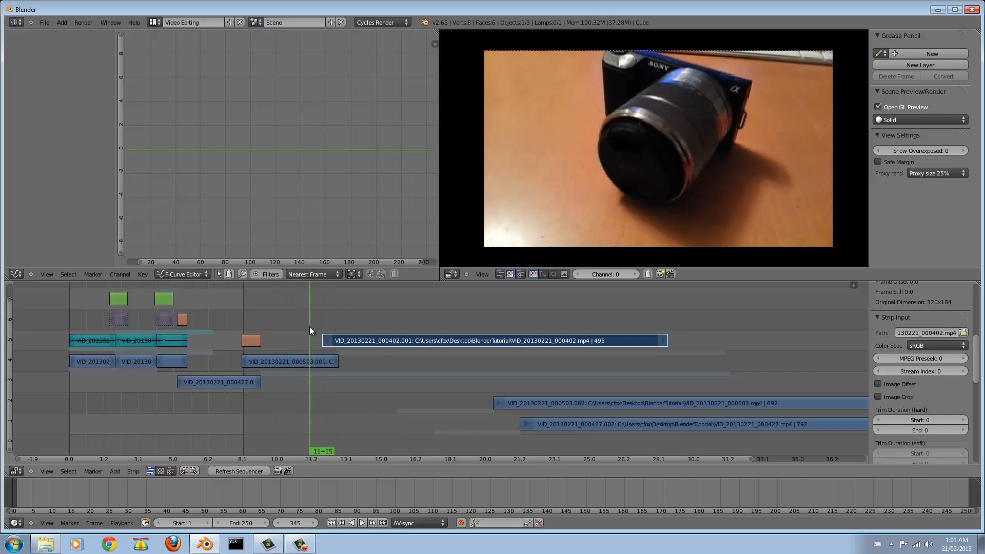
right_drag(381, 342, 364, 345)
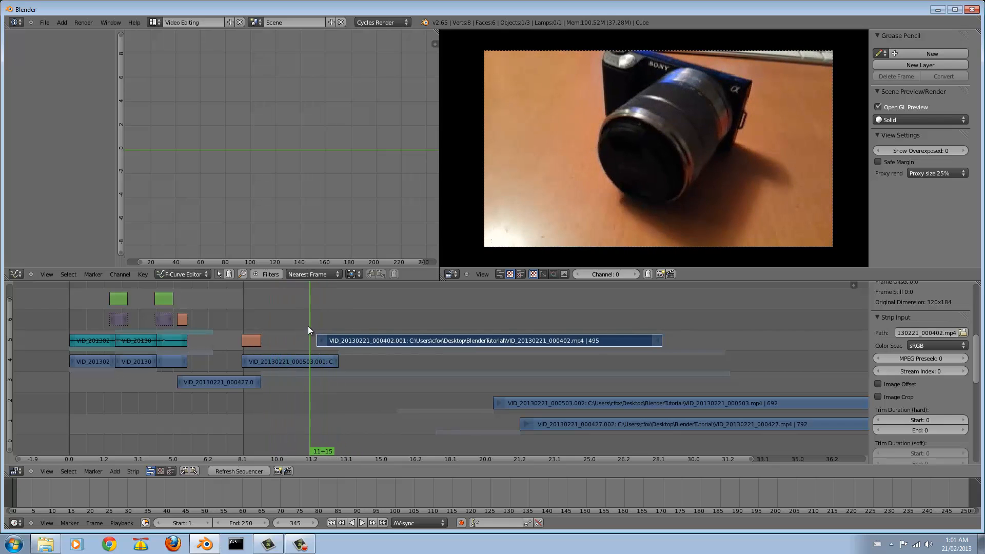
drag(308, 326, 316, 322)
Add a Wipe effect from the shortened VID_20130221_000503 strip to the VID_20130221_000402 strip and scrub through it to frame 371.
right_click(295, 362)
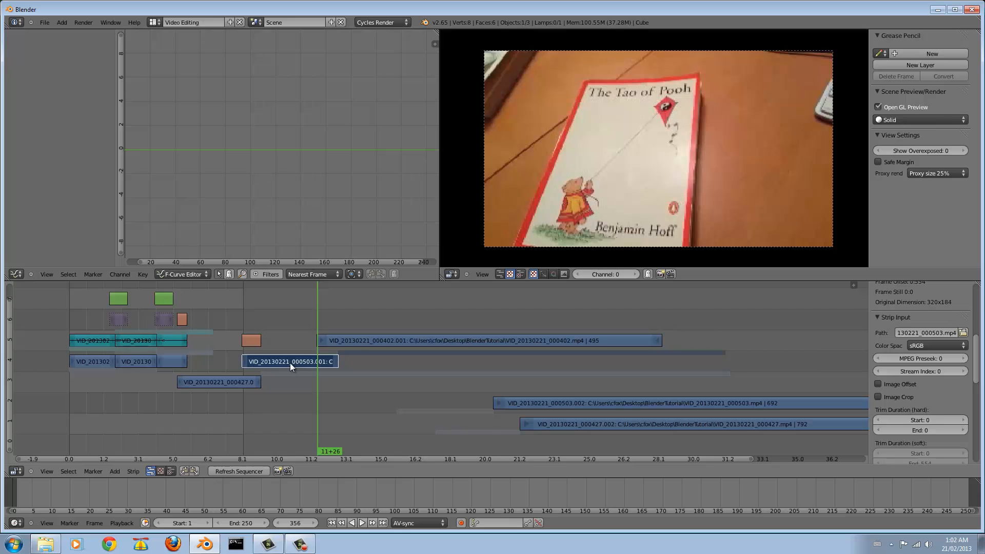
right_click(354, 342)
click(114, 471)
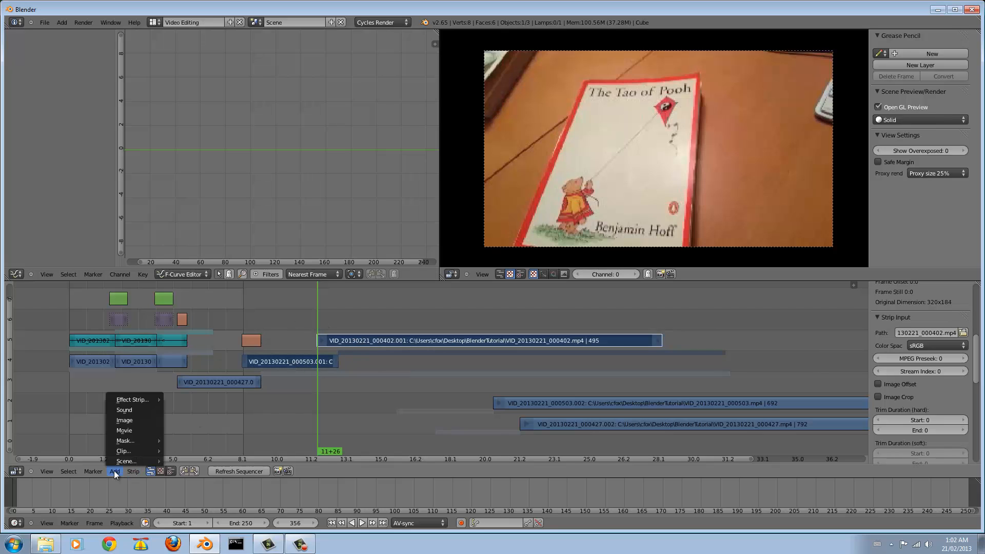
mouse_move(135, 402)
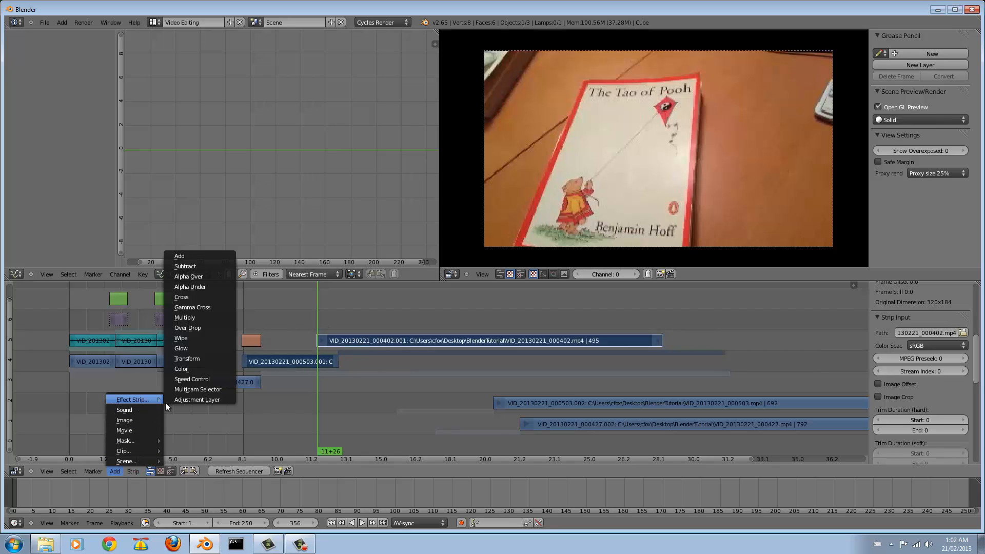
click(198, 338)
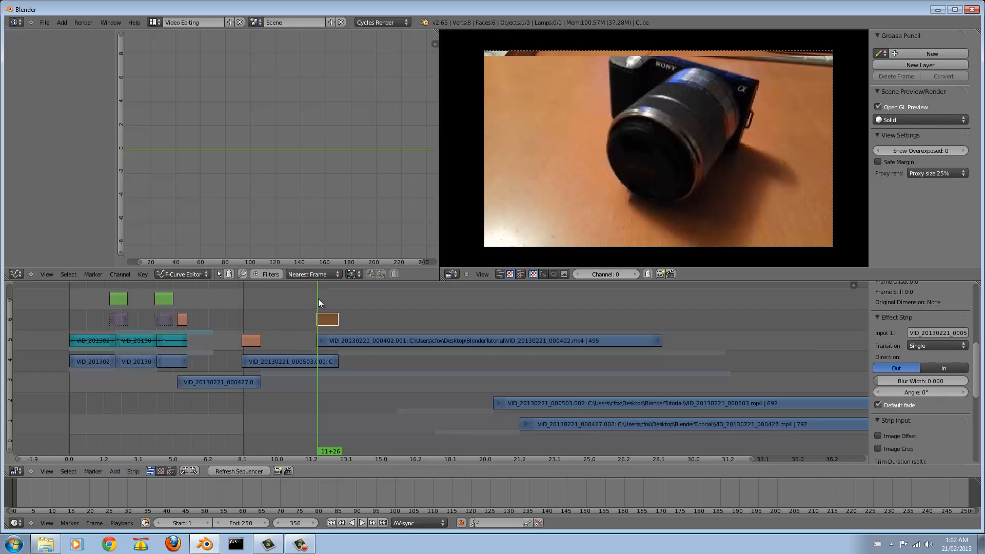
mouse_move(318, 303)
mouse_down()
mouse_move(338, 301)
mouse_move(309, 306)
mouse_move(328, 302)
mouse_up()
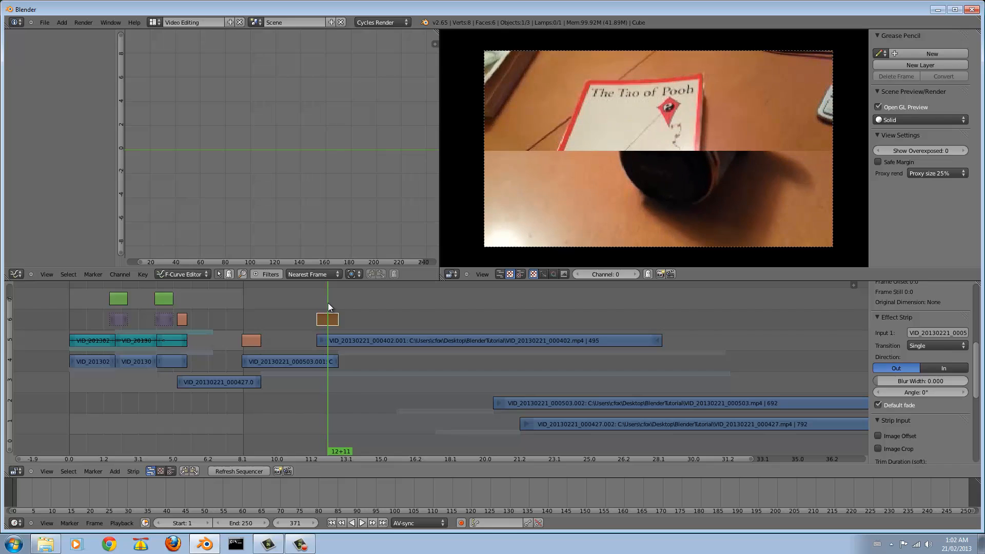
Set the wipe's blur width to 0.0934 and preview the softened transition at frame 368.
scroll(918, 424, down, 8)
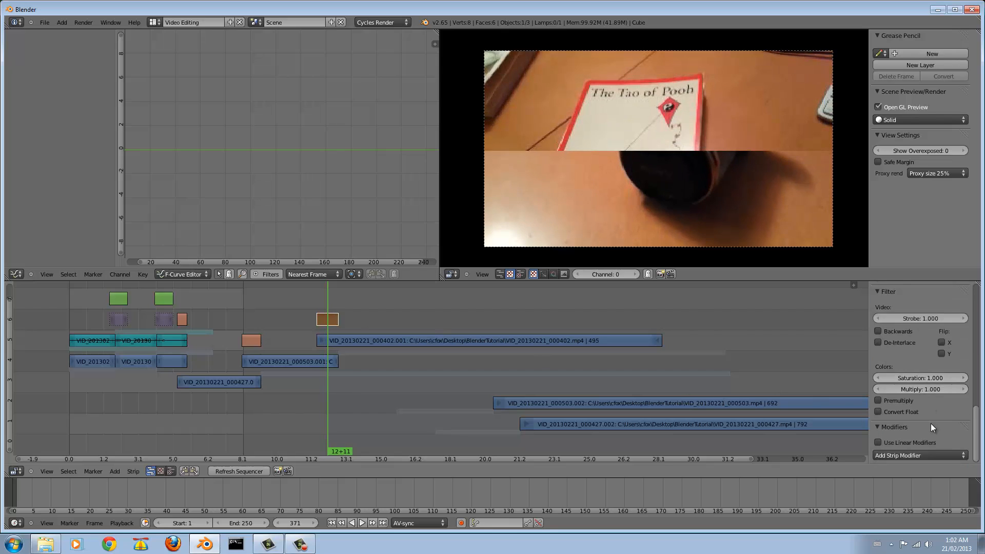
scroll(931, 423, up, 6)
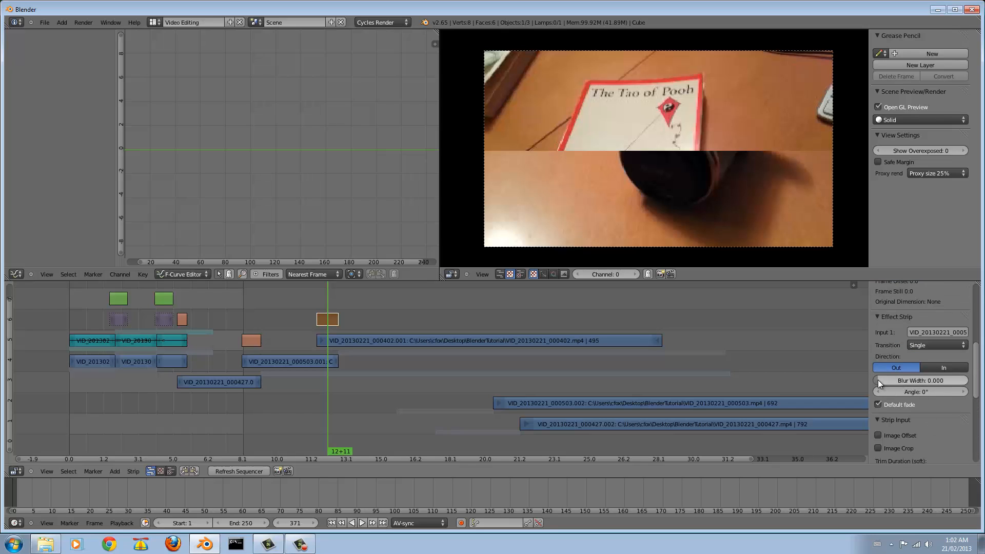
drag(878, 380, 885, 379)
mouse_move(327, 294)
mouse_down()
mouse_move(309, 297)
mouse_move(341, 299)
mouse_move(327, 304)
mouse_up()
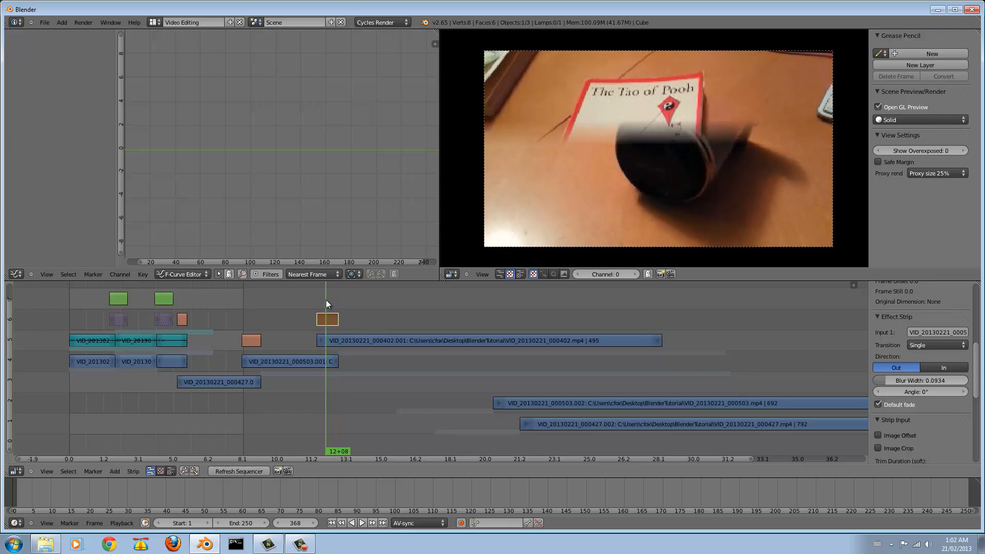
Switch the wipe's transition type to Clock and scrub through it to frame 372.
click(929, 346)
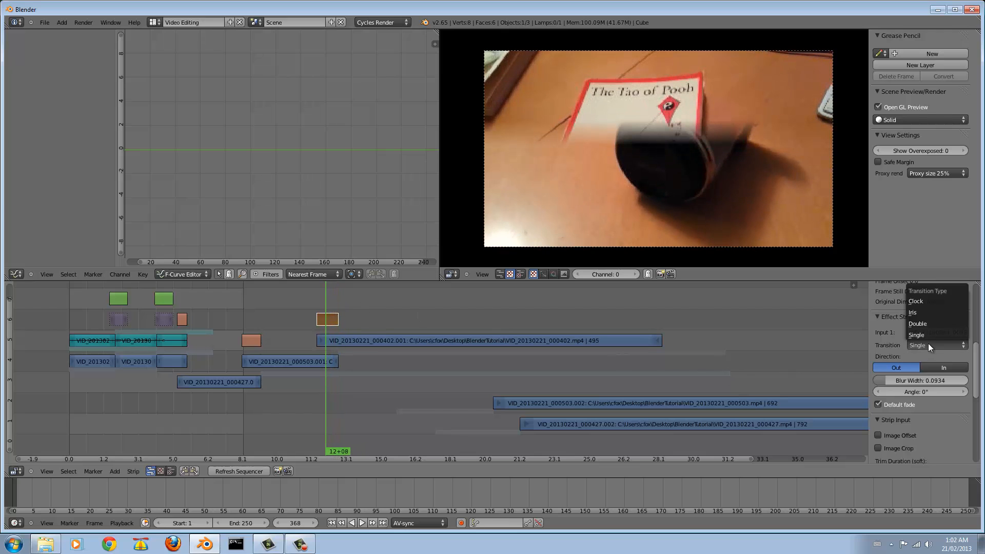
click(937, 302)
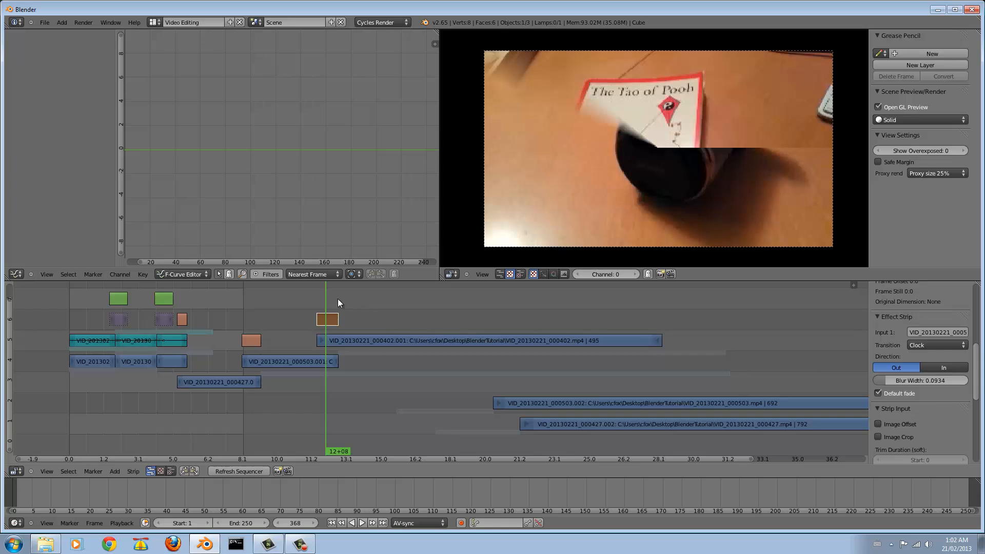
mouse_move(338, 298)
mouse_down()
mouse_move(306, 297)
mouse_move(343, 301)
mouse_move(317, 301)
mouse_move(330, 303)
mouse_up()
Set the wipe's transition type to Iris and scrub through it to frame 373.
click(923, 345)
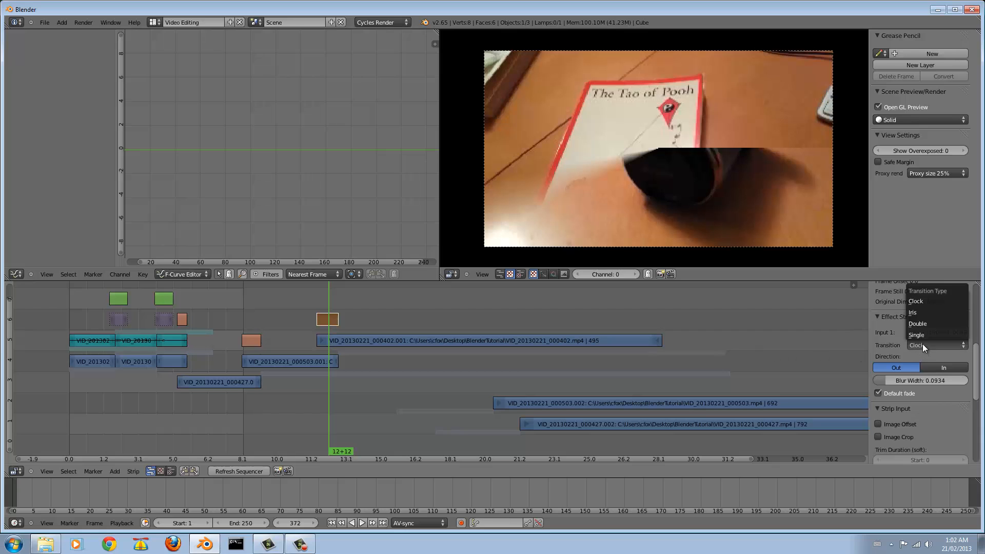
click(934, 312)
drag(359, 302, 329, 301)
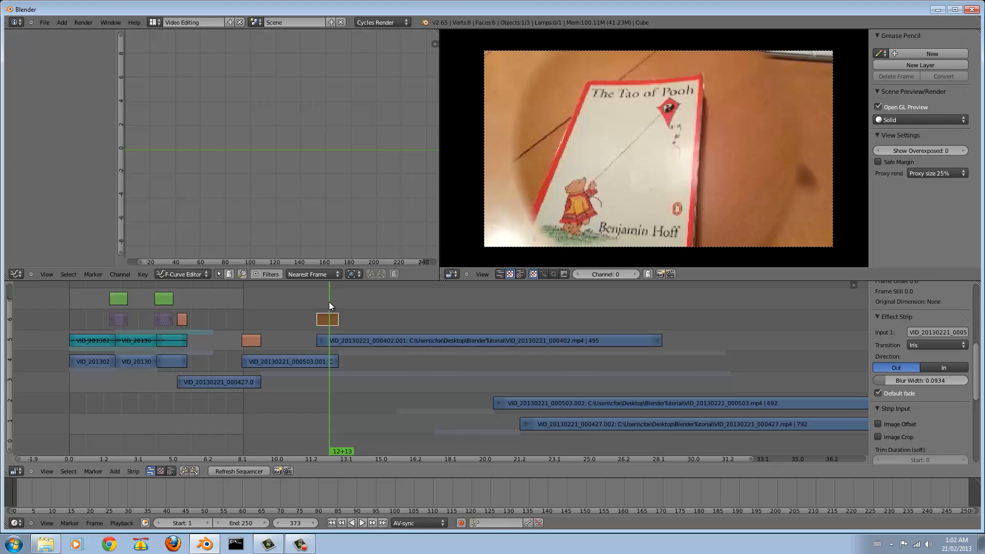
Cut the VID_20130221_000402 strip at frame 431 and move the remainder along channel 5 to start at frame 680.
drag(329, 301, 371, 338)
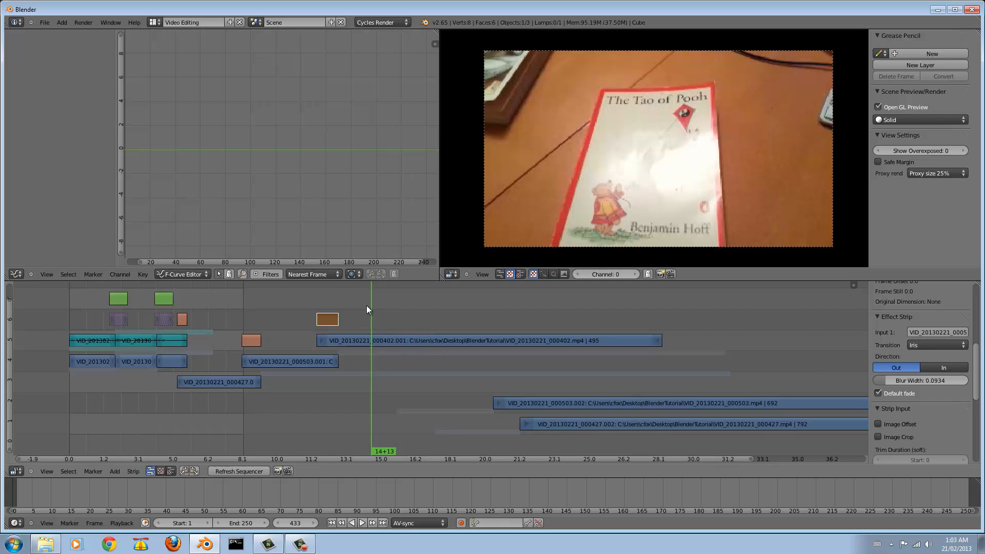
drag(367, 306, 370, 340)
right_click(369, 340)
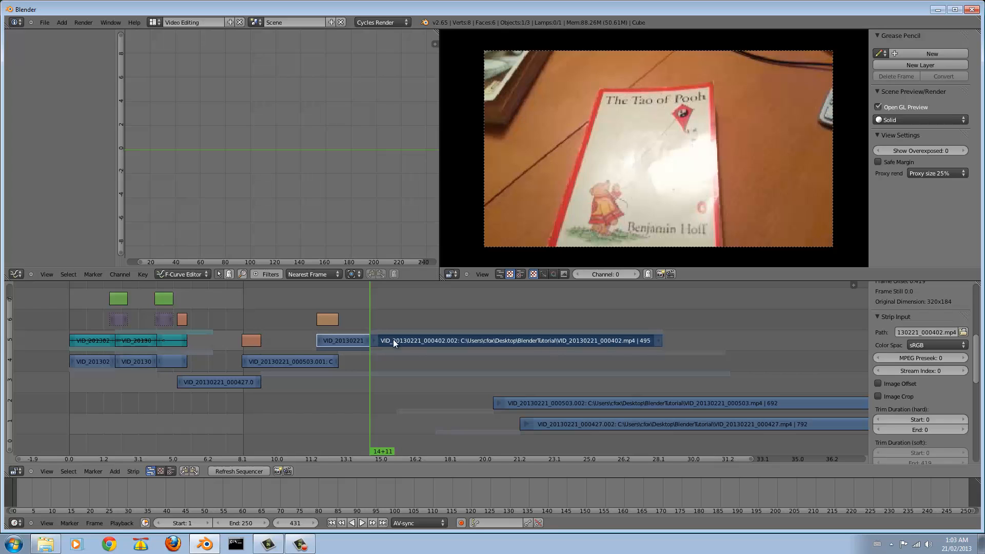
key(g)
click(588, 345)
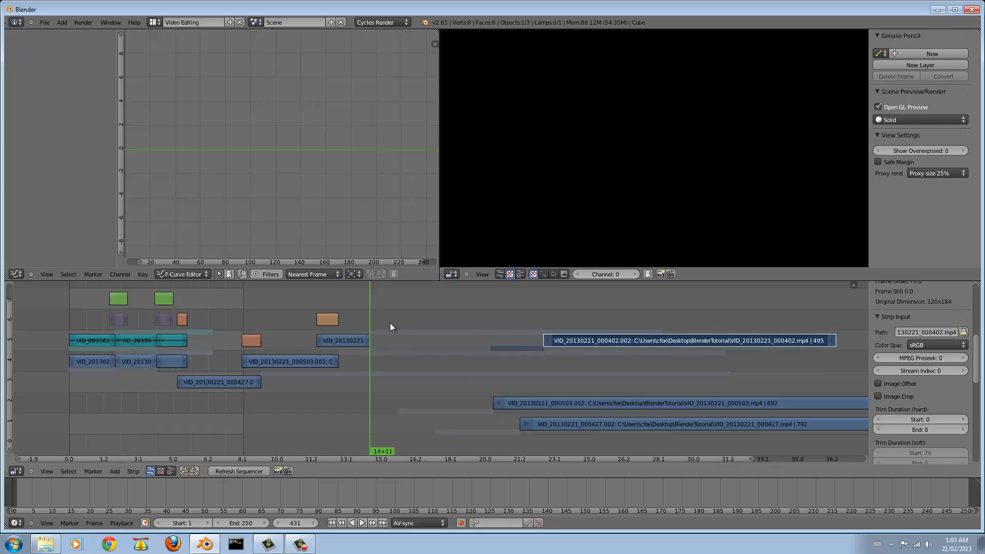
Add a black Color strip about 34 frames long in channel 4, overlapping the end of the shortened VID_20130221_000402 clip.
drag(372, 314, 355, 399)
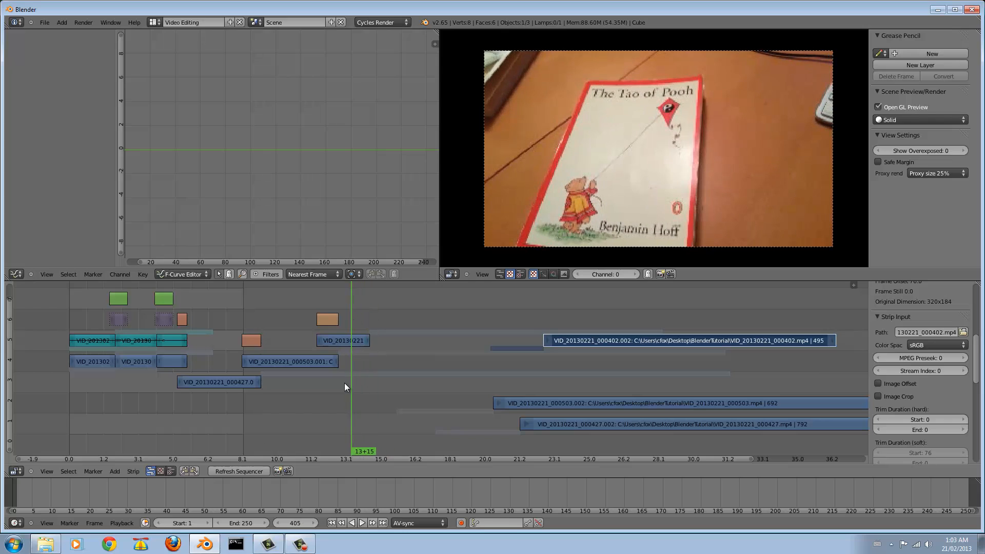
click(115, 471)
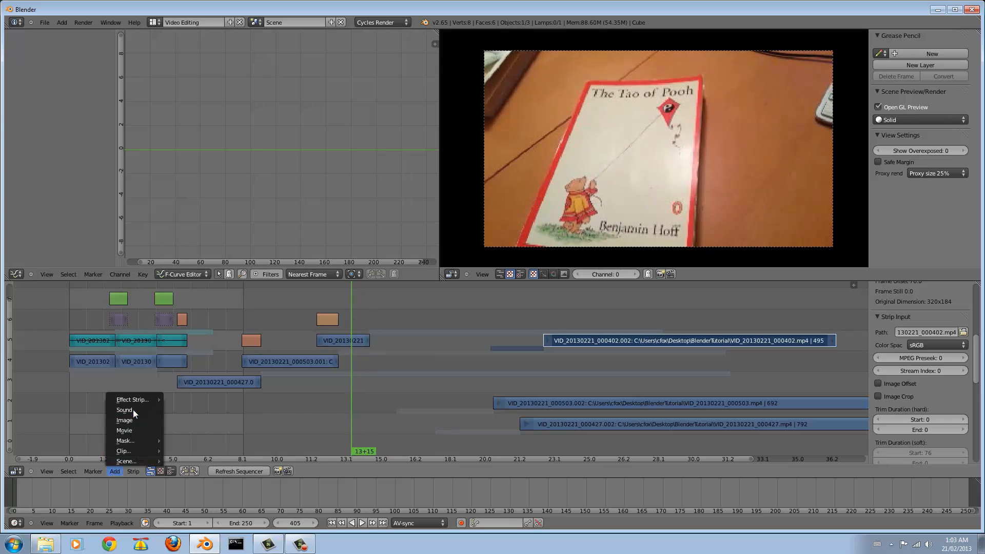
mouse_move(134, 402)
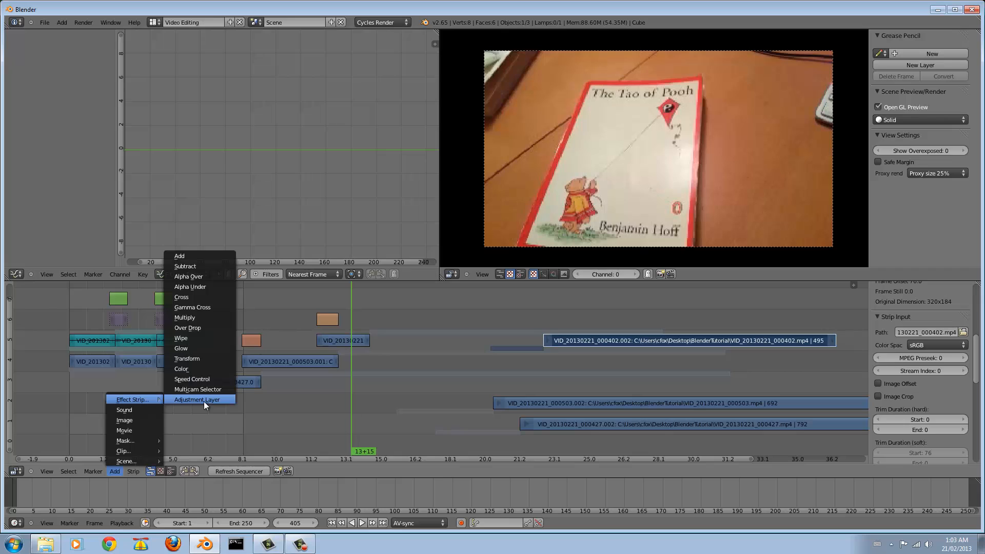
click(205, 367)
key(g)
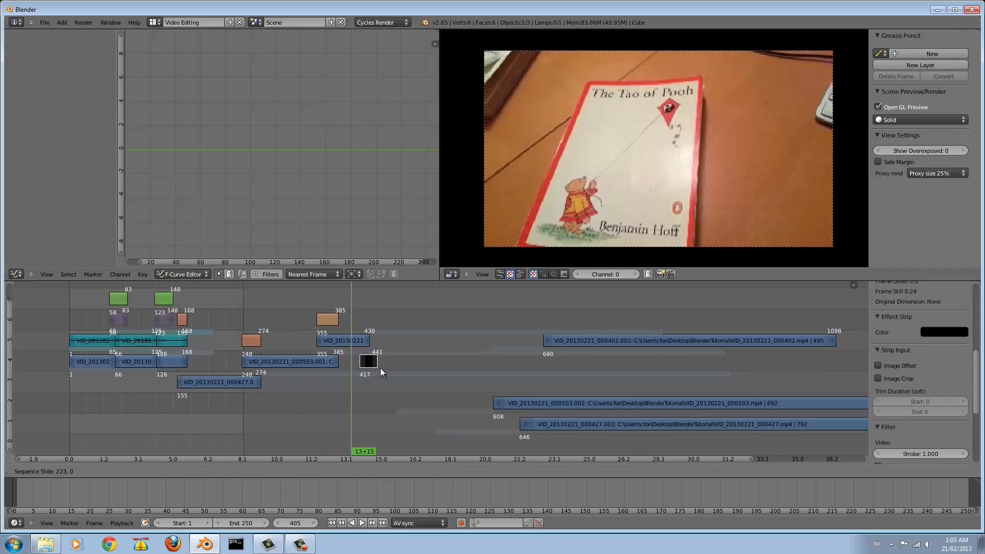
click(380, 368)
mouse_move(376, 360)
right_down()
mouse_move(466, 366)
mouse_move(383, 365)
mouse_move(367, 351)
right_up()
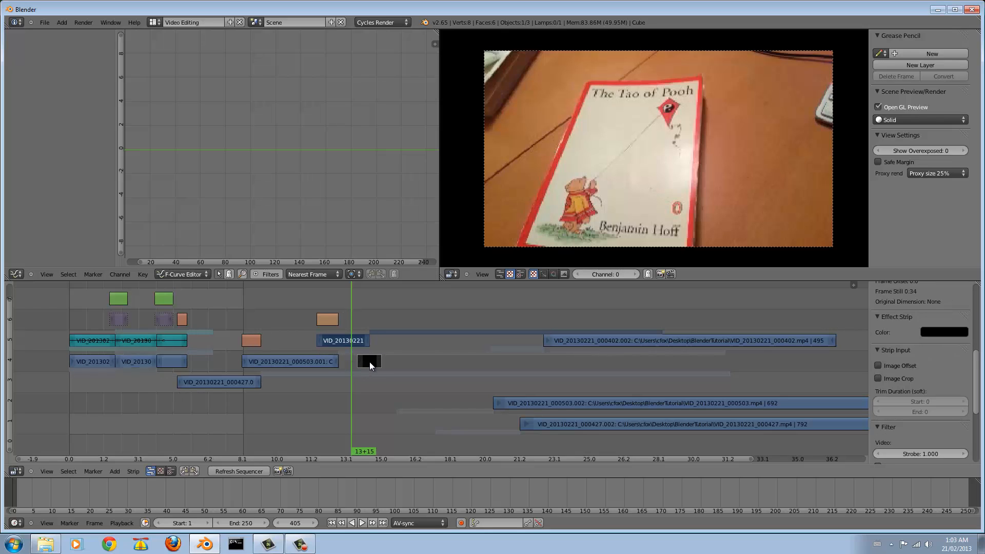
Add a Gamma Cross effect from the shortened VID_20130221_000402 strip to the black Color strip and scrub through the fade to frame 440.
click(115, 472)
mouse_move(139, 400)
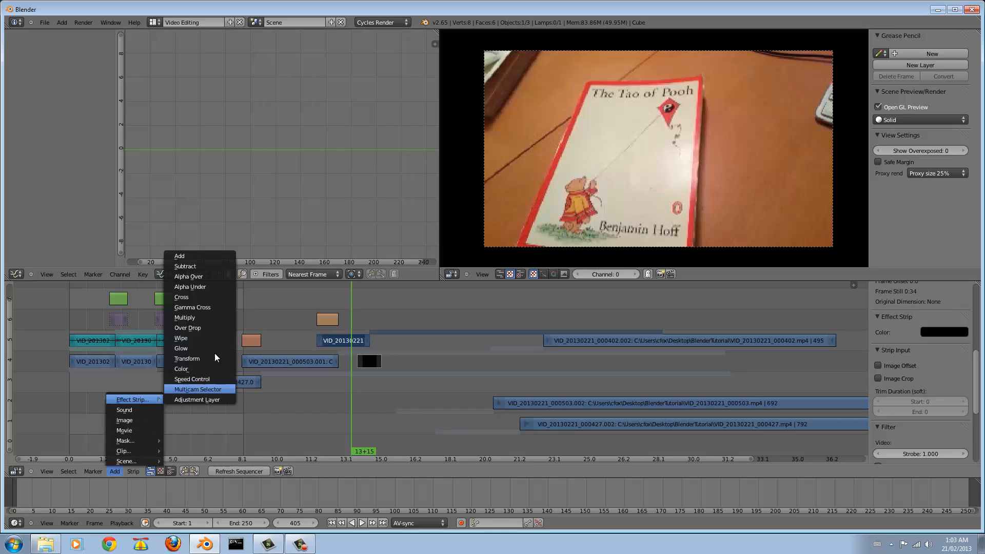
click(214, 307)
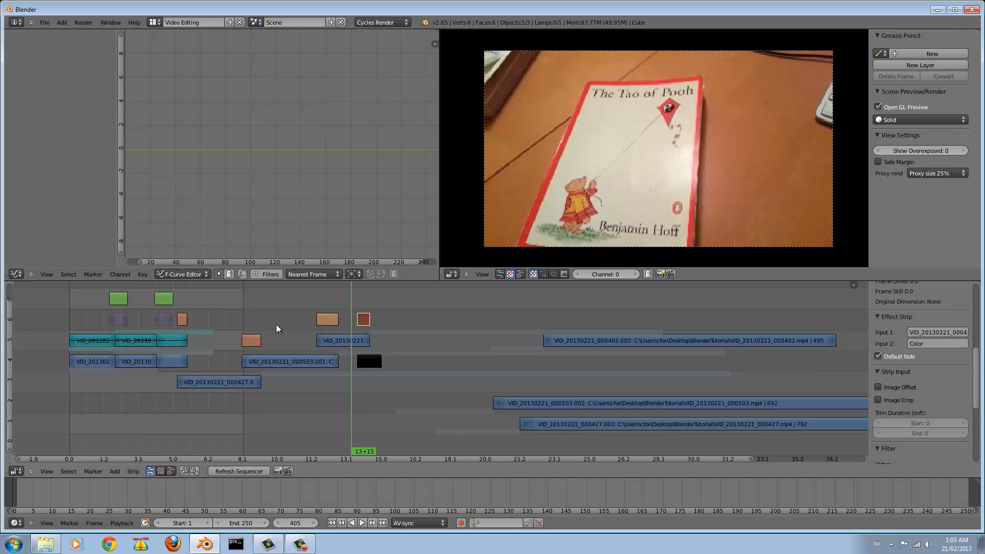
drag(347, 296, 375, 298)
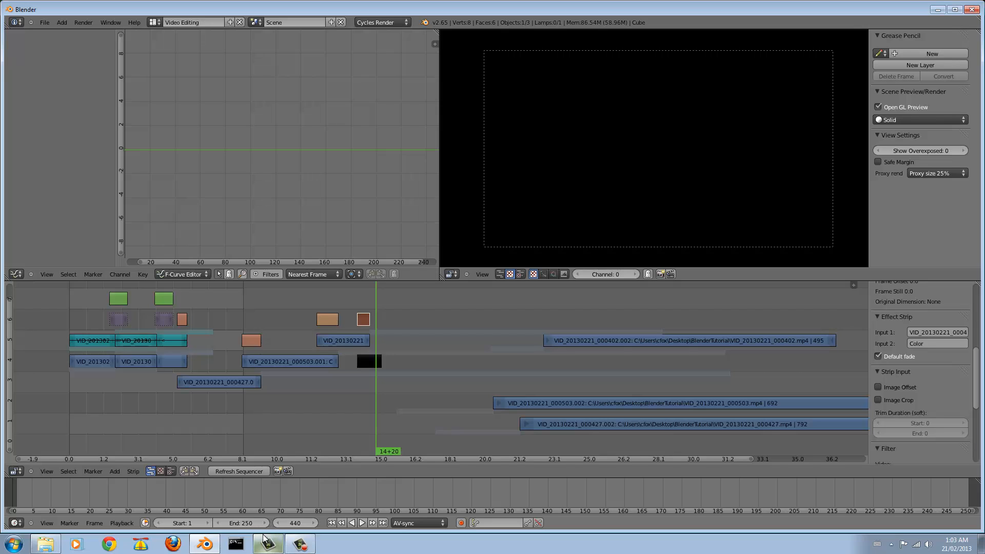
Set the scene's end frame to 440.
click(245, 523)
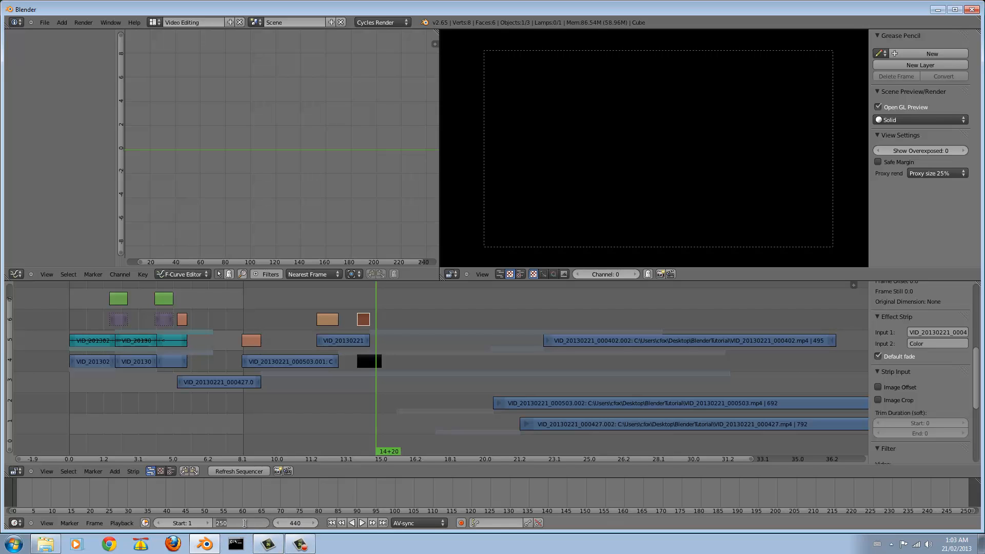
text(440)
key(Return)
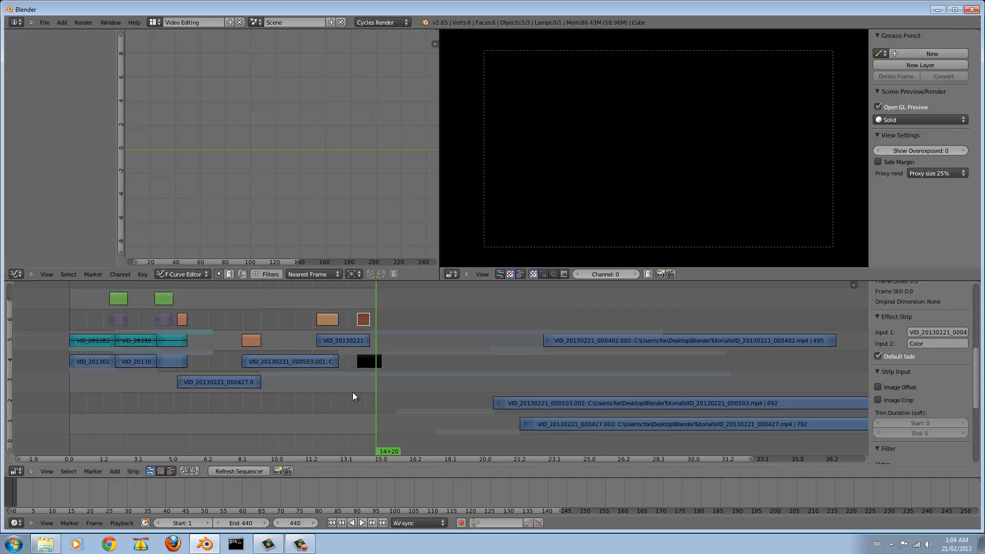
Scrub back through the edited sequence to frame 84 to review the cuts and transitions.
scroll(351, 392, down, 1)
scroll(352, 392, up, 2)
middle_drag(273, 384, 458, 380)
drag(535, 393, 485, 405)
middle_drag(437, 409, 409, 389)
drag(386, 410, 242, 410)
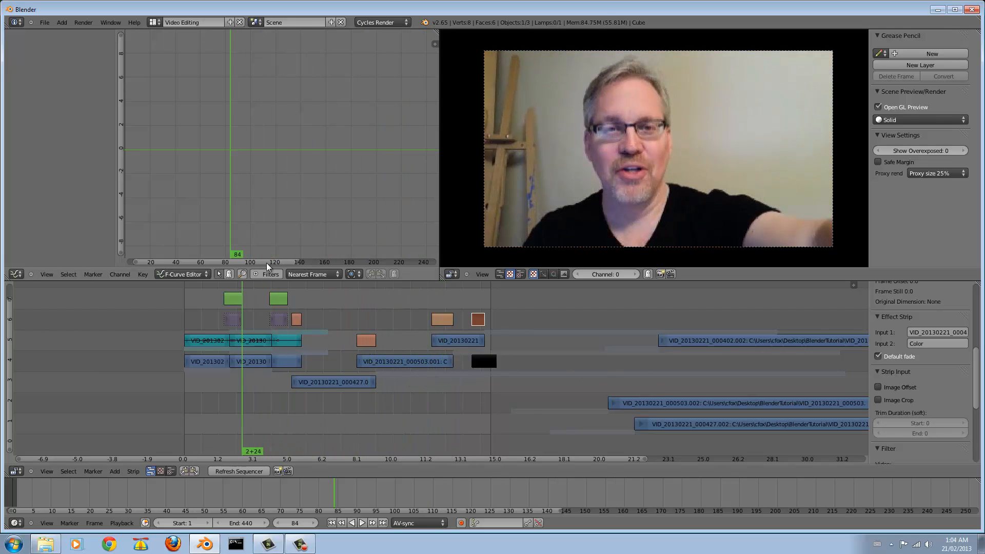
Switch the screen layout from Video Editing to Default.
click(152, 22)
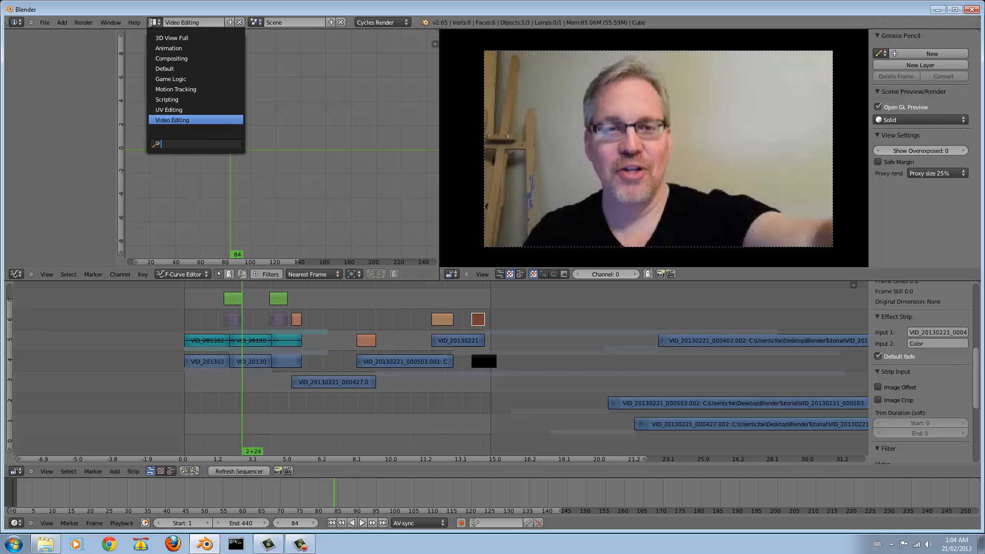
click(203, 68)
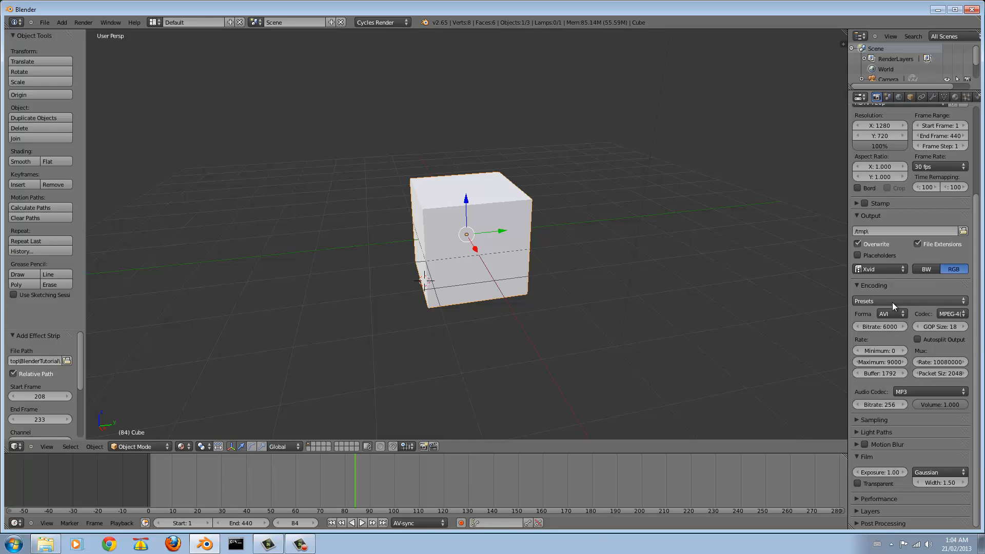
Set the render output path to the Desktop folder with the file name btut.
click(961, 231)
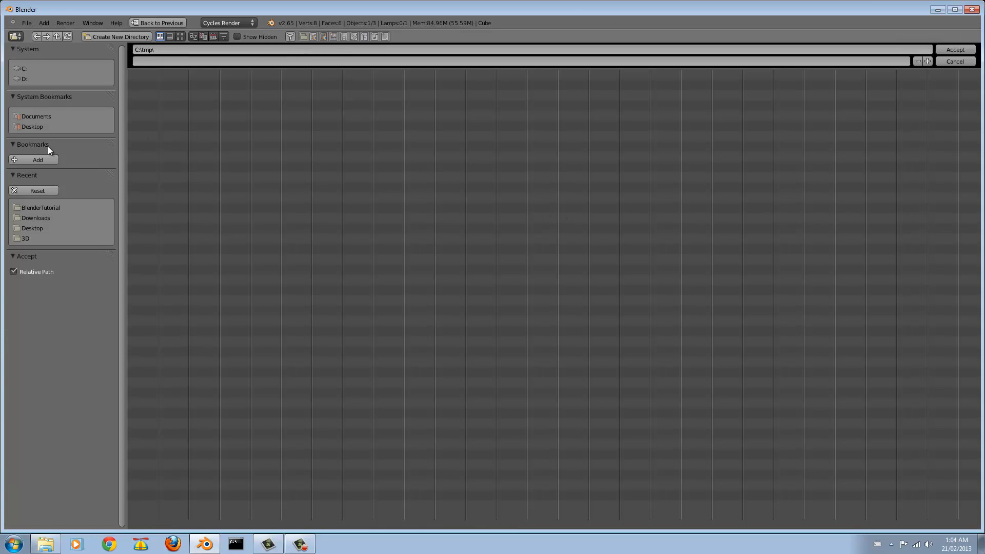
click(38, 127)
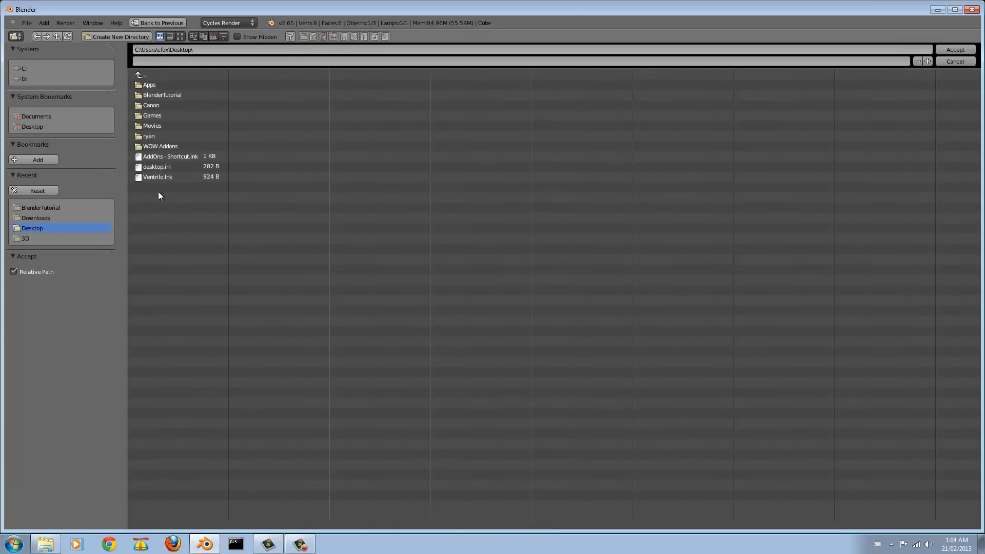
click(166, 61)
click(959, 50)
click(959, 50)
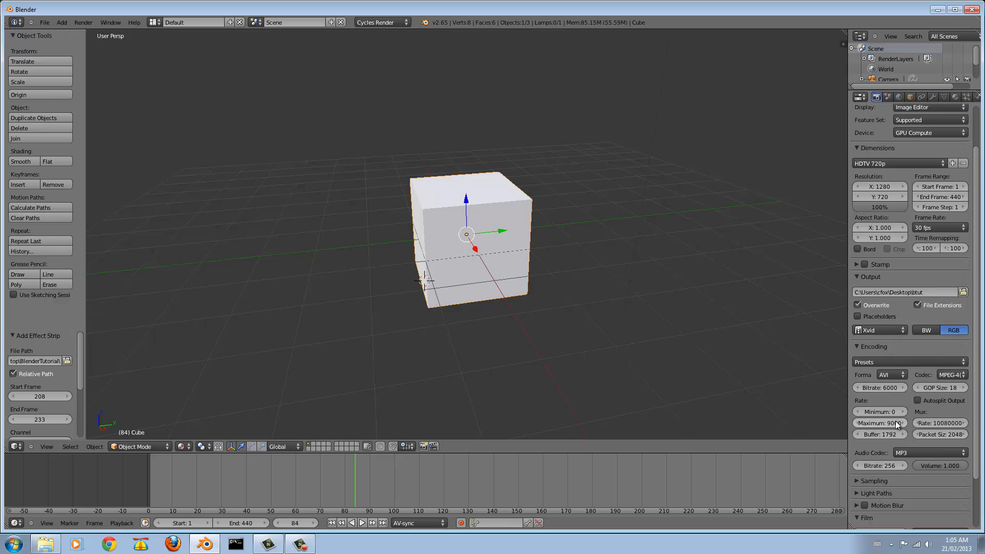
Expand the Post Processing settings to check the Sequencer option, and render the full animation.
scroll(911, 338, up, 3)
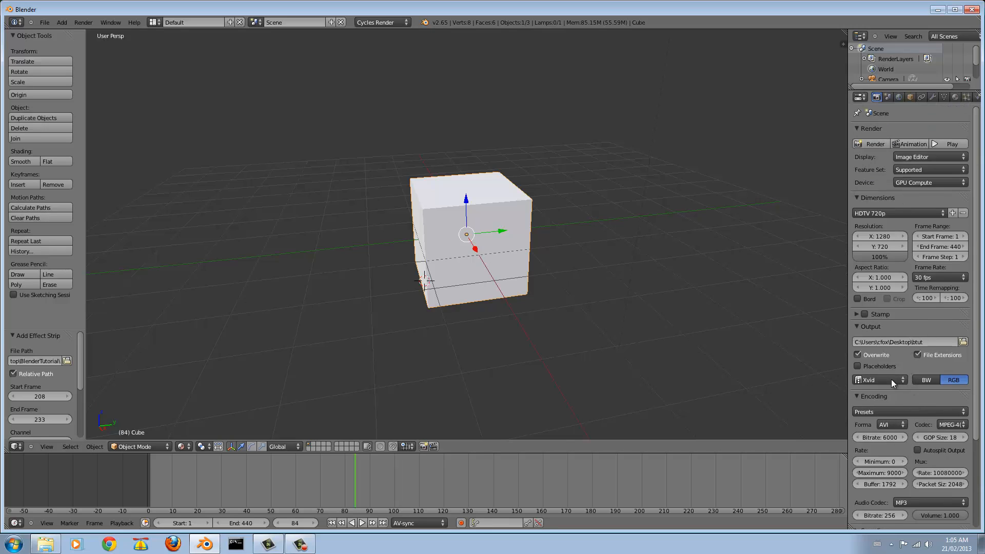
scroll(897, 353, down, 1)
scroll(897, 349, down, 4)
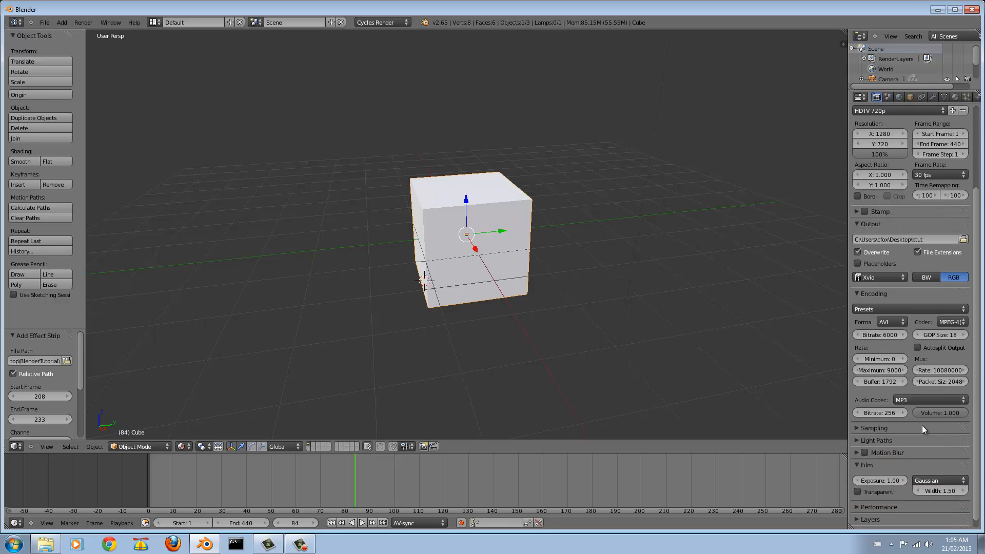
scroll(922, 428, down, 1)
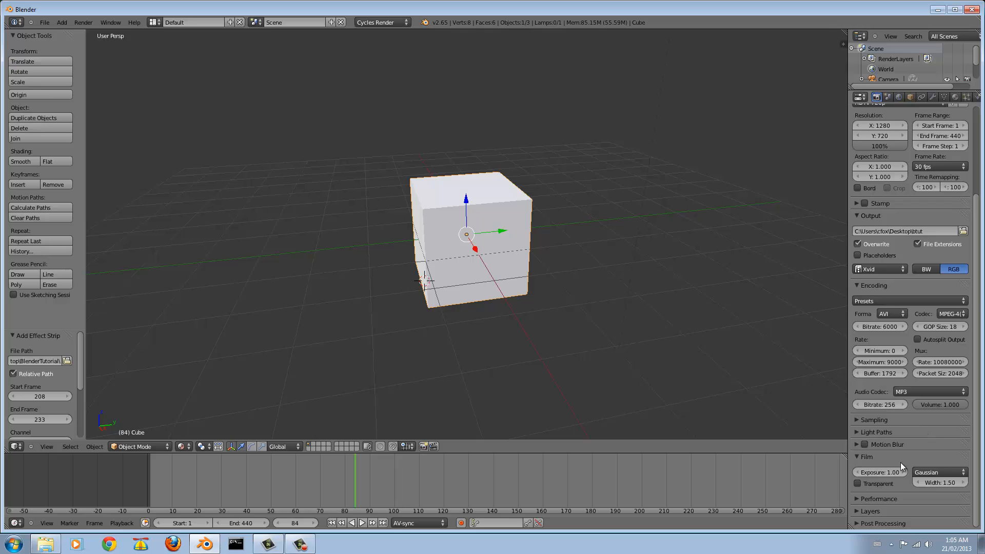
click(857, 523)
scroll(915, 464, down, 2)
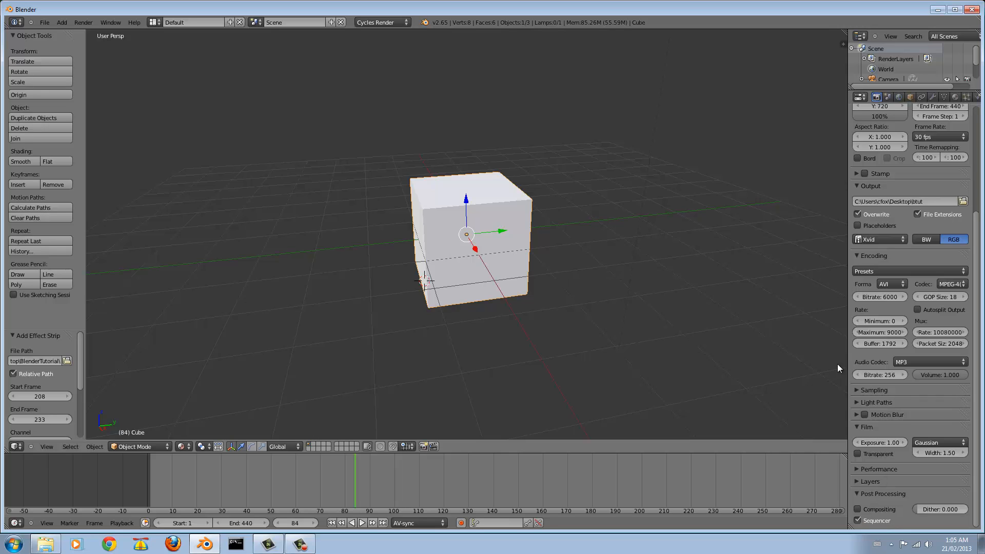
scroll(902, 246, up, 6)
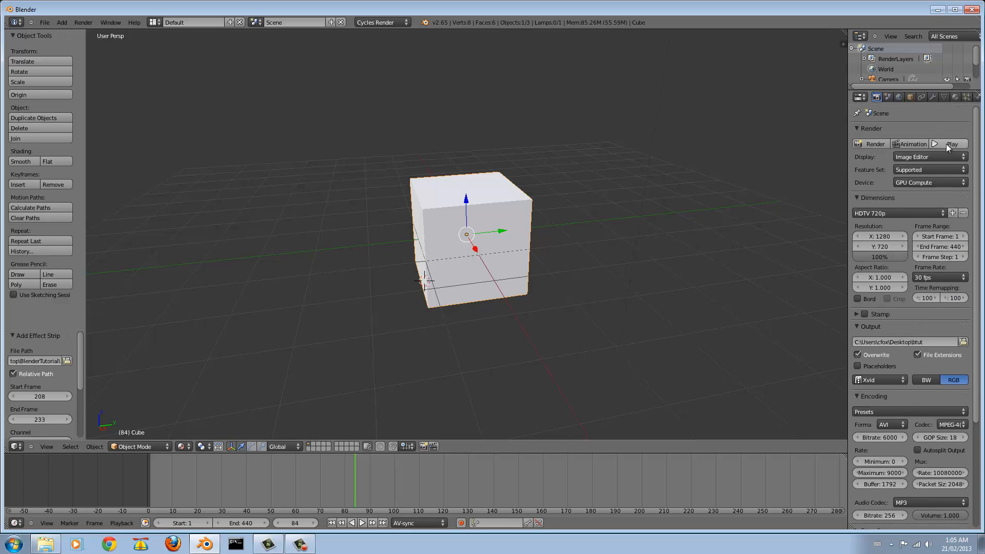
click(915, 142)
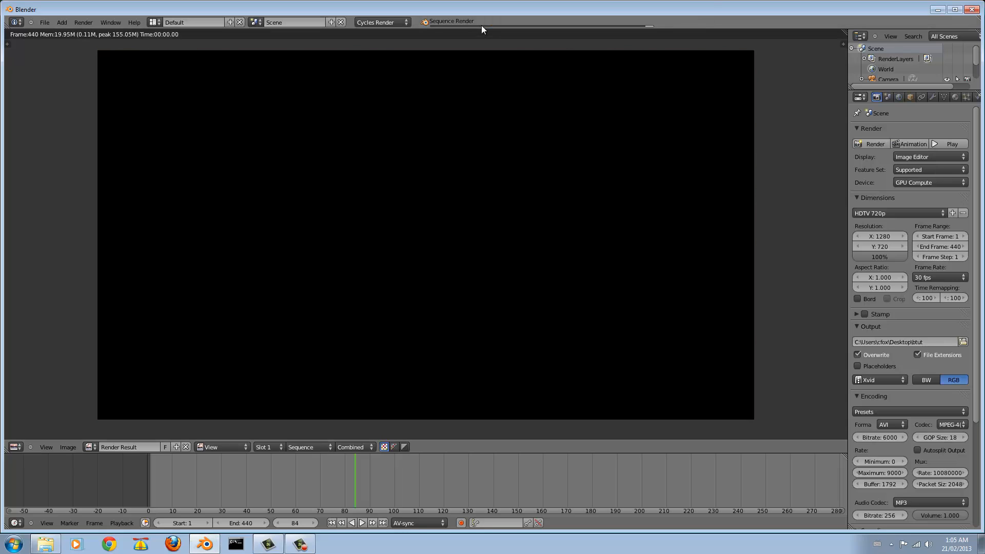
Switch to the desktop, play the rendered btut0001-0440 video in the media player, and close the player.
click(936, 10)
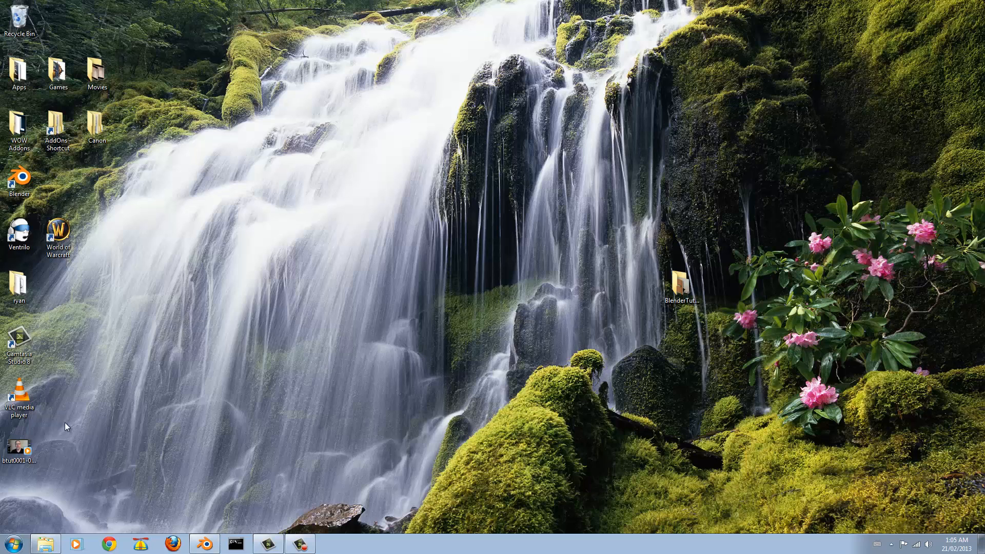
drag(19, 446, 331, 286)
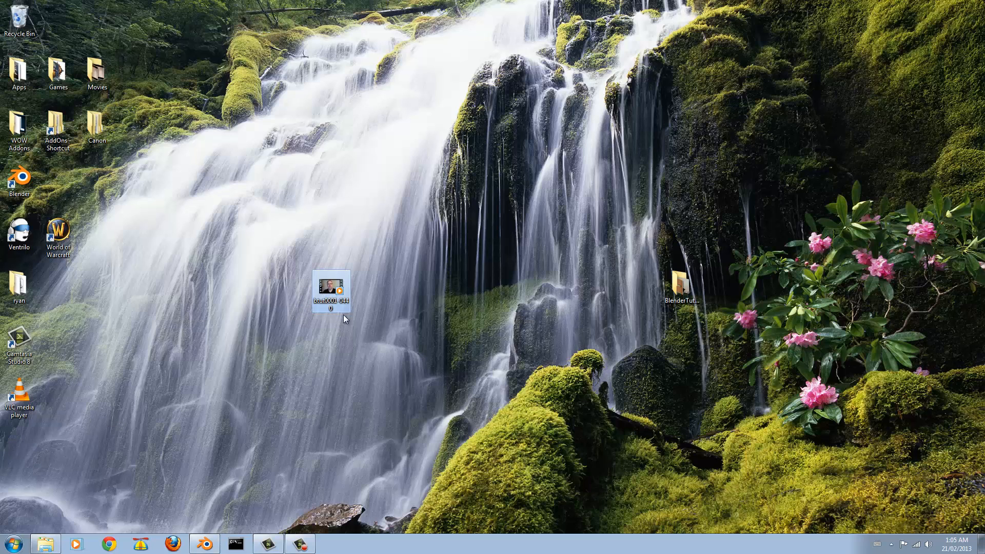
double_click(331, 287)
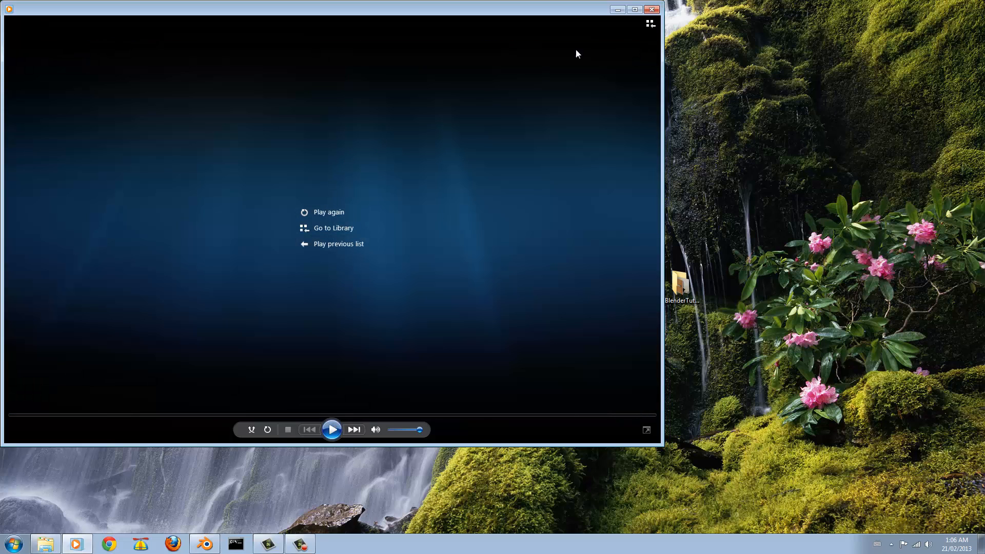
click(651, 10)
drag(346, 300, 136, 341)
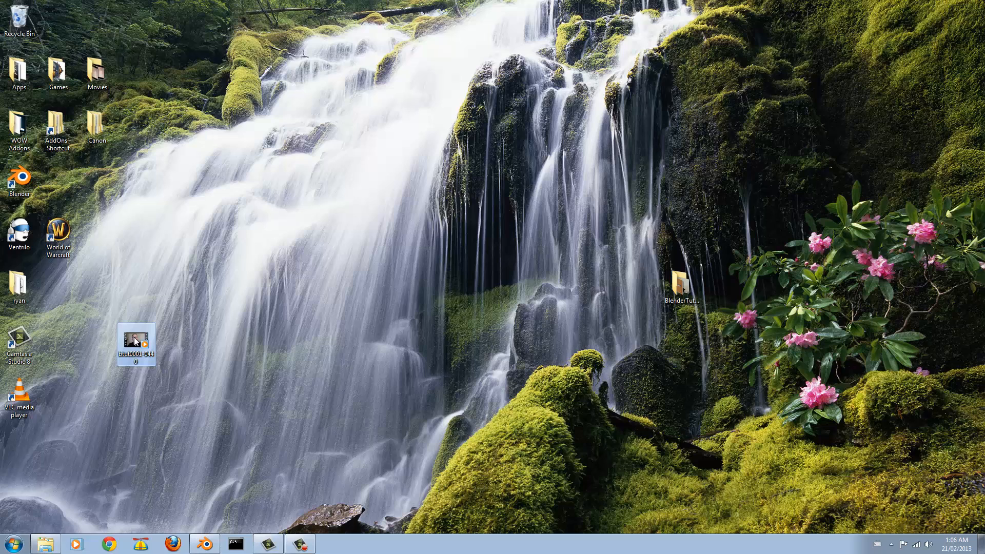